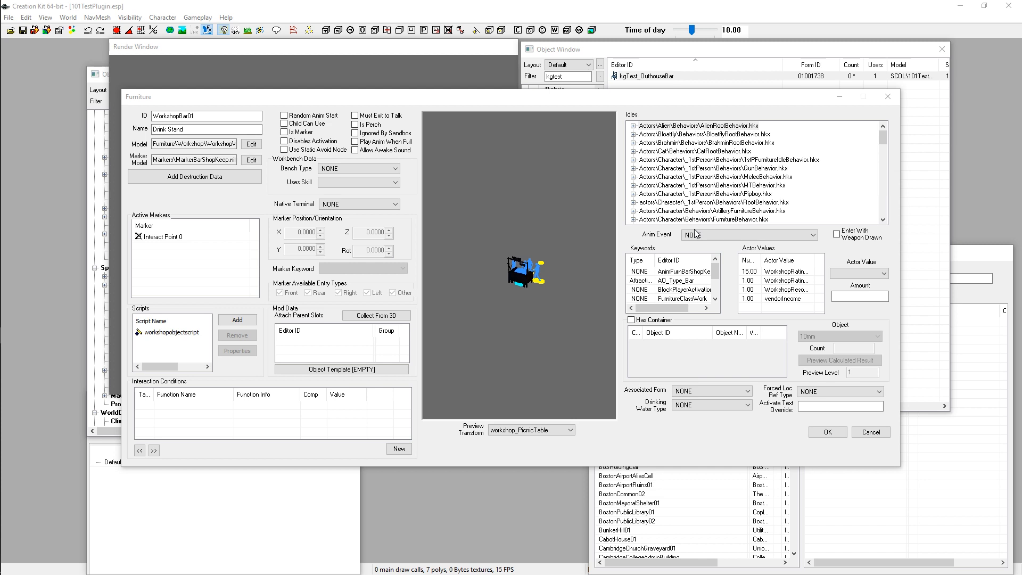
Set the furniture object's ID to kgTest_OuthouseBar02
{"action": "left_click_drag", "start_coordinate": [378, 101], "coordinate": [363, 98]}
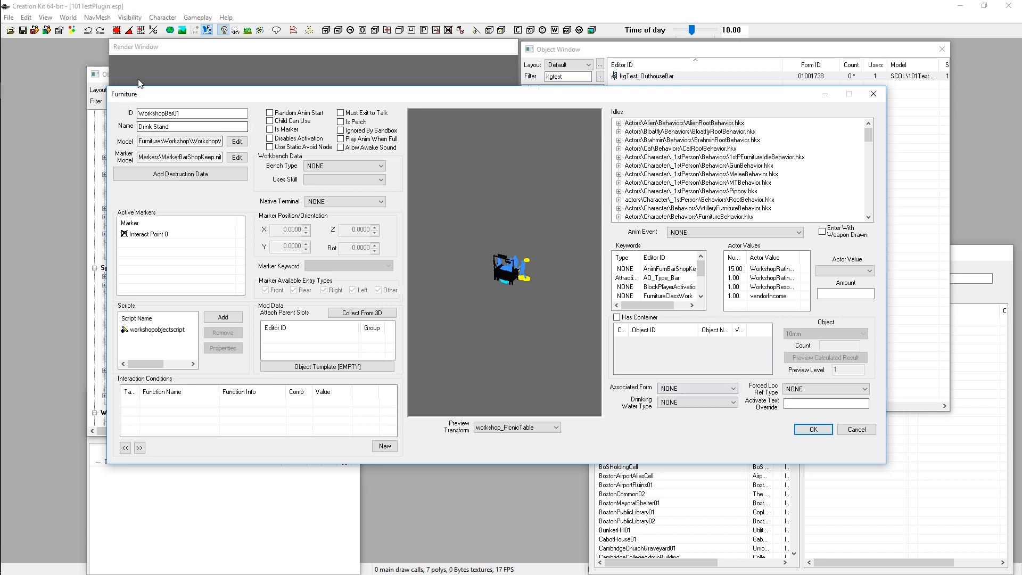
{"action": "left_click_drag", "start_coordinate": [183, 97], "coordinate": [179, 121]}
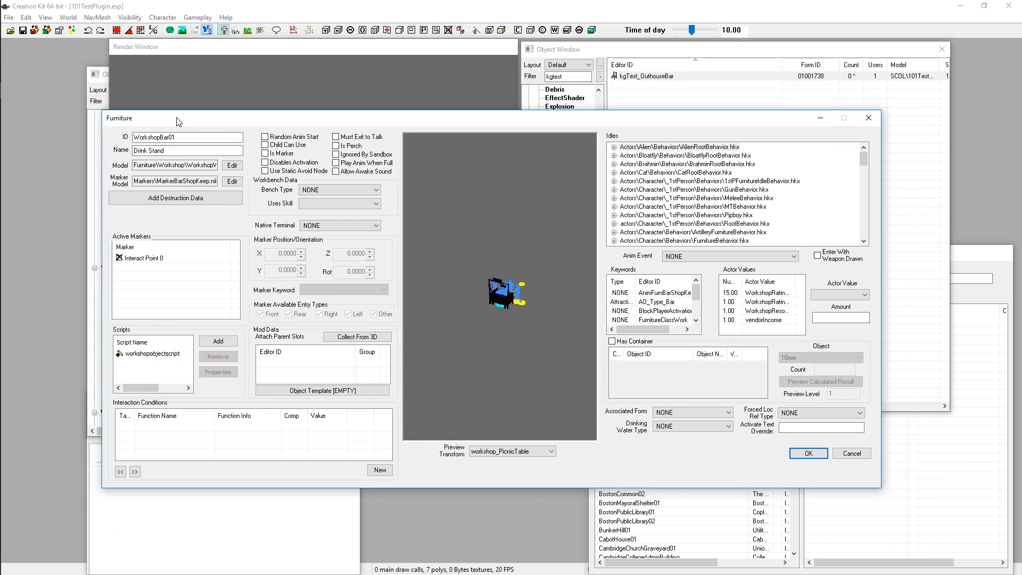
{"action": "left_click", "coordinate": [199, 139]}
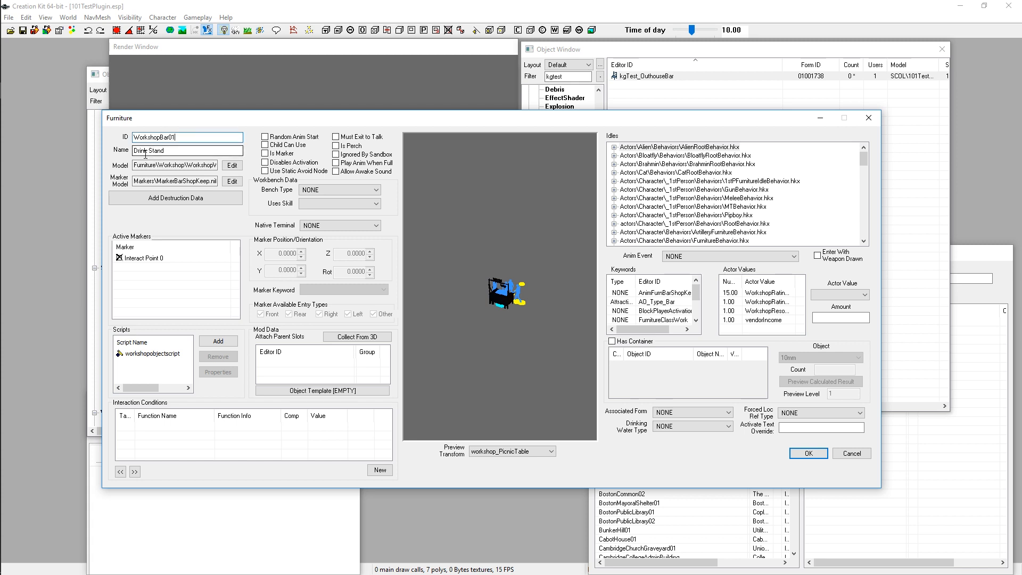
{"action": "double_click", "coordinate": [155, 137]}
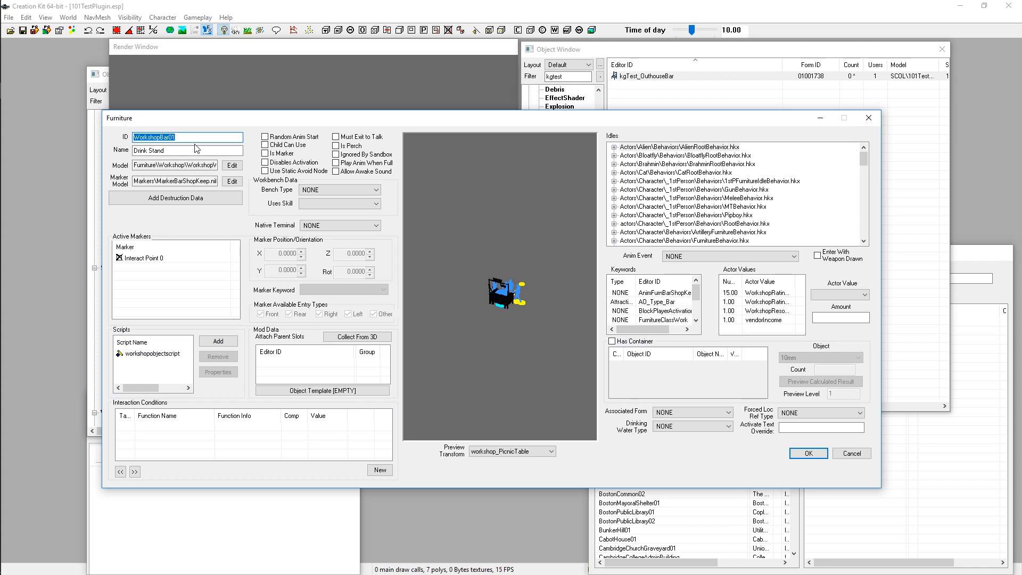
{"action": "type", "text": "kgTest"}
{"action": "type", "text": "_OuthouseBar02"}
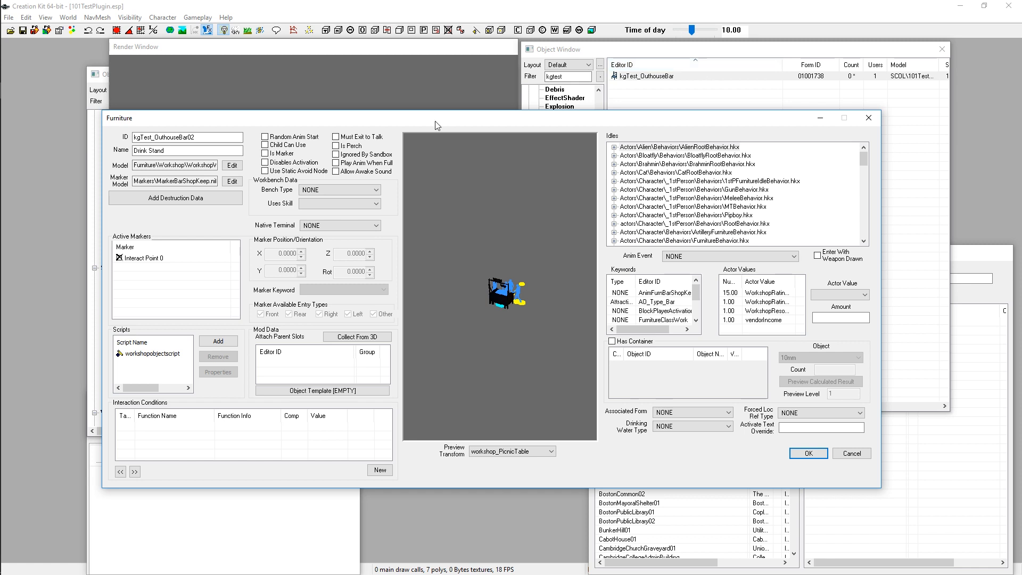
Rename the furniture object's display name to Outhouse Bar
{"action": "left_click", "coordinate": [213, 138]}
{"action": "left_click_drag", "start_coordinate": [199, 151], "coordinate": [131, 151]}
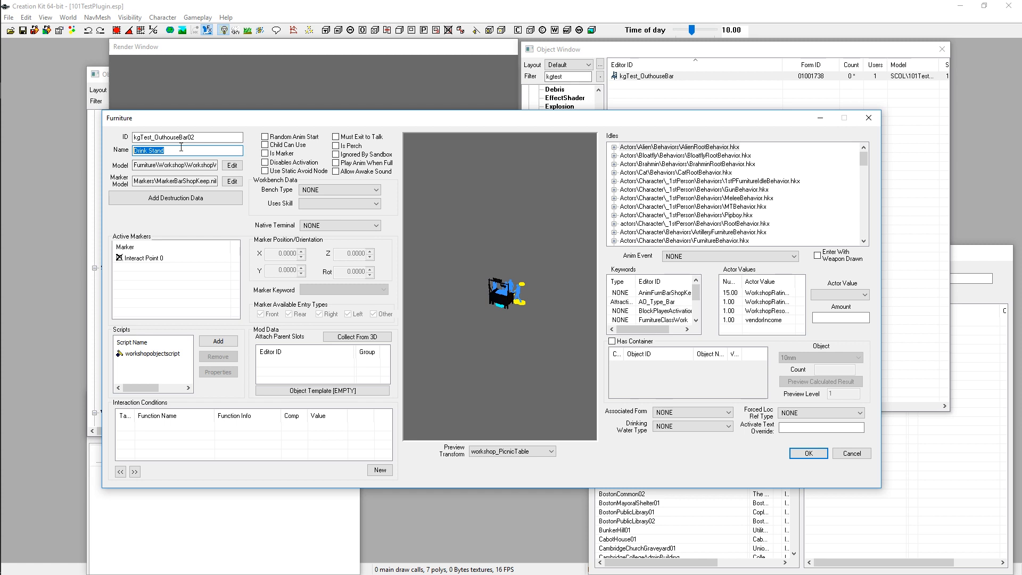
{"action": "type", "text": "Outhouse Bar"}
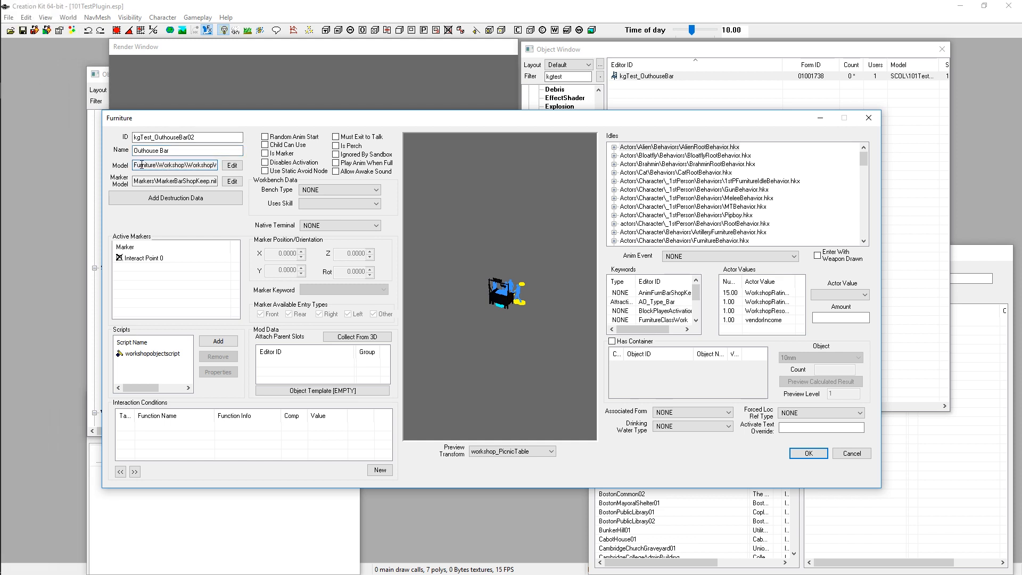
Examine the current model path and the drink stand's preview with its markers from several angles
{"action": "left_click_drag", "start_coordinate": [138, 165], "coordinate": [217, 166]}
{"action": "left_click", "coordinate": [186, 167]}
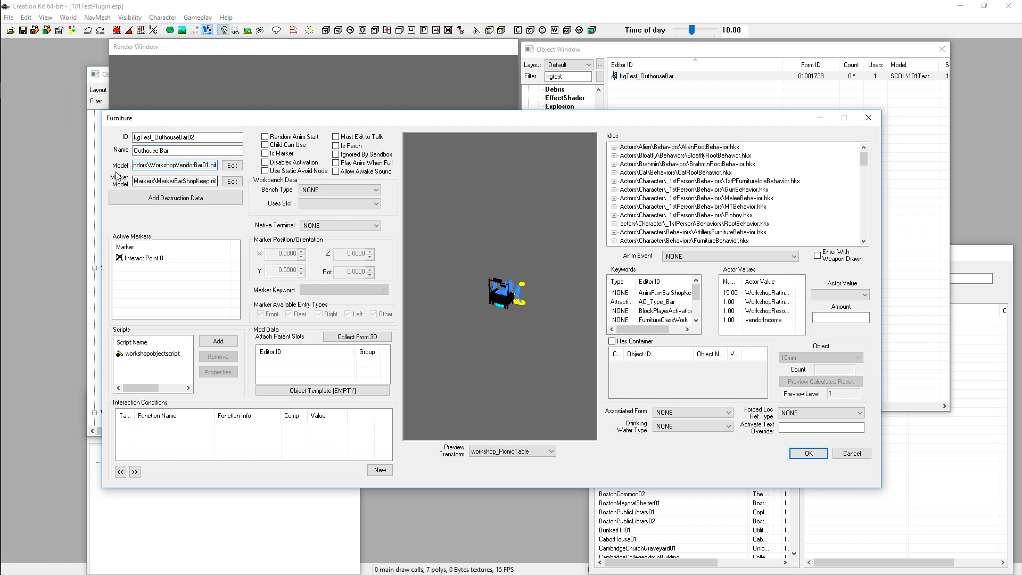
{"action": "mouse_move", "coordinate": [134, 181]}
{"action": "left_mouse_down"}
{"action": "mouse_move", "coordinate": [217, 181]}
{"action": "mouse_move", "coordinate": [193, 166]}
{"action": "mouse_move", "coordinate": [118, 166]}
{"action": "left_mouse_up"}
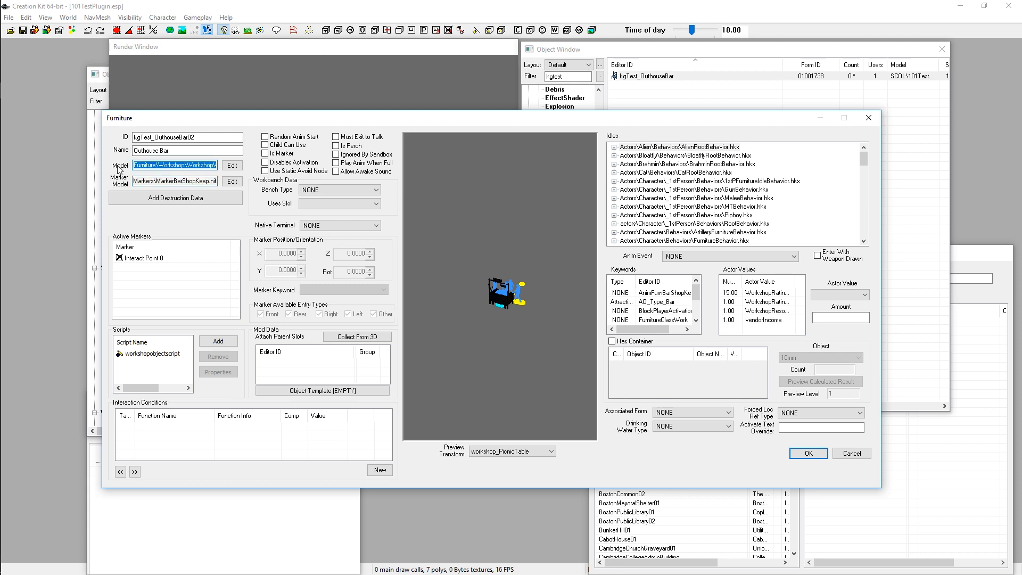
{"action": "scroll", "coordinate": [510, 324], "scroll_direction": "up", "scroll_amount": 5}
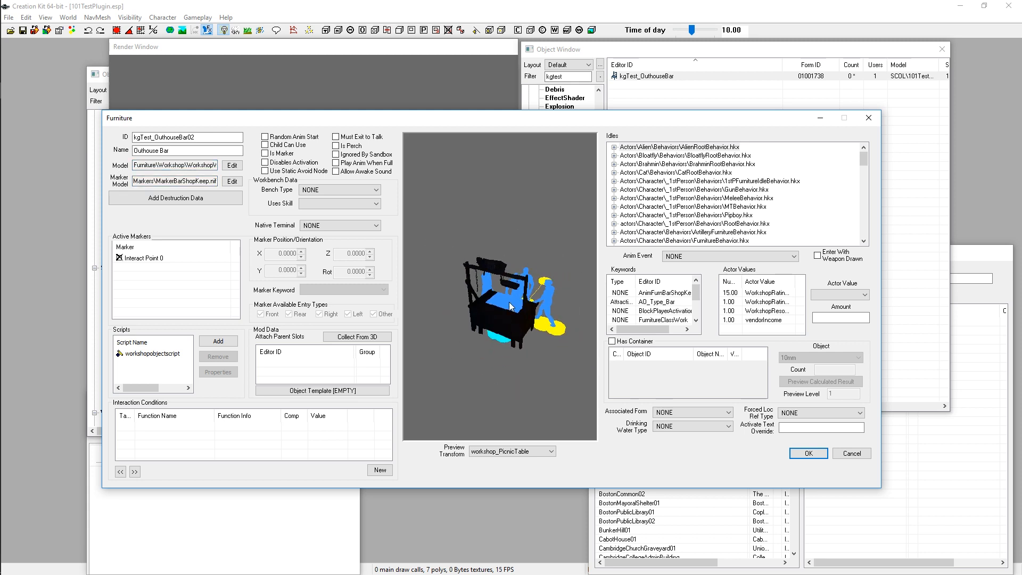
{"action": "scroll", "coordinate": [509, 302], "scroll_direction": "up", "scroll_amount": 2}
{"action": "scroll", "coordinate": [510, 302], "scroll_direction": "down", "scroll_amount": 1}
{"action": "left_click_drag", "start_coordinate": [509, 302], "coordinate": [493, 251]}
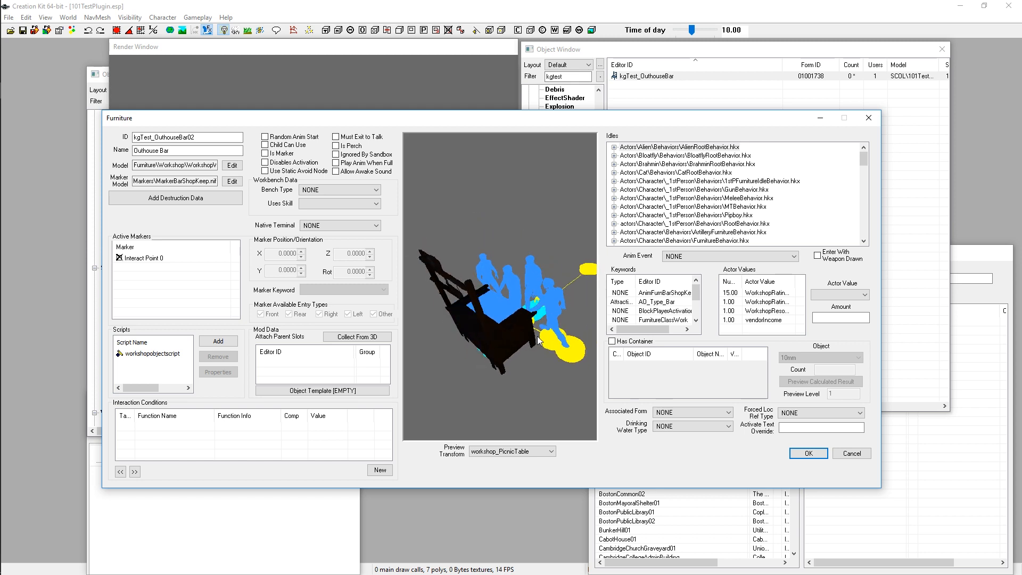
{"action": "left_click_drag", "start_coordinate": [541, 363], "coordinate": [525, 324]}
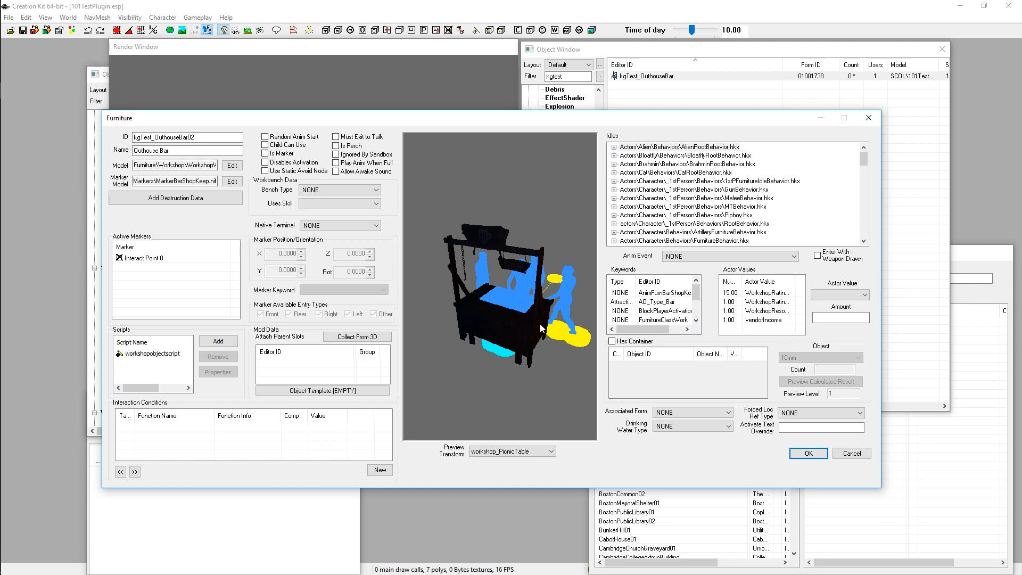
{"action": "left_click_drag", "start_coordinate": [536, 254], "coordinate": [473, 254]}
{"action": "left_click_drag", "start_coordinate": [514, 382], "coordinate": [452, 219]}
{"action": "left_click_drag", "start_coordinate": [157, 165], "coordinate": [221, 166]}
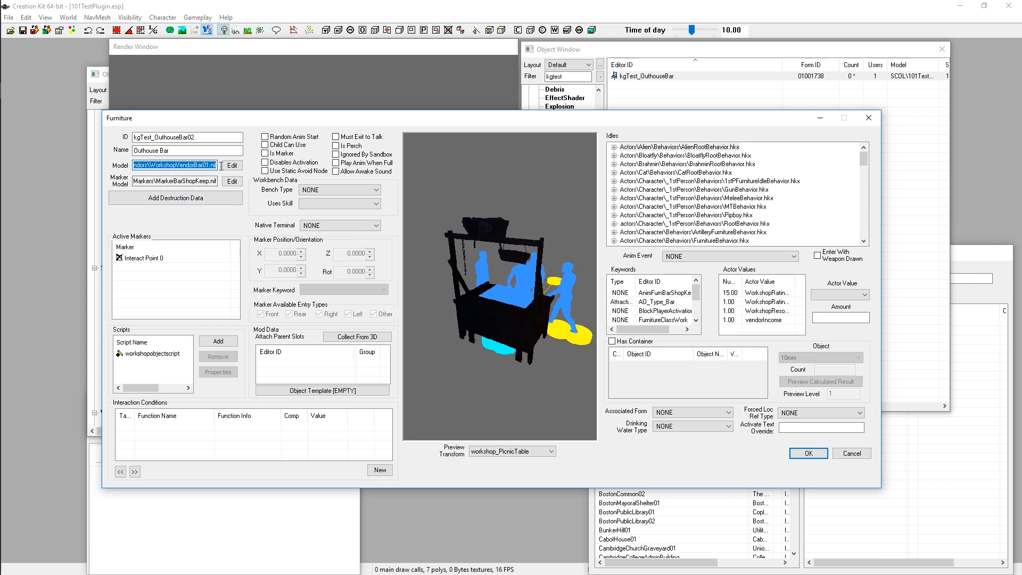
{"action": "left_click", "coordinate": [192, 165]}
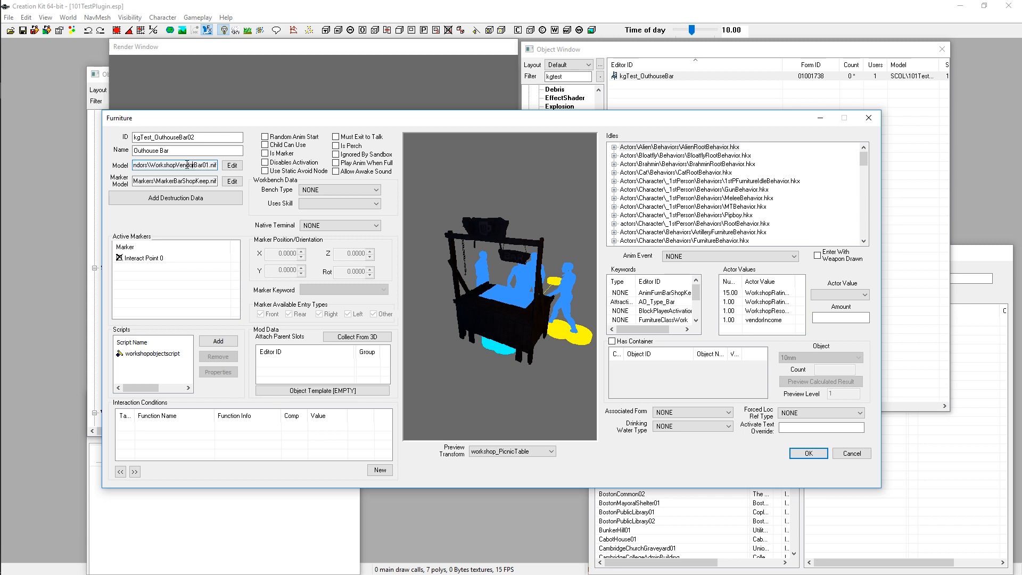
Replace the furniture's model file with SCOL\101TestPlugin.esp\CM00001759.NIF, check its preview and accept the model data
{"action": "key", "text": "alt+Tab"}
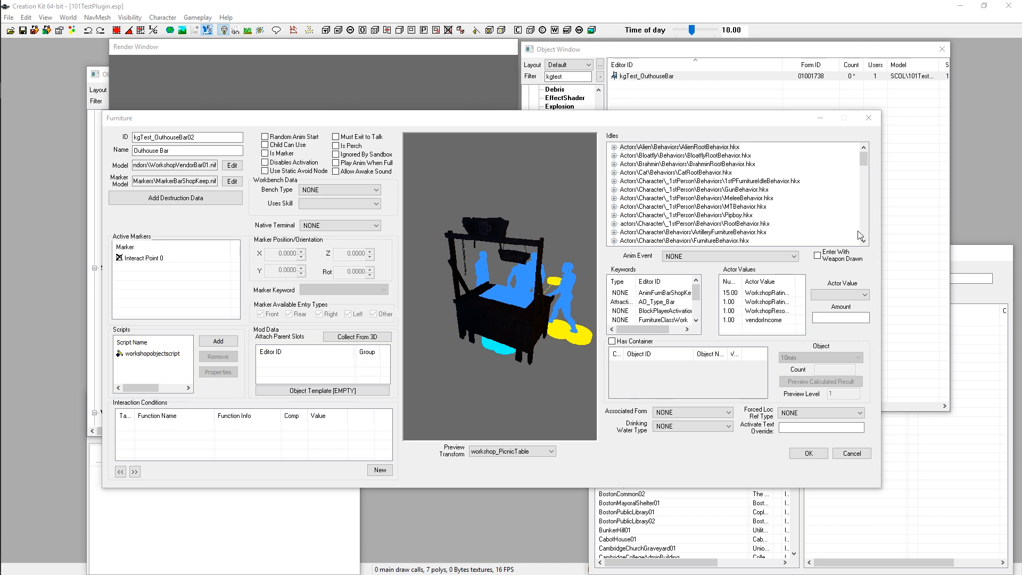
{"action": "left_click_drag", "start_coordinate": [207, 166], "coordinate": [120, 167]}
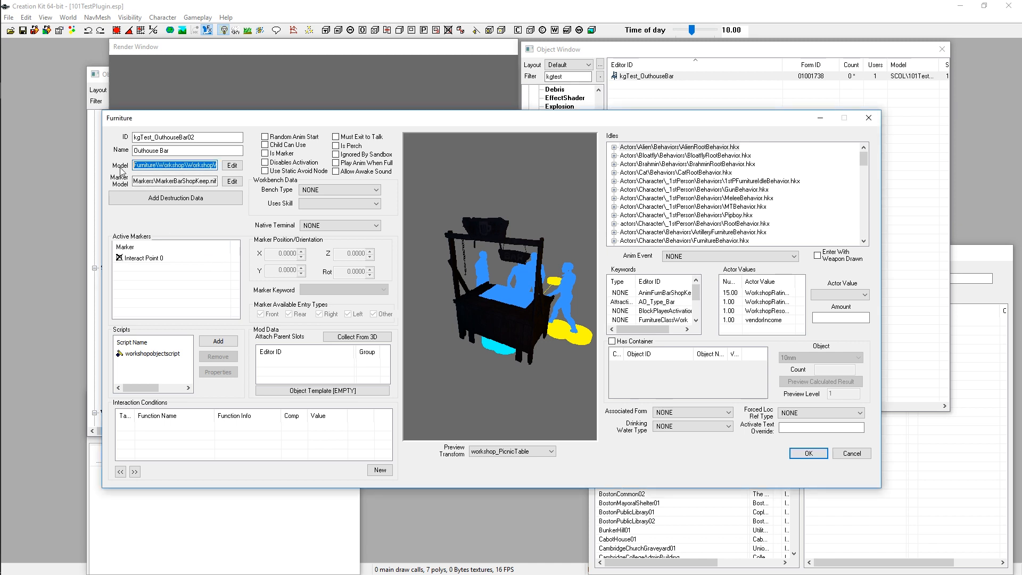
{"action": "left_click", "coordinate": [143, 168]}
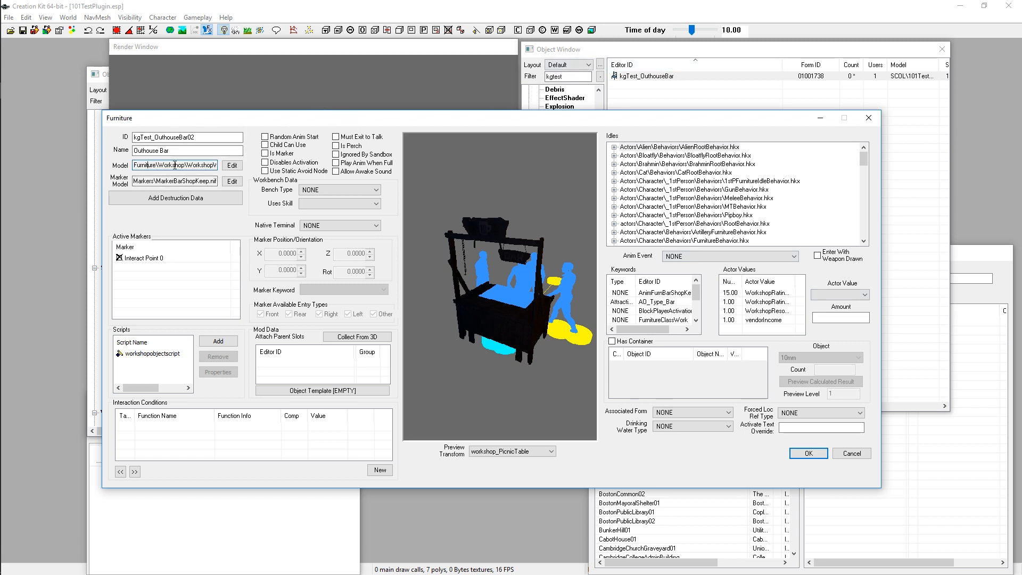
{"action": "left_click", "coordinate": [232, 165]}
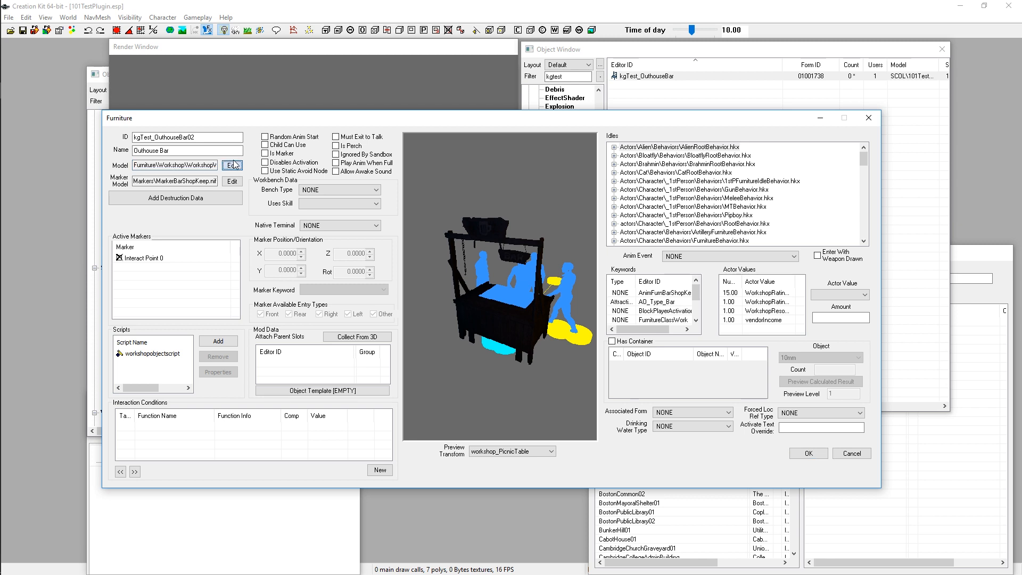
{"action": "left_click", "coordinate": [376, 100]}
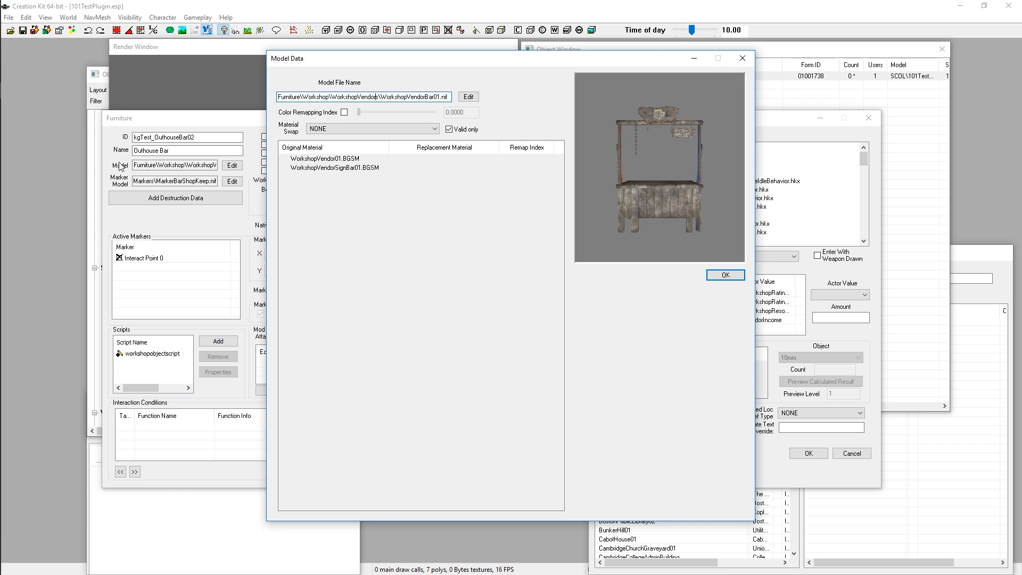
{"action": "double_click", "coordinate": [367, 97]}
{"action": "left_click", "coordinate": [367, 97]}
{"action": "key", "text": "ctrl+a"}
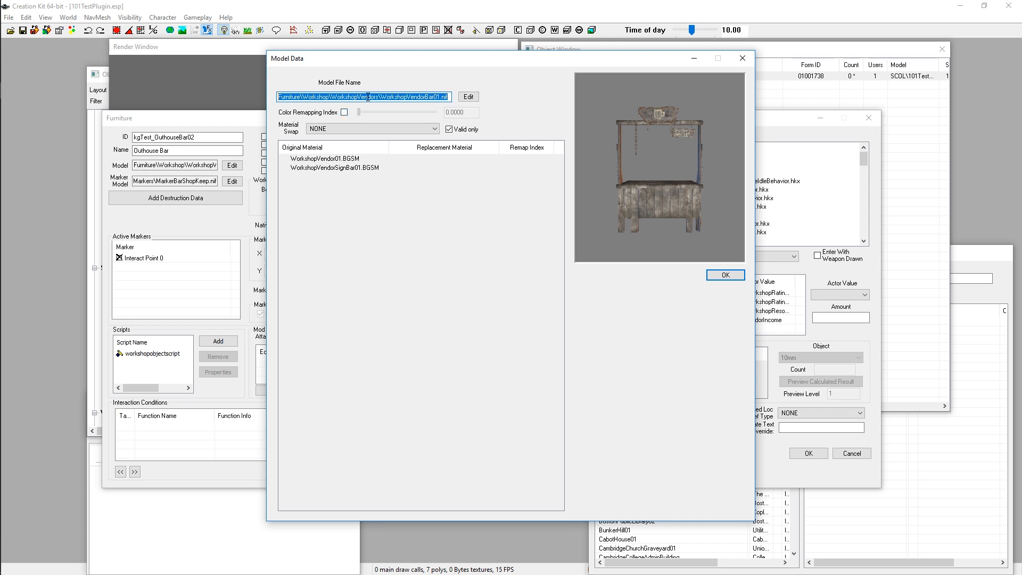
{"action": "type", "text": "SCOL\\101TestPlugin.esp\\CM00001759.NIF"}
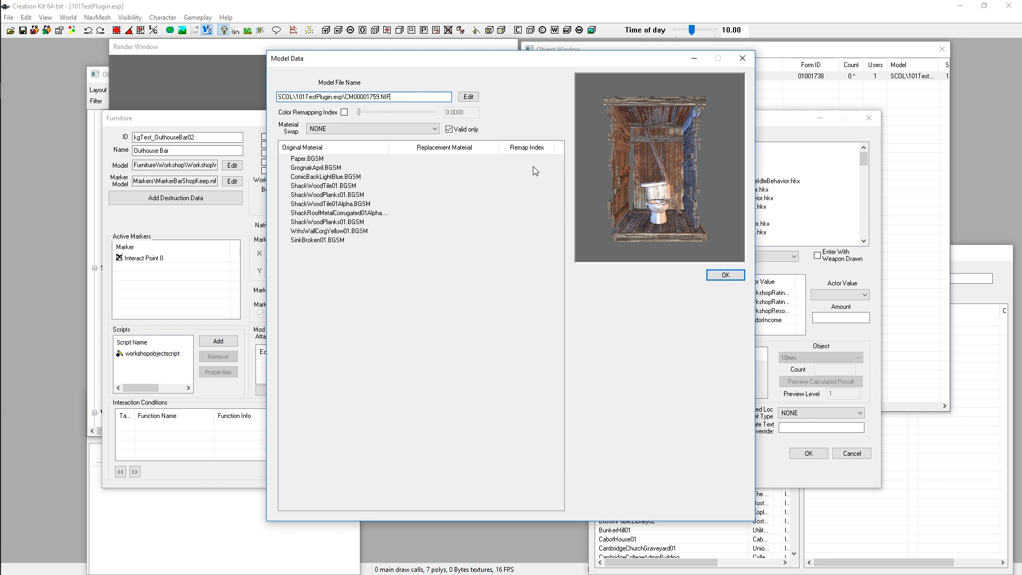
{"action": "left_click_drag", "start_coordinate": [703, 234], "coordinate": [672, 215]}
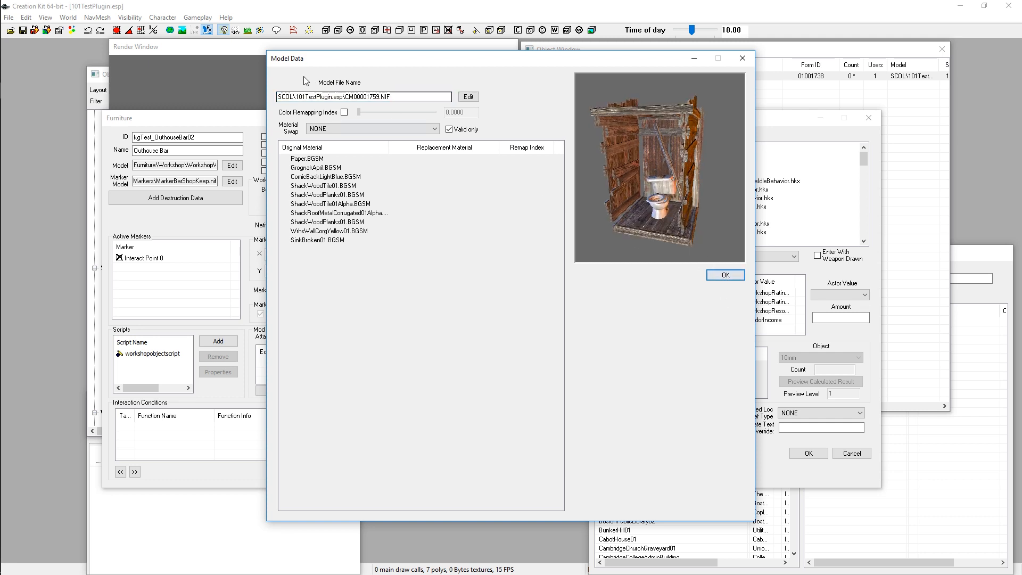
{"action": "left_click_drag", "start_coordinate": [420, 98], "coordinate": [274, 100]}
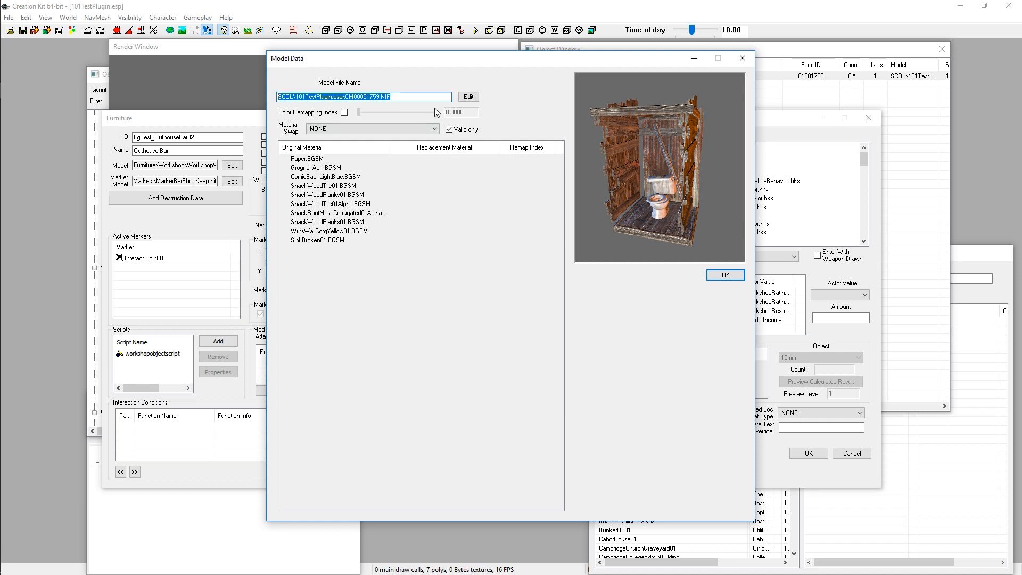
{"action": "left_click", "coordinate": [728, 270]}
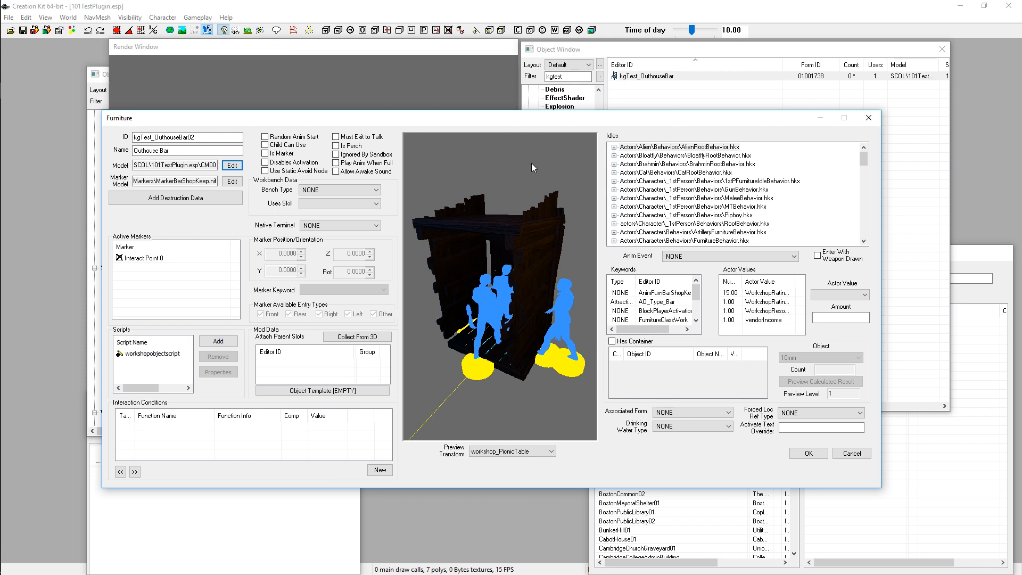
Examine the marker model path and how the blue and yellow markers sit relative to the outhouse from different angles and distances
{"action": "left_click_drag", "start_coordinate": [511, 322], "coordinate": [525, 375]}
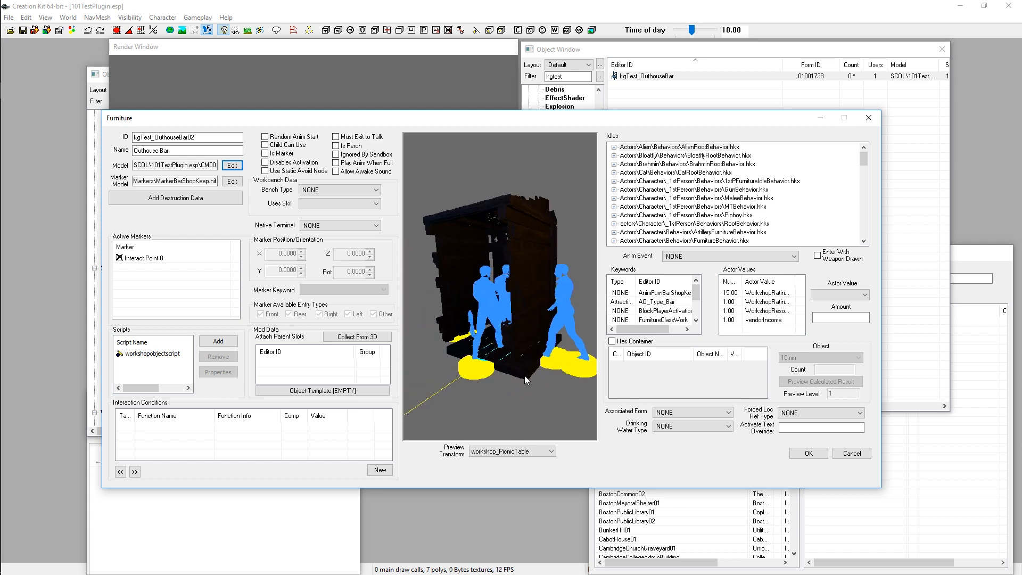
{"action": "left_click_drag", "start_coordinate": [175, 181], "coordinate": [132, 179]}
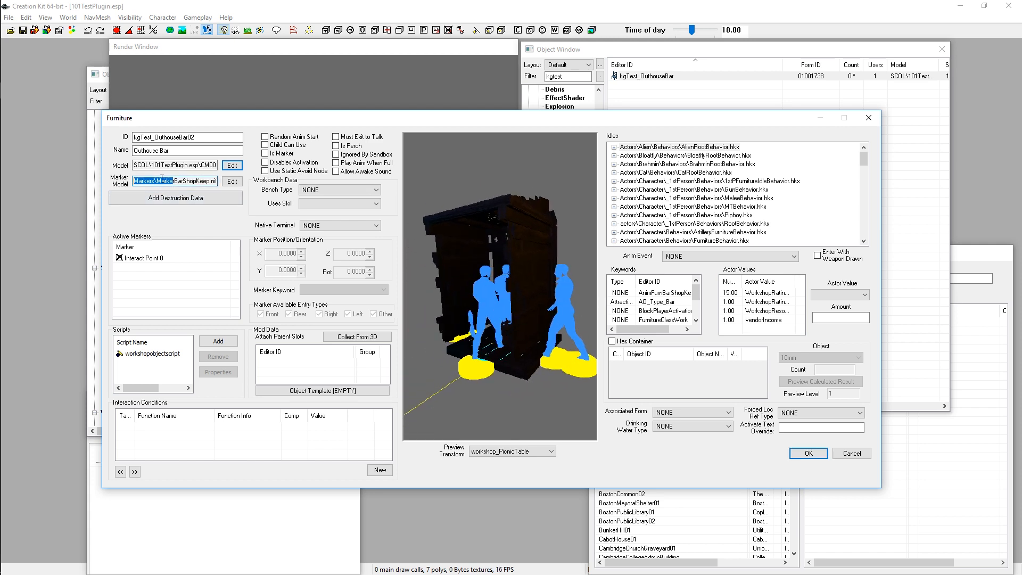
{"action": "left_click", "coordinate": [159, 181]}
{"action": "left_click_drag", "start_coordinate": [160, 181], "coordinate": [116, 184]}
{"action": "left_click", "coordinate": [163, 180]}
{"action": "left_click_drag", "start_coordinate": [520, 301], "coordinate": [527, 262]}
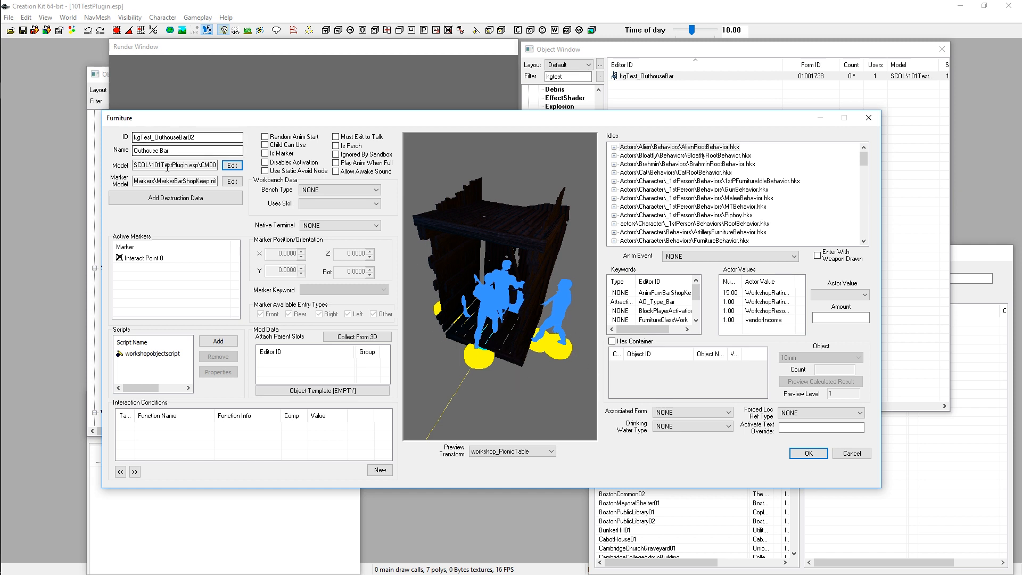
{"action": "left_click_drag", "start_coordinate": [545, 350], "coordinate": [537, 322]}
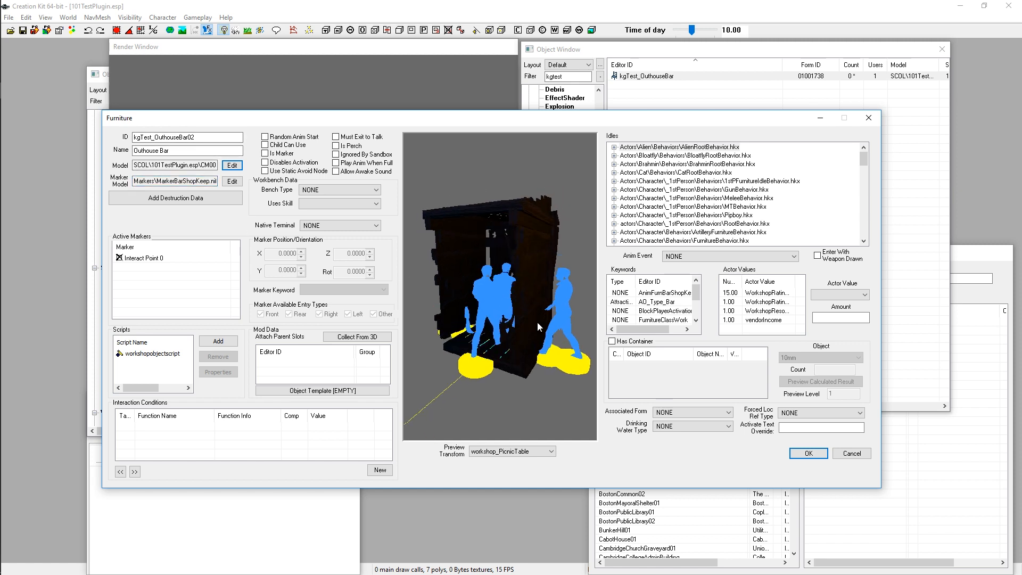
{"action": "scroll", "coordinate": [516, 337], "scroll_direction": "up", "scroll_amount": 5}
{"action": "scroll", "coordinate": [520, 344], "scroll_direction": "down", "scroll_amount": 3}
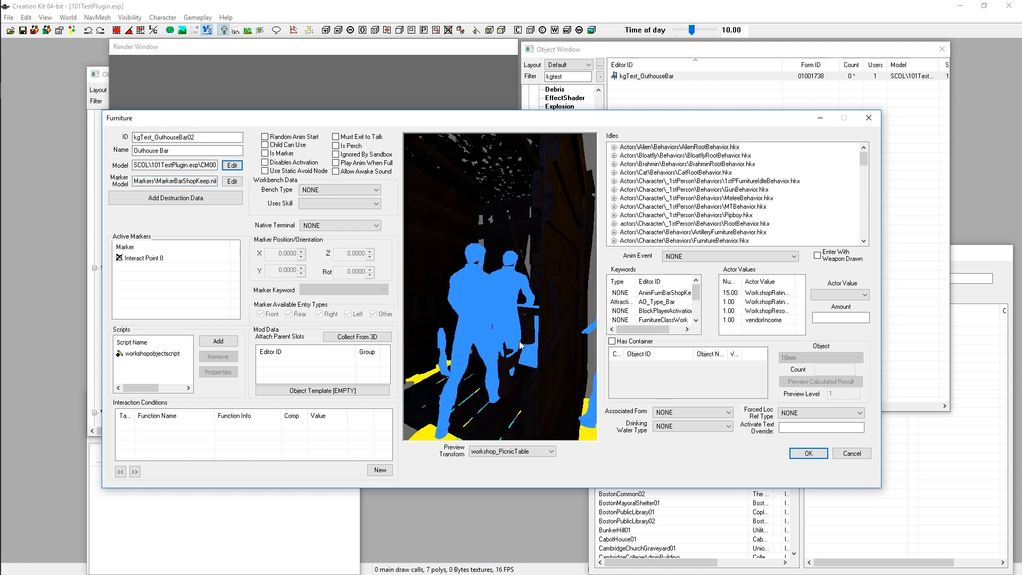
{"action": "scroll", "coordinate": [536, 350], "scroll_direction": "down", "scroll_amount": 5}
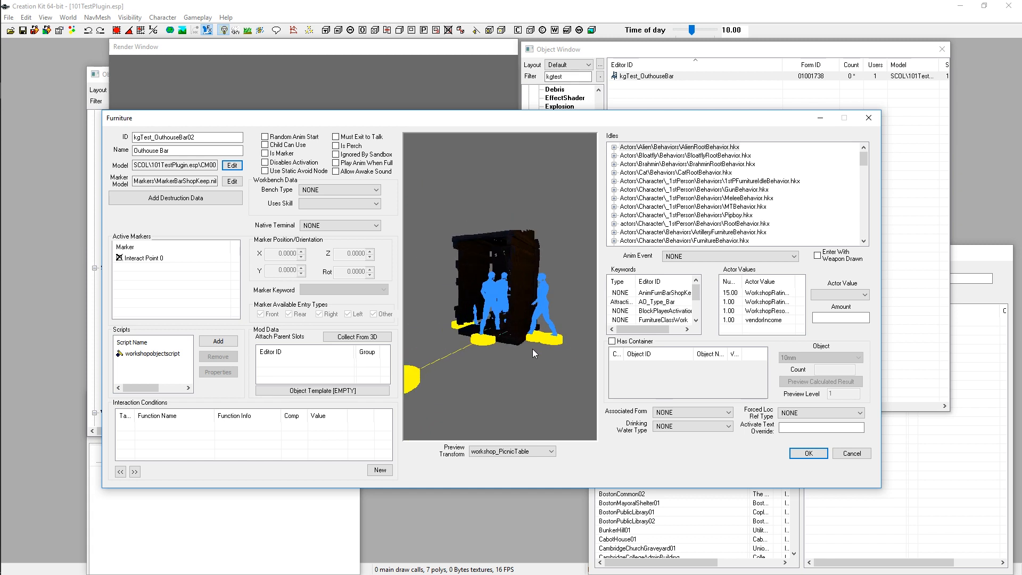
{"action": "mouse_move", "coordinate": [532, 349]}
{"action": "left_mouse_down"}
{"action": "mouse_move", "coordinate": [518, 303]}
{"action": "mouse_move", "coordinate": [527, 341]}
{"action": "left_mouse_up"}
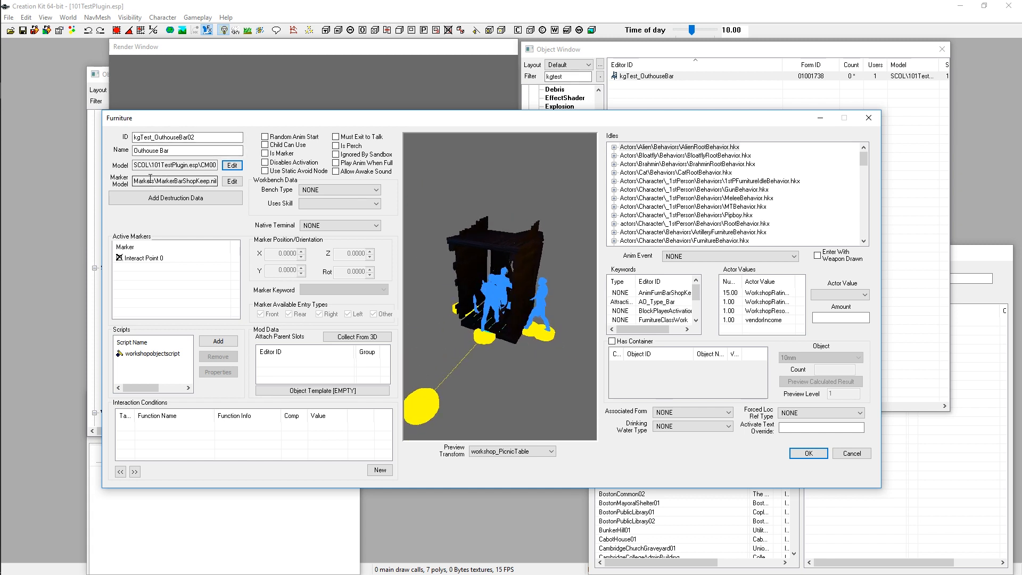
Filter the Furniture objects in the Object Window by "workshop" and look through the workshop bars and stores
{"action": "left_click", "coordinate": [570, 77]}
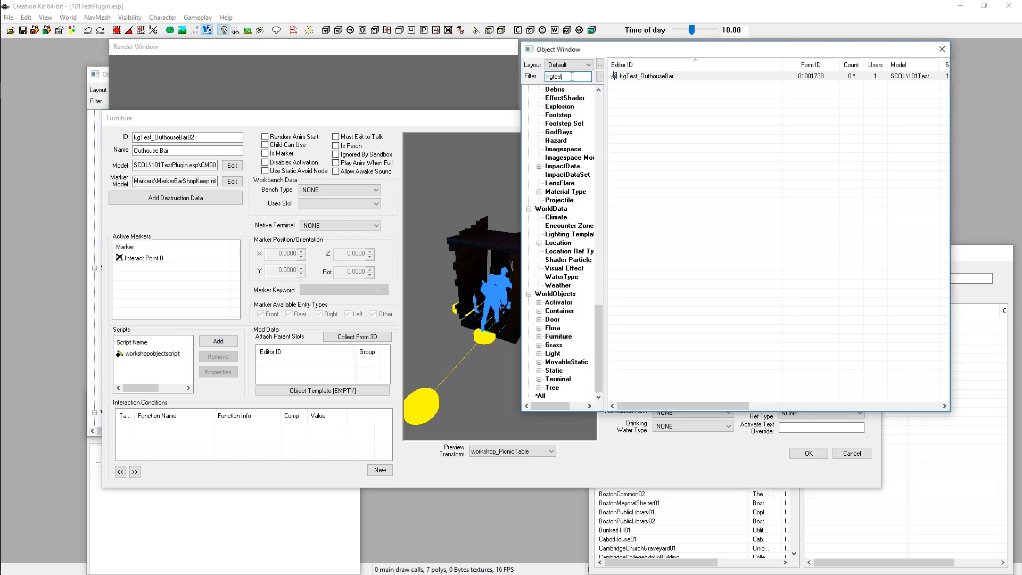
{"action": "left_click", "coordinate": [558, 337]}
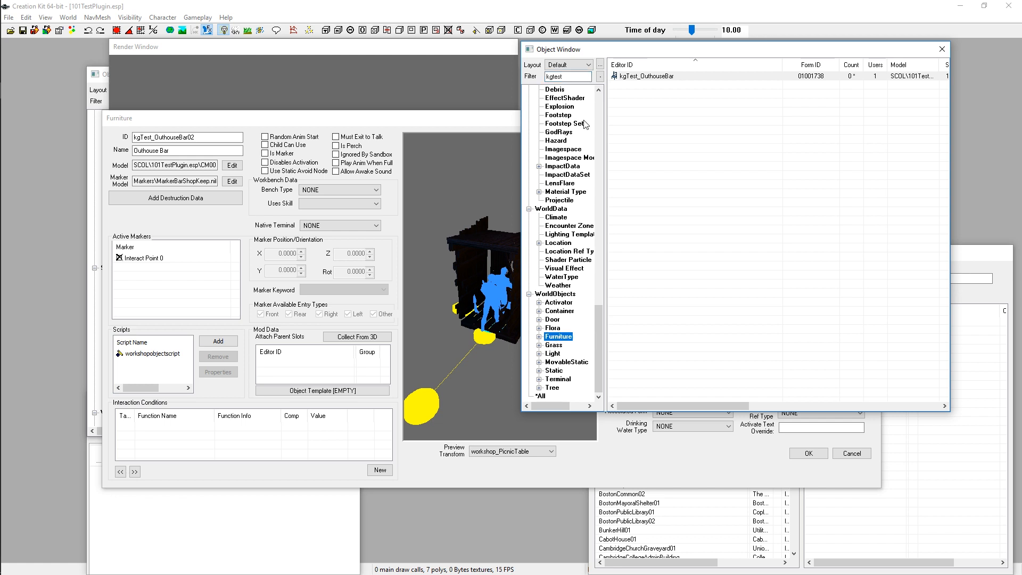
{"action": "double_click", "coordinate": [568, 76]}
{"action": "type", "text": "workshop"}
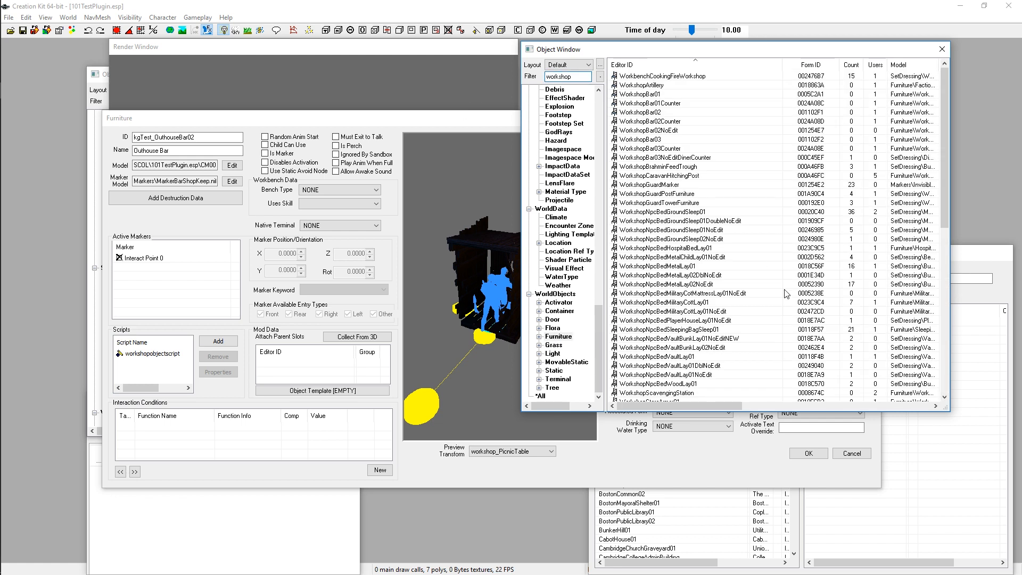
{"action": "scroll", "coordinate": [759, 311], "scroll_direction": "down", "scroll_amount": 15}
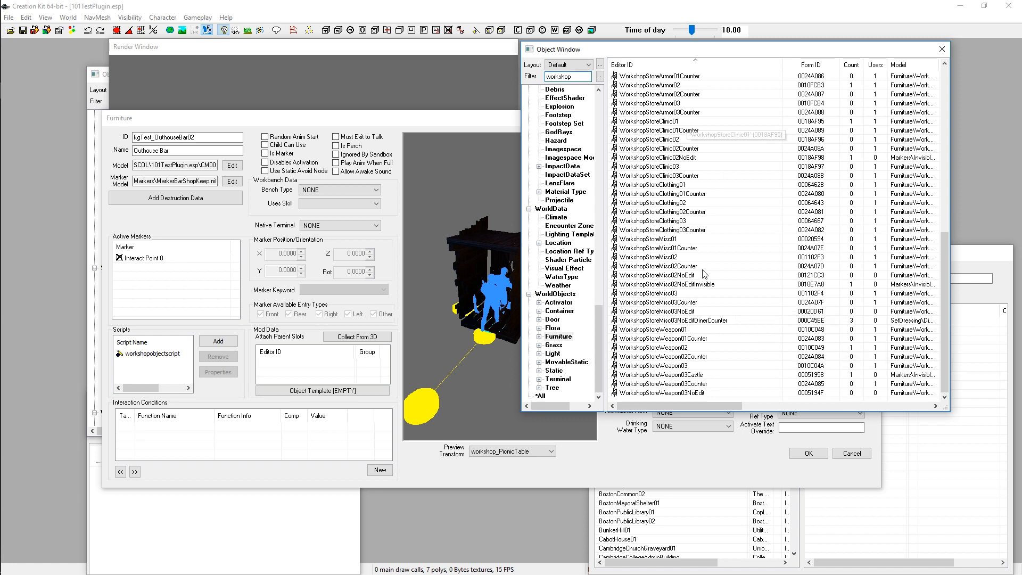
Look through the workshop furniture again, clear the Object Window filter and look through the full Furniture list
{"action": "scroll", "coordinate": [743, 224], "scroll_direction": "up", "scroll_amount": 15}
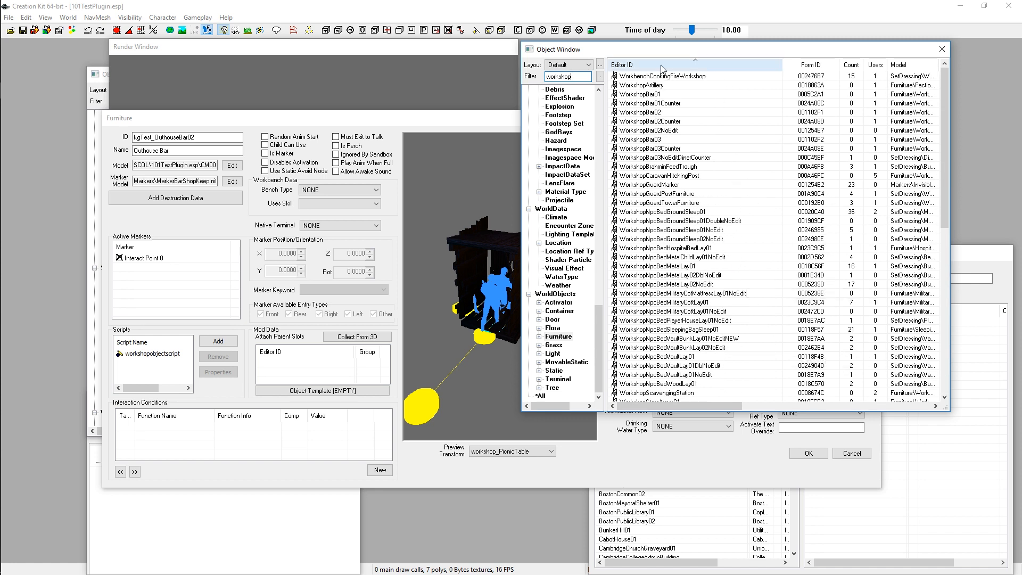
{"action": "scroll", "coordinate": [727, 299], "scroll_direction": "down", "scroll_amount": 3}
{"action": "scroll", "coordinate": [726, 298], "scroll_direction": "up", "scroll_amount": 3}
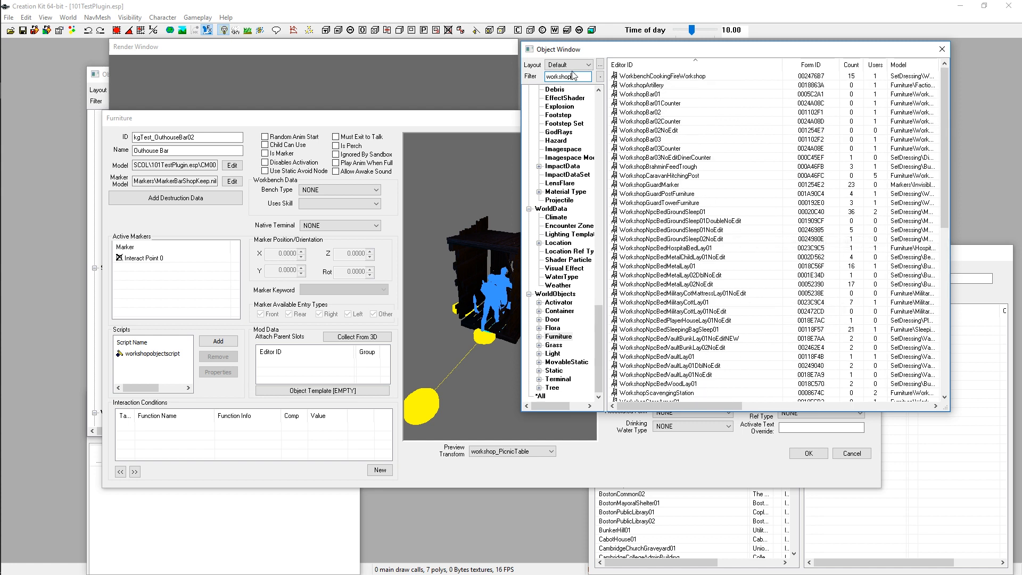
{"action": "left_click_drag", "start_coordinate": [575, 76], "coordinate": [525, 72]}
{"action": "key", "text": "BackSpace"}
{"action": "scroll", "coordinate": [761, 291], "scroll_direction": "down", "scroll_amount": 20}
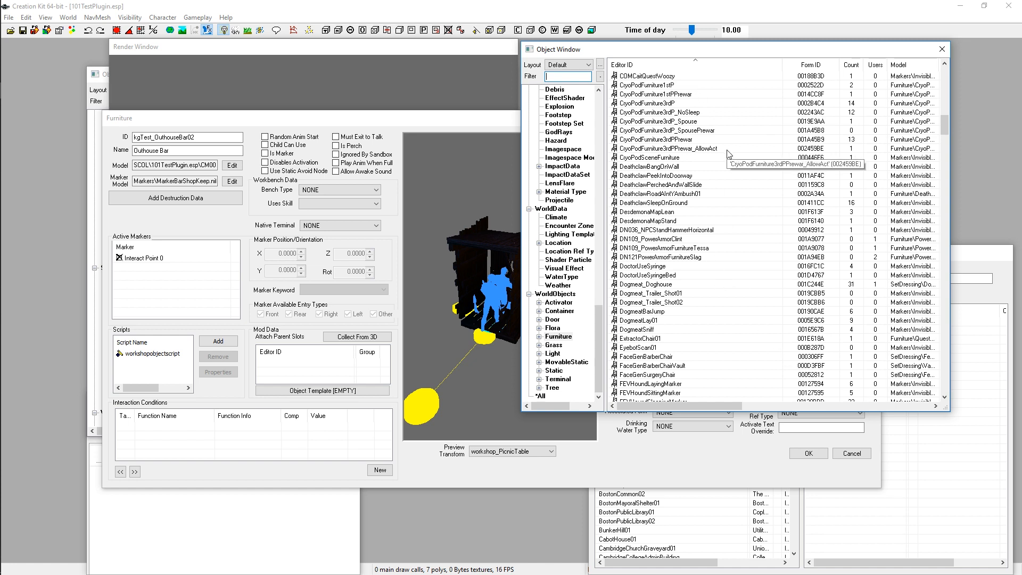
Filter the Furniture objects by "kgsim" and return to the outhouse bar's furniture settings
{"action": "type", "text": "kgsim"}
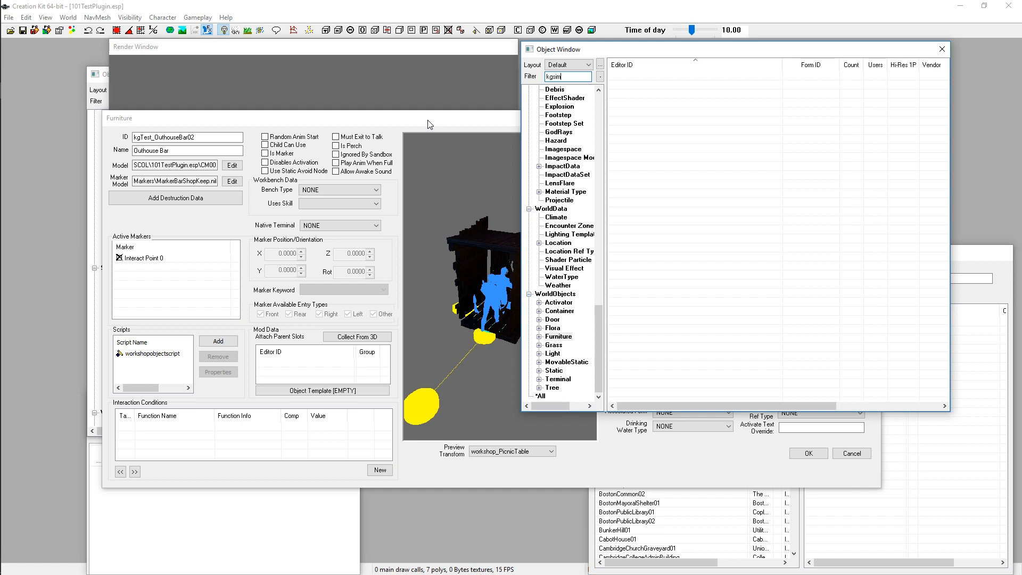
{"action": "left_click", "coordinate": [461, 128]}
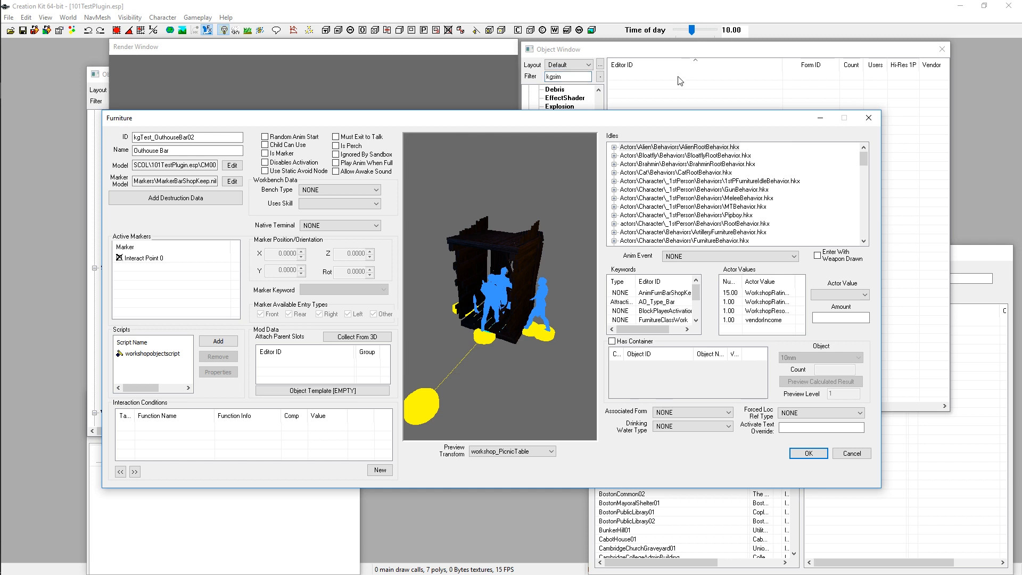
{"action": "left_click", "coordinate": [676, 90]}
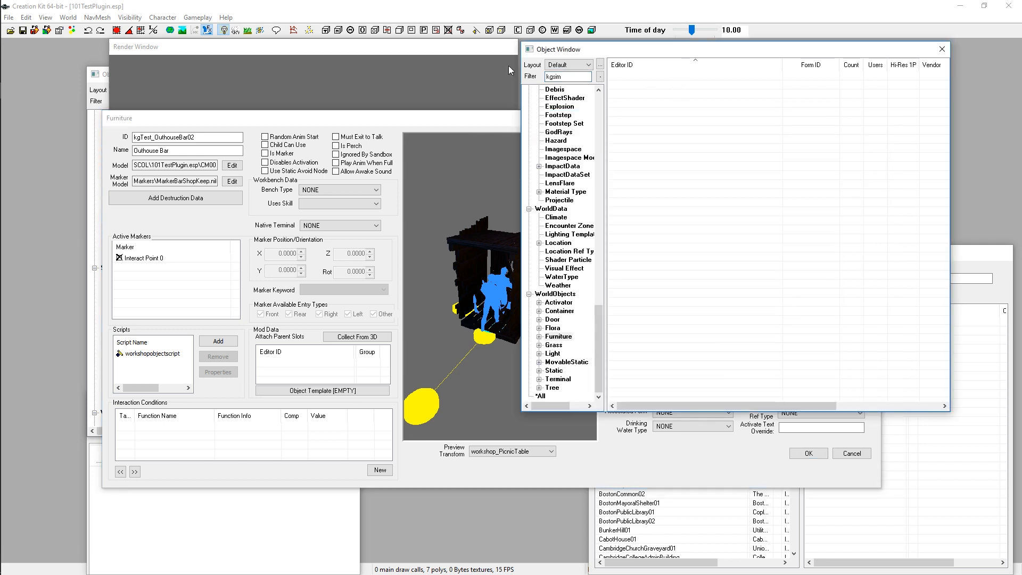
{"action": "left_click", "coordinate": [572, 77]}
{"action": "double_click", "coordinate": [559, 77]}
{"action": "left_click", "coordinate": [254, 125]}
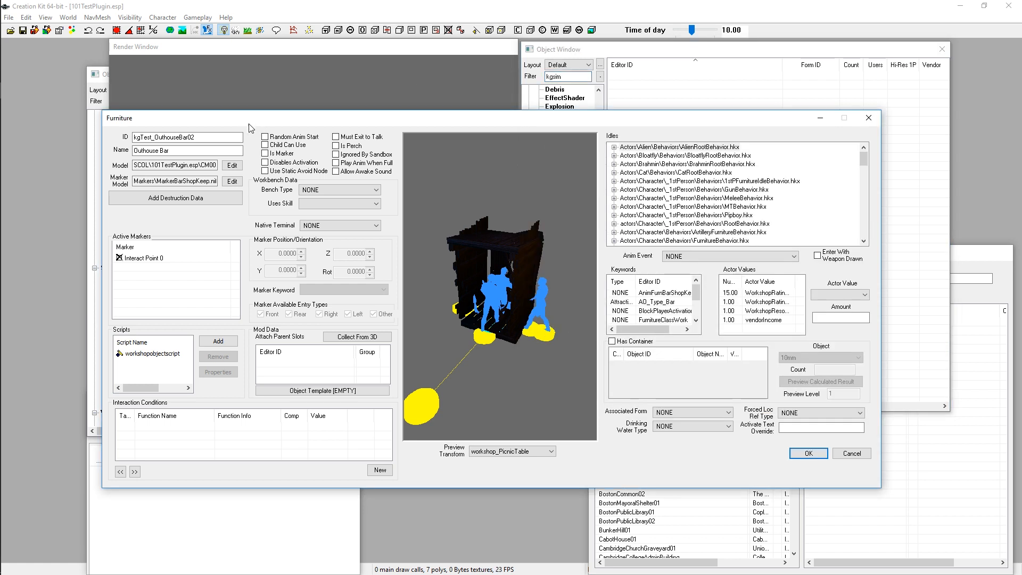
Examine the full marker model path of the outhouse bar
{"action": "double_click", "coordinate": [148, 183]}
{"action": "left_click", "coordinate": [619, 310]}
{"action": "left_click", "coordinate": [178, 182]}
{"action": "left_click_drag", "start_coordinate": [216, 181], "coordinate": [132, 181]}
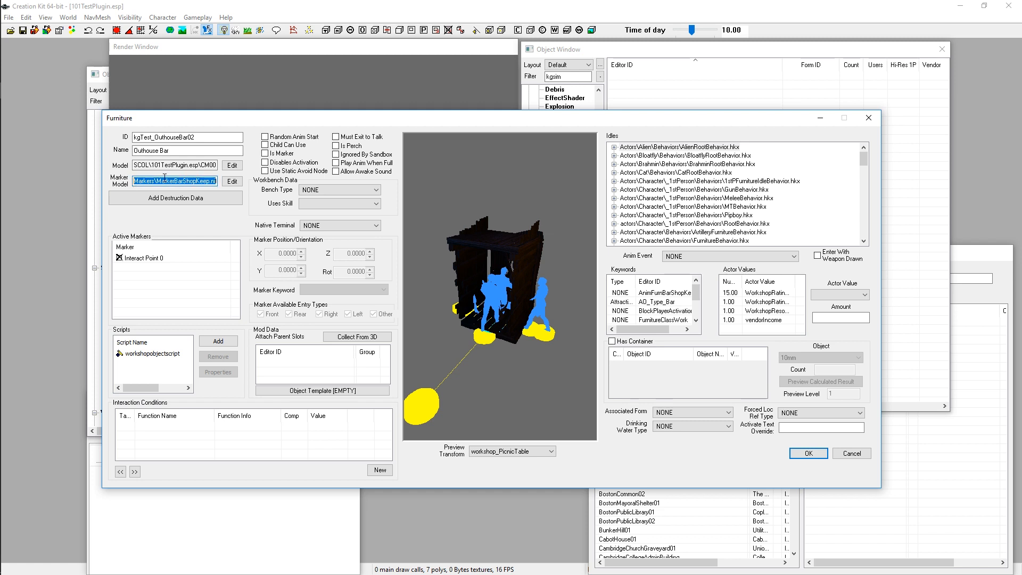
{"action": "left_click", "coordinate": [143, 180]}
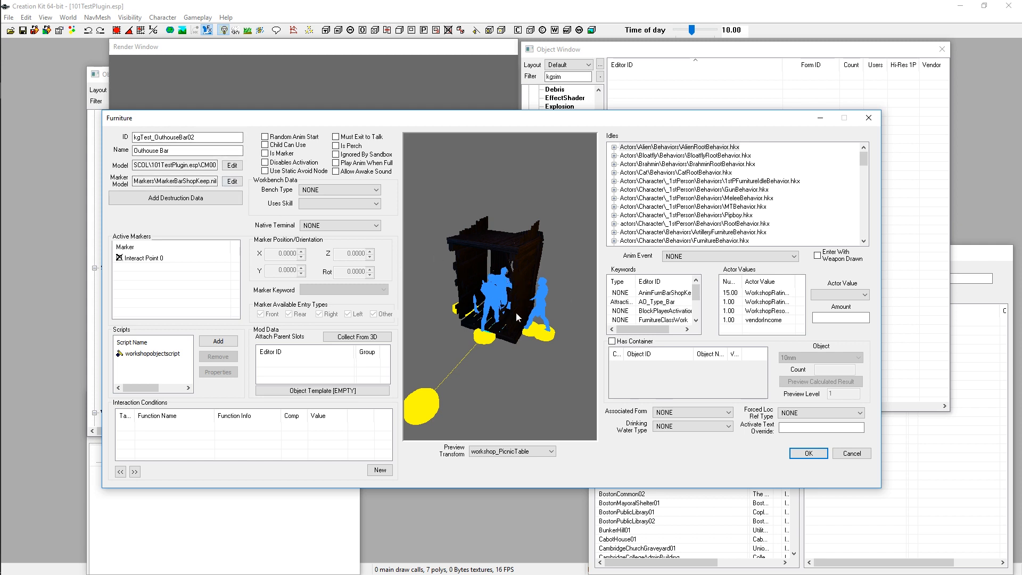
Open the file selection for the marker model and inspect the Meshes folder and the suggested file name
{"action": "left_click", "coordinate": [238, 181]}
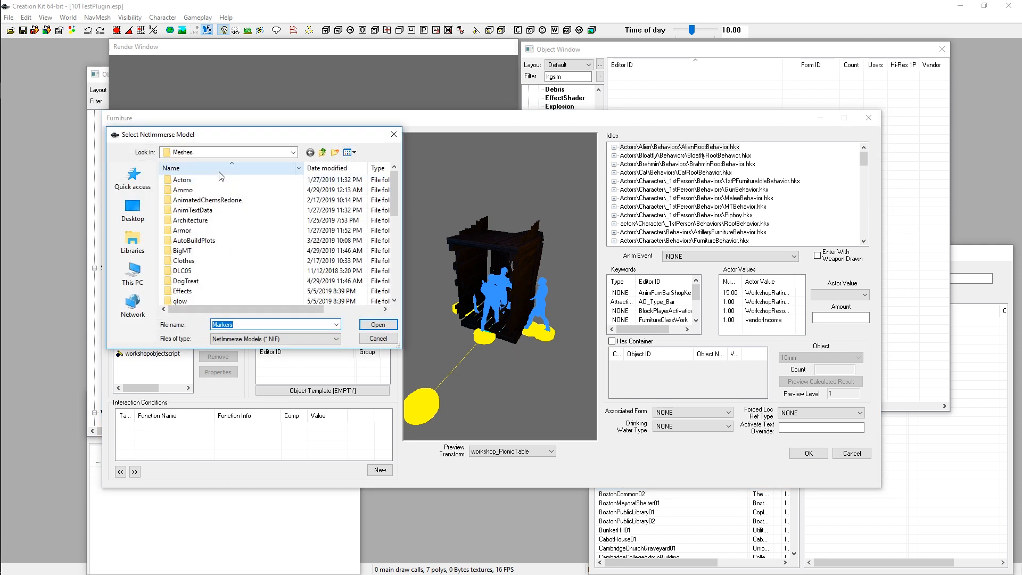
{"action": "left_click", "coordinate": [258, 151]}
{"action": "left_click_drag", "start_coordinate": [263, 138], "coordinate": [427, 84]}
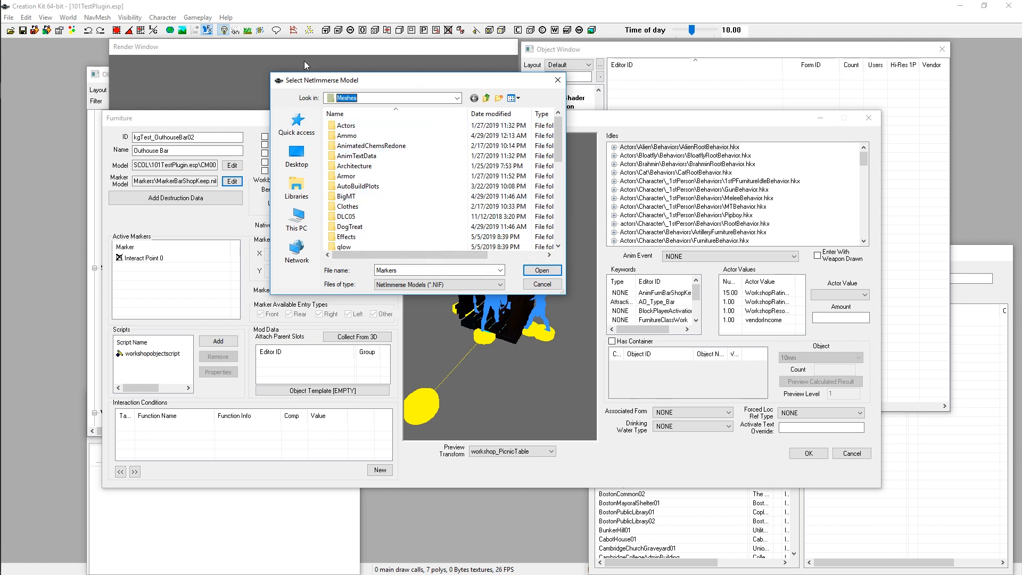
{"action": "double_click", "coordinate": [417, 270]}
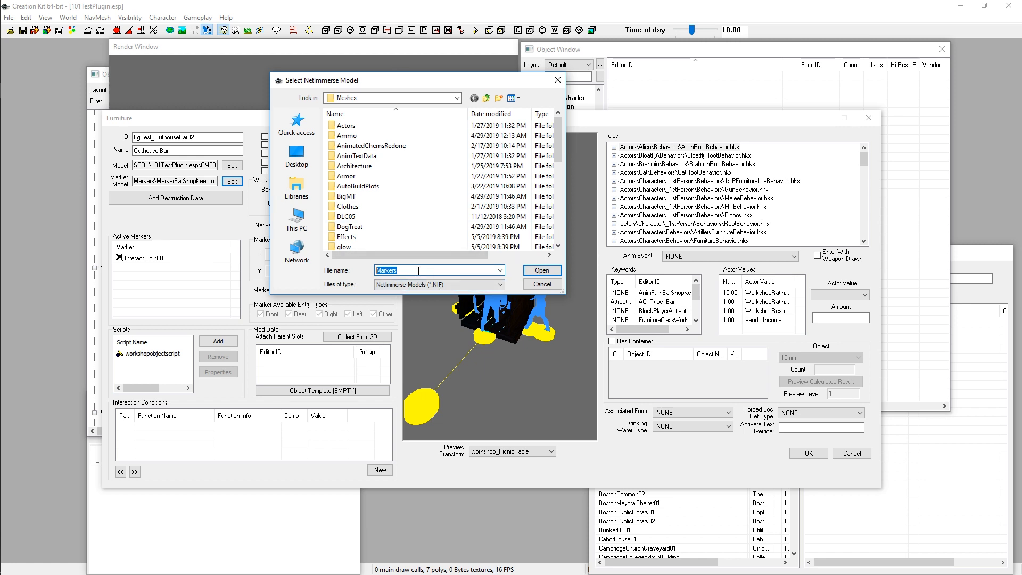
Filter the Furniture objects by "workshop", open WorkshopArtillery and copy its marker model path
{"action": "left_click", "coordinate": [587, 76]}
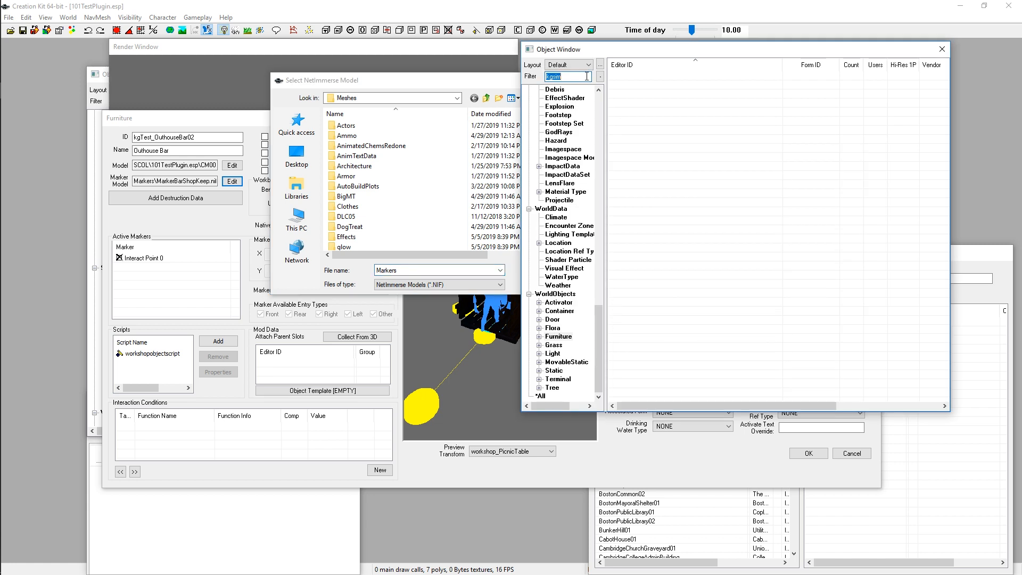
{"action": "type", "text": "workshop"}
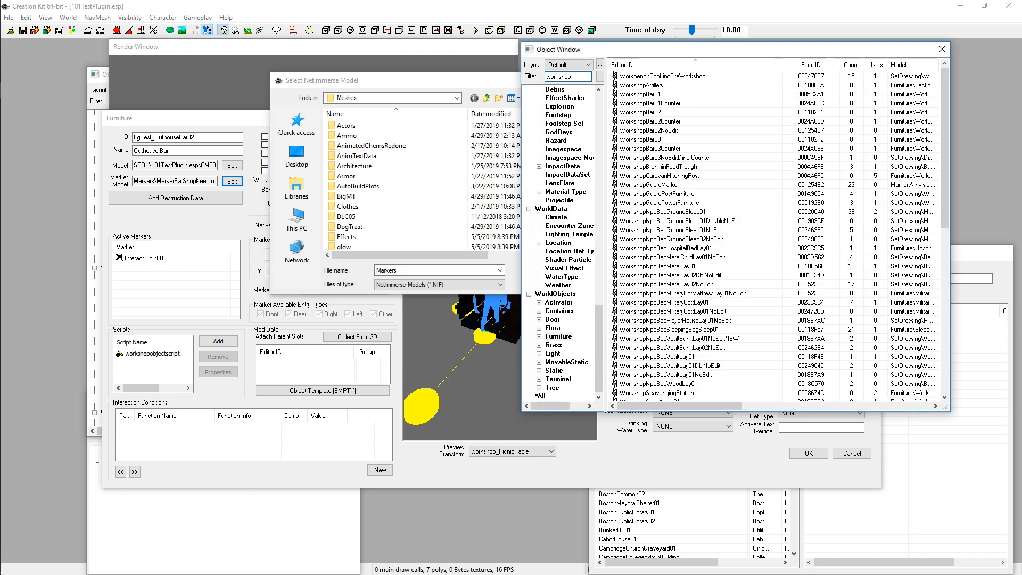
{"action": "left_click", "coordinate": [654, 85]}
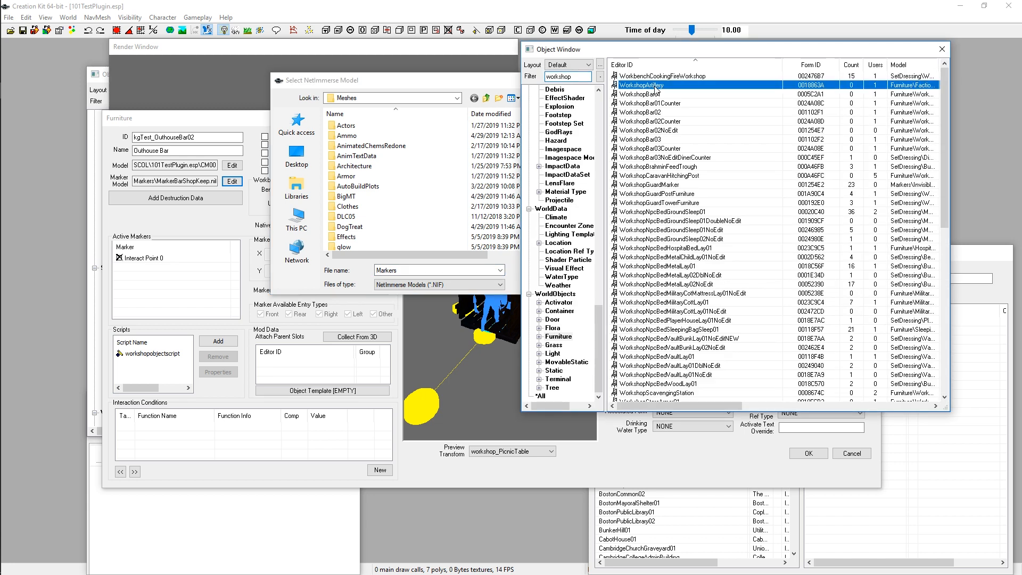
{"action": "double_click", "coordinate": [661, 87]}
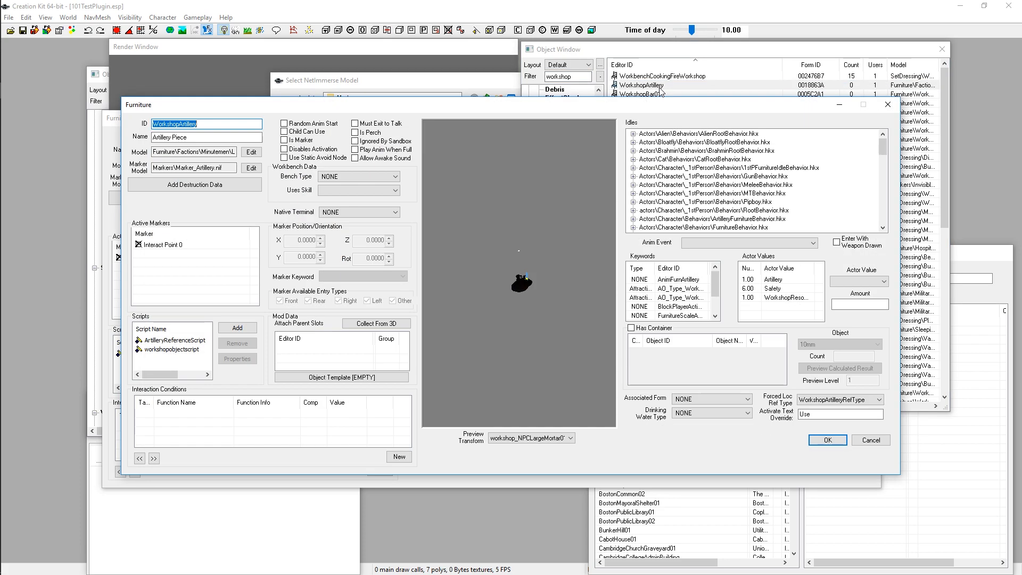
{"action": "double_click", "coordinate": [180, 168]}
{"action": "right_click", "coordinate": [180, 168]}
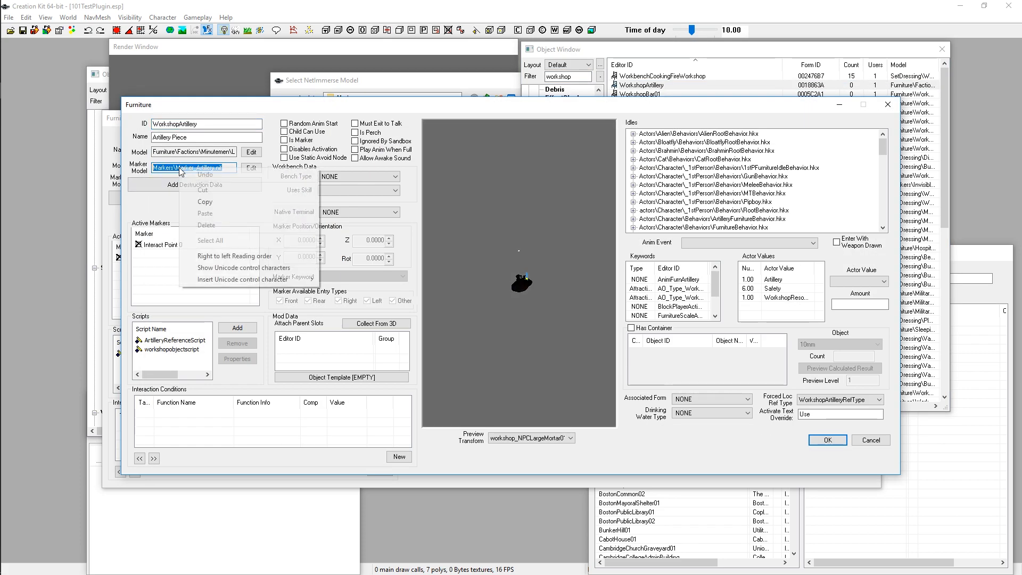
{"action": "left_click", "coordinate": [195, 201]}
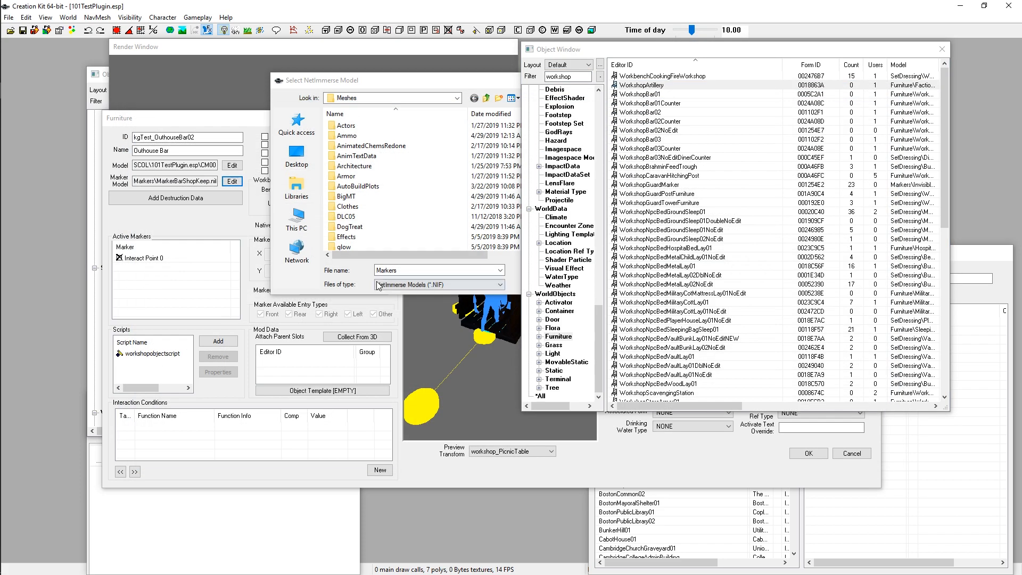
Cancel the file selection and replace the outhouse bar's marker model with Markers\Marker_Artillery.nif
{"action": "key", "text": "ctrl+v"}
{"action": "left_click", "coordinate": [538, 282]}
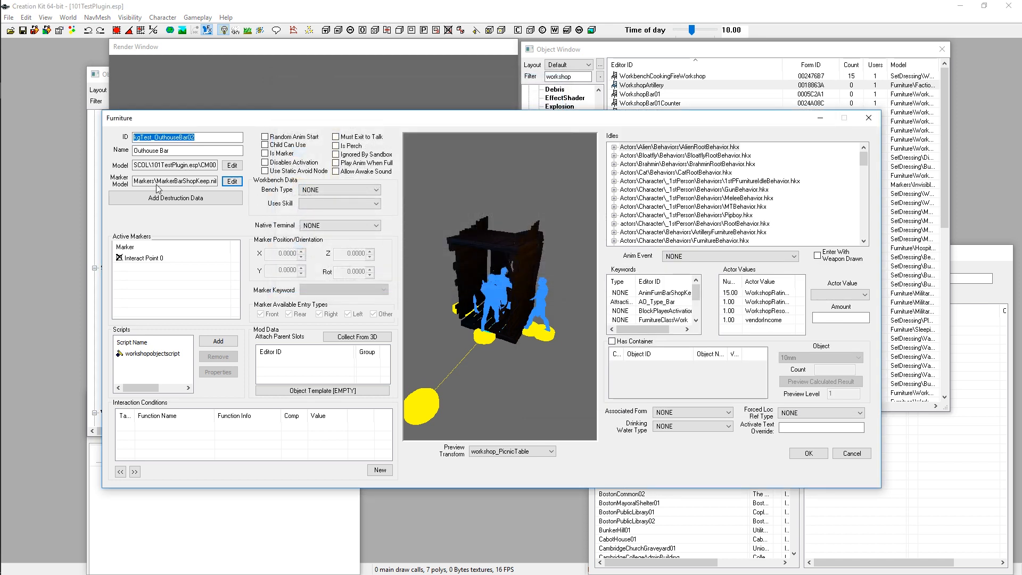
{"action": "left_click_drag", "start_coordinate": [141, 181], "coordinate": [204, 185]}
{"action": "left_click", "coordinate": [201, 181]}
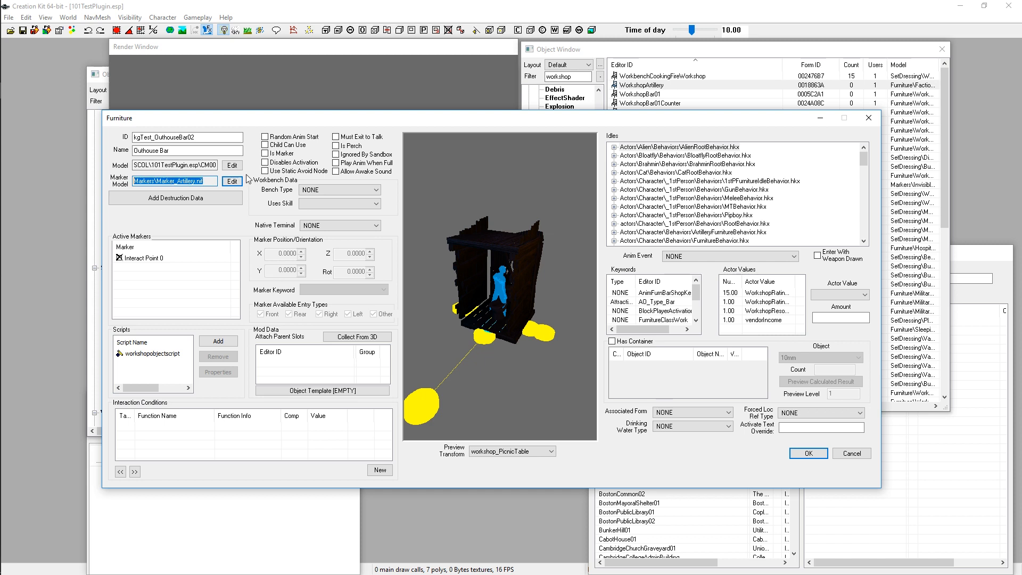
Clear the outhouse bar's marker model, leaving its path empty
{"action": "left_click", "coordinate": [236, 182]}
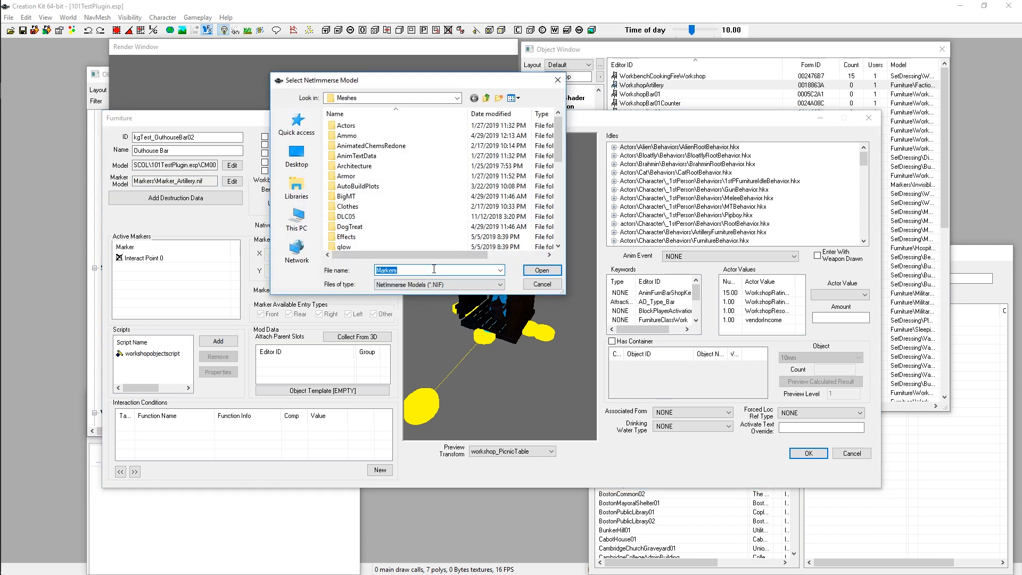
{"action": "key", "text": "BackSpace"}
{"action": "left_click", "coordinate": [542, 283]}
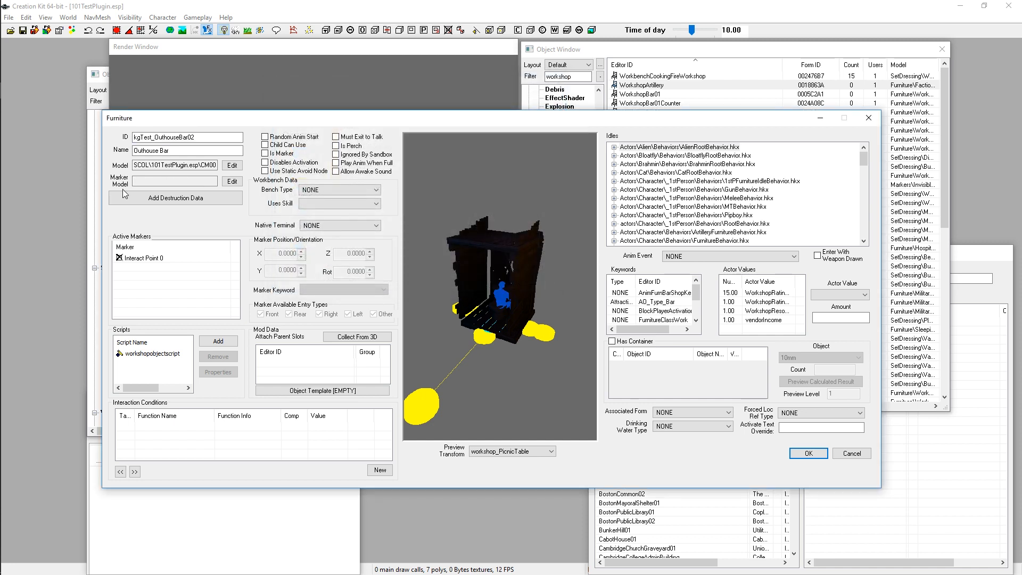
Select Interact Point 0 among the outhouse bar's active markers for position and orientation editing
{"action": "left_click_drag", "start_coordinate": [499, 297], "coordinate": [502, 286]}
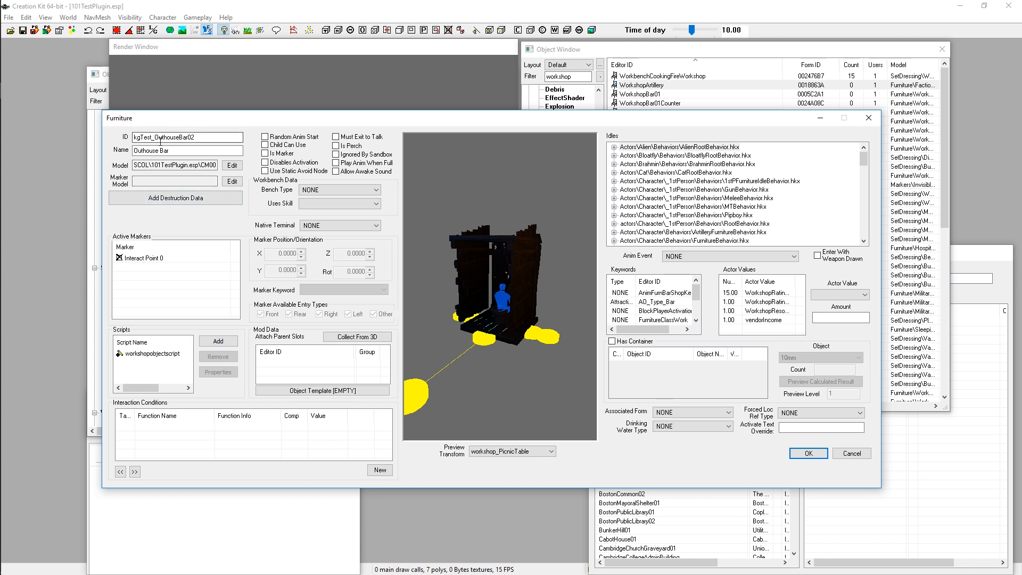
{"action": "left_click", "coordinate": [140, 259]}
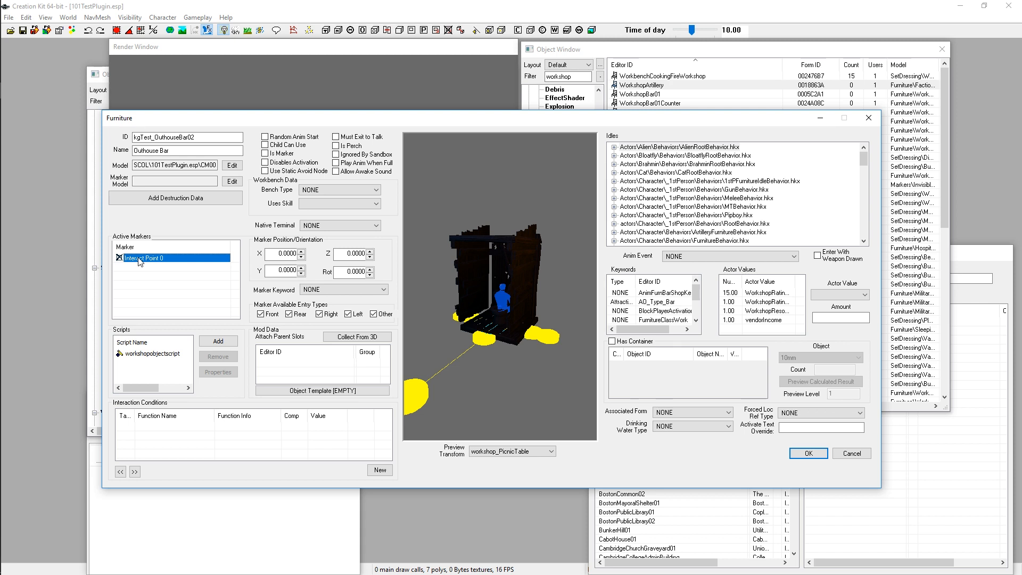
{"action": "left_click", "coordinate": [583, 395]}
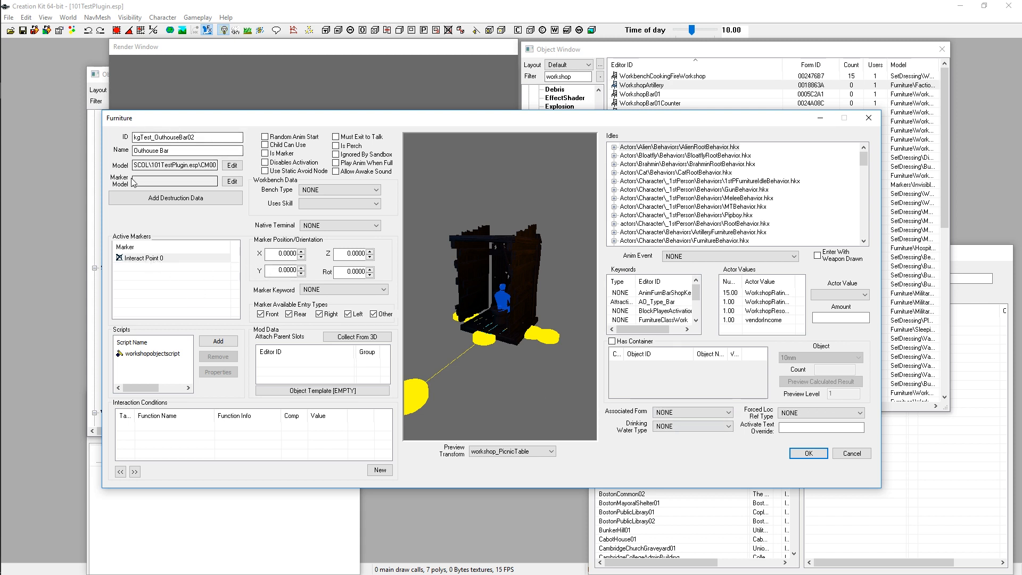
{"action": "left_click", "coordinate": [140, 260]}
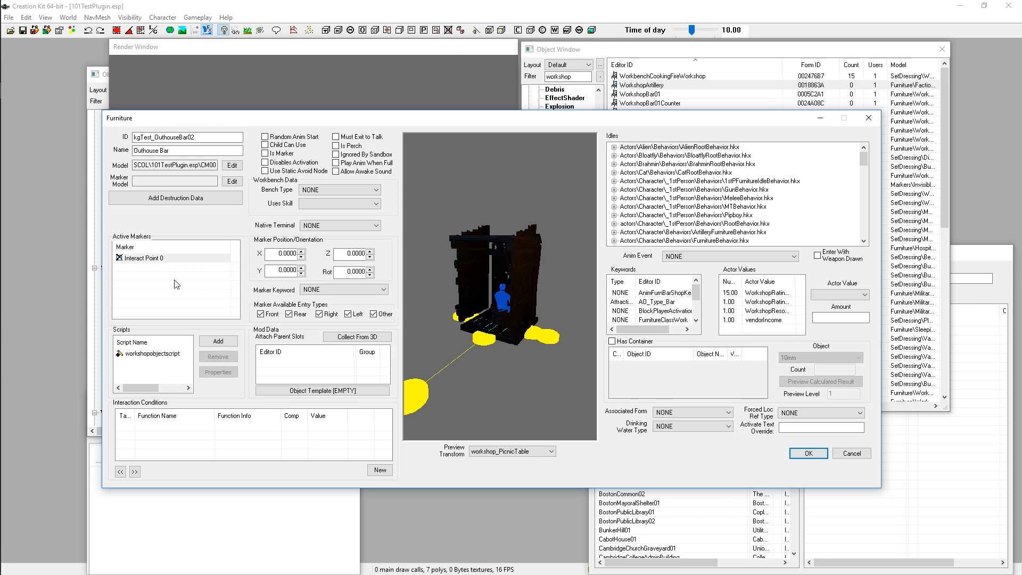
{"action": "left_click", "coordinate": [156, 259]}
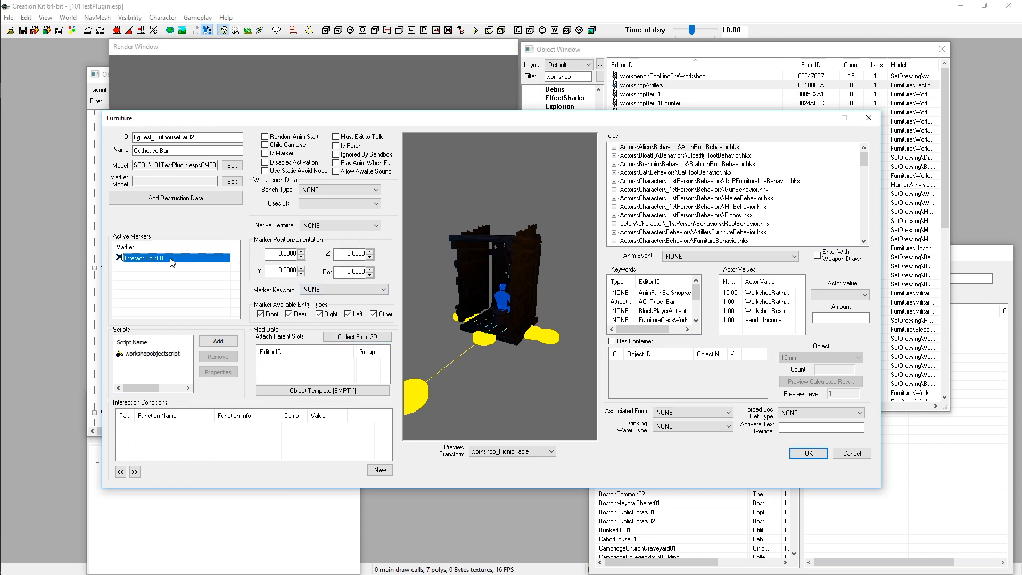
Examine how the blue seated marker figure sits inside the outhouse from different angles and distances
{"action": "scroll", "coordinate": [490, 327], "scroll_direction": "up", "scroll_amount": 5}
{"action": "scroll", "coordinate": [490, 327], "scroll_direction": "down", "scroll_amount": 4}
{"action": "scroll", "coordinate": [489, 331], "scroll_direction": "up", "scroll_amount": 4}
{"action": "scroll", "coordinate": [487, 334], "scroll_direction": "down", "scroll_amount": 2}
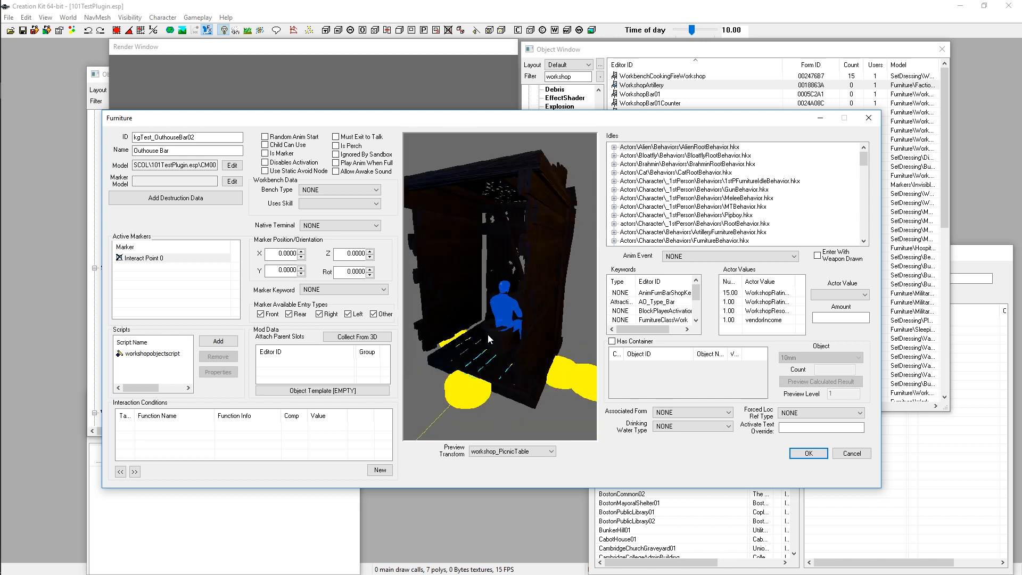
{"action": "scroll", "coordinate": [487, 334], "scroll_direction": "down", "scroll_amount": 3}
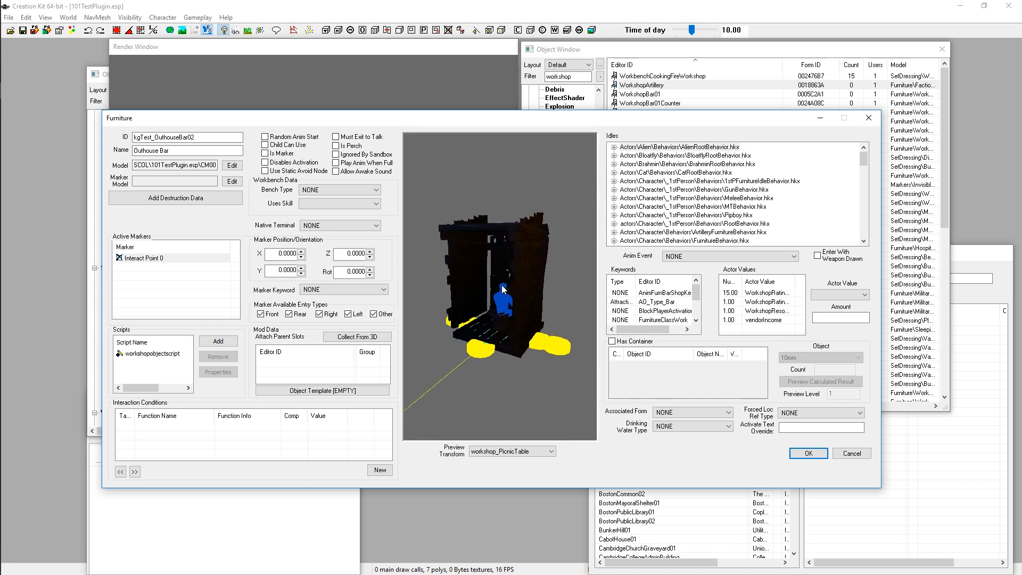
{"action": "left_click_drag", "start_coordinate": [503, 288], "coordinate": [544, 320]}
{"action": "scroll", "coordinate": [554, 314], "scroll_direction": "up", "scroll_amount": 5}
{"action": "left_click_drag", "start_coordinate": [500, 274], "coordinate": [516, 322]}
{"action": "scroll", "coordinate": [485, 288], "scroll_direction": "down", "scroll_amount": 3}
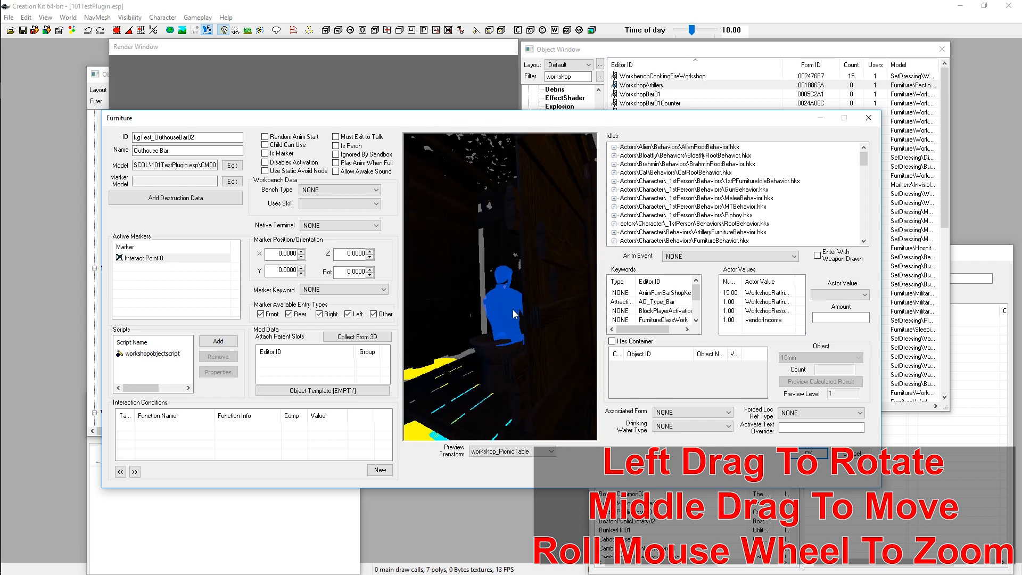
{"action": "middle_click_drag", "start_coordinate": [513, 310], "coordinate": [513, 293]}
{"action": "scroll", "coordinate": [516, 288], "scroll_direction": "down", "scroll_amount": 3}
{"action": "scroll", "coordinate": [513, 292], "scroll_direction": "down", "scroll_amount": 3}
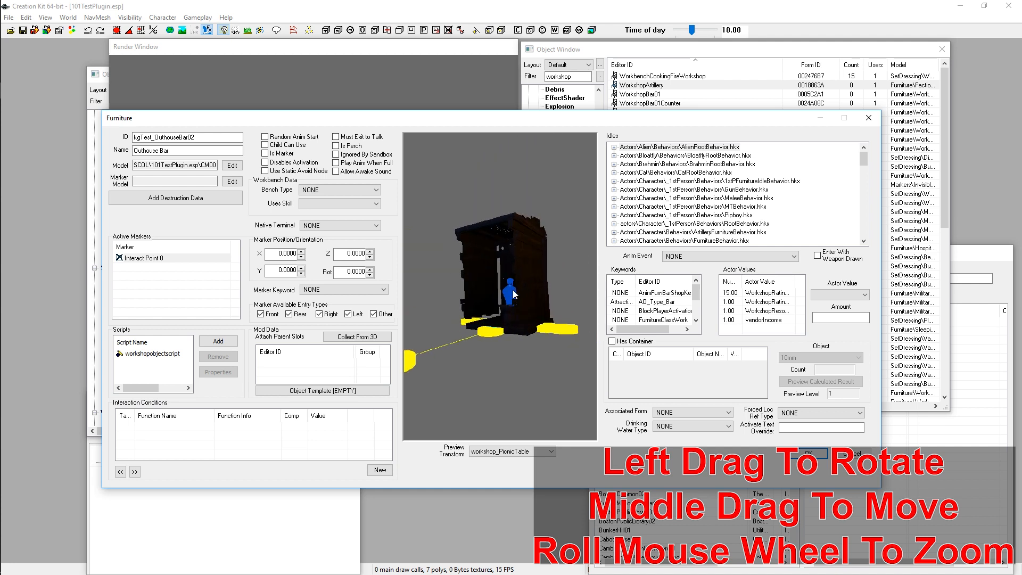
{"action": "scroll", "coordinate": [511, 304], "scroll_direction": "up", "scroll_amount": 8}
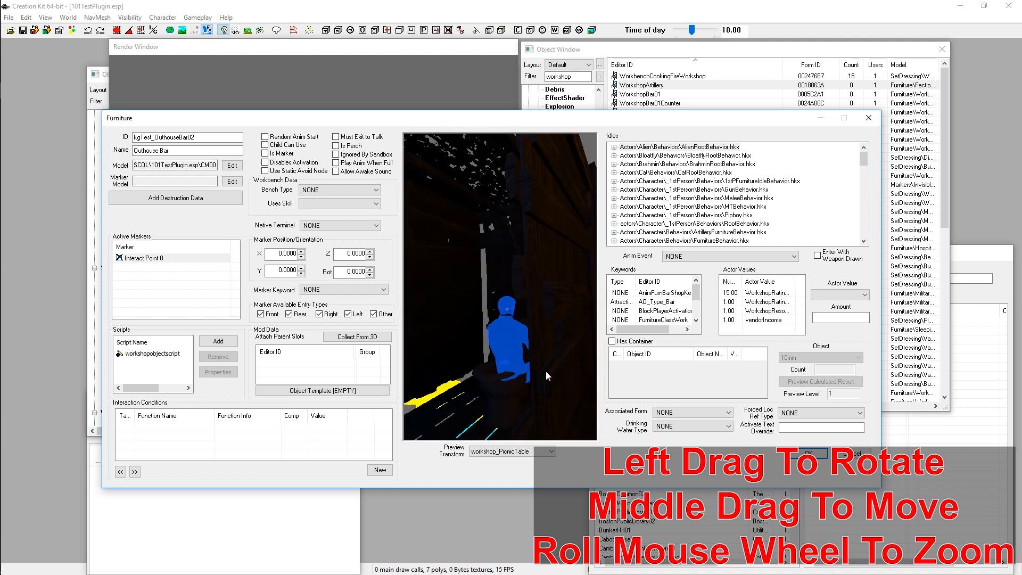
{"action": "left_click_drag", "start_coordinate": [546, 373], "coordinate": [542, 412]}
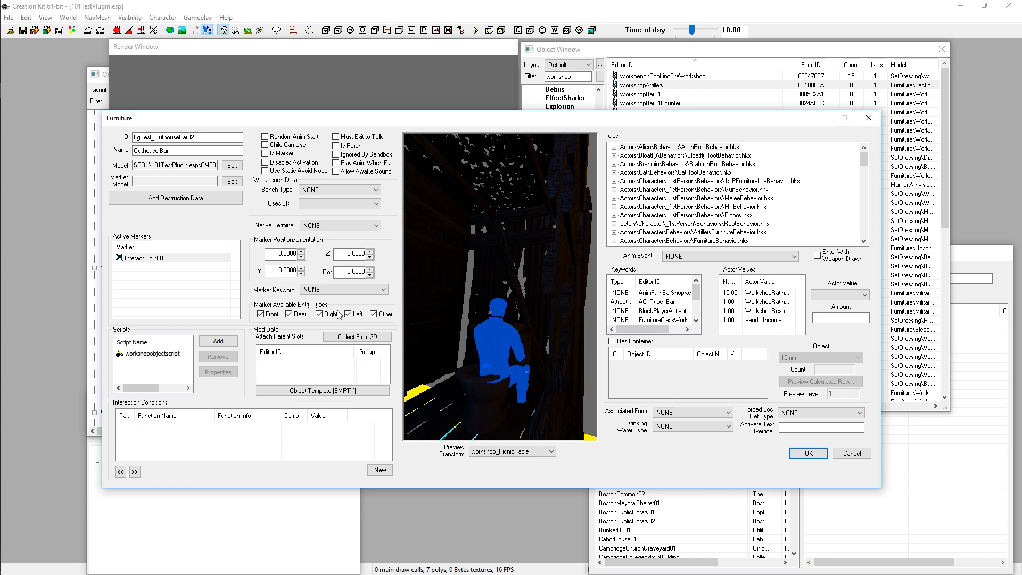
Set Interact Point 0's Z position to 12 and its rotation to 180
{"action": "left_click", "coordinate": [345, 255]}
{"action": "scroll", "coordinate": [345, 257], "scroll_direction": "up", "scroll_amount": 6}
{"action": "scroll", "coordinate": [345, 257], "scroll_direction": "up", "scroll_amount": 6}
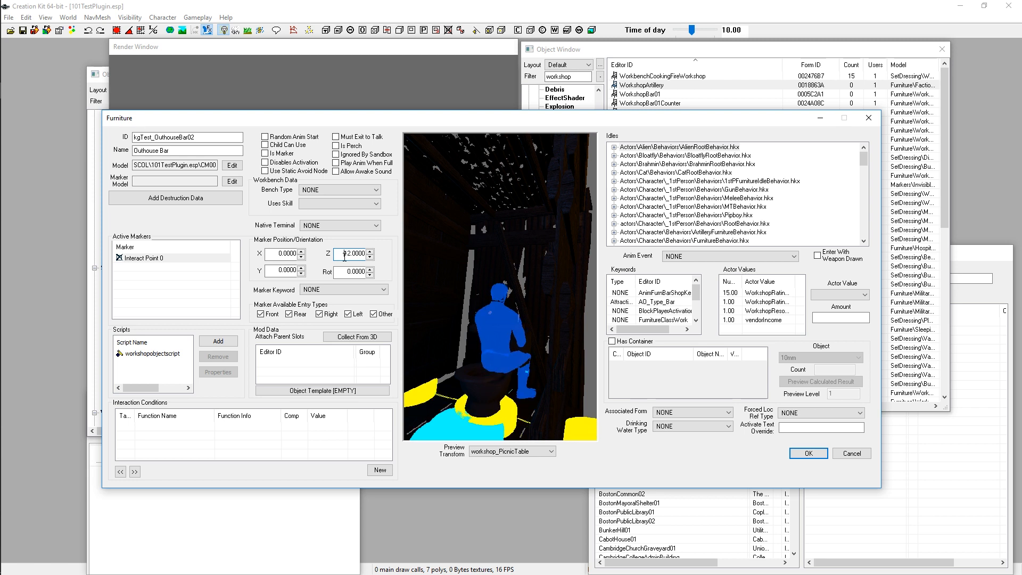
{"action": "left_click", "coordinate": [344, 271]}
{"action": "type", "text": "18"}
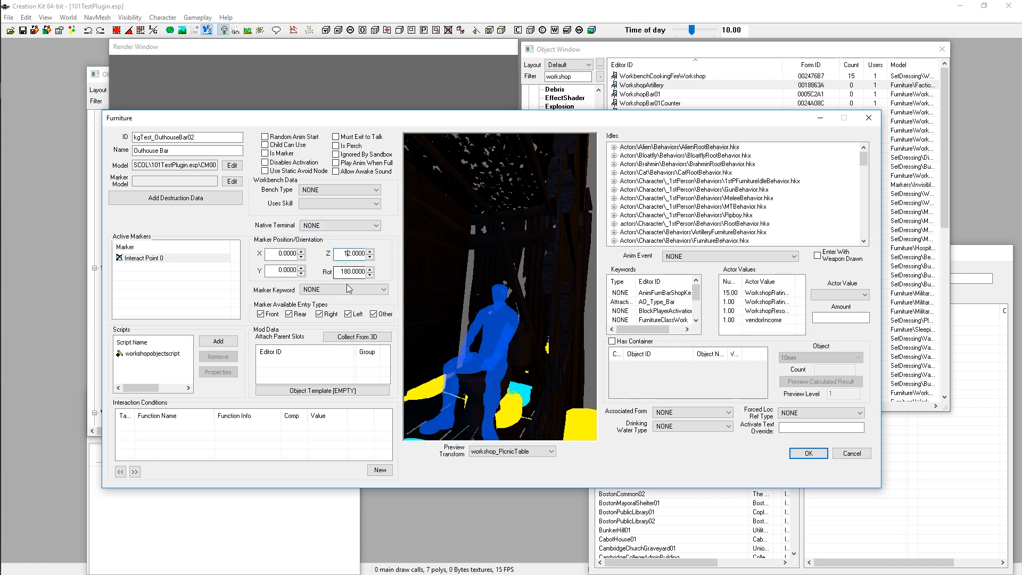
Set Interact Point 0's X position to -3, keeping the seated figure in view
{"action": "double_click", "coordinate": [349, 272]}
{"action": "double_click", "coordinate": [349, 254]}
{"action": "left_click", "coordinate": [347, 254]}
{"action": "scroll", "coordinate": [280, 254], "scroll_direction": "down", "scroll_amount": 3}
{"action": "mouse_move", "coordinate": [544, 353]}
{"action": "middle_mouse_down"}
{"action": "mouse_move", "coordinate": [504, 337]}
{"action": "mouse_move", "coordinate": [529, 362]}
{"action": "middle_mouse_up"}
{"action": "scroll", "coordinate": [273, 271], "scroll_direction": "up", "scroll_amount": 2}
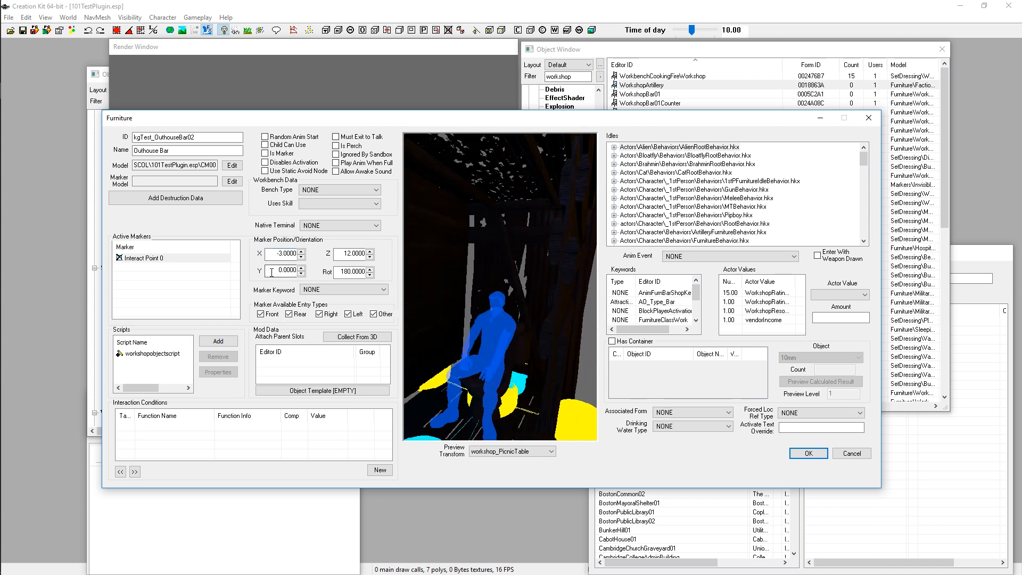
Try Y positions from 2 to 8 for Interact Point 0 and return the value to 0
{"action": "scroll", "coordinate": [274, 275], "scroll_direction": "up", "scroll_amount": 7}
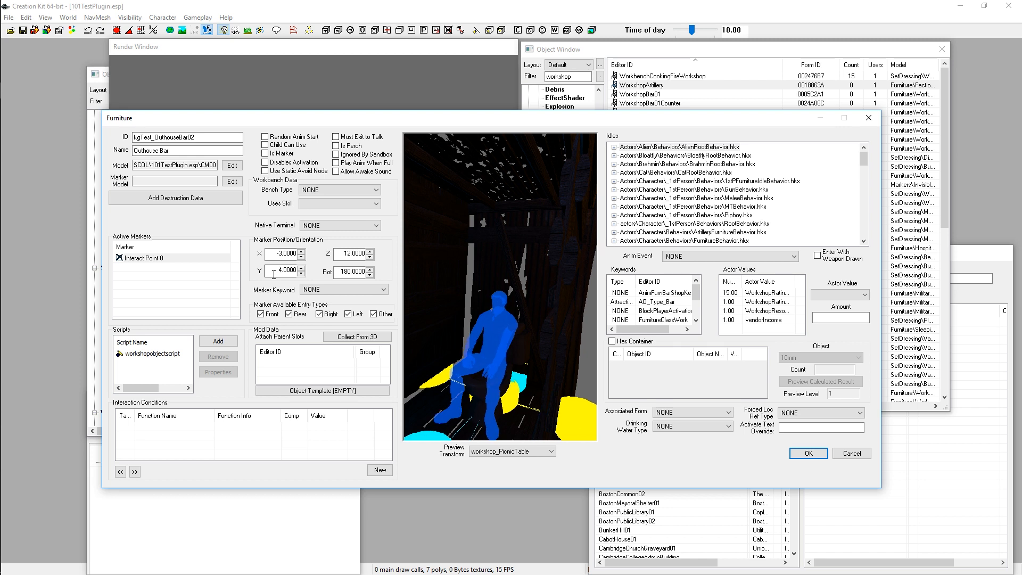
{"action": "left_click", "coordinate": [302, 267]}
{"action": "left_click", "coordinate": [302, 268]}
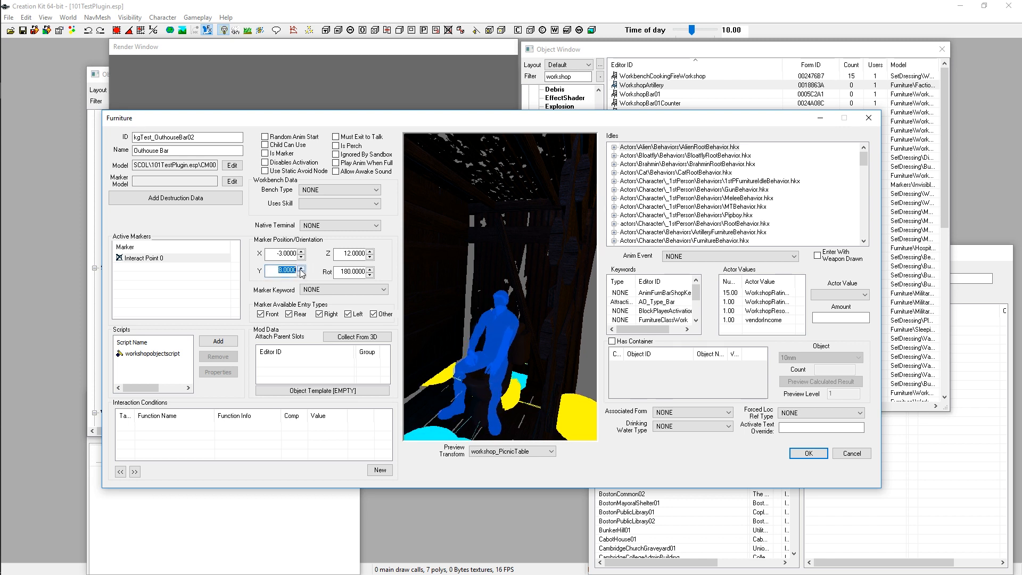
{"action": "scroll", "coordinate": [274, 272], "scroll_direction": "down", "scroll_amount": 4}
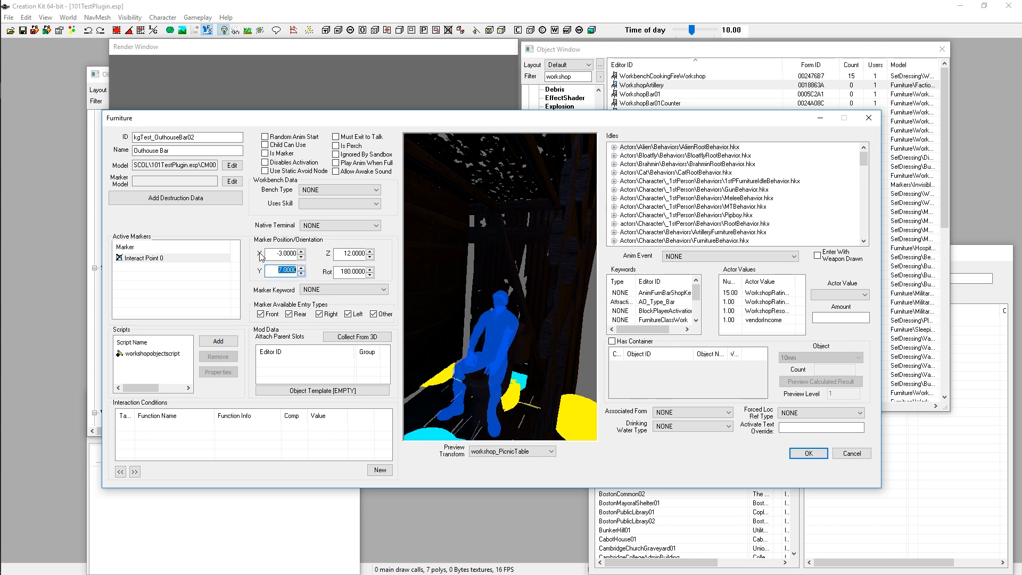
{"action": "scroll", "coordinate": [285, 270], "scroll_direction": "down", "scroll_amount": 5}
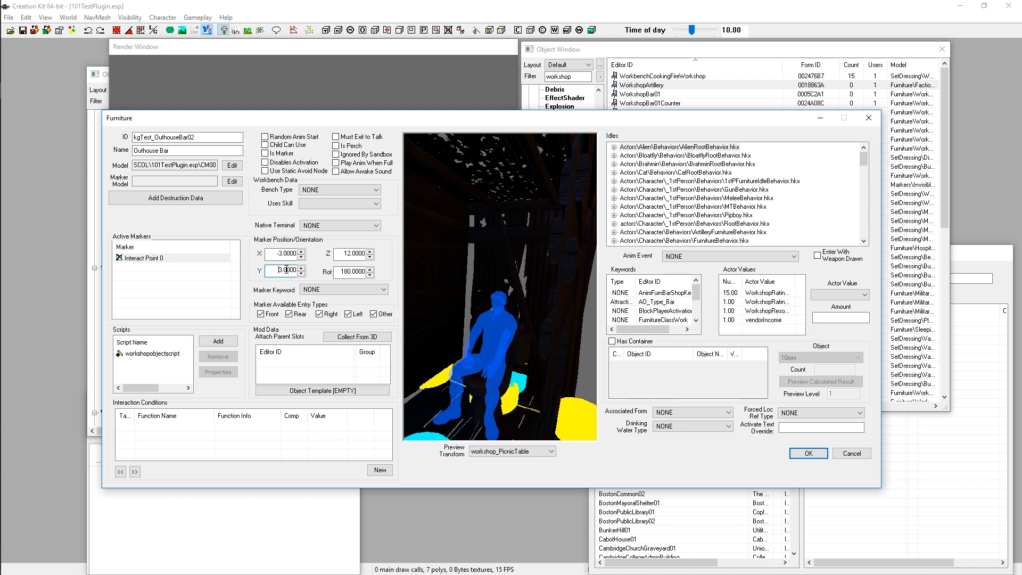
{"action": "left_click_drag", "start_coordinate": [552, 356], "coordinate": [526, 305]}
{"action": "scroll", "coordinate": [275, 270], "scroll_direction": "down", "scroll_amount": 1}
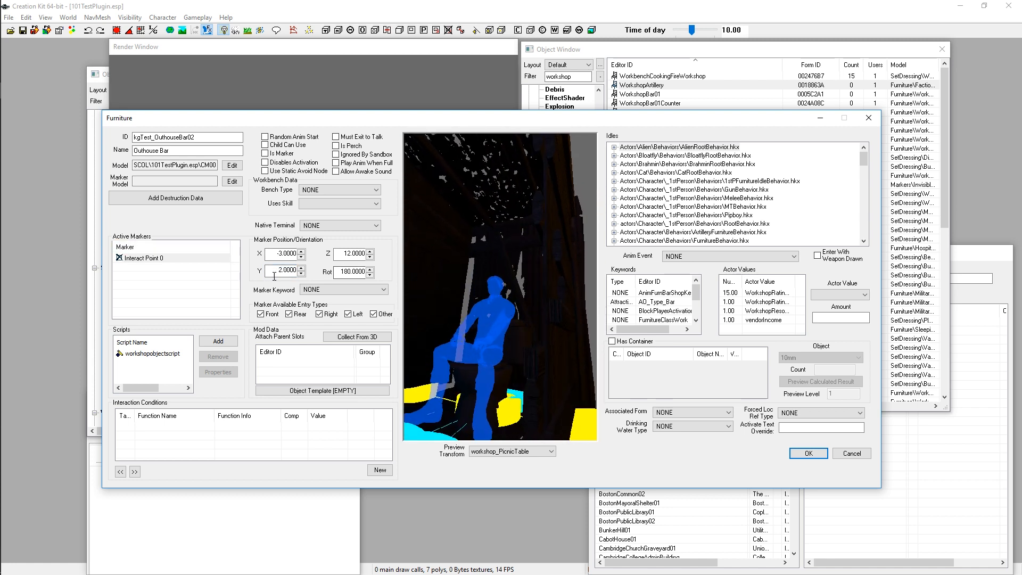
{"action": "scroll", "coordinate": [275, 269], "scroll_direction": "down", "scroll_amount": 1}
Examine the seated figure and its entry markers inside the outhouse from several angles and distances
{"action": "mouse_move", "coordinate": [482, 340]}
{"action": "left_mouse_down"}
{"action": "mouse_move", "coordinate": [492, 380]}
{"action": "mouse_move", "coordinate": [512, 350]}
{"action": "mouse_move", "coordinate": [516, 375]}
{"action": "mouse_move", "coordinate": [524, 310]}
{"action": "mouse_move", "coordinate": [519, 367]}
{"action": "mouse_move", "coordinate": [503, 375]}
{"action": "left_mouse_up"}
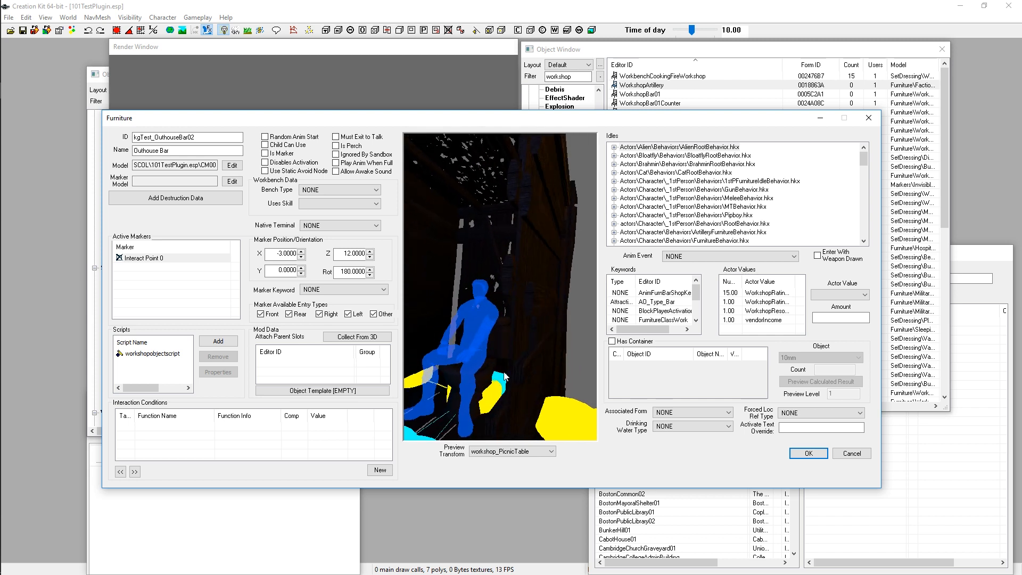
{"action": "scroll", "coordinate": [503, 375], "scroll_direction": "down", "scroll_amount": 5}
{"action": "scroll", "coordinate": [506, 374], "scroll_direction": "up", "scroll_amount": 5}
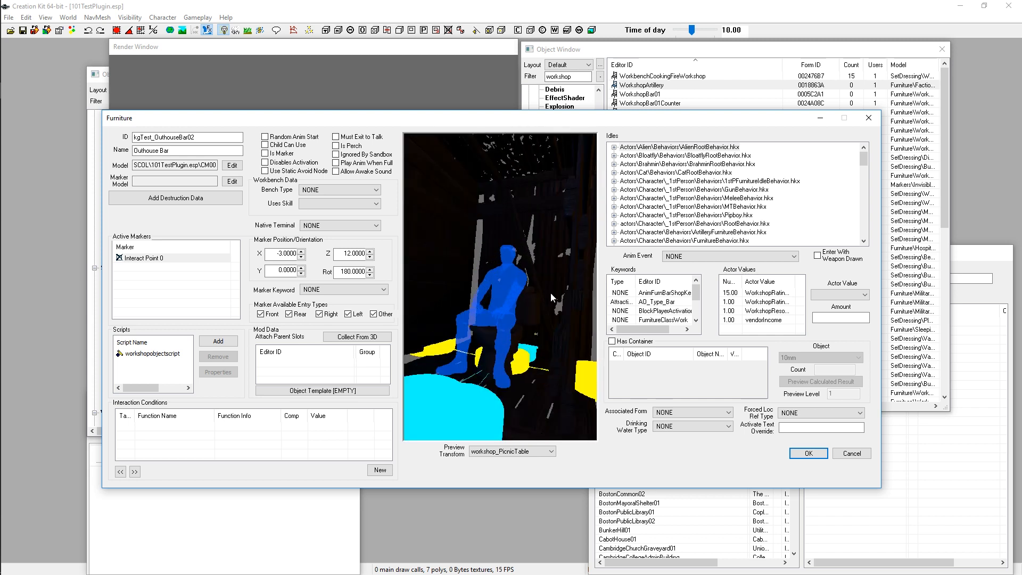
{"action": "left_click_drag", "start_coordinate": [550, 296], "coordinate": [544, 302]}
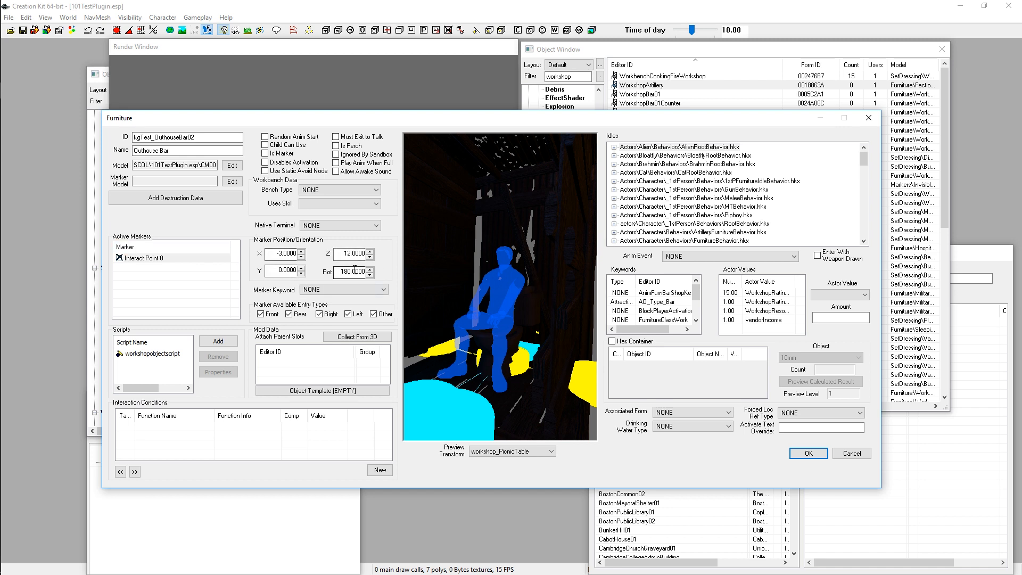
{"action": "scroll", "coordinate": [520, 384], "scroll_direction": "down", "scroll_amount": 6}
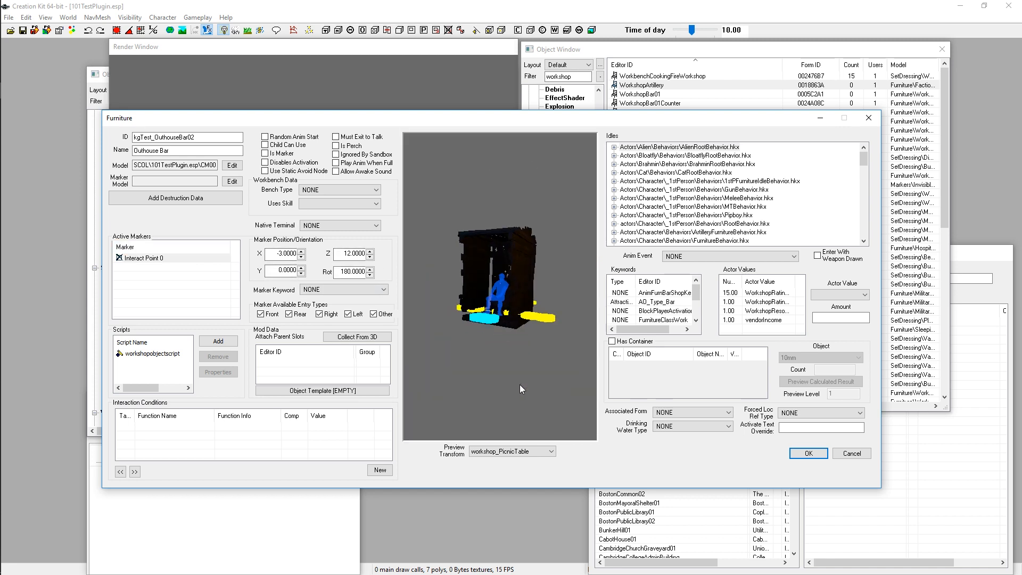
{"action": "scroll", "coordinate": [499, 329], "scroll_direction": "up", "scroll_amount": 6}
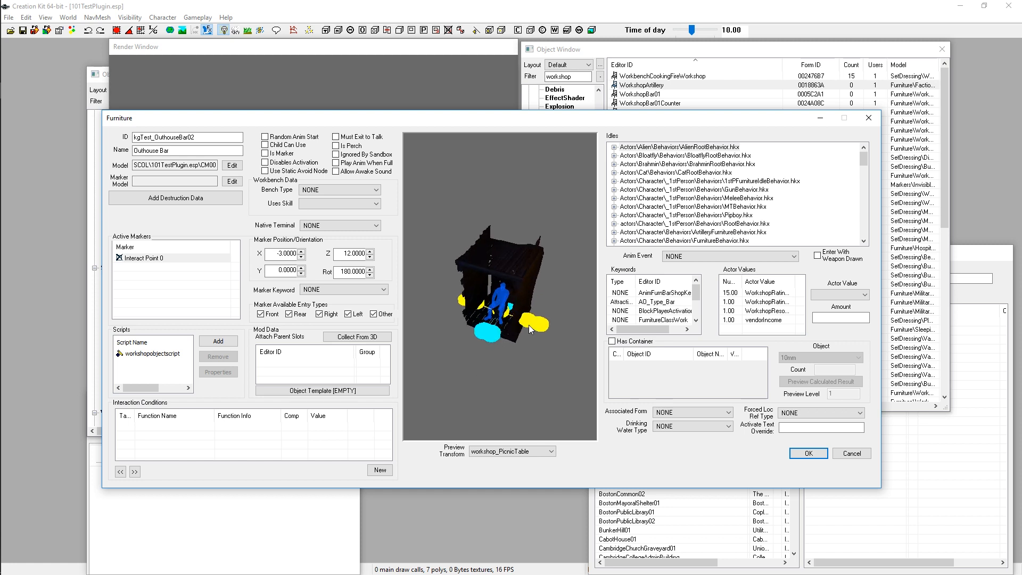
{"action": "left_click_drag", "start_coordinate": [558, 334], "coordinate": [548, 379]}
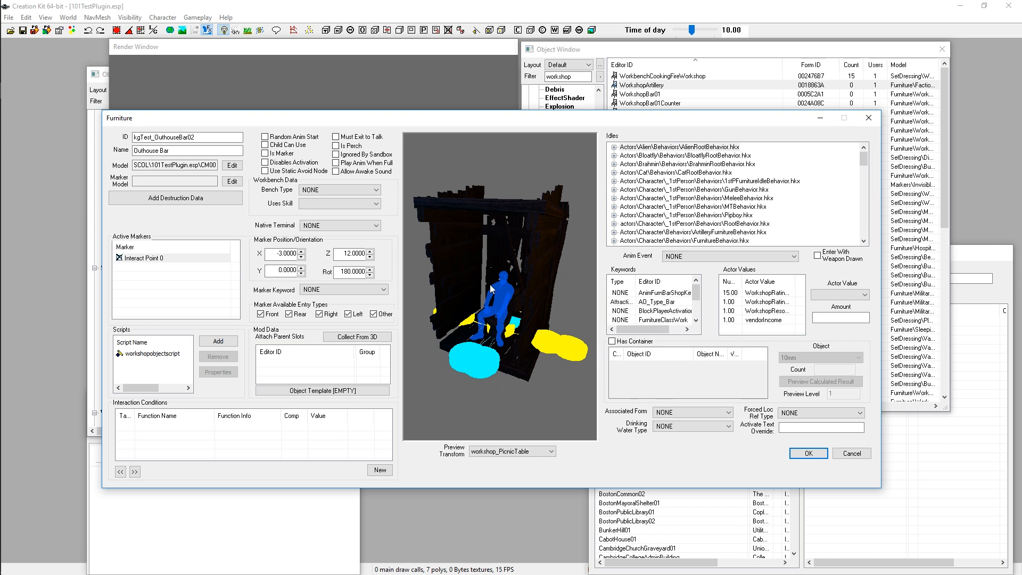
{"action": "left_click_drag", "start_coordinate": [490, 288], "coordinate": [501, 395]}
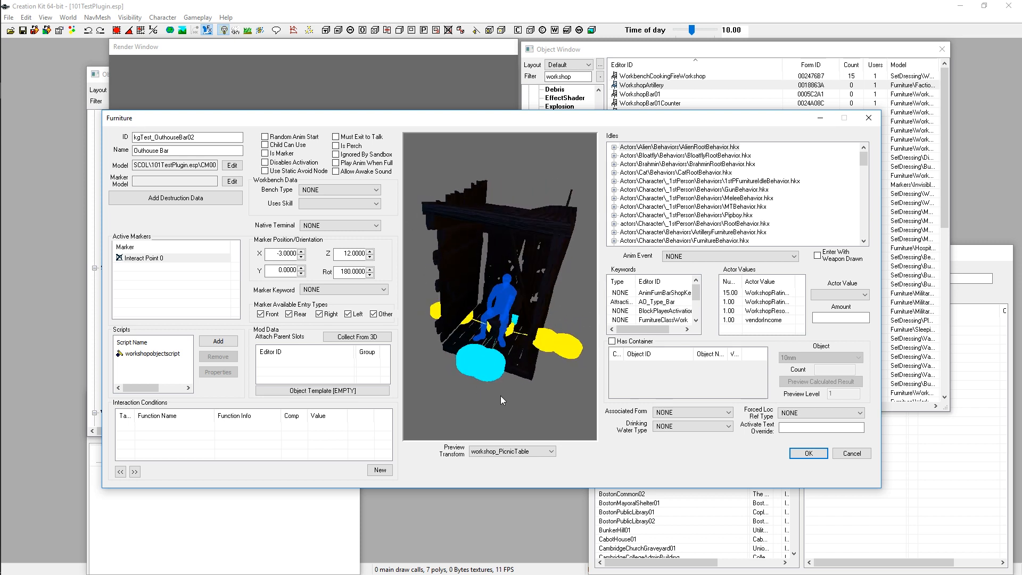
{"action": "left_click_drag", "start_coordinate": [587, 350], "coordinate": [498, 341]}
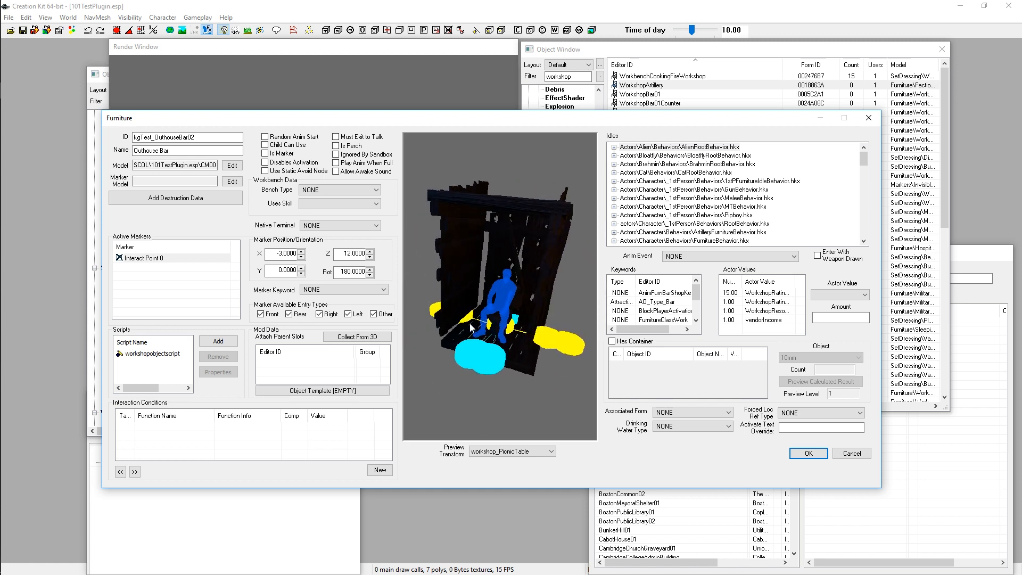
Disable the Rear, Right, Left and Other entry types for Interact Point 0, leaving only Front enabled
{"action": "left_click", "coordinate": [136, 258]}
{"action": "left_click", "coordinate": [297, 315]}
{"action": "left_click", "coordinate": [320, 315]}
{"action": "left_click", "coordinate": [351, 315]}
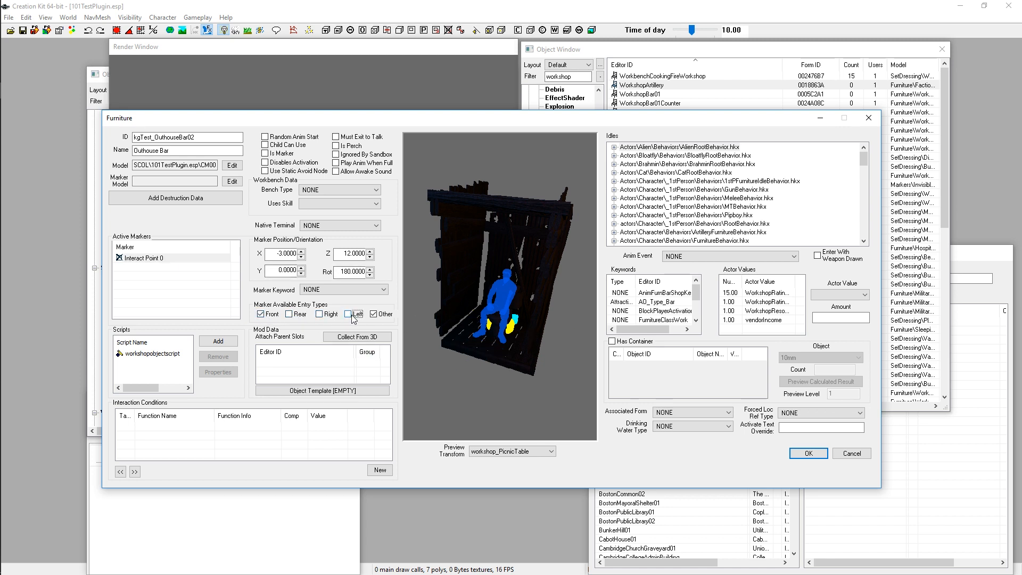
{"action": "left_click", "coordinate": [384, 315]}
{"action": "left_click_drag", "start_coordinate": [561, 349], "coordinate": [596, 339]}
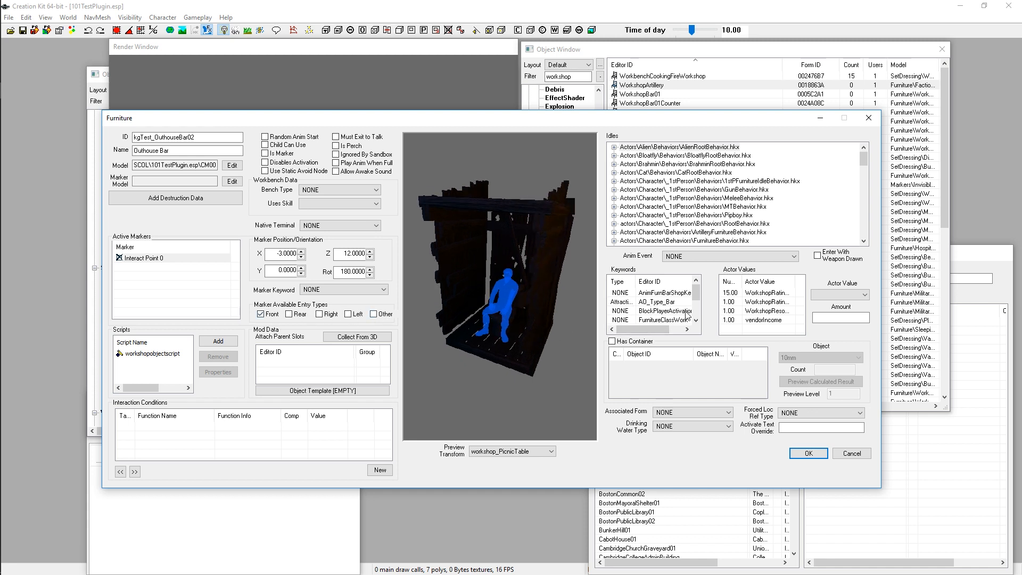
Add the AnimFurnChairSitAnims keyword to the outhouse bar, filtering the available keywords by "animfurn*sit"
{"action": "left_click", "coordinate": [656, 294]}
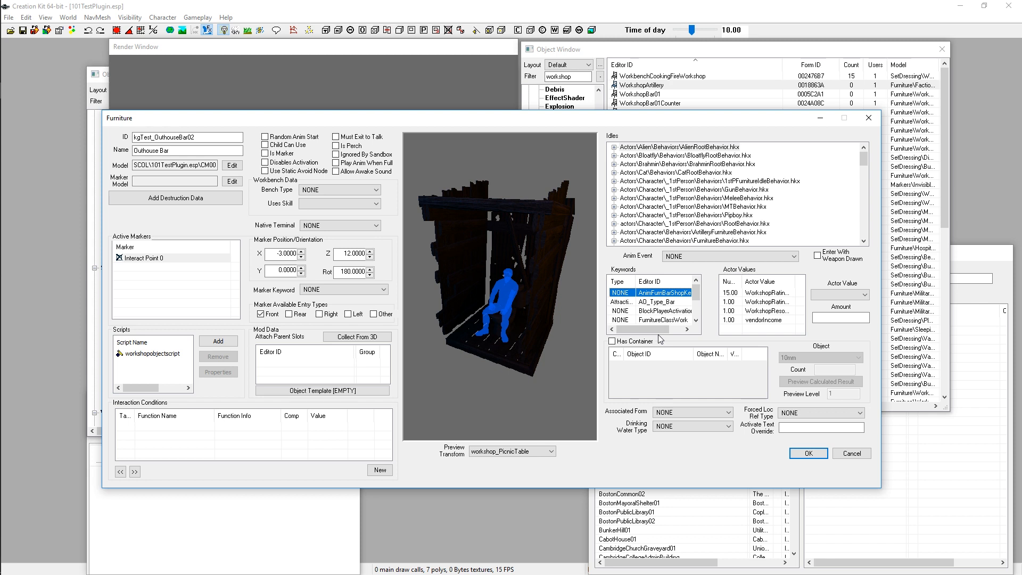
{"action": "right_click", "coordinate": [649, 296]}
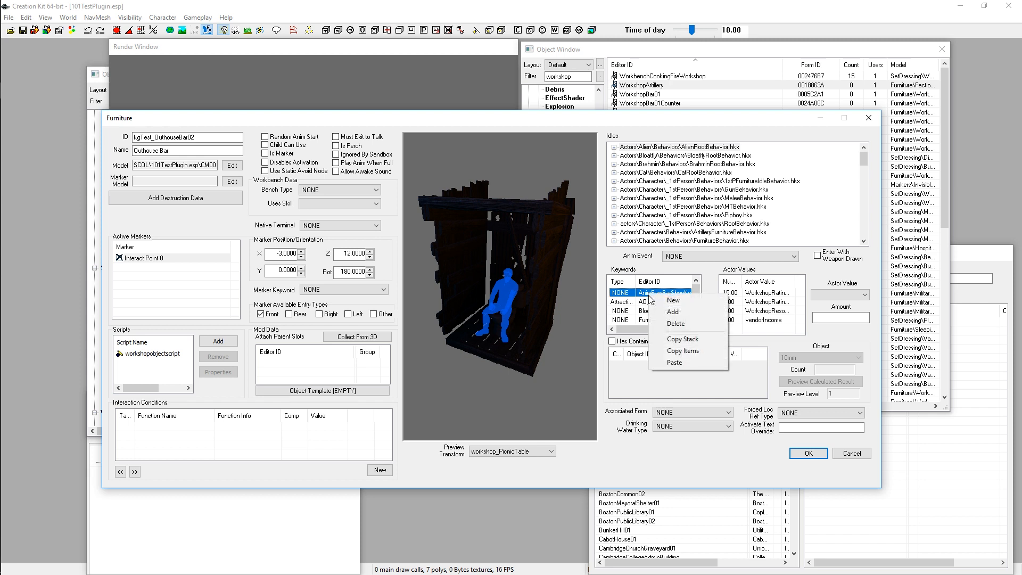
{"action": "left_click", "coordinate": [672, 312]}
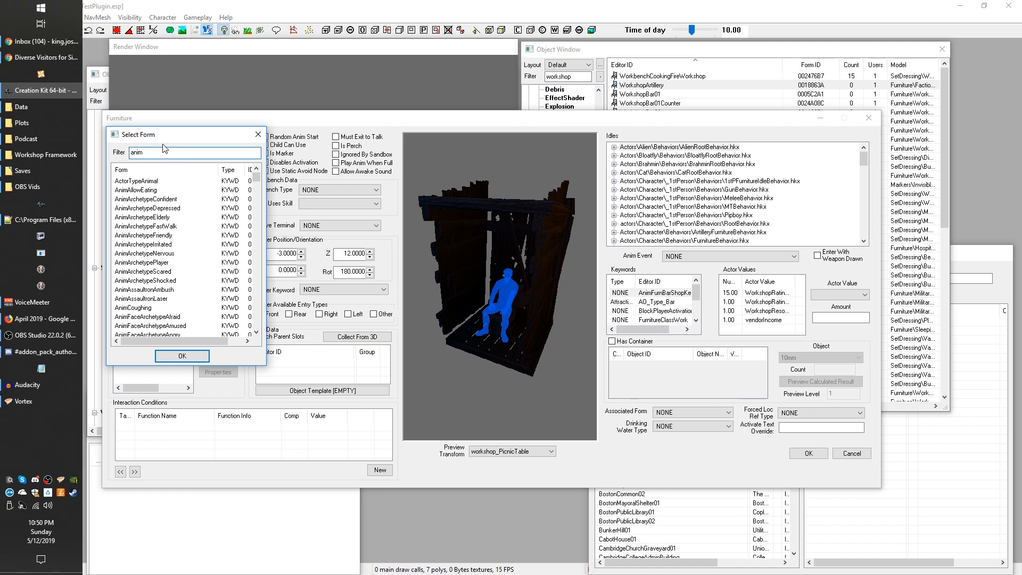
{"action": "type", "text": "animfurn"}
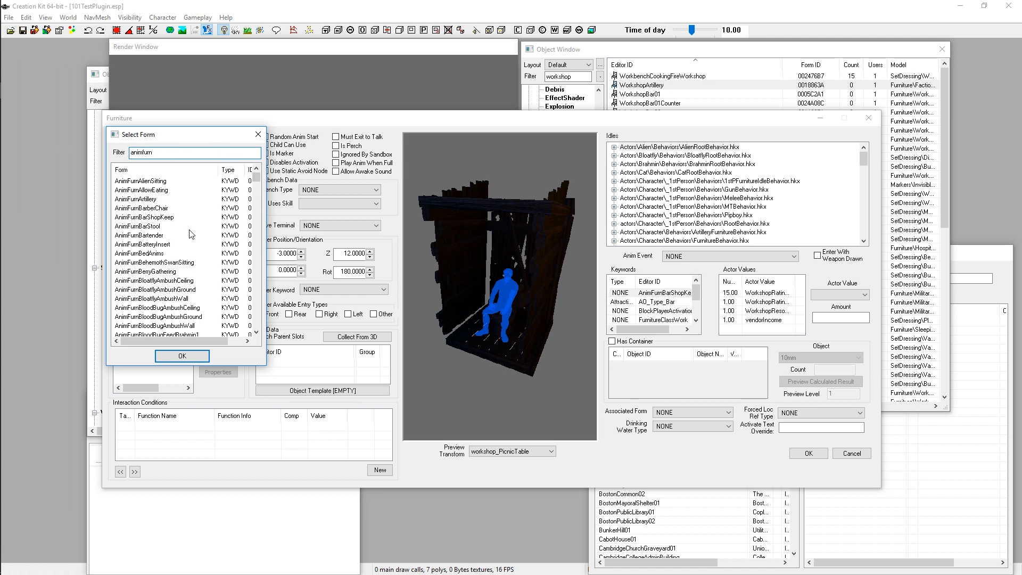
{"action": "scroll", "coordinate": [203, 240], "scroll_direction": "down", "scroll_amount": 1}
{"action": "scroll", "coordinate": [203, 241], "scroll_direction": "down", "scroll_amount": 1}
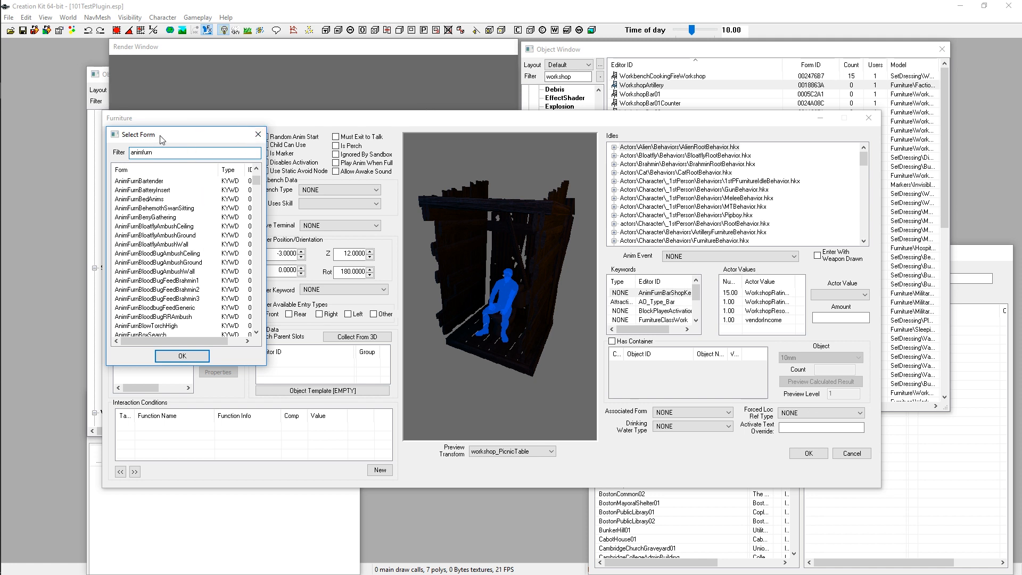
{"action": "left_click_drag", "start_coordinate": [162, 139], "coordinate": [622, 69]}
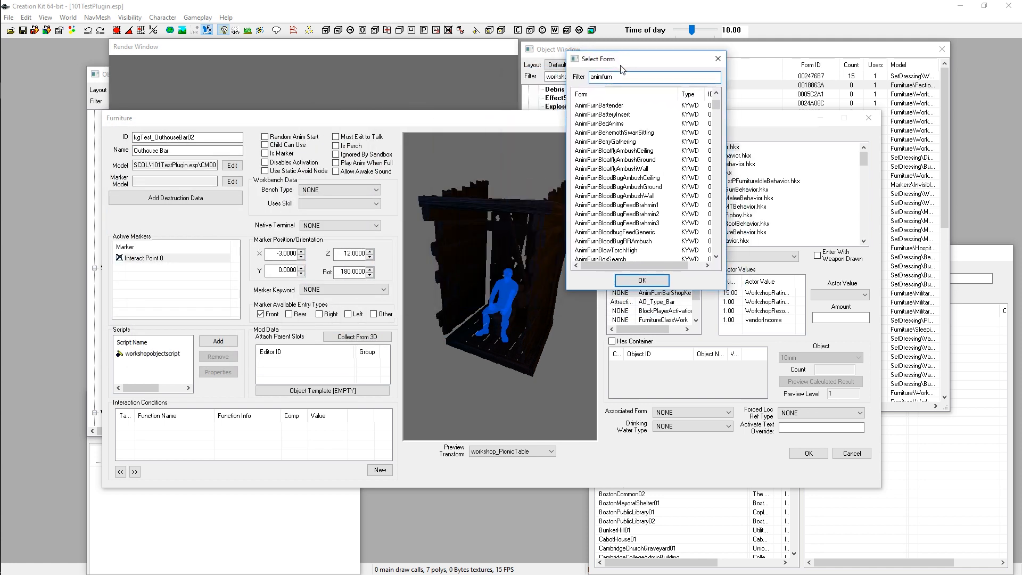
{"action": "scroll", "coordinate": [659, 208], "scroll_direction": "up", "scroll_amount": 2}
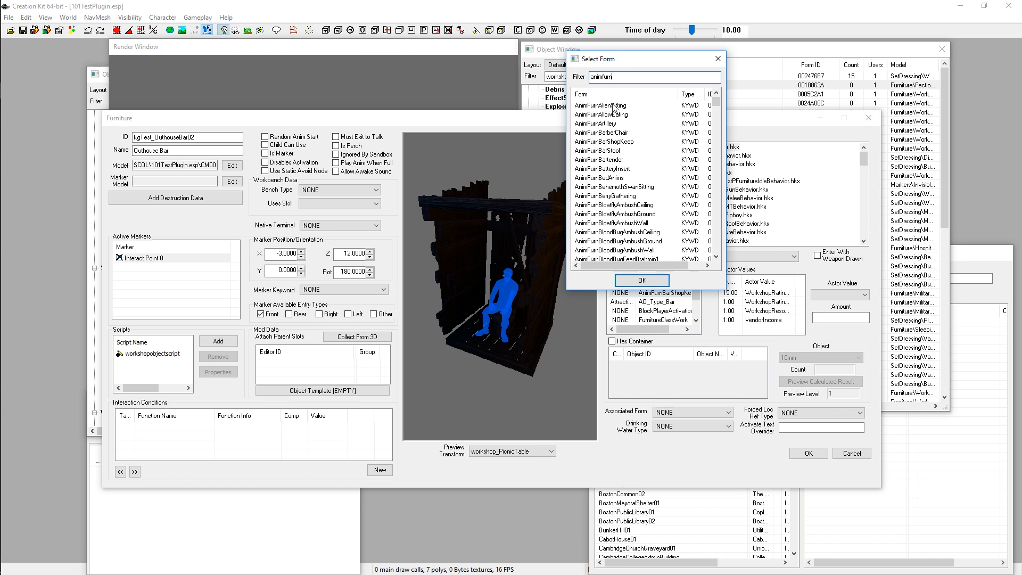
{"action": "scroll", "coordinate": [652, 177], "scroll_direction": "down", "scroll_amount": 1}
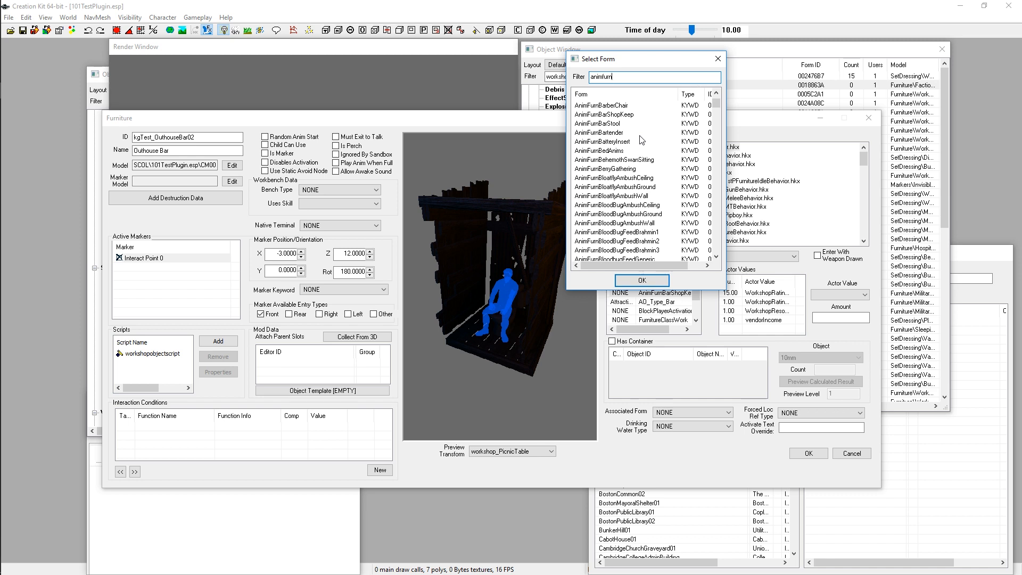
{"action": "type", "text": "*sit"}
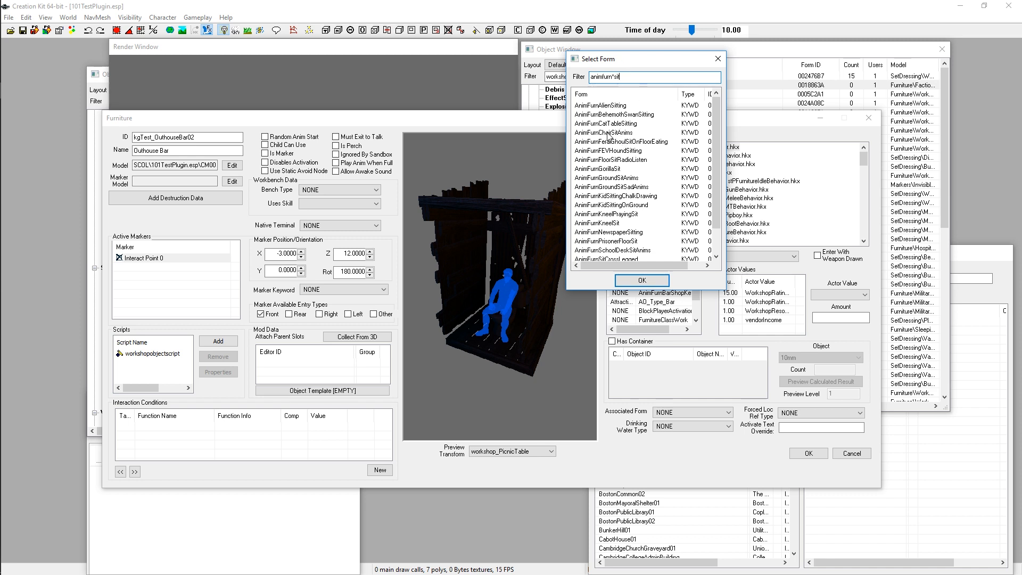
{"action": "double_click", "coordinate": [609, 133]}
Filter the furniture objects by "chair" and open NpcChairInstituteSit01 for reference
{"action": "left_click", "coordinate": [579, 76]}
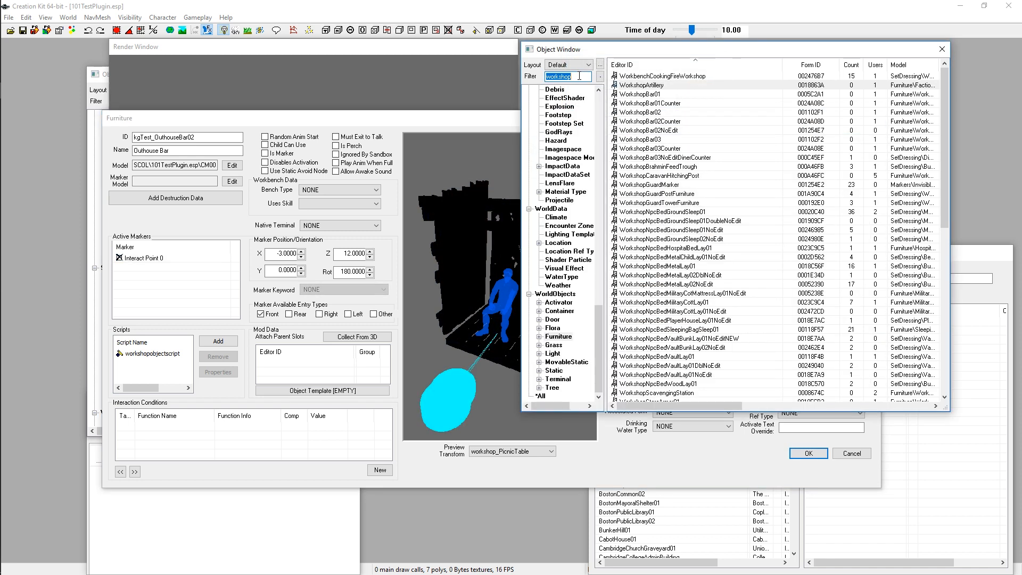
{"action": "type", "text": "chair"}
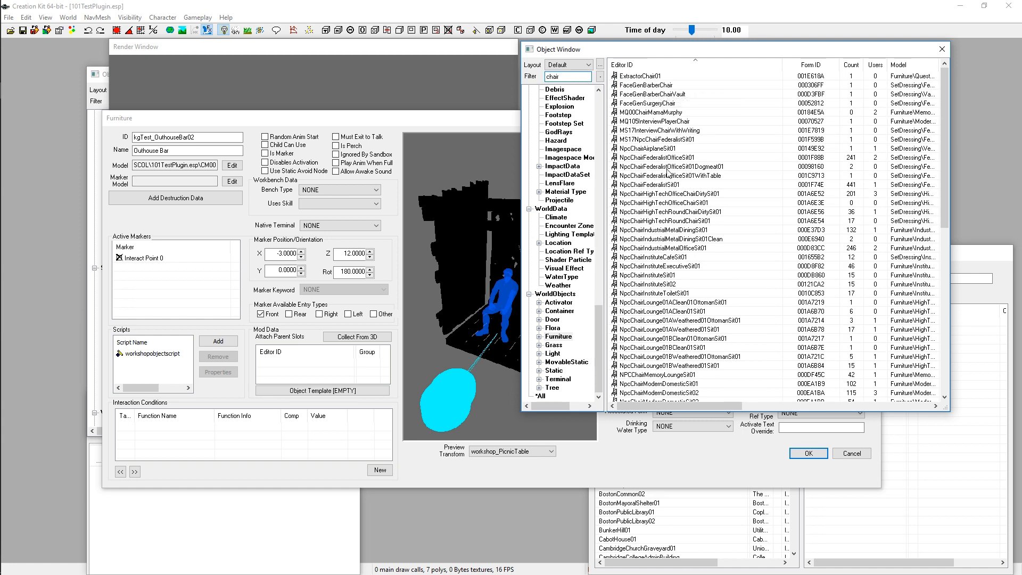
{"action": "left_click", "coordinate": [653, 275]}
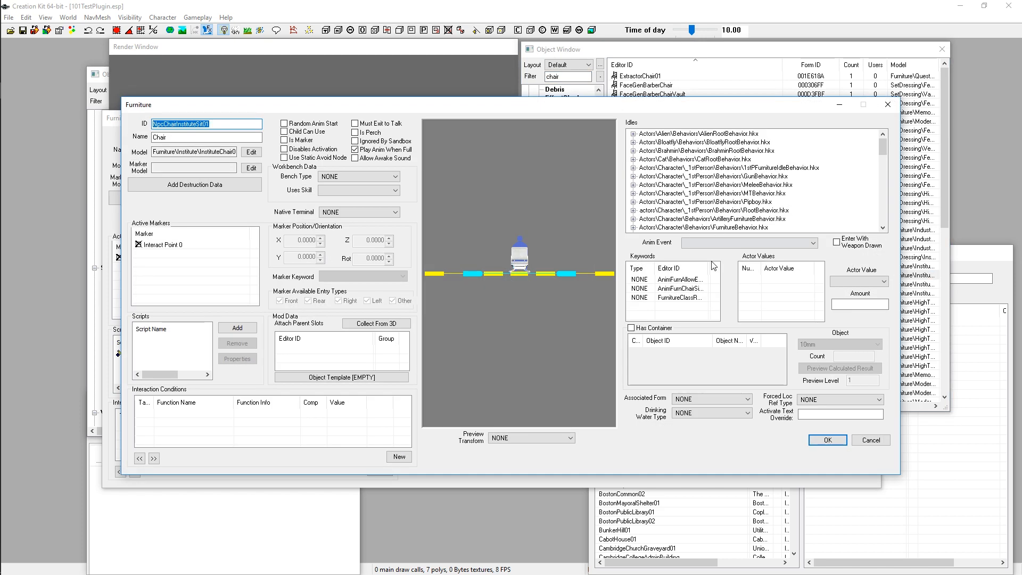
Examine the full keyword names and marker layout of NpcChairInstituteSit01, and close it without saving changes
{"action": "double_click", "coordinate": [704, 265]}
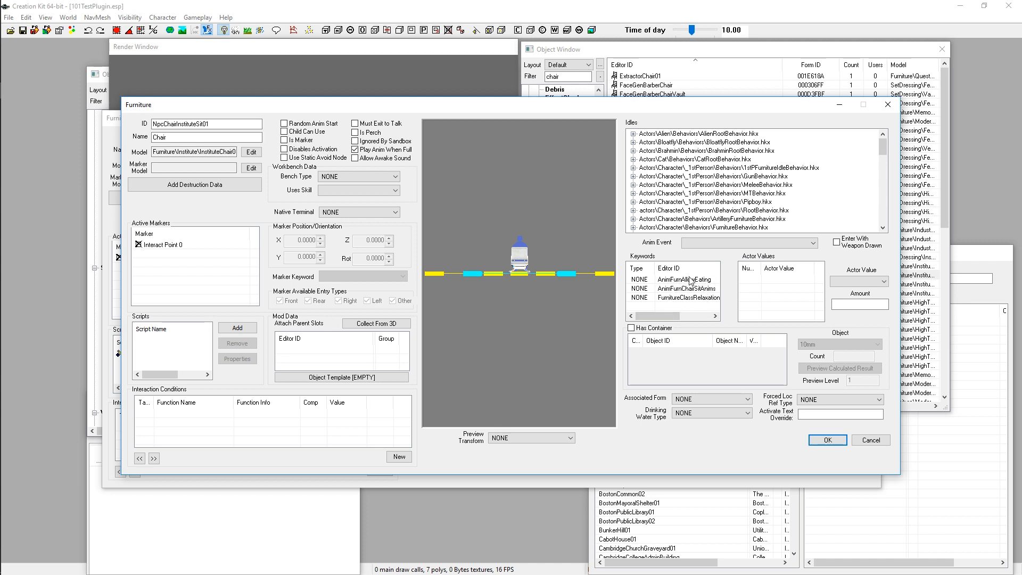
{"action": "middle_click_drag", "start_coordinate": [586, 272], "coordinate": [564, 269]}
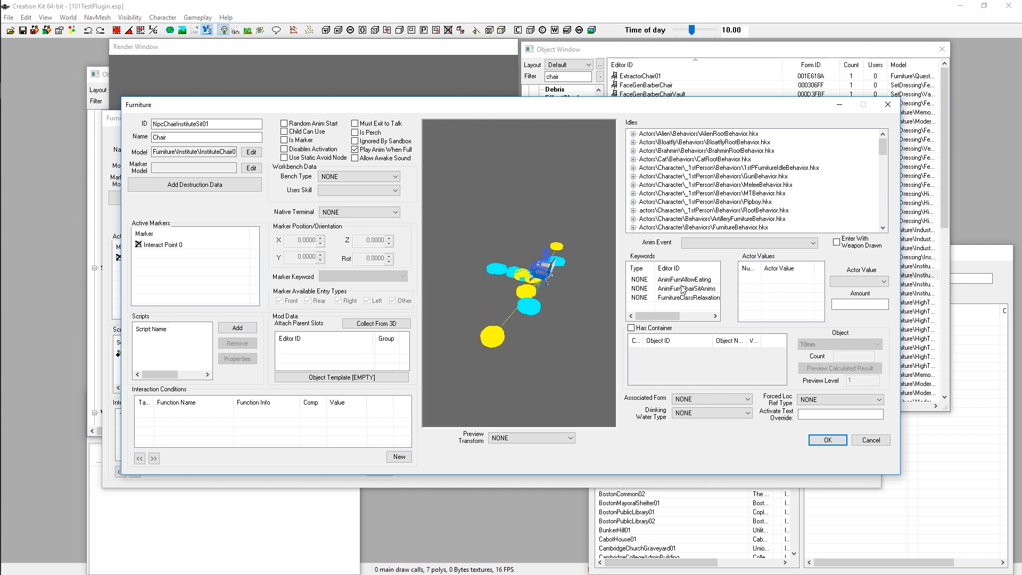
{"action": "left_click", "coordinate": [683, 279]}
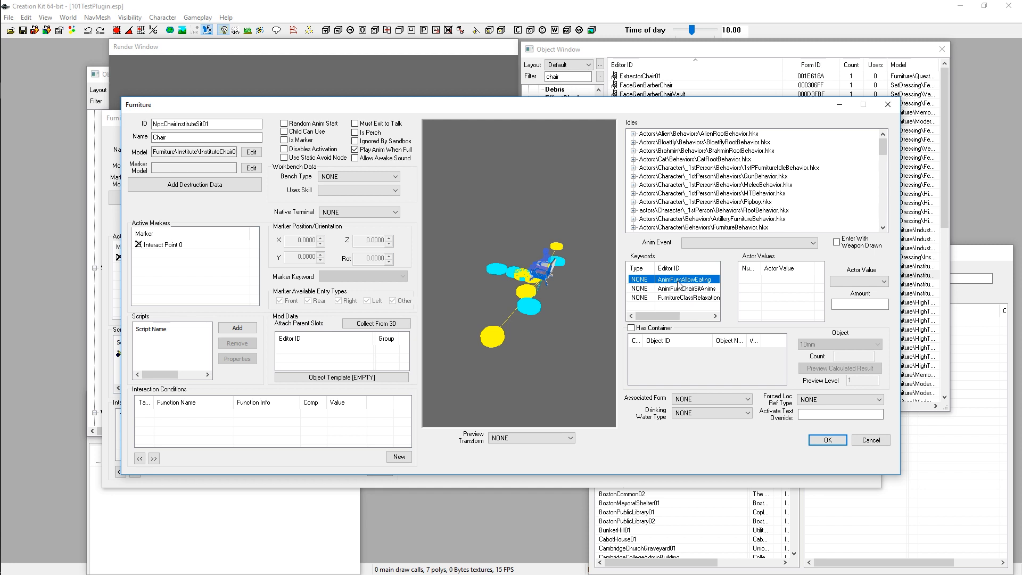
{"action": "middle_click_drag", "start_coordinate": [556, 276], "coordinate": [614, 280]}
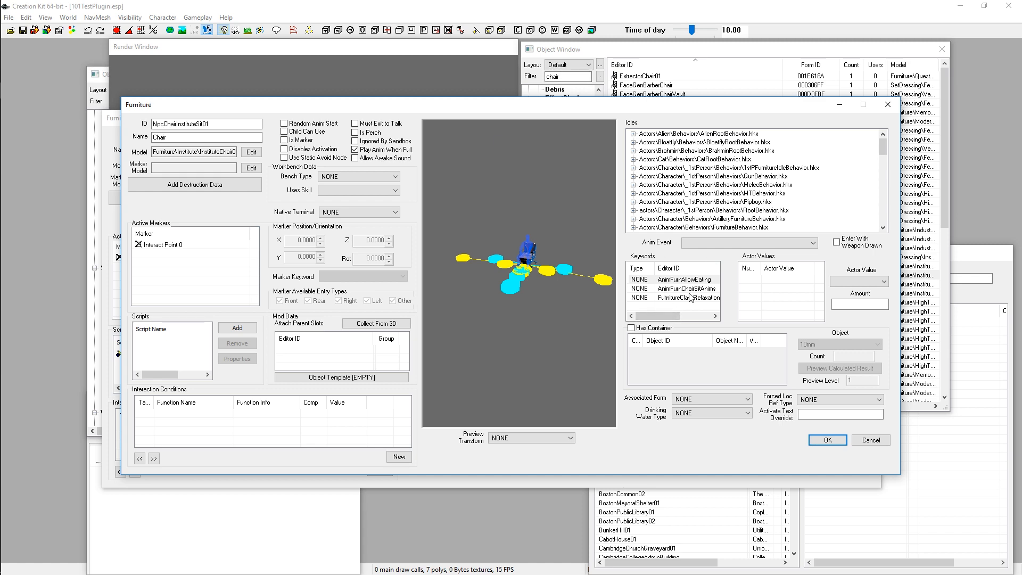
{"action": "left_click", "coordinate": [873, 442]}
Delete the AnimFurnBarShopKeep keyword from the outhouse bar's keyword list
{"action": "left_click", "coordinate": [468, 118]}
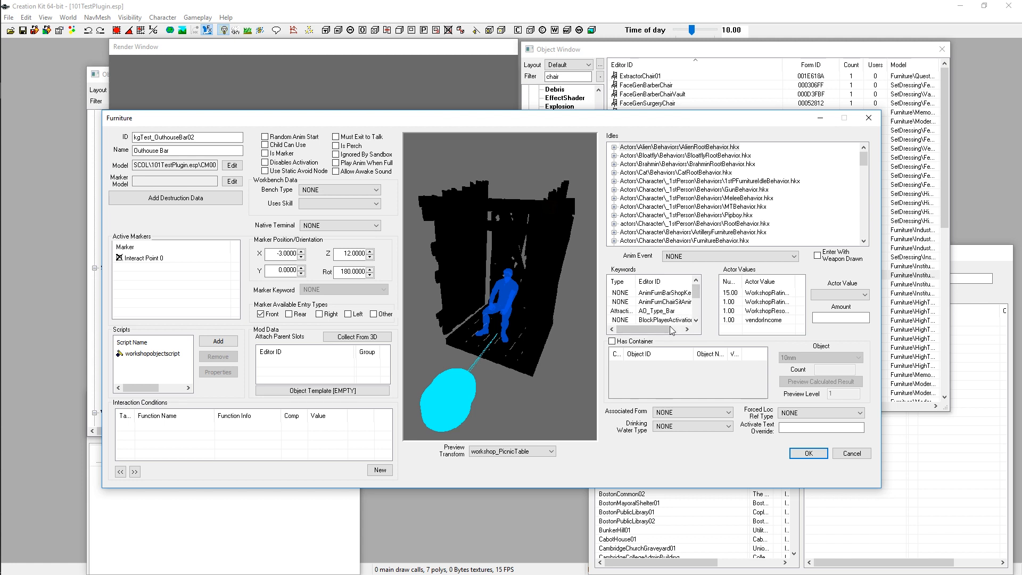
{"action": "left_click", "coordinate": [674, 332]}
{"action": "left_click_drag", "start_coordinate": [671, 329], "coordinate": [674, 332]}
{"action": "left_click", "coordinate": [652, 292]}
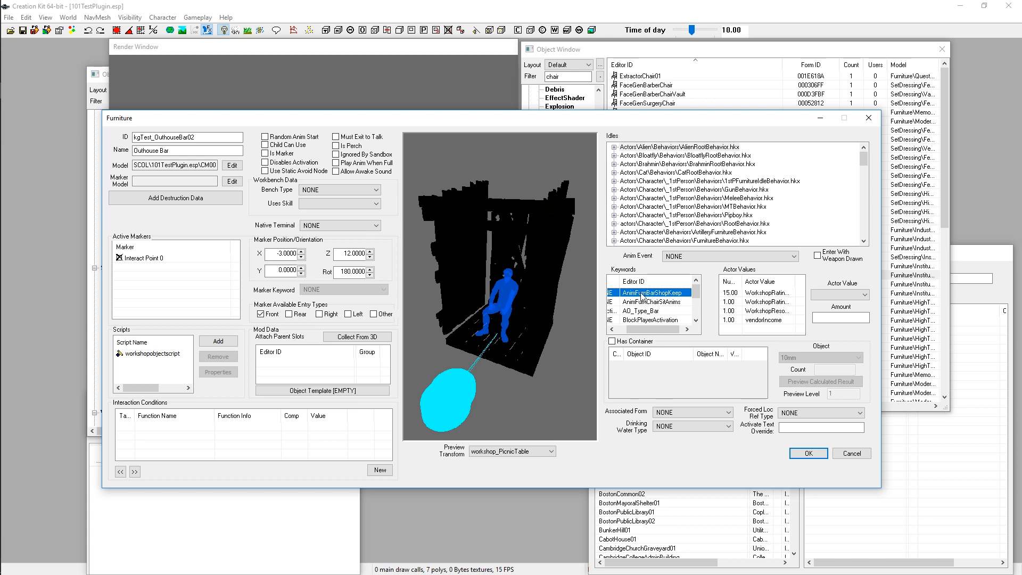
{"action": "right_click", "coordinate": [638, 294]}
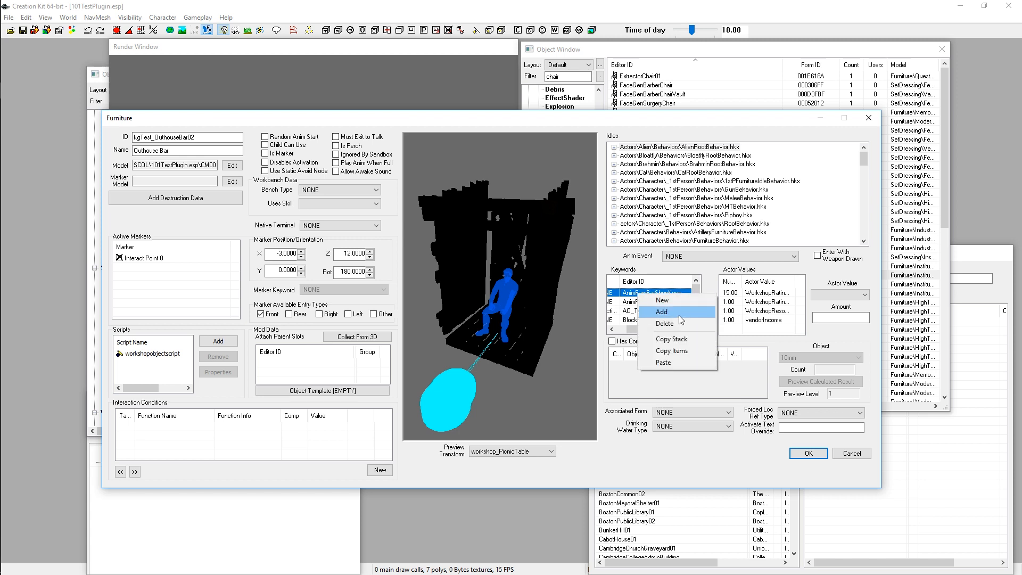
{"action": "left_click", "coordinate": [674, 324]}
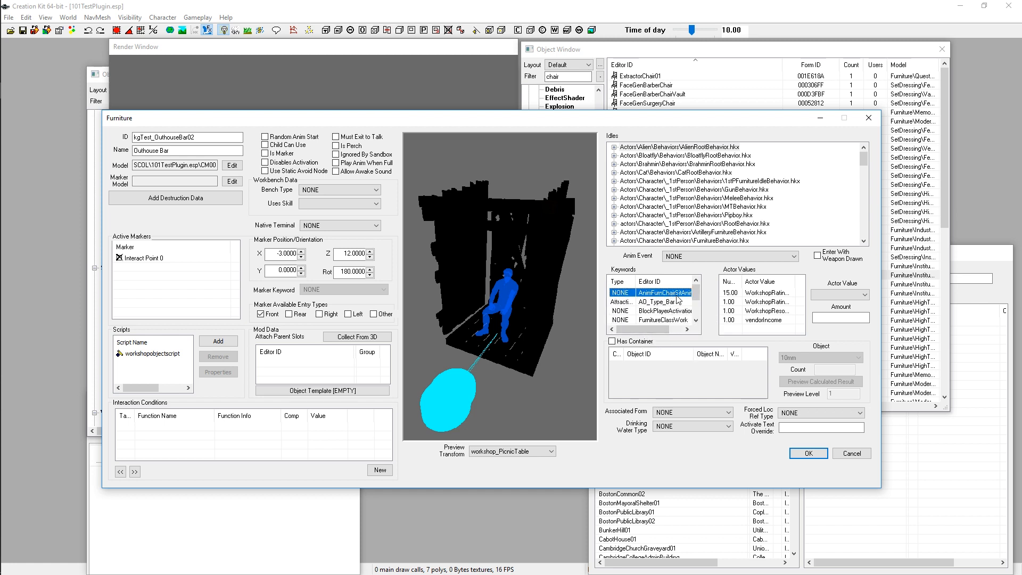
Inspect from several angles how the seated marker figure fits inside the outhouse model
{"action": "left_click", "coordinate": [496, 368]}
{"action": "left_click_drag", "start_coordinate": [497, 369], "coordinate": [584, 320]}
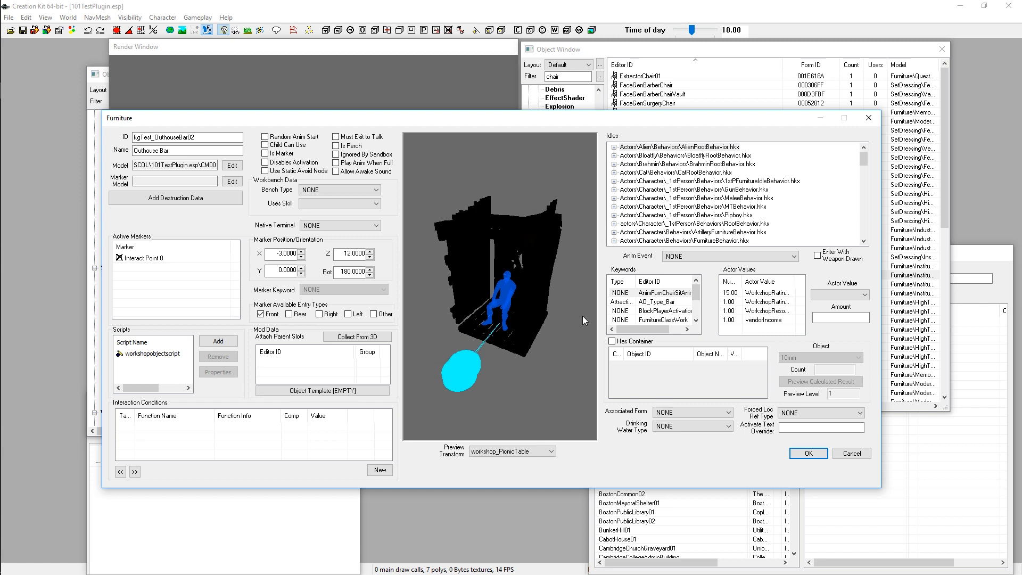
{"action": "left_click_drag", "start_coordinate": [483, 326], "coordinate": [449, 339]}
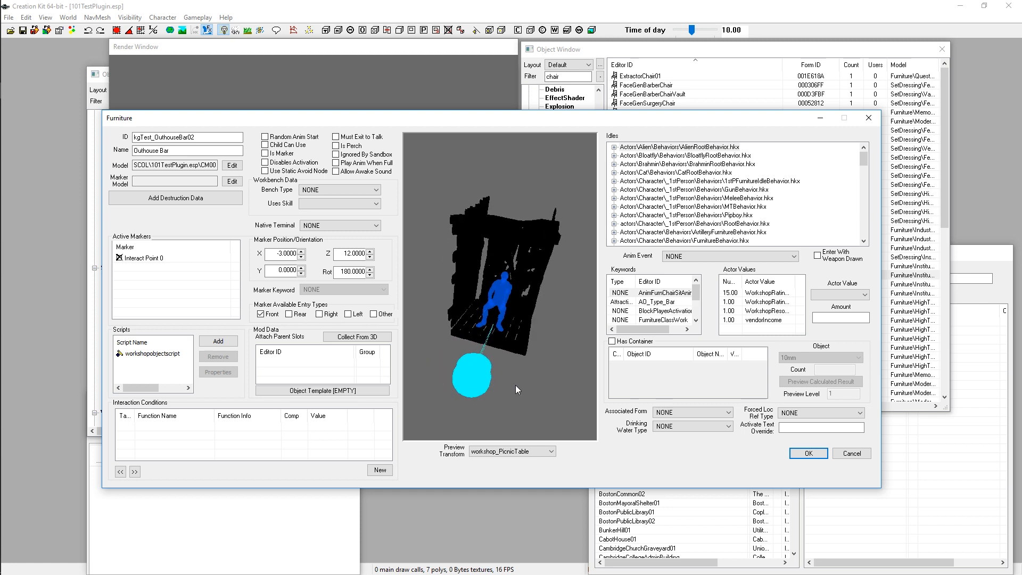
{"action": "left_click_drag", "start_coordinate": [487, 374], "coordinate": [505, 318]}
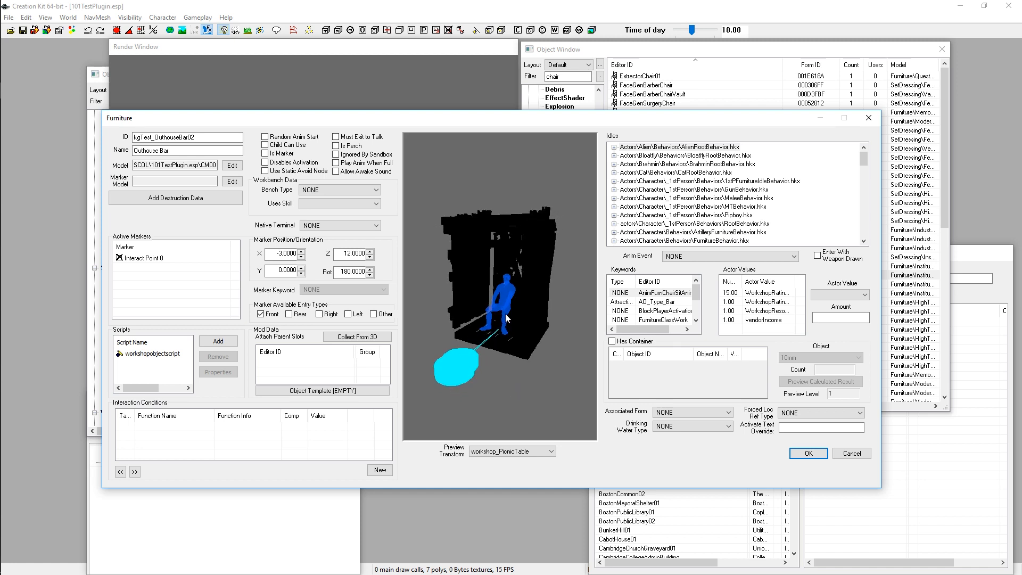
{"action": "left_click_drag", "start_coordinate": [581, 340], "coordinate": [567, 355]}
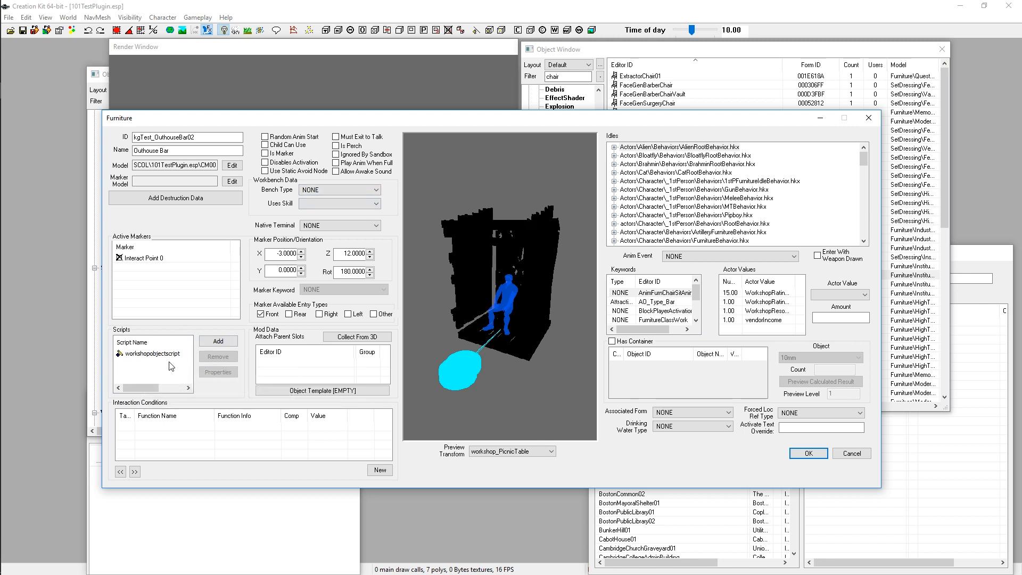
{"action": "left_click", "coordinate": [141, 354]}
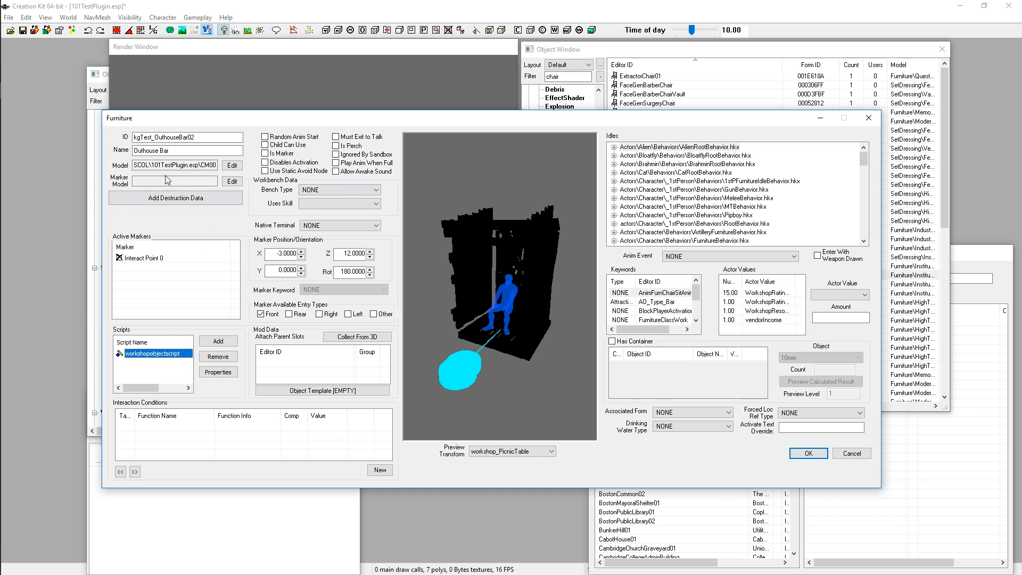
{"action": "left_click", "coordinate": [313, 190]}
{"action": "left_click", "coordinate": [314, 192]}
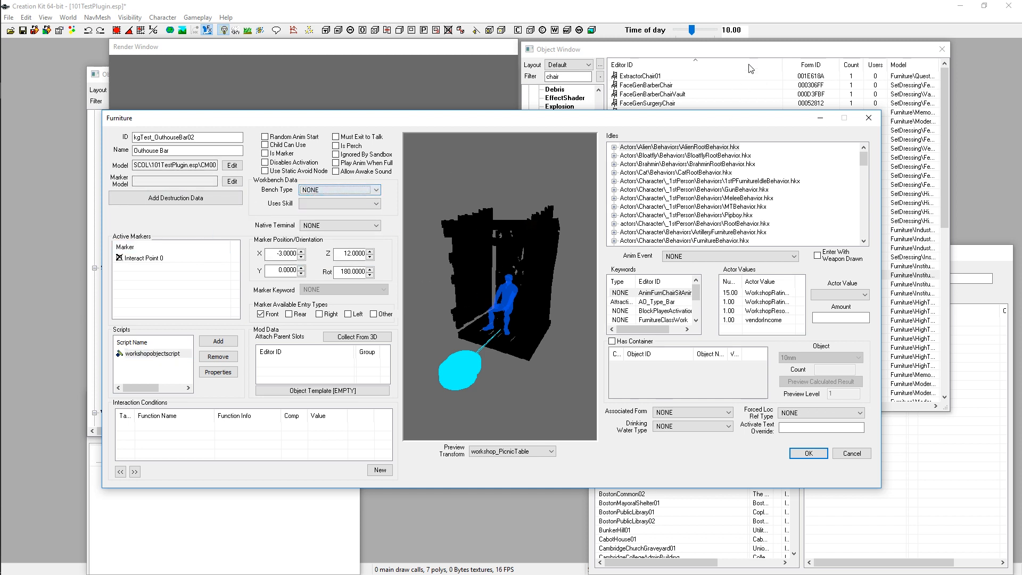
{"action": "left_click", "coordinate": [311, 191]}
{"action": "left_click", "coordinate": [308, 195]}
{"action": "left_click_drag", "start_coordinate": [534, 339], "coordinate": [548, 362]}
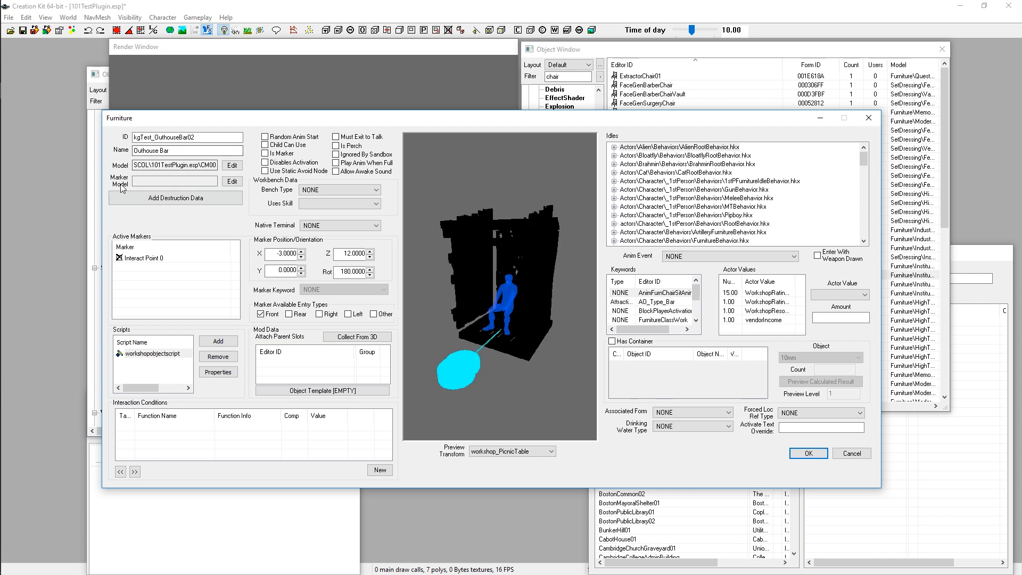
{"action": "left_click", "coordinate": [179, 180]}
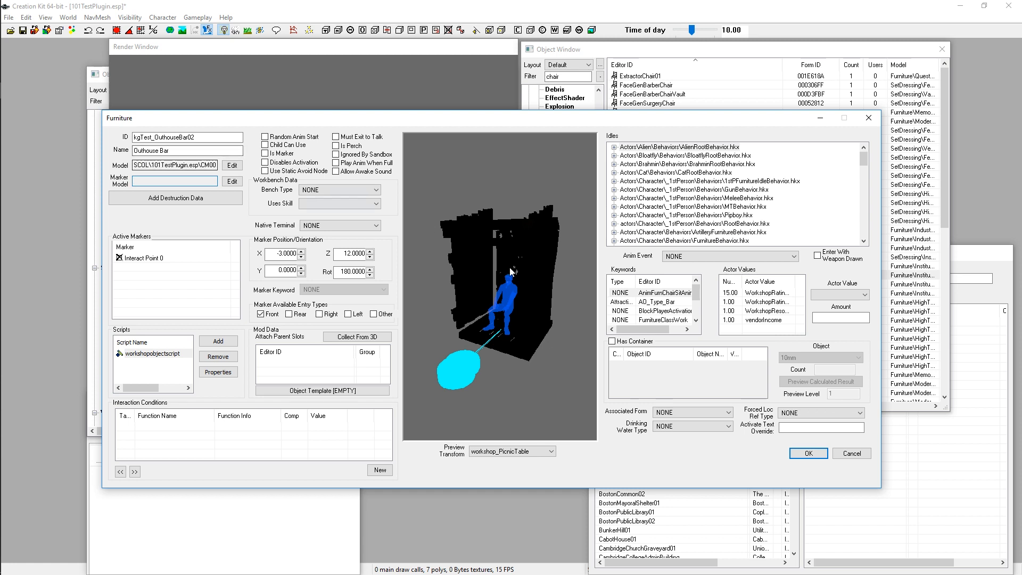
{"action": "left_click", "coordinate": [530, 318]}
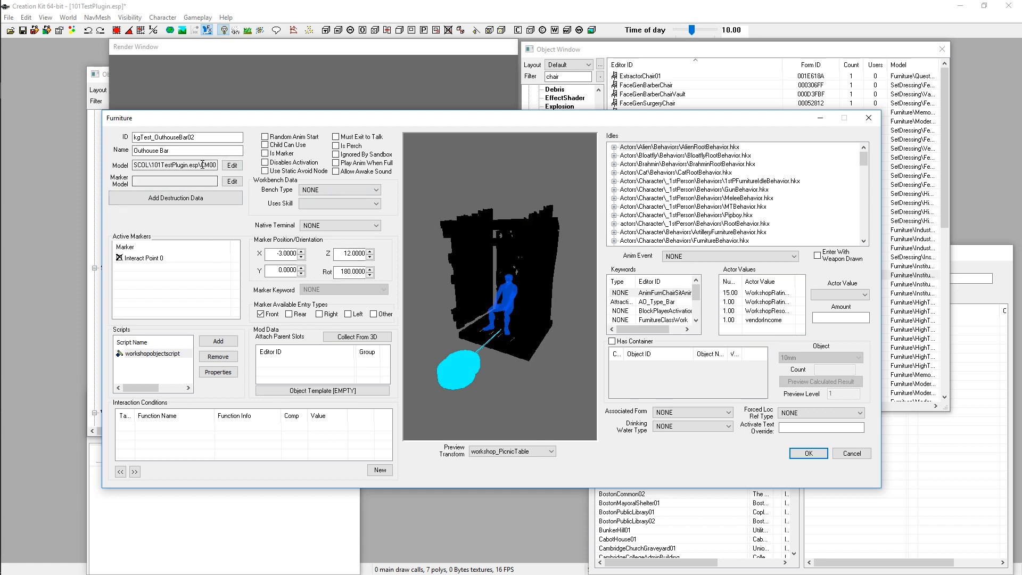
{"action": "left_click_drag", "start_coordinate": [134, 165], "coordinate": [182, 165]}
{"action": "left_click_drag", "start_coordinate": [530, 314], "coordinate": [534, 250]}
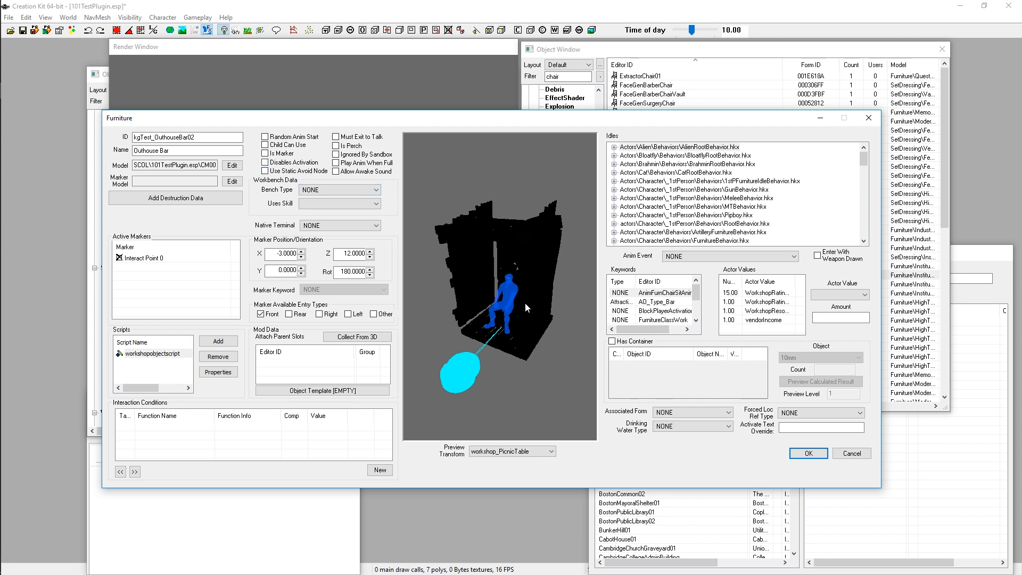
{"action": "left_click_drag", "start_coordinate": [525, 302], "coordinate": [529, 282]}
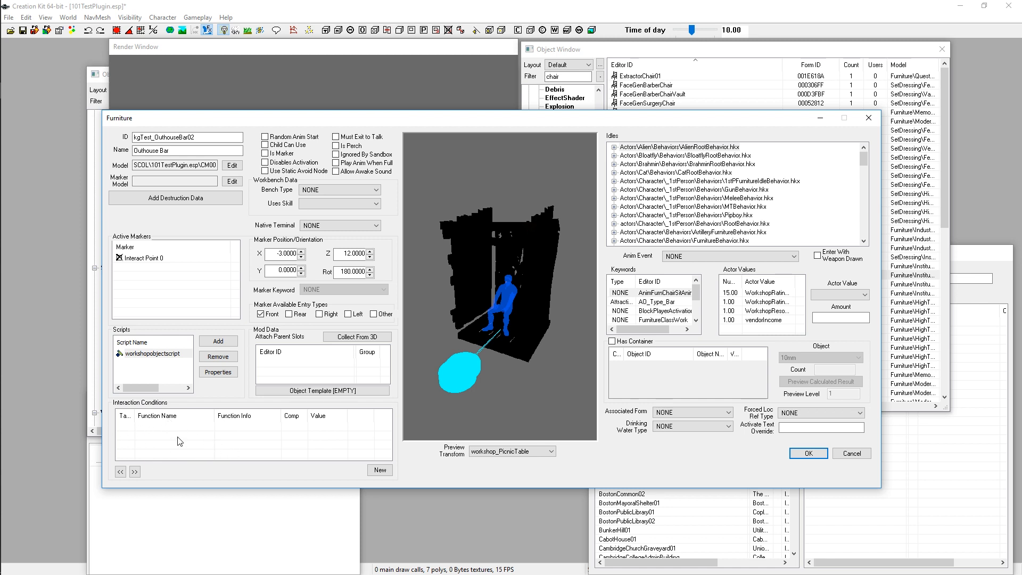
{"action": "middle_click_drag", "start_coordinate": [538, 324], "coordinate": [539, 324]}
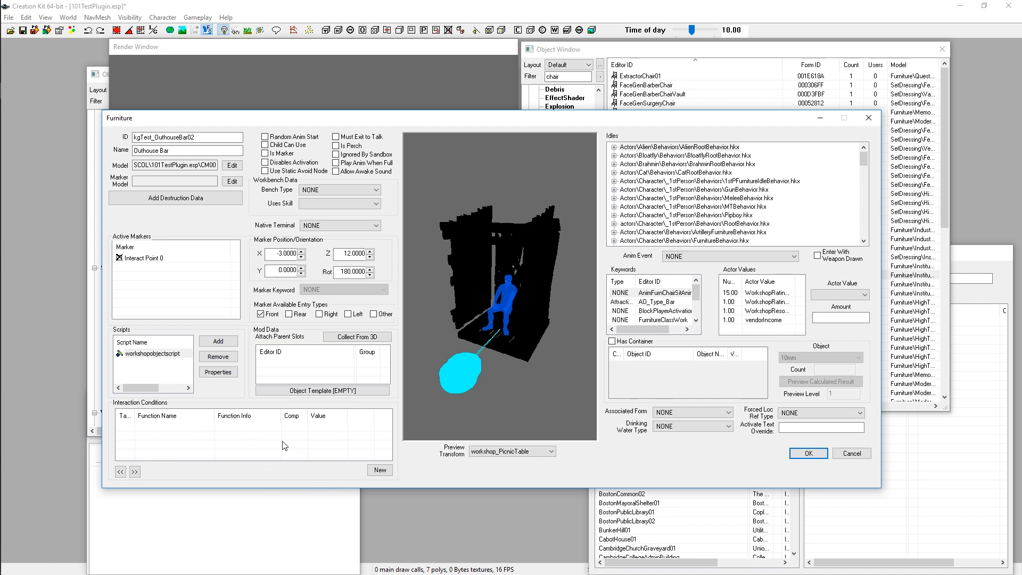
{"action": "left_click_drag", "start_coordinate": [541, 366], "coordinate": [541, 377]}
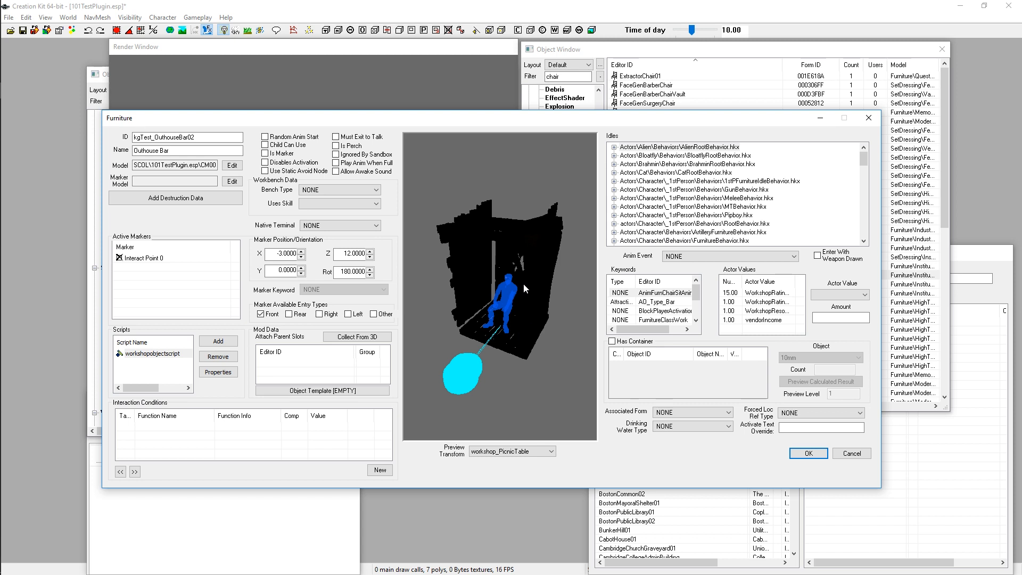
Move the outhouse bar's Furniture window clear of the Object Window and look through its full keyword list
{"action": "scroll", "coordinate": [521, 319], "scroll_direction": "down", "scroll_amount": 2}
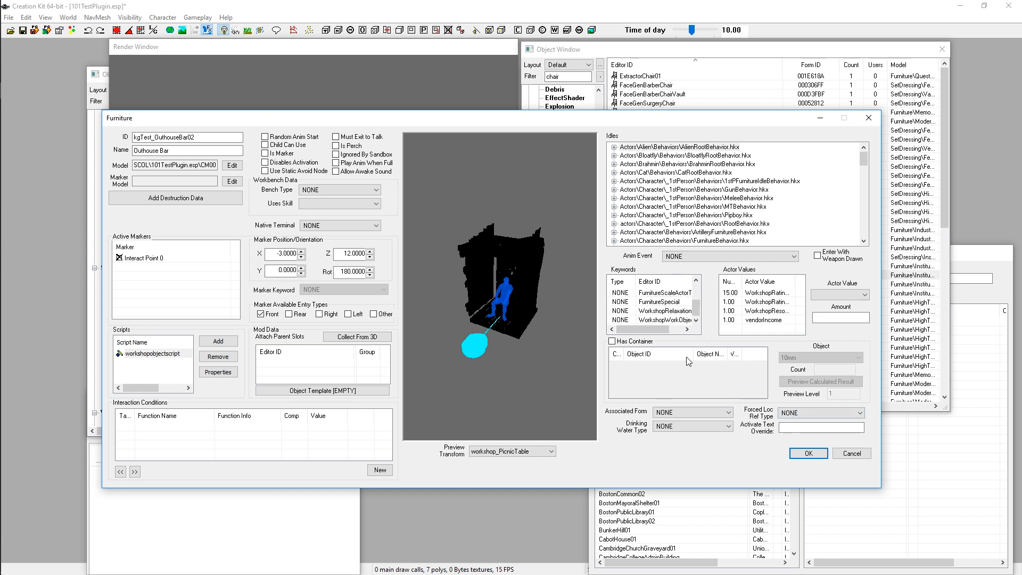
{"action": "mouse_move", "coordinate": [658, 331]}
{"action": "left_mouse_down"}
{"action": "mouse_move", "coordinate": [675, 333]}
{"action": "mouse_move", "coordinate": [653, 333]}
{"action": "mouse_move", "coordinate": [666, 322]}
{"action": "left_mouse_up"}
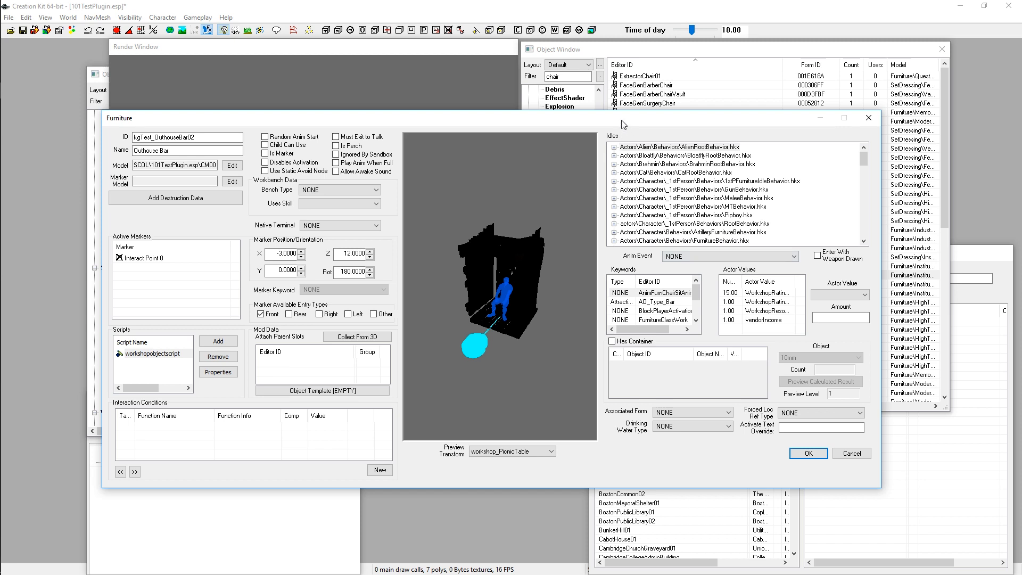
{"action": "left_click_drag", "start_coordinate": [625, 121], "coordinate": [577, 153]}
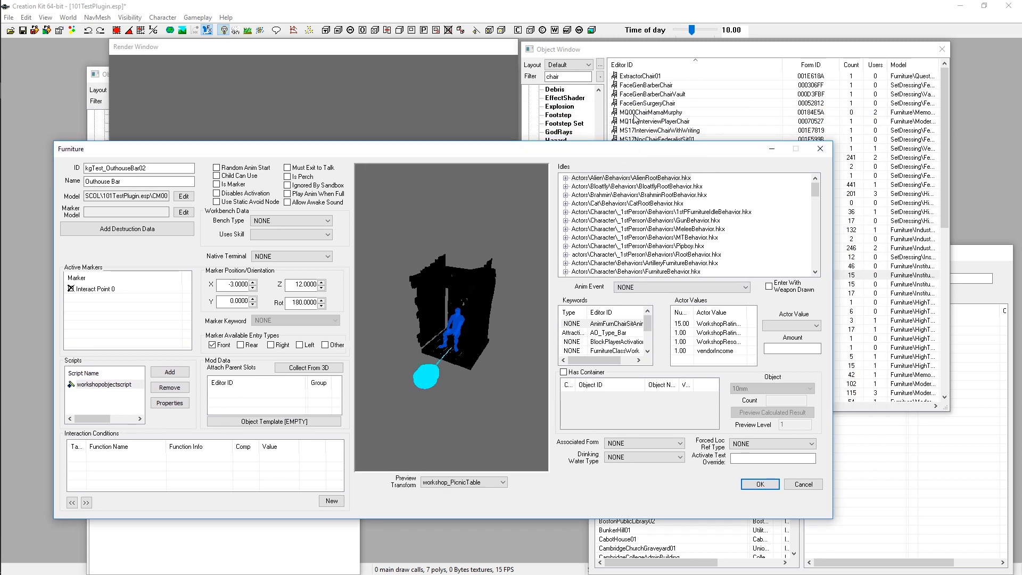
{"action": "left_click", "coordinate": [573, 77]}
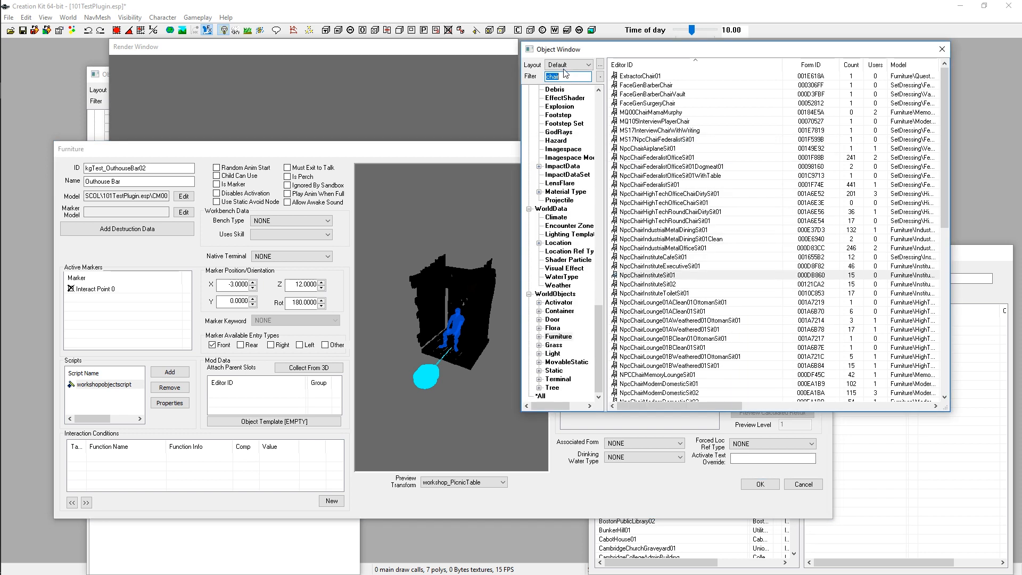
{"action": "left_click", "coordinate": [462, 155]}
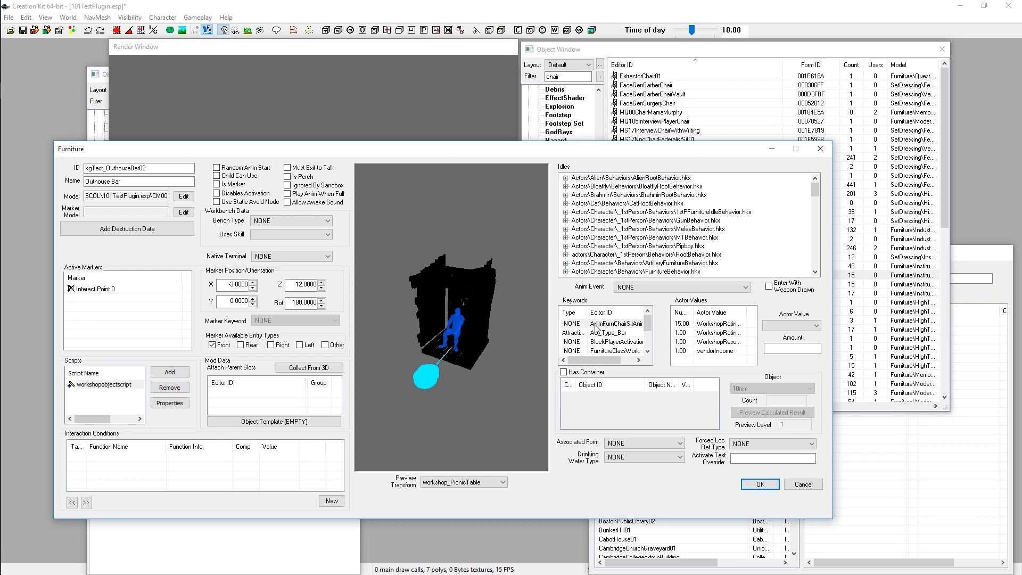
{"action": "scroll", "coordinate": [623, 334], "scroll_direction": "down", "scroll_amount": 2}
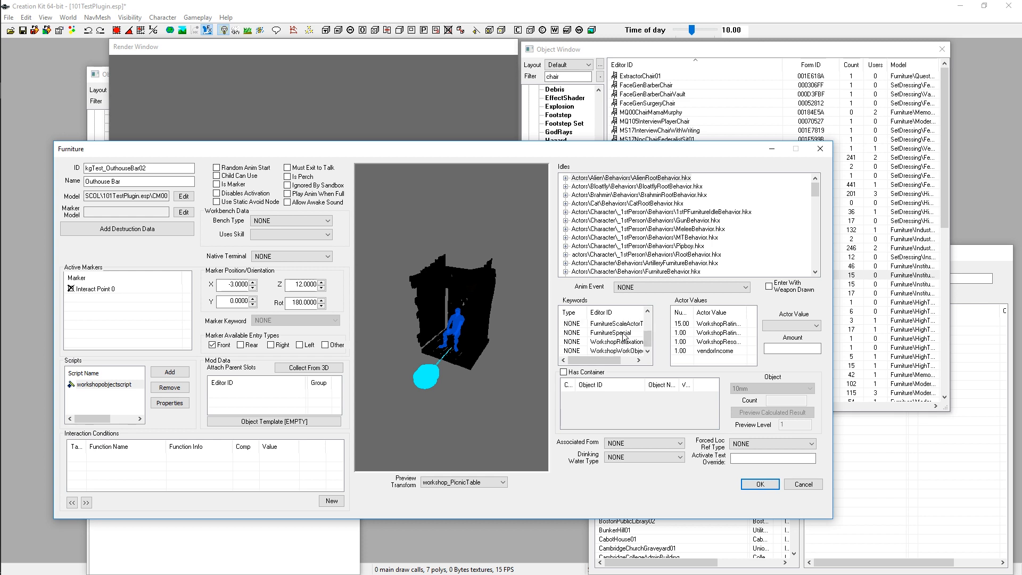
{"action": "scroll", "coordinate": [609, 349], "scroll_direction": "up", "scroll_amount": 2}
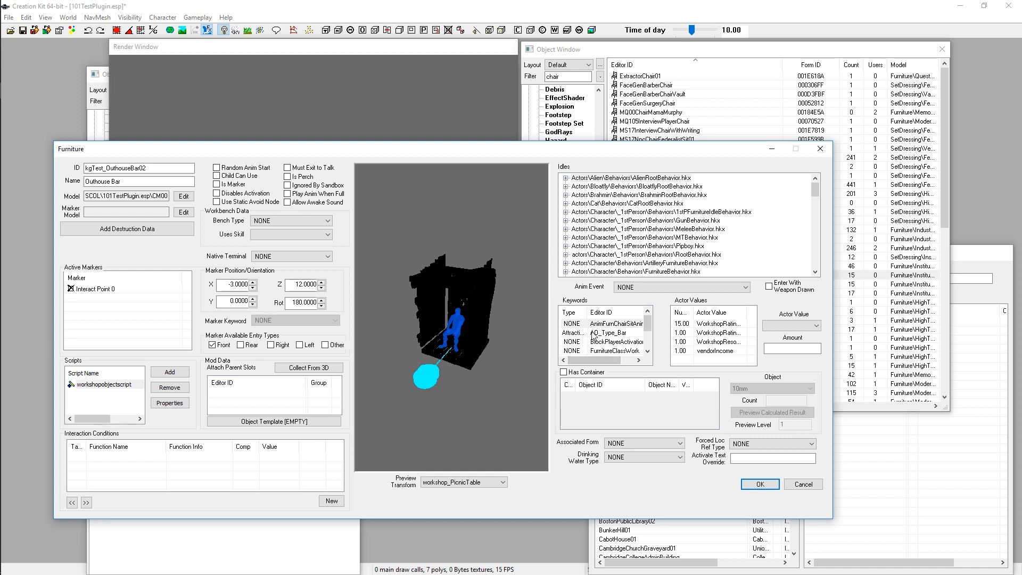
Examine the AO_Type_Bar and BlockPlayerActivation keywords on the outhouse bar
{"action": "left_click", "coordinate": [616, 334]}
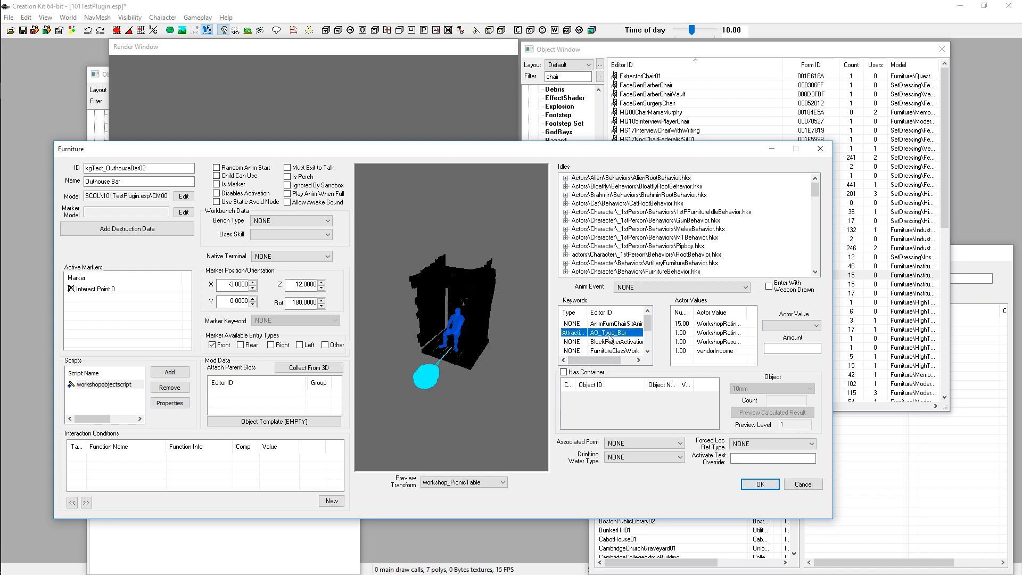
{"action": "left_click", "coordinate": [518, 333]}
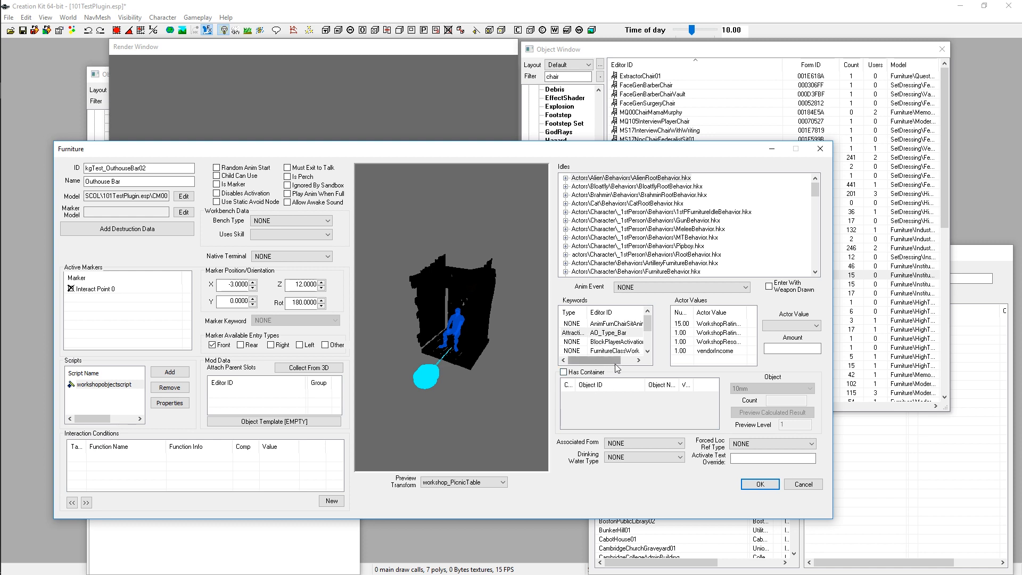
{"action": "left_click_drag", "start_coordinate": [619, 366], "coordinate": [596, 367]}
{"action": "left_click", "coordinate": [602, 342]}
{"action": "scroll", "coordinate": [613, 342], "scroll_direction": "down", "scroll_amount": 2}
{"action": "scroll", "coordinate": [614, 342], "scroll_direction": "up", "scroll_amount": 3}
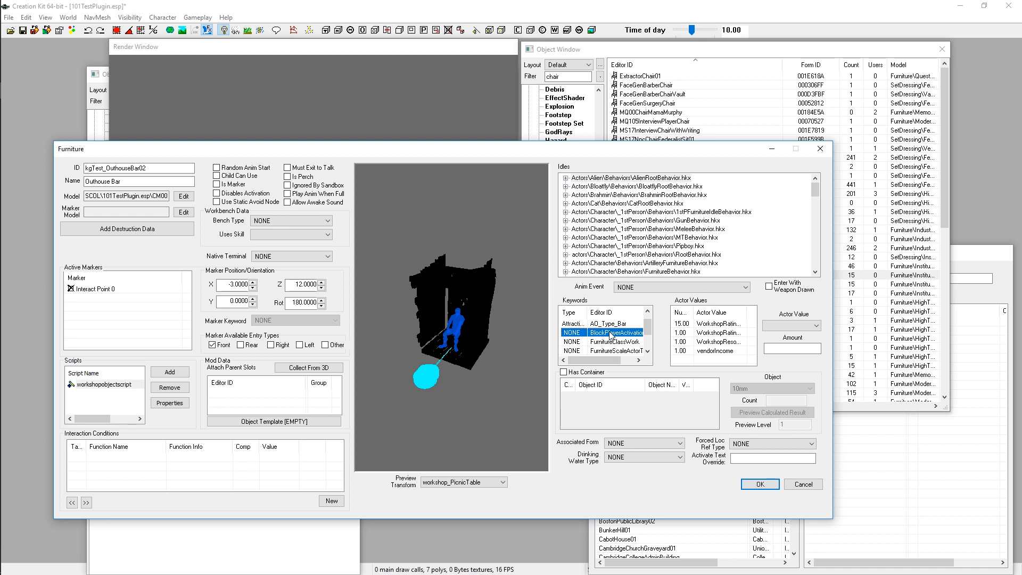
{"action": "left_click", "coordinate": [500, 340]}
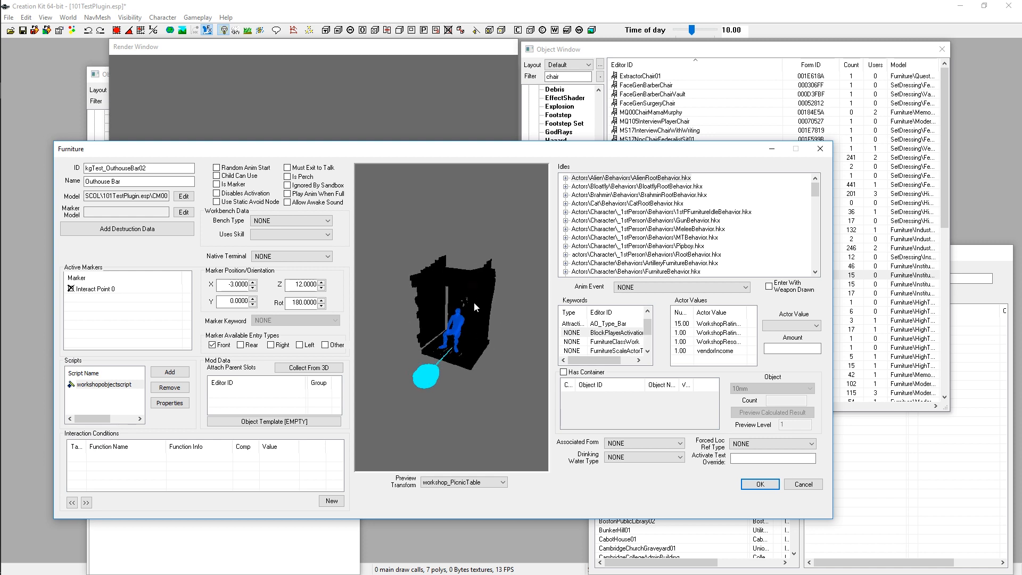
{"action": "mouse_move", "coordinate": [457, 353]}
{"action": "left_mouse_down"}
{"action": "mouse_move", "coordinate": [444, 372]}
{"action": "mouse_move", "coordinate": [485, 376]}
{"action": "left_mouse_up"}
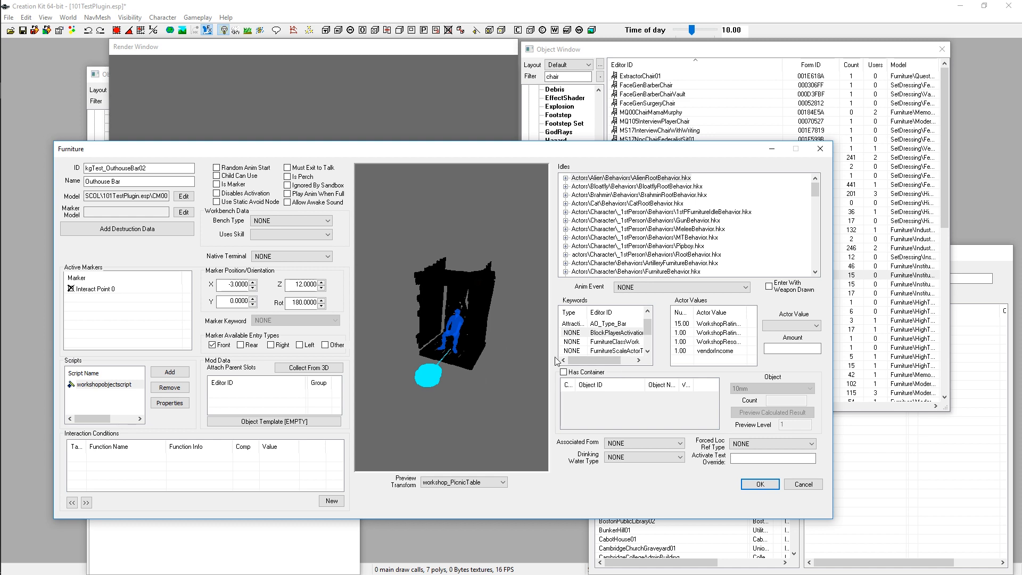
Check the bar's FurnitureClassWork keyword and filter the keyword objects by "furnitureclassrel" to look up a related furniture class
{"action": "left_click", "coordinate": [621, 342]}
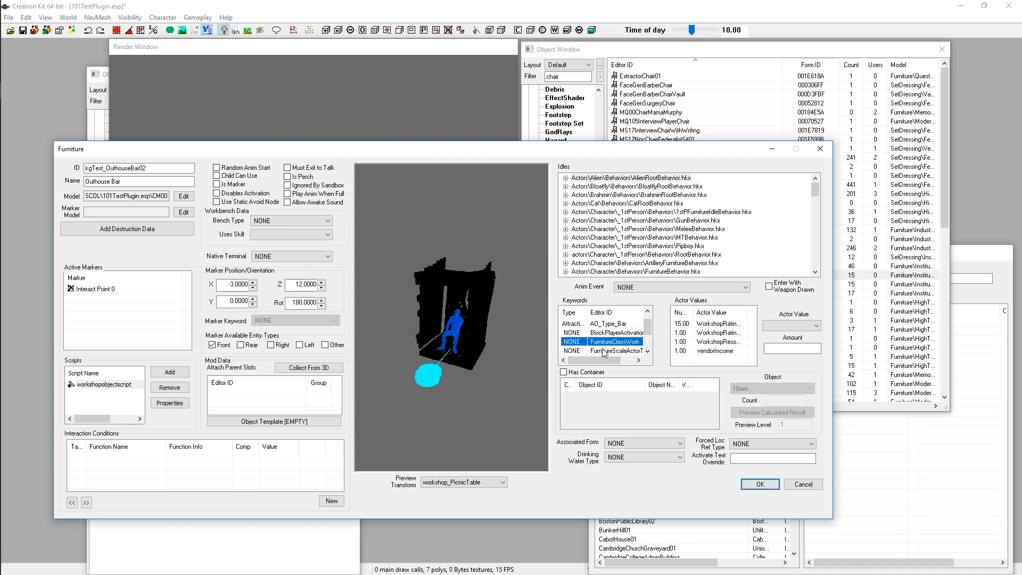
{"action": "scroll", "coordinate": [616, 346], "scroll_direction": "down", "scroll_amount": 1}
{"action": "scroll", "coordinate": [596, 351], "scroll_direction": "up", "scroll_amount": 1}
{"action": "left_click", "coordinate": [97, 106]}
{"action": "type", "text": "f"}
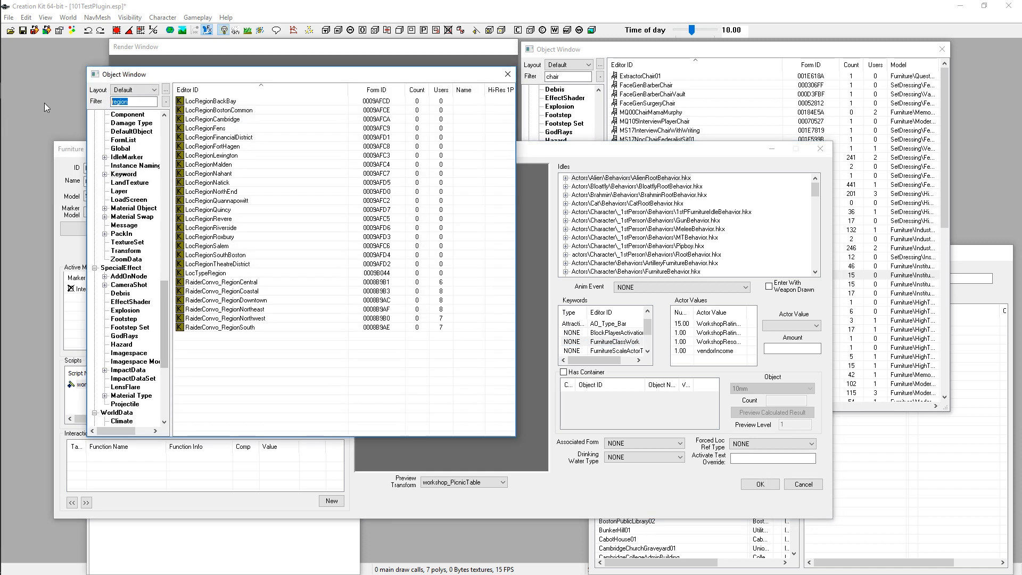
{"action": "type", "text": "urniture"}
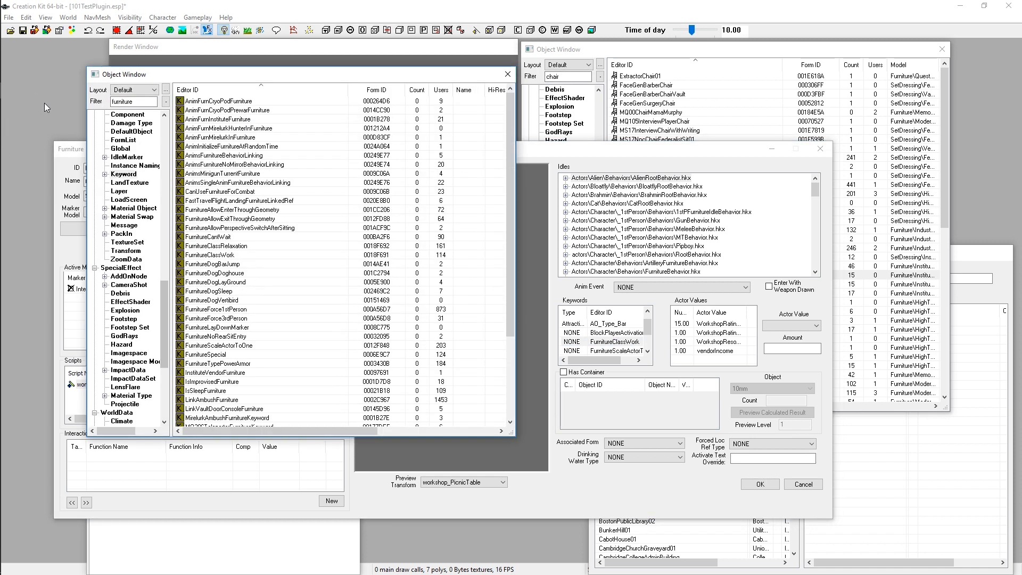
{"action": "type", "text": "class"}
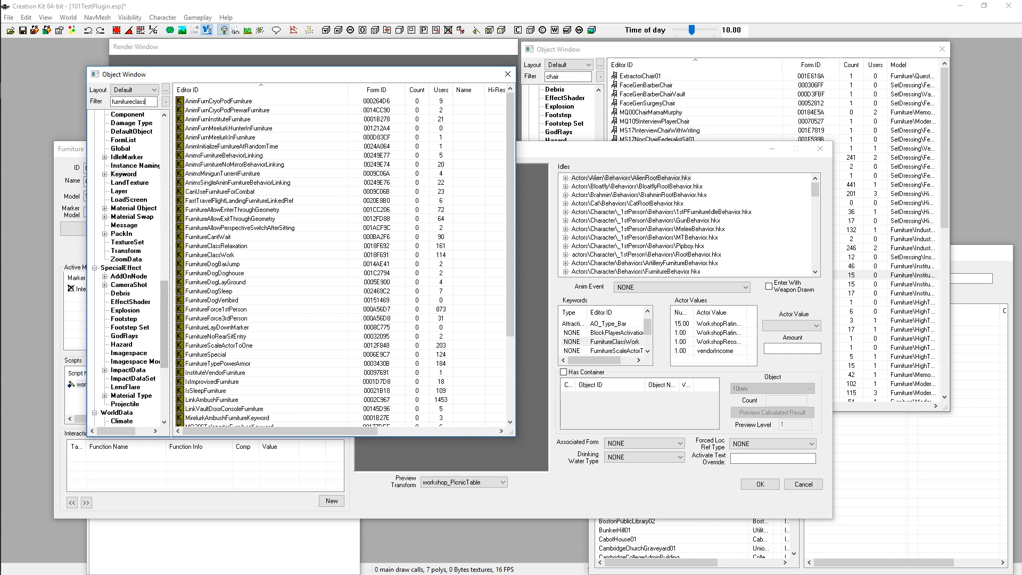
{"action": "type", "text": "rel"}
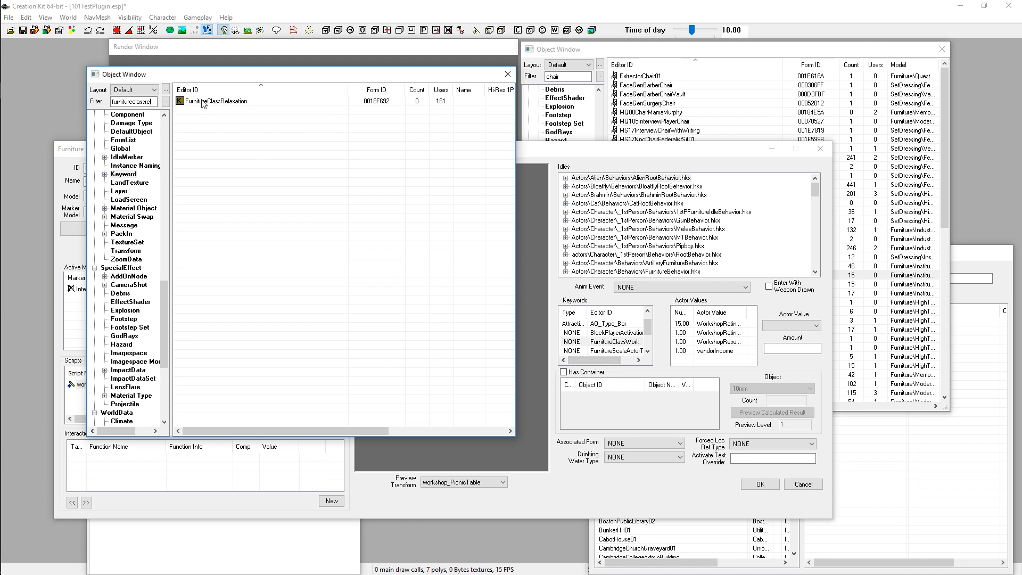
{"action": "left_click", "coordinate": [614, 359]}
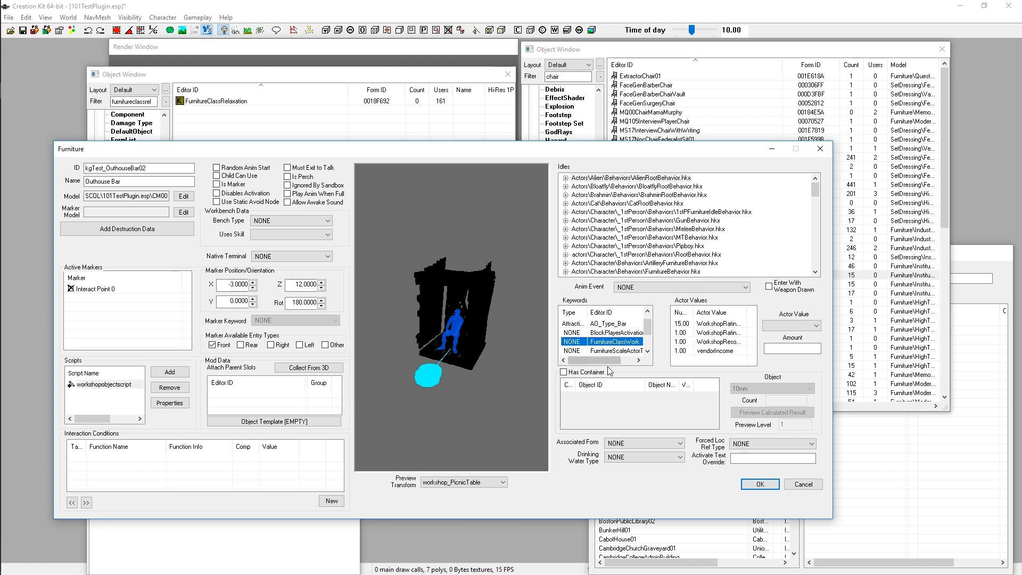
Look further through the outhouse bar's keyword list and examine its FurnitureScaleActorToOne keyword against the seated marker in the preview
{"action": "left_click_drag", "start_coordinate": [620, 361], "coordinate": [631, 355]}
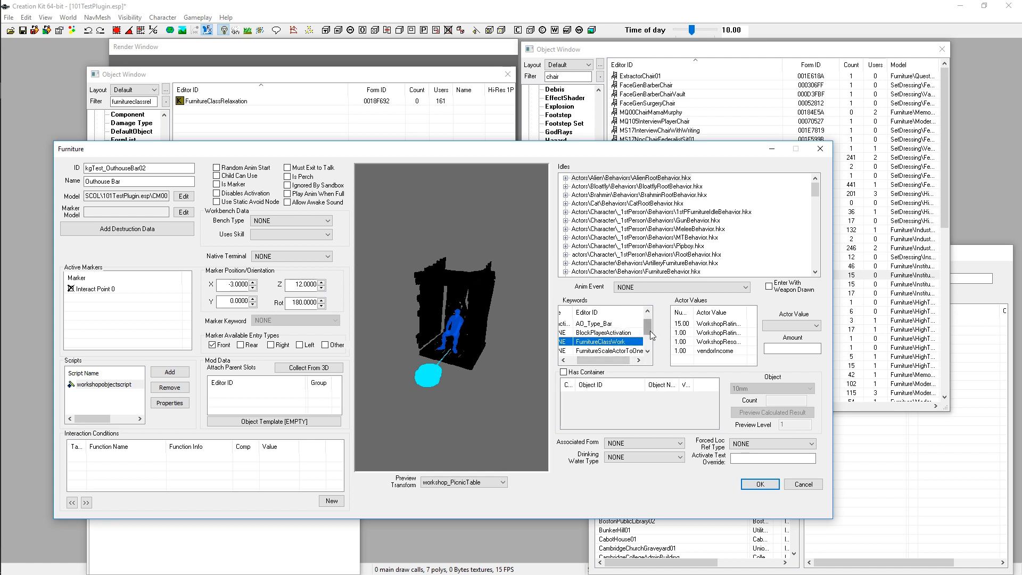
{"action": "left_click_drag", "start_coordinate": [649, 329], "coordinate": [652, 348]}
{"action": "left_click", "coordinate": [604, 324]}
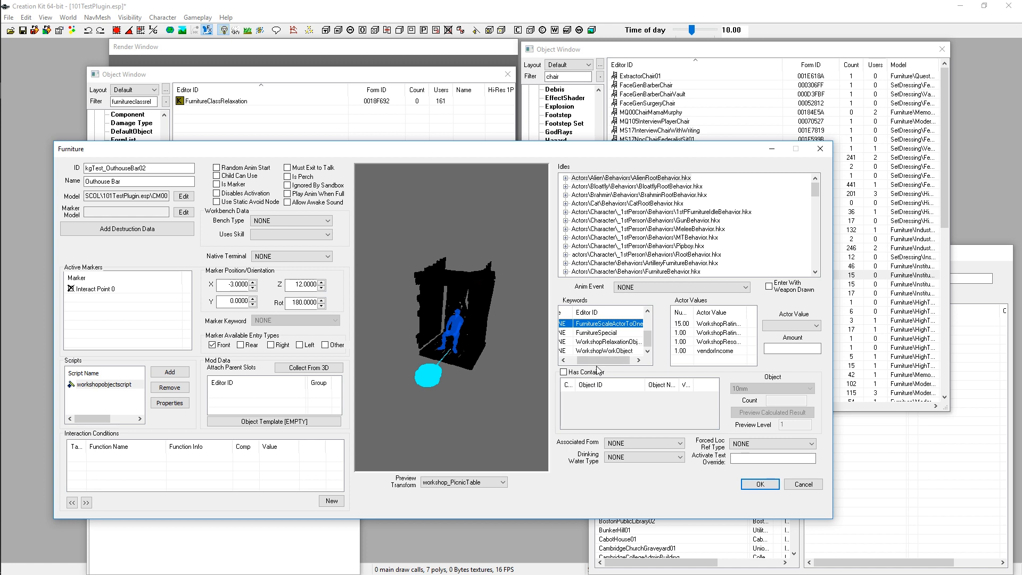
{"action": "mouse_move", "coordinate": [606, 358]}
{"action": "left_mouse_down"}
{"action": "mouse_move", "coordinate": [582, 366]}
{"action": "mouse_move", "coordinate": [601, 366]}
{"action": "left_mouse_up"}
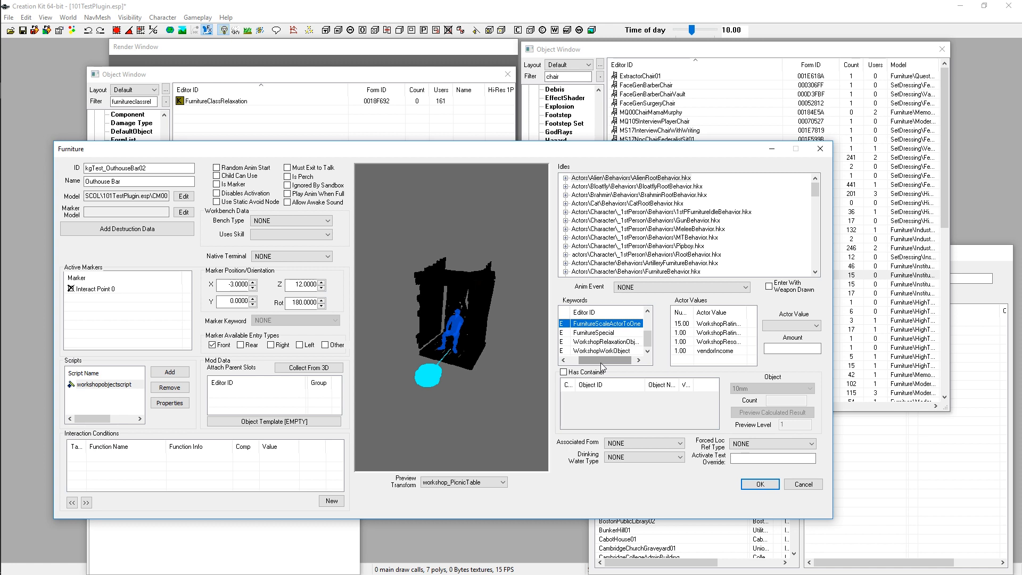
{"action": "mouse_move", "coordinate": [441, 356]}
{"action": "left_mouse_down"}
{"action": "mouse_move", "coordinate": [483, 292]}
{"action": "mouse_move", "coordinate": [436, 346]}
{"action": "mouse_move", "coordinate": [478, 325]}
{"action": "mouse_move", "coordinate": [461, 357]}
{"action": "left_mouse_up"}
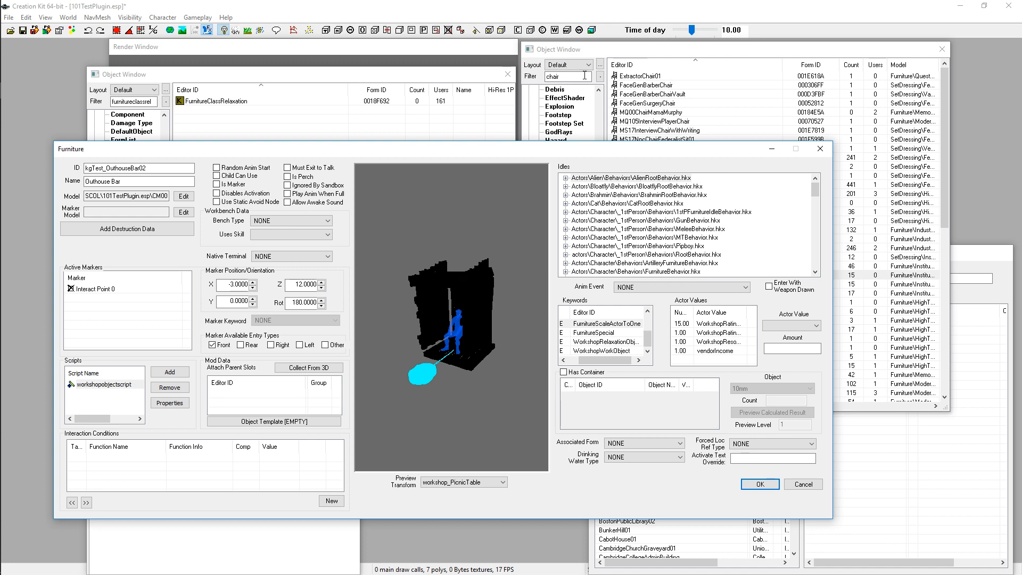
Filter the furniture objects by "chalk", read the full keyword names on NPCKidSittingChalkDrawing, and return to the outhouse bar
{"action": "left_click_drag", "start_coordinate": [584, 76], "coordinate": [519, 81]}
{"action": "type", "text": "cha"}
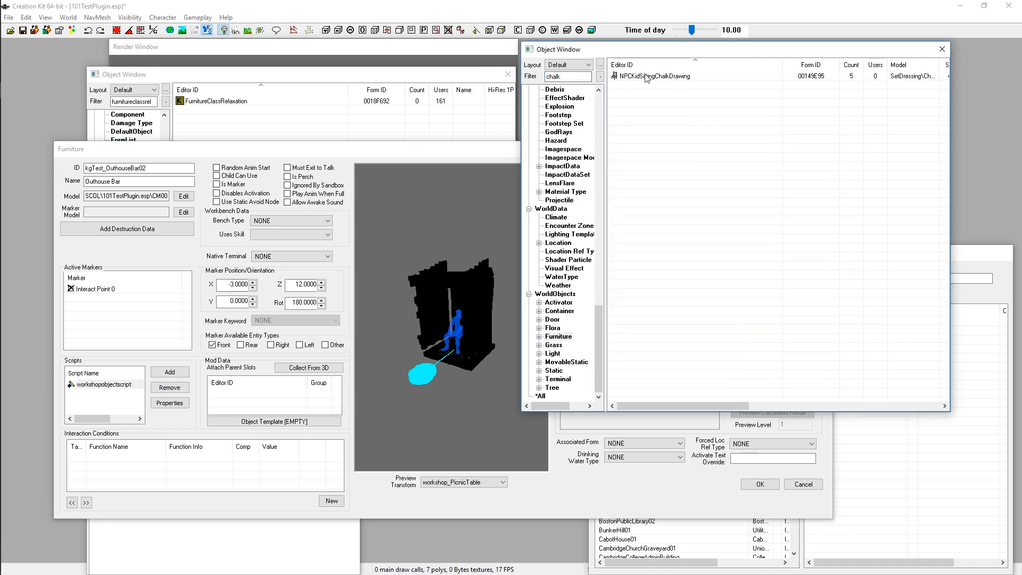
{"action": "left_click", "coordinate": [646, 77]}
{"action": "double_click", "coordinate": [646, 77]}
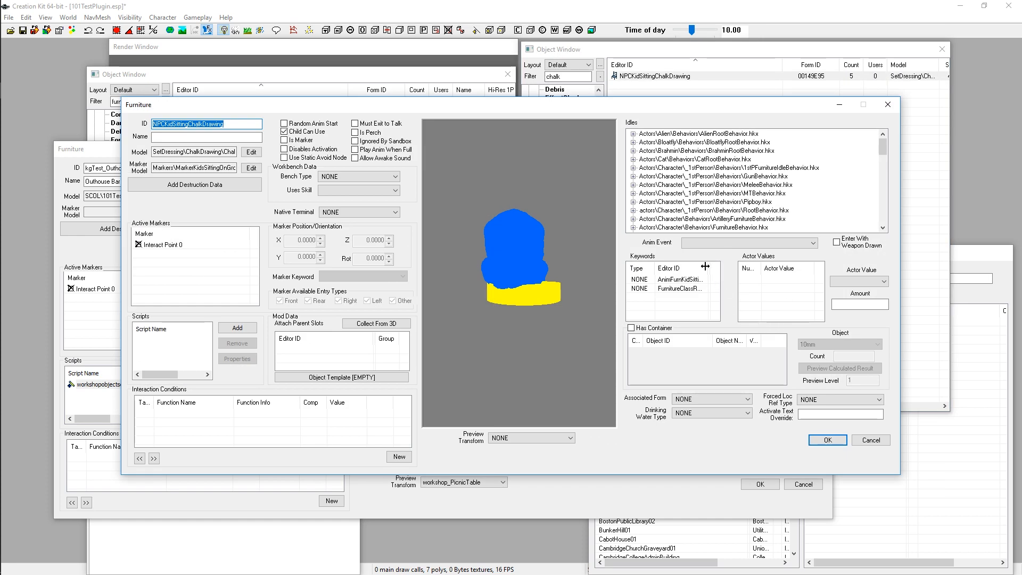
{"action": "left_click_drag", "start_coordinate": [707, 267], "coordinate": [761, 266]}
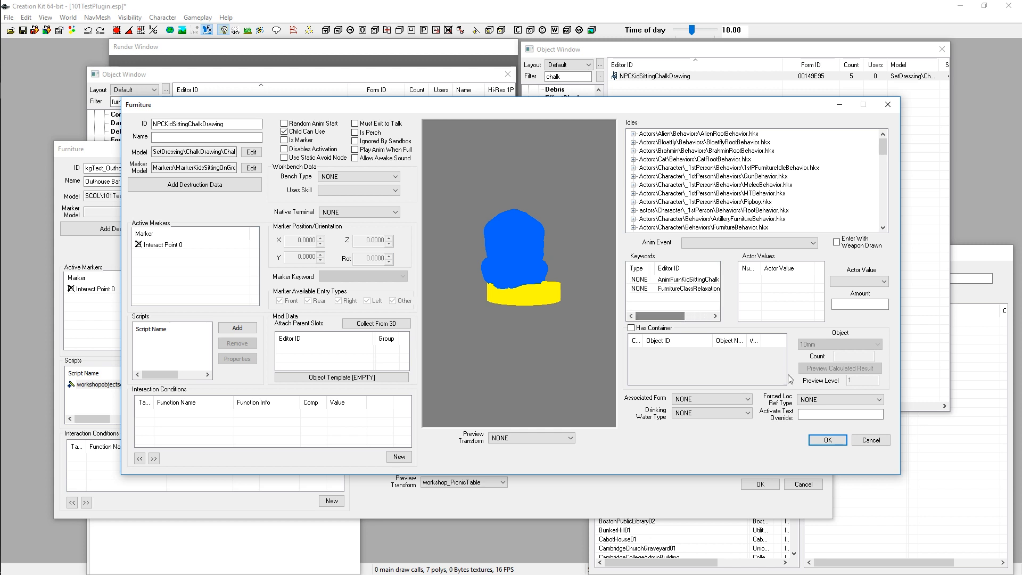
{"action": "left_click", "coordinate": [874, 440]}
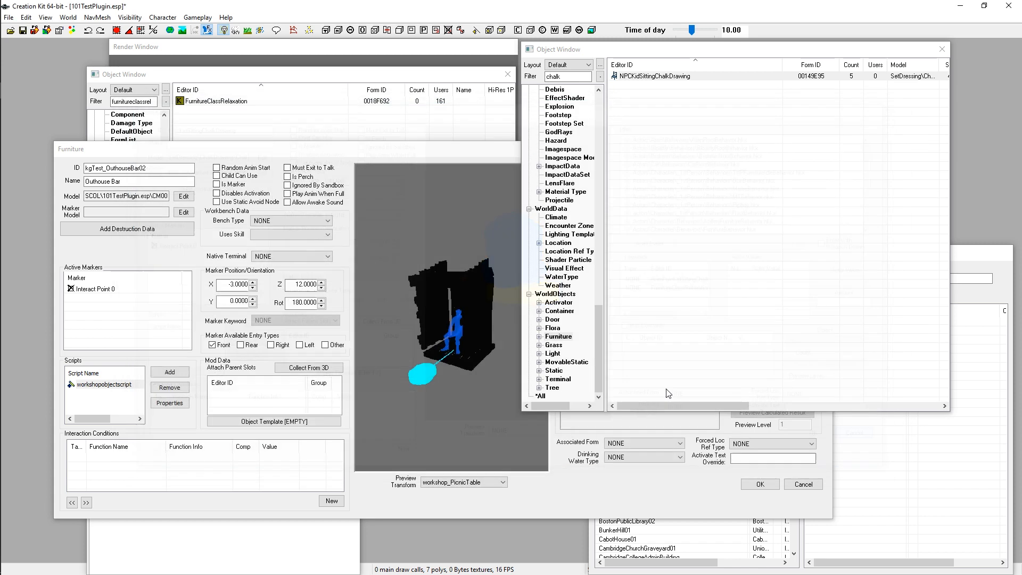
{"action": "left_click", "coordinate": [595, 492]}
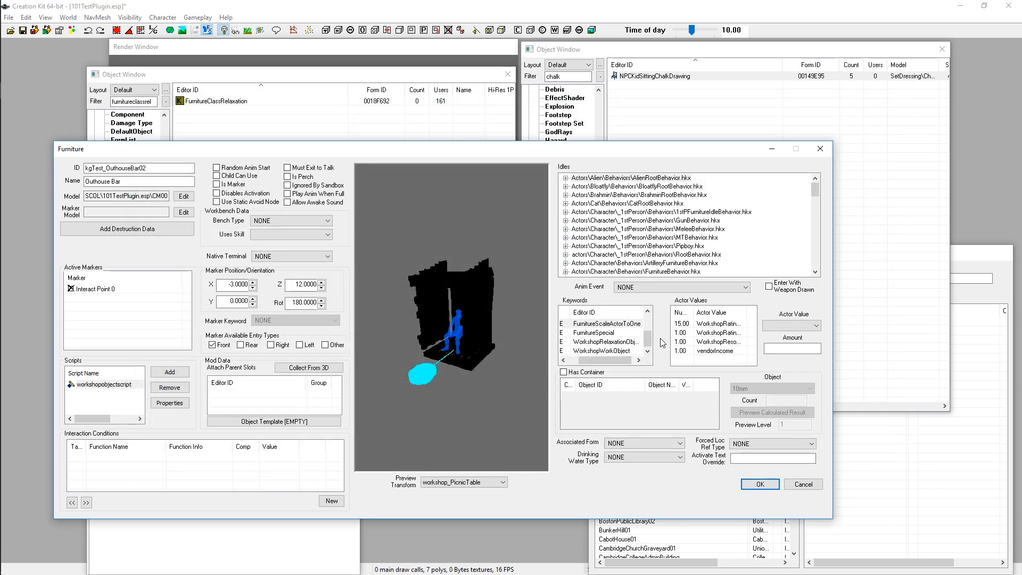
Reopen NPCKidSittingChalkDrawing, inspect its child marker model from another angle, and close it without changes
{"action": "left_click", "coordinate": [619, 323]}
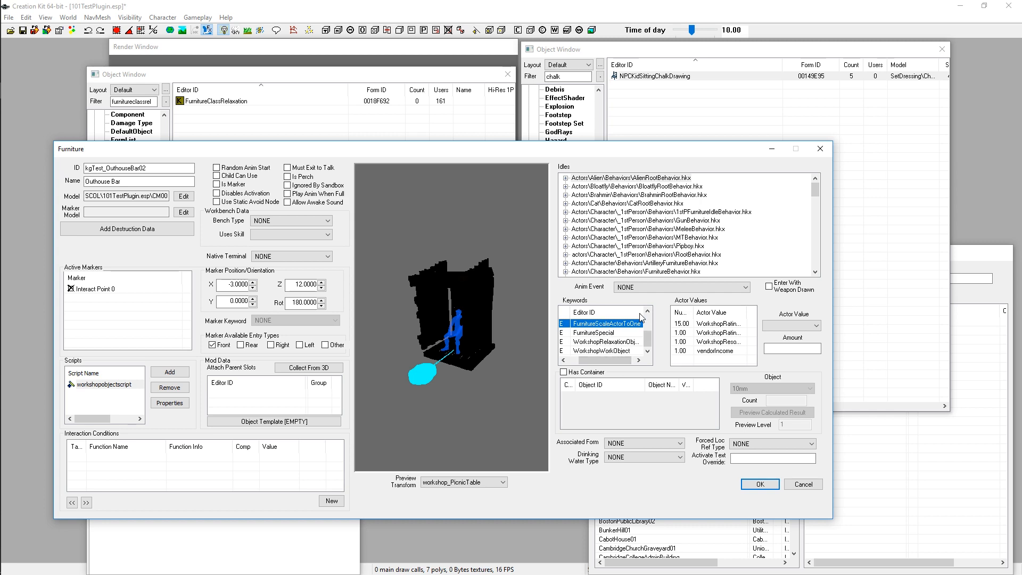
{"action": "left_click", "coordinate": [655, 76]}
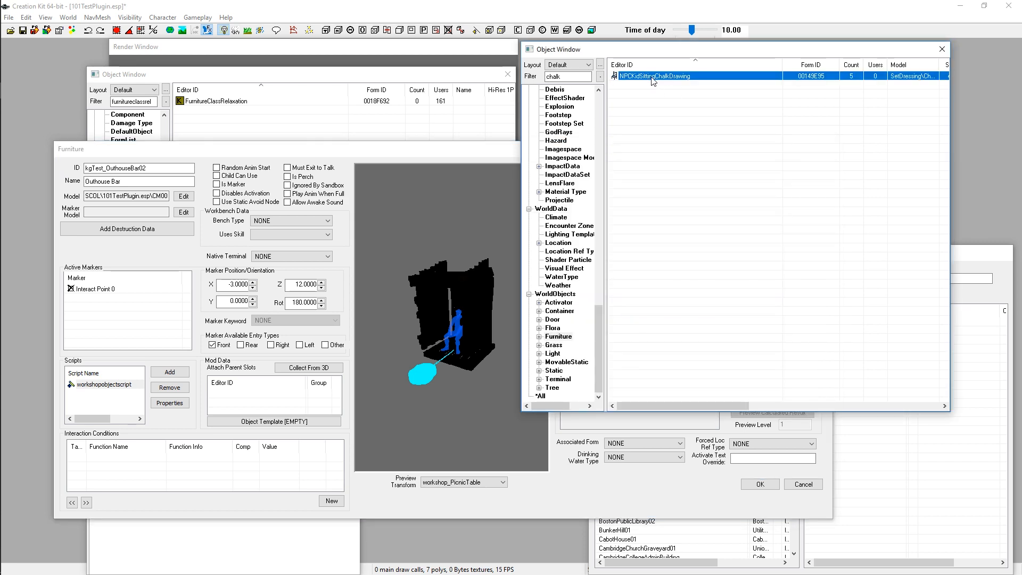
{"action": "key", "text": "Return"}
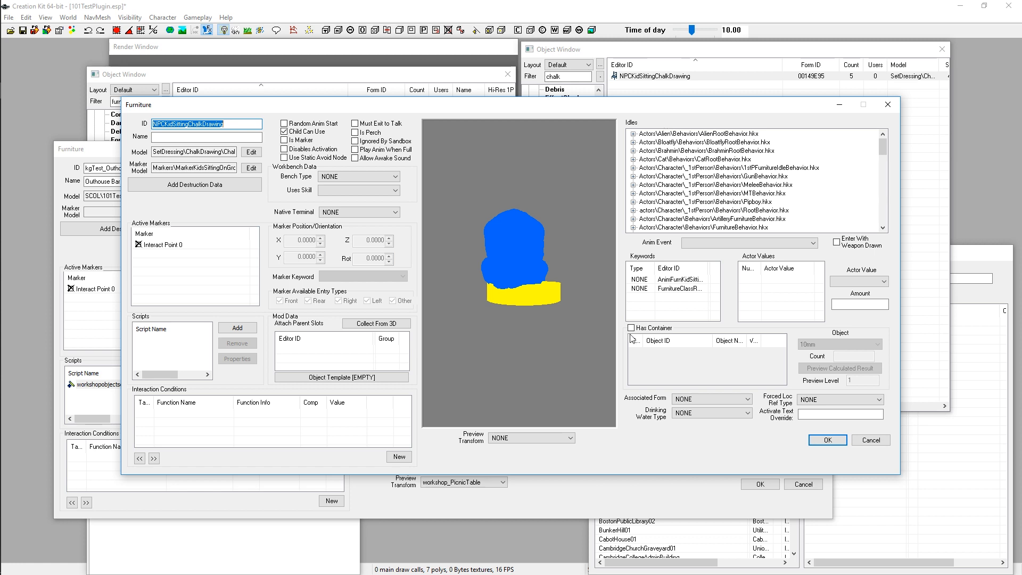
{"action": "left_click_drag", "start_coordinate": [524, 265], "coordinate": [567, 283]}
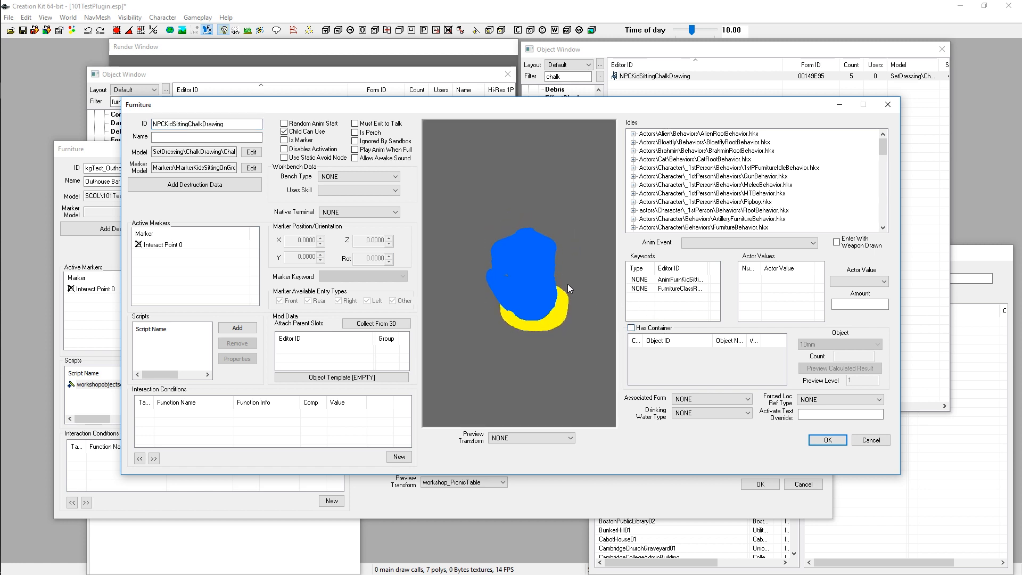
{"action": "left_click", "coordinate": [880, 443]}
{"action": "left_click", "coordinate": [879, 441]}
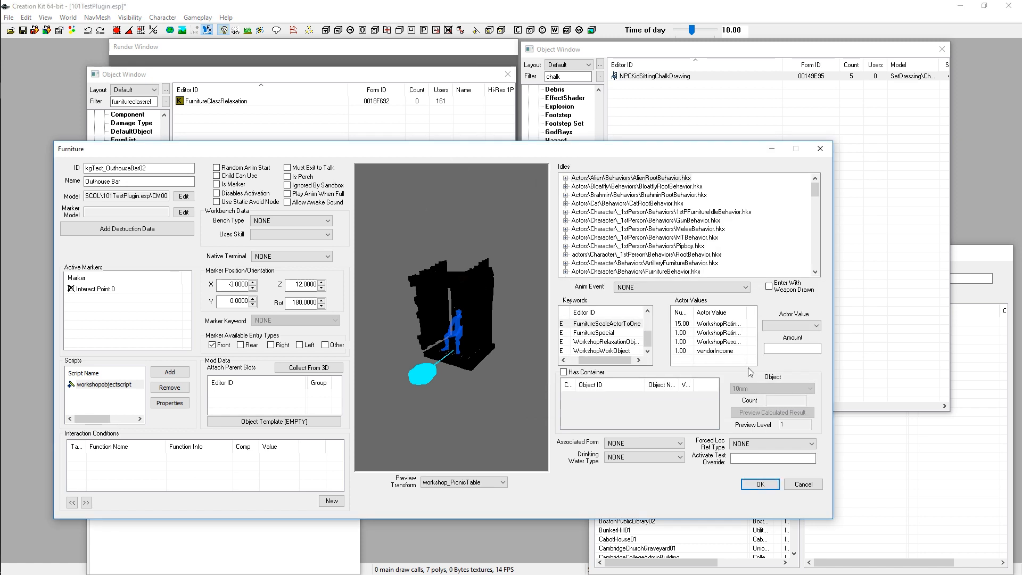
Examine the FurnitureScaleActorToOne and FurnitureSpecial keywords on the outhouse bar
{"action": "left_click", "coordinate": [624, 325]}
{"action": "mouse_move", "coordinate": [618, 360]}
{"action": "left_mouse_down"}
{"action": "mouse_move", "coordinate": [603, 359]}
{"action": "mouse_move", "coordinate": [615, 362]}
{"action": "left_mouse_up"}
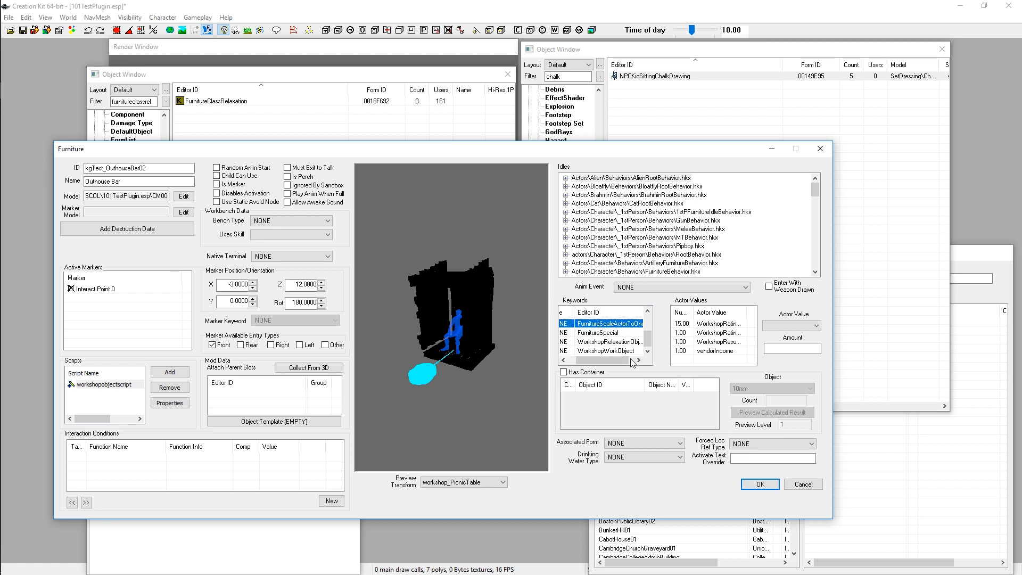
{"action": "left_click_drag", "start_coordinate": [633, 363], "coordinate": [602, 365]}
{"action": "left_click", "coordinate": [618, 333]}
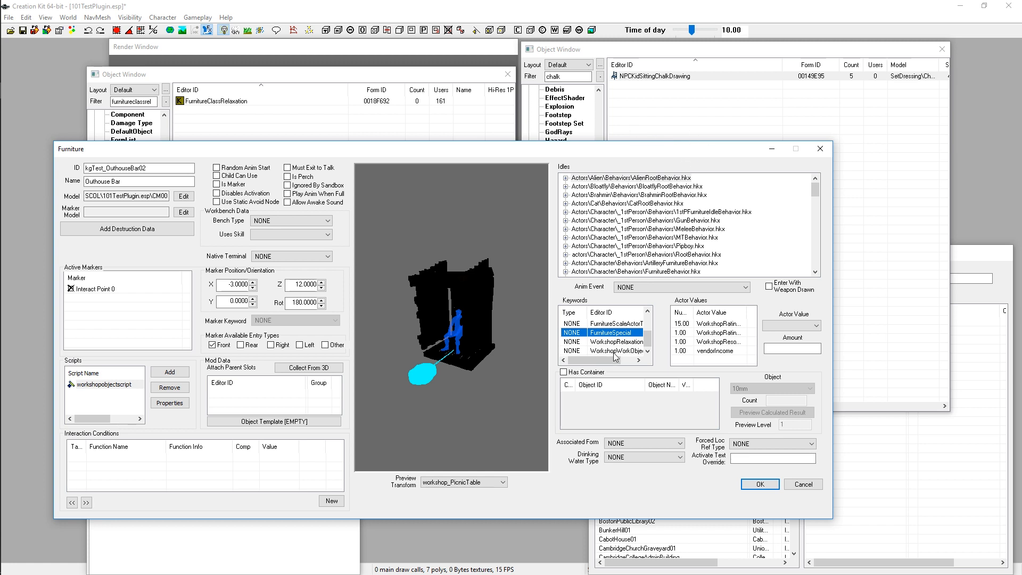
{"action": "left_click", "coordinate": [630, 363]}
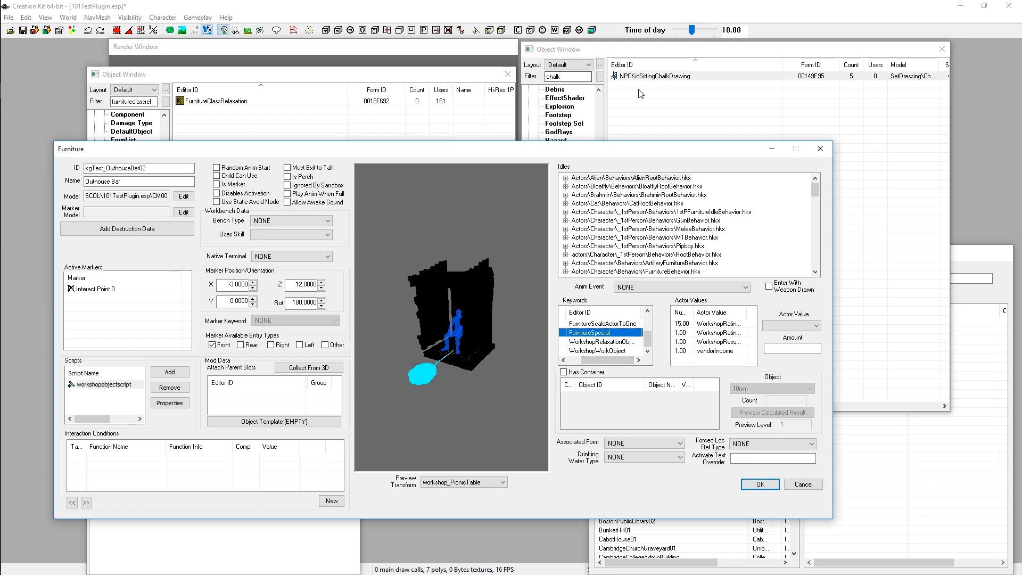
{"action": "left_click", "coordinate": [578, 361]}
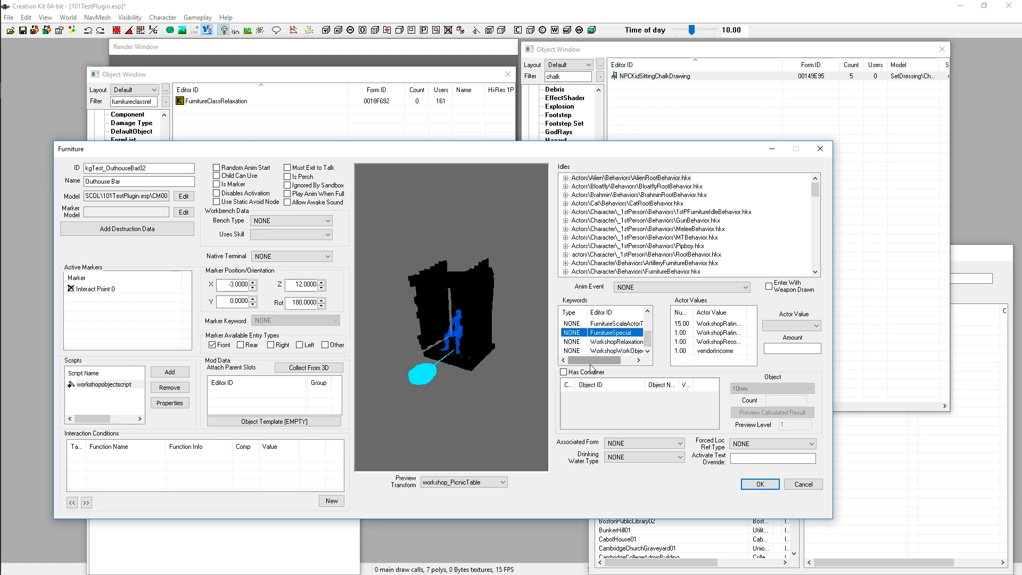
{"action": "left_click", "coordinate": [626, 360]}
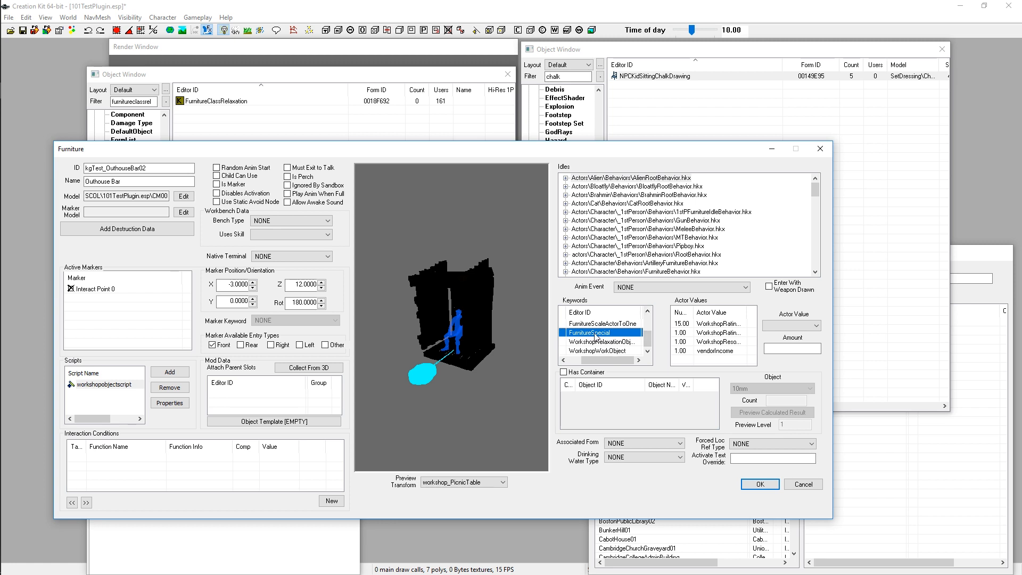
Check the outhouse bar's WorkshopRelaxationObject keyword, opening its definition and closing it unchanged
{"action": "mouse_move", "coordinate": [602, 360]}
{"action": "left_mouse_down"}
{"action": "mouse_move", "coordinate": [589, 361]}
{"action": "mouse_move", "coordinate": [608, 357]}
{"action": "left_mouse_up"}
{"action": "left_click", "coordinate": [600, 342]}
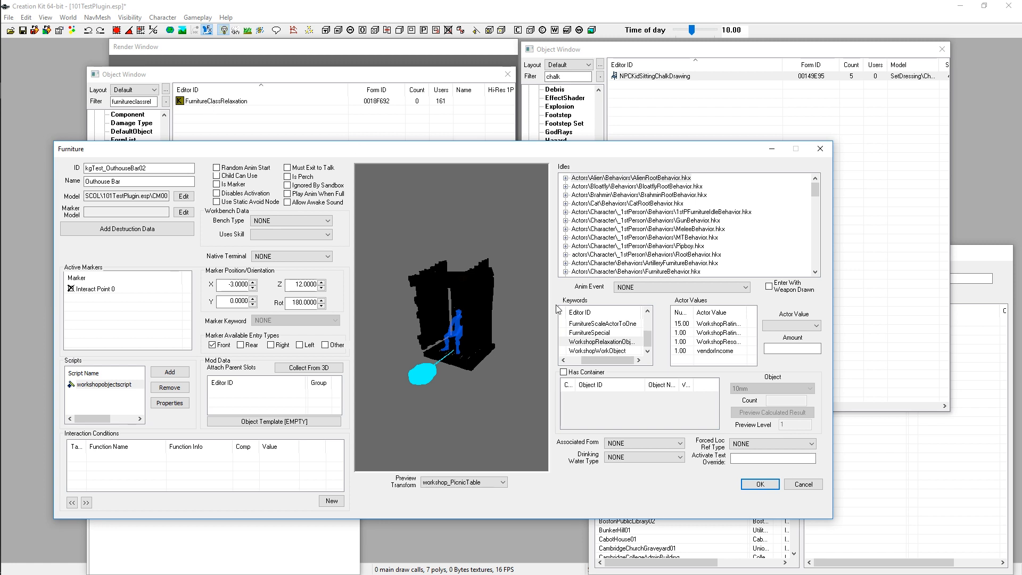
{"action": "left_click", "coordinate": [576, 359]}
{"action": "left_click_drag", "start_coordinate": [575, 361], "coordinate": [626, 360]}
{"action": "left_click", "coordinate": [581, 360]}
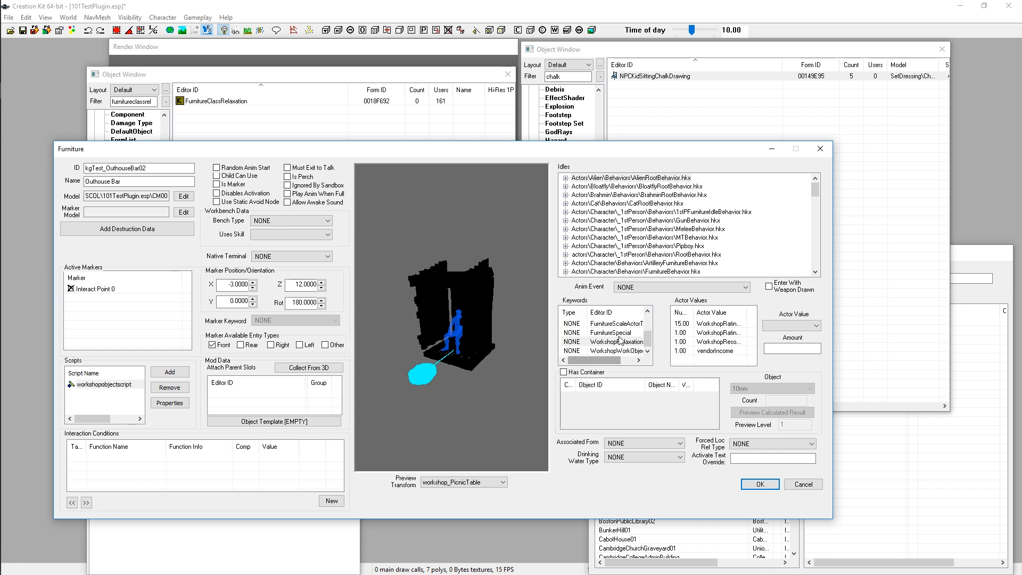
{"action": "left_click", "coordinate": [623, 362]}
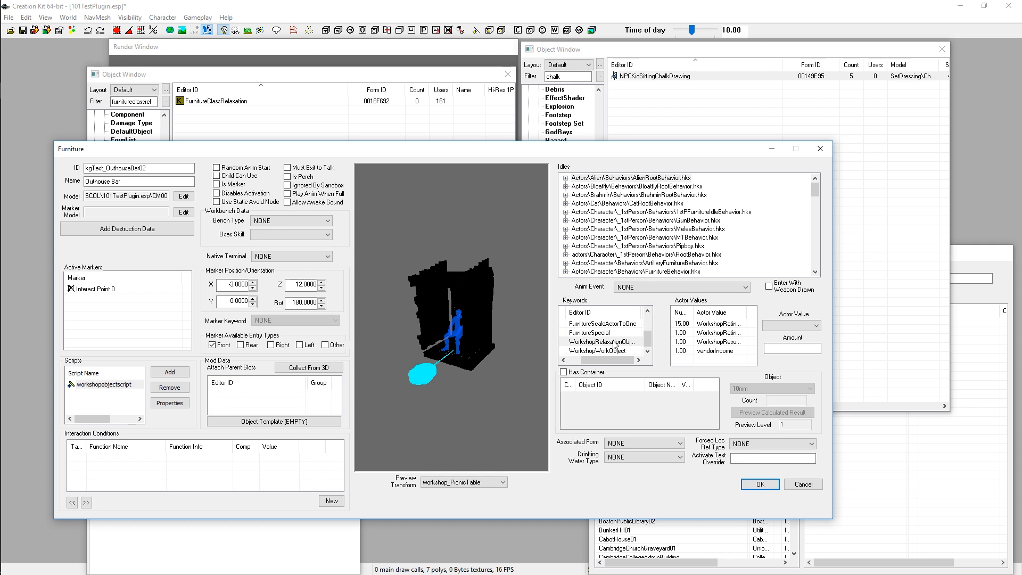
{"action": "double_click", "coordinate": [615, 344]}
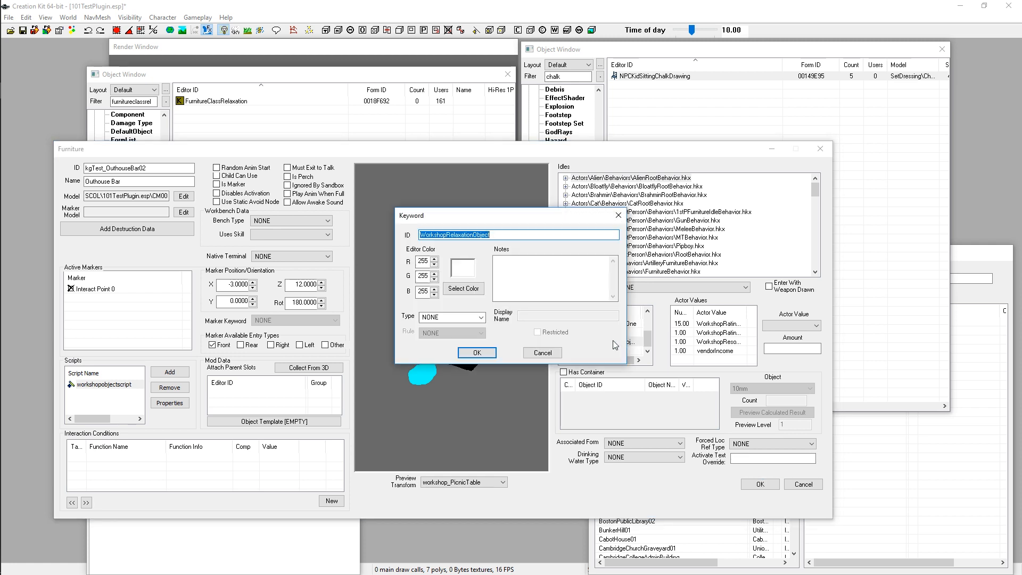
{"action": "left_click", "coordinate": [541, 354]}
Examine the WorkshopWorkObject keyword on the outhouse bar and compare it with the rest of the keyword list
{"action": "left_click_drag", "start_coordinate": [608, 361], "coordinate": [599, 360]}
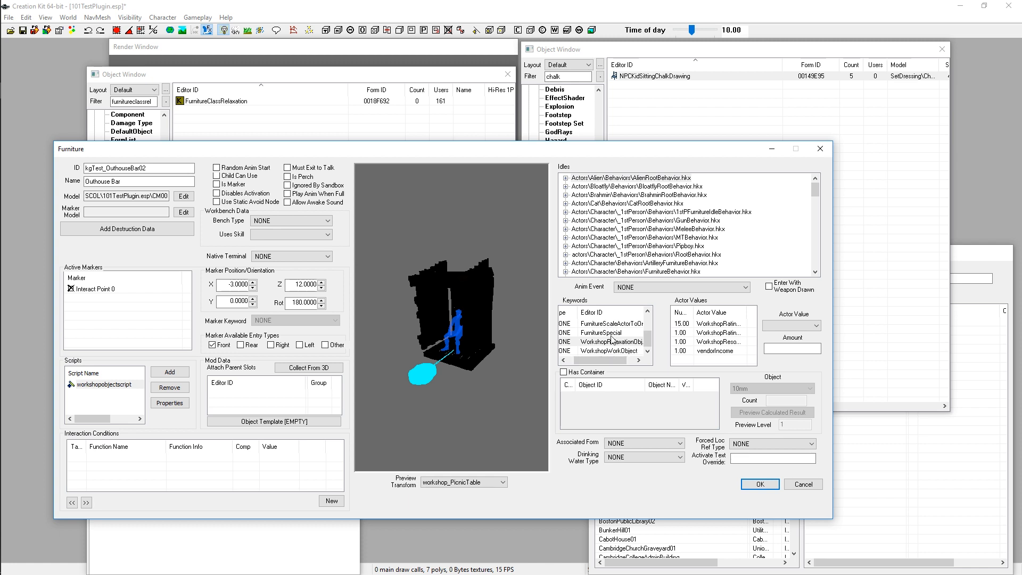
{"action": "left_click", "coordinate": [611, 351]}
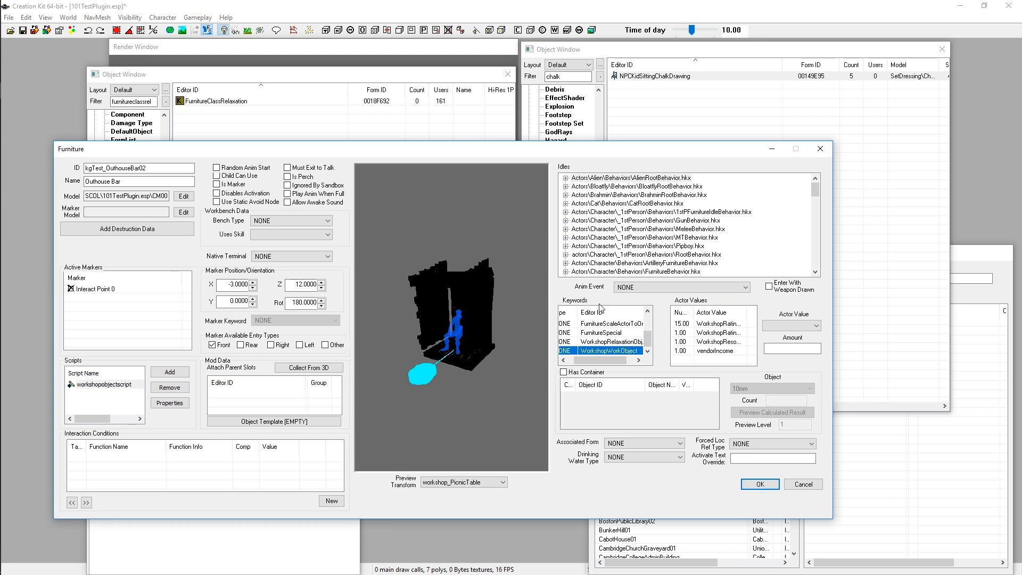
{"action": "scroll", "coordinate": [603, 354], "scroll_direction": "up", "scroll_amount": 2}
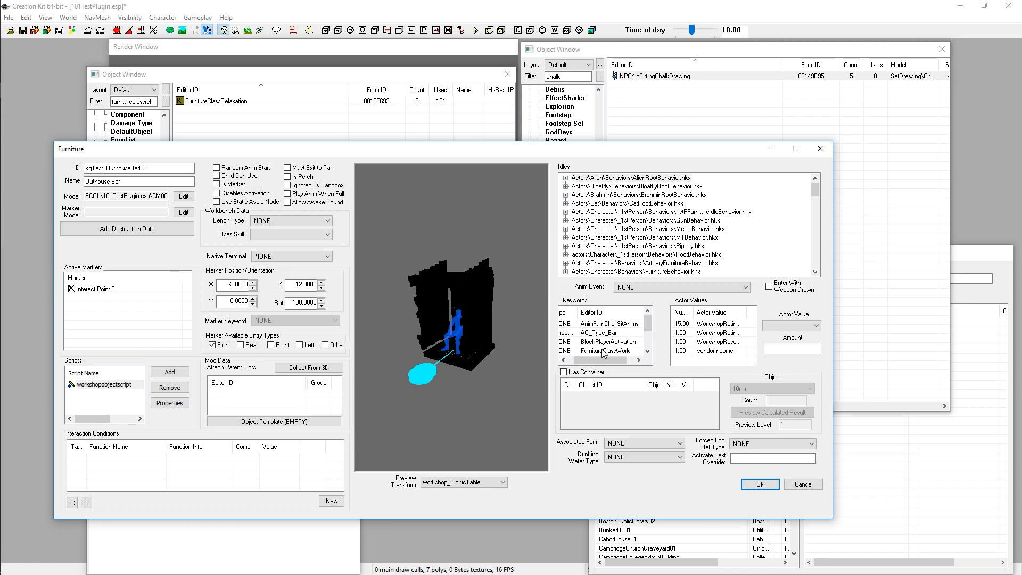
{"action": "scroll", "coordinate": [604, 355], "scroll_direction": "down", "scroll_amount": 2}
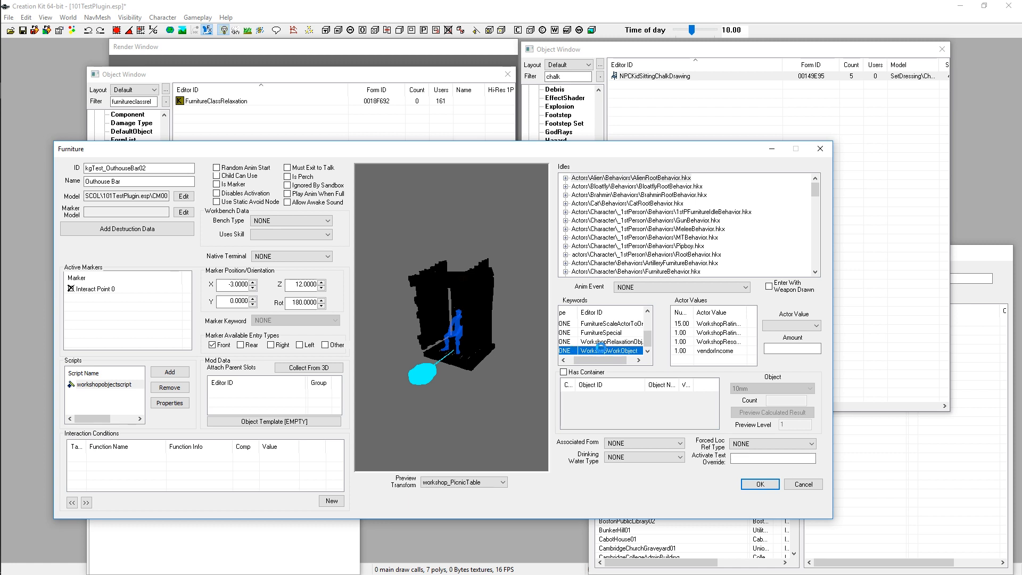
{"action": "left_click", "coordinate": [444, 376]}
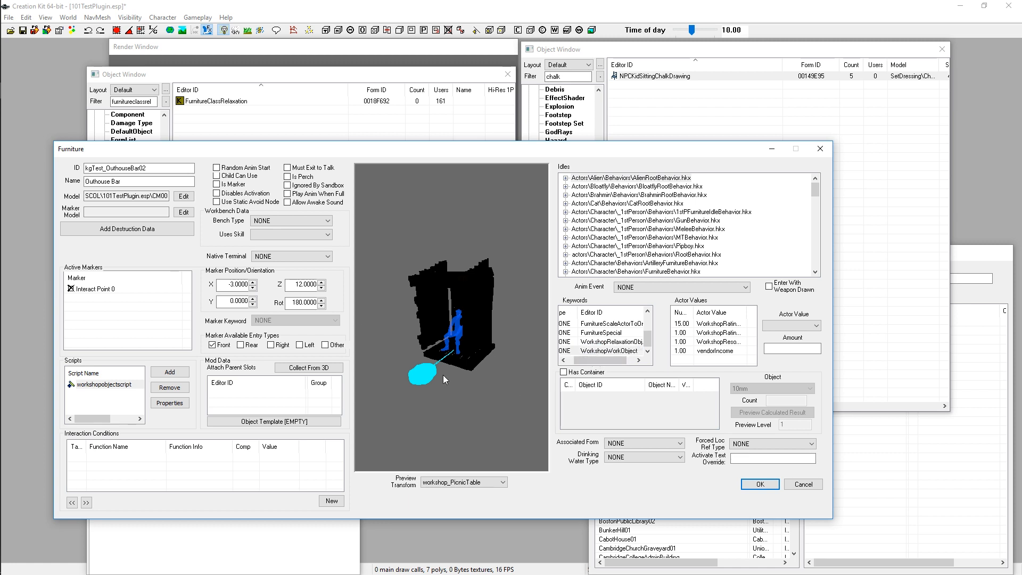
{"action": "left_click", "coordinate": [593, 351]}
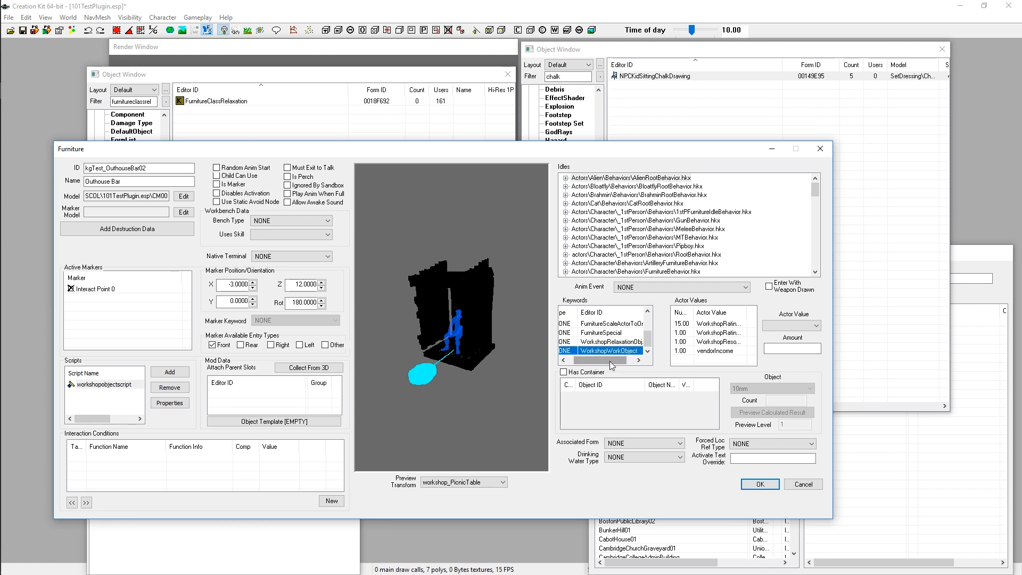
{"action": "left_click_drag", "start_coordinate": [611, 366], "coordinate": [597, 365]}
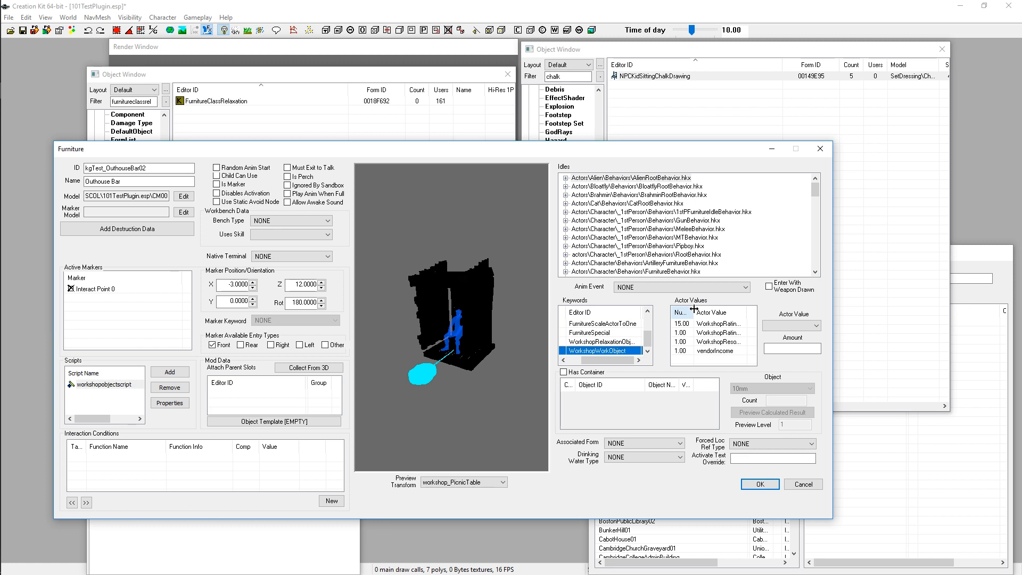
Widen the Actor Value column on the outhouse bar and read the full names and numbers of its actor values
{"action": "left_click_drag", "start_coordinate": [756, 312], "coordinate": [801, 313]}
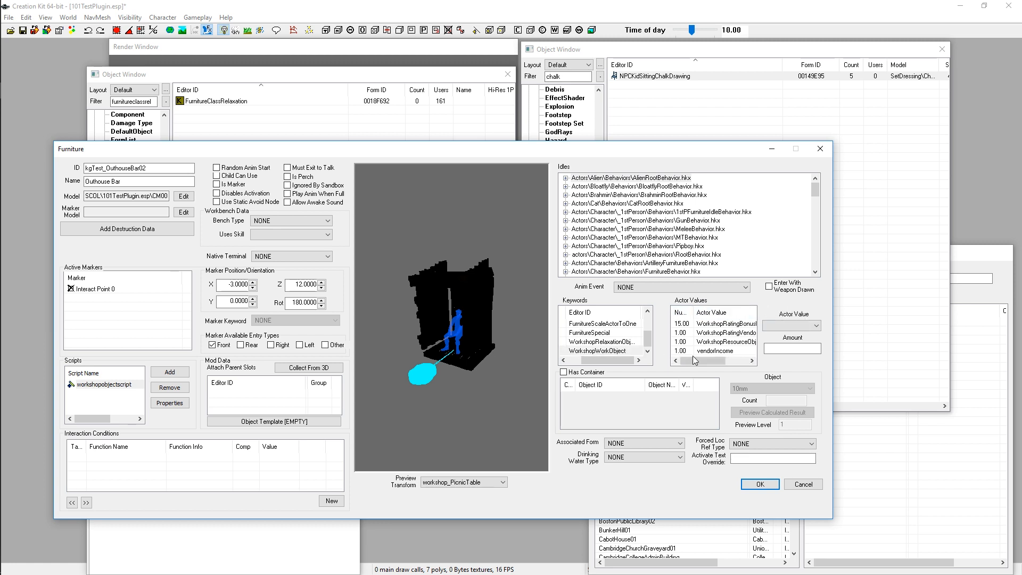
{"action": "left_click_drag", "start_coordinate": [704, 360], "coordinate": [681, 357]}
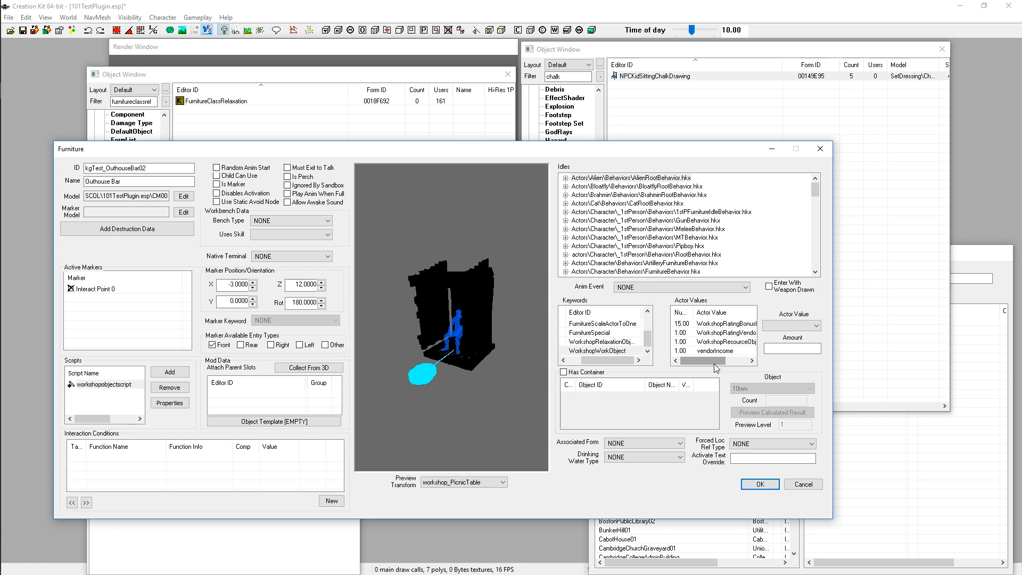
{"action": "left_click", "coordinate": [741, 361]}
{"action": "mouse_move", "coordinate": [720, 361]}
{"action": "left_mouse_down"}
{"action": "mouse_move", "coordinate": [729, 364]}
{"action": "mouse_move", "coordinate": [707, 362]}
{"action": "left_mouse_up"}
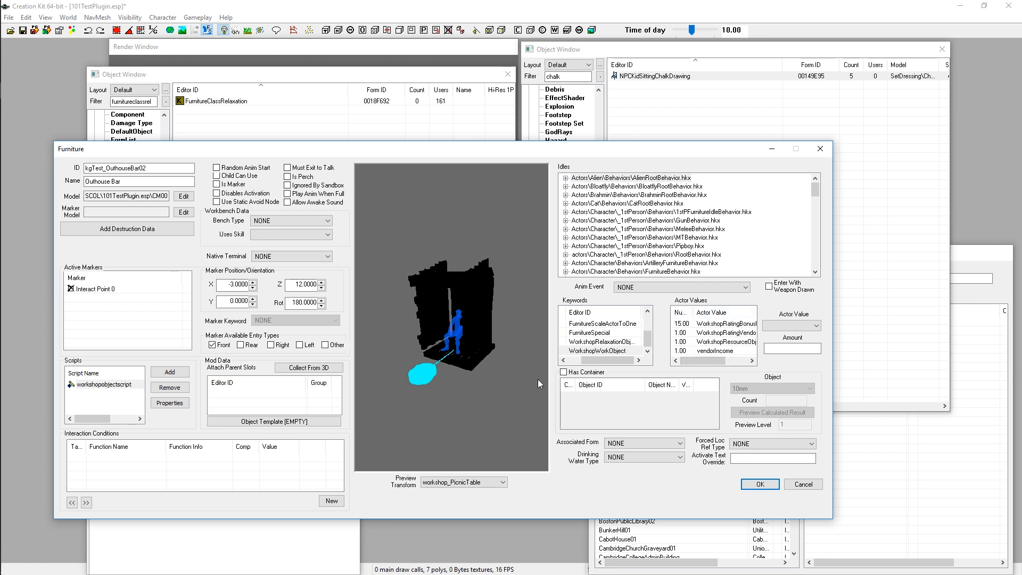
{"action": "left_click_drag", "start_coordinate": [716, 361], "coordinate": [725, 361]}
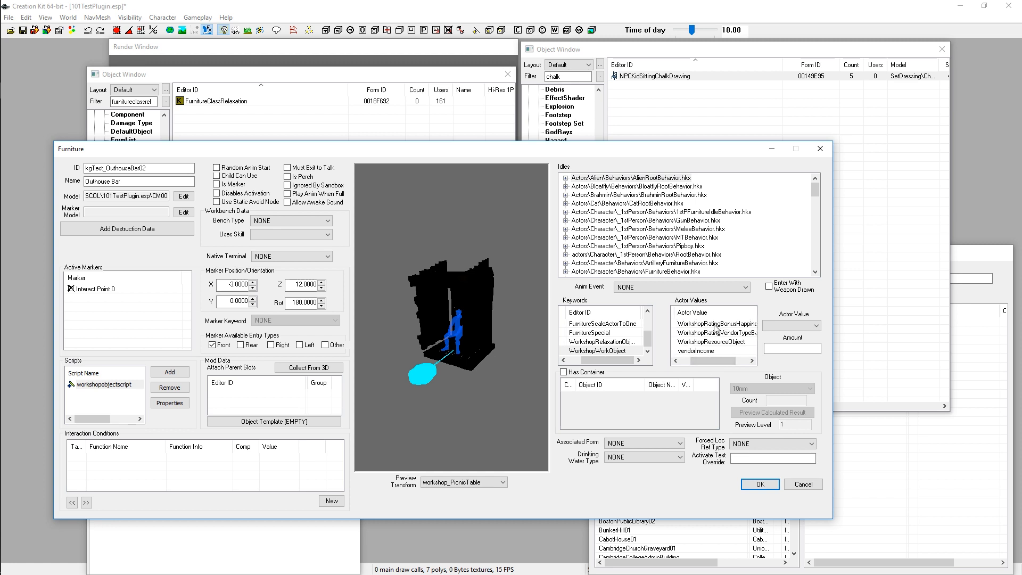
{"action": "left_click_drag", "start_coordinate": [709, 361], "coordinate": [690, 362]}
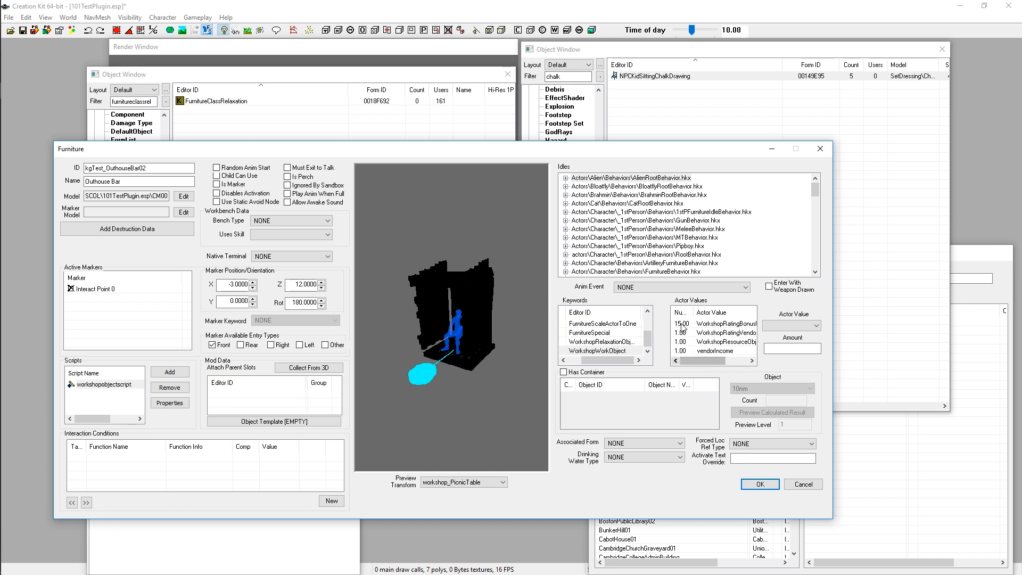
Examine the WorkshopRatingBonusHappiness actor value on the outhouse bar, reading its full name and amount
{"action": "left_click_drag", "start_coordinate": [463, 312], "coordinate": [514, 338]}
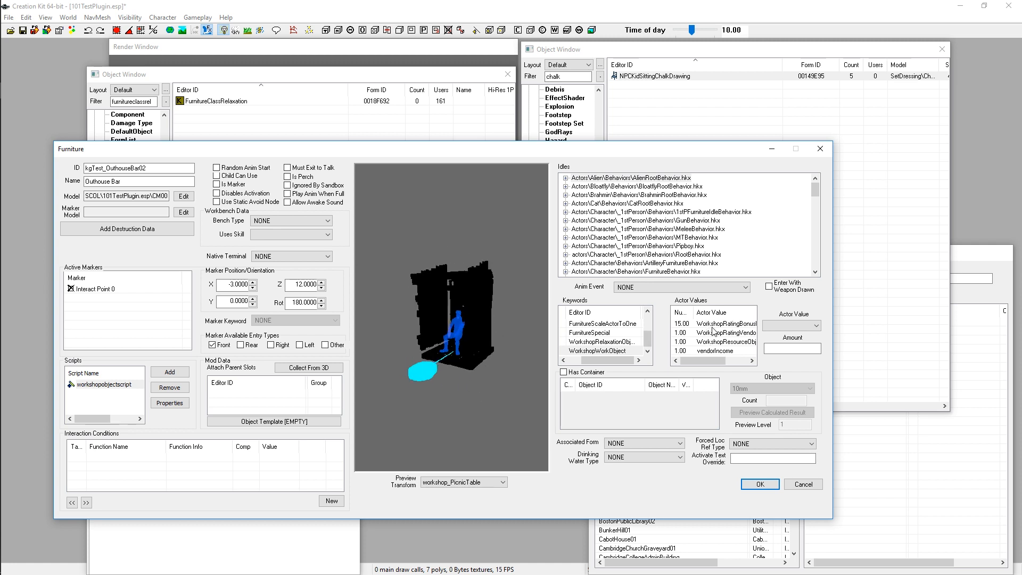
{"action": "mouse_move", "coordinate": [701, 362]}
{"action": "left_mouse_down"}
{"action": "mouse_move", "coordinate": [731, 354]}
{"action": "mouse_move", "coordinate": [689, 371]}
{"action": "left_mouse_up"}
{"action": "left_click", "coordinate": [719, 325]}
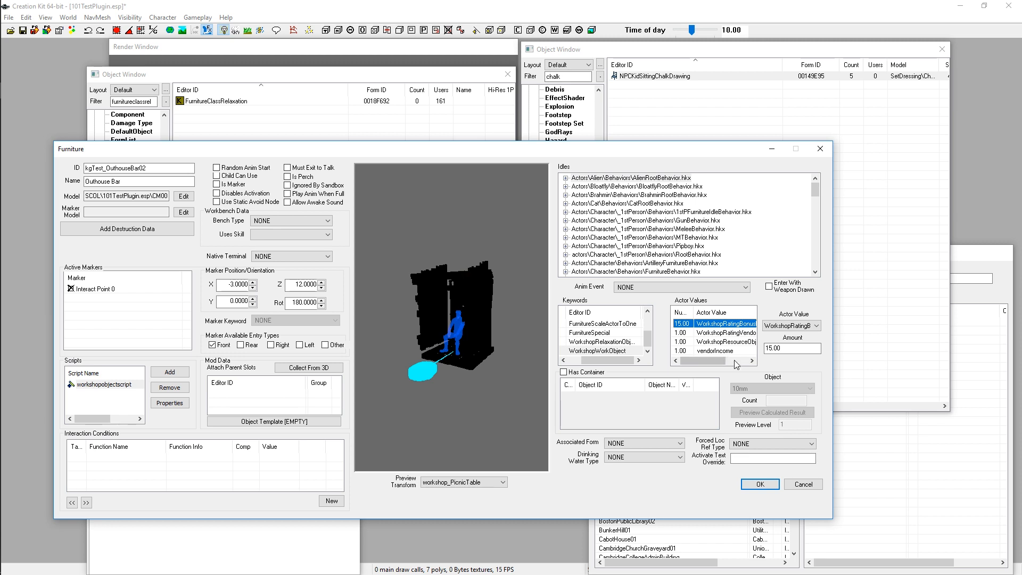
{"action": "mouse_move", "coordinate": [718, 360]}
{"action": "left_mouse_down"}
{"action": "mouse_move", "coordinate": [744, 362]}
{"action": "mouse_move", "coordinate": [720, 361]}
{"action": "left_mouse_up"}
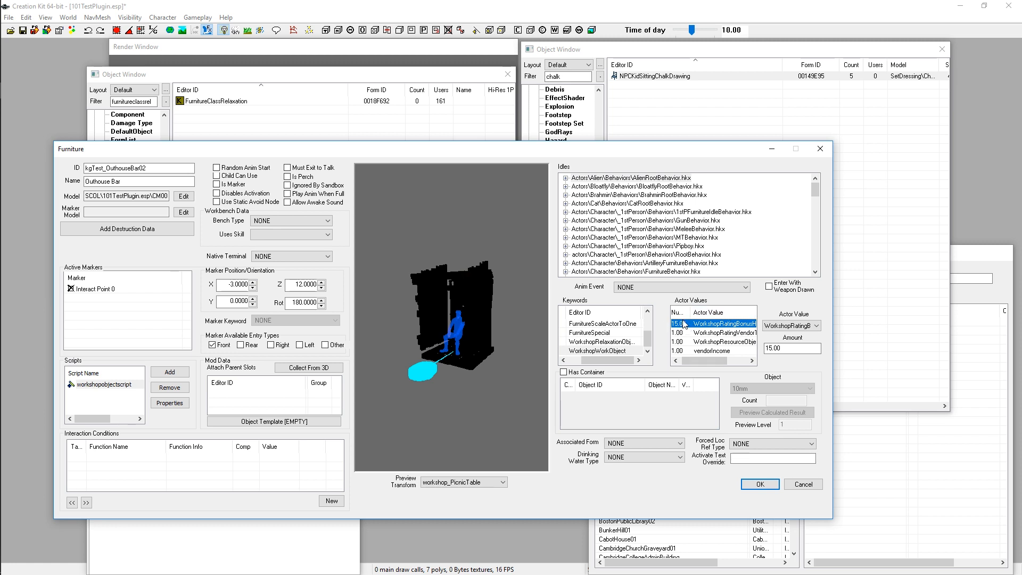
{"action": "left_click_drag", "start_coordinate": [713, 360], "coordinate": [714, 336]}
Examine the WorkshopRatingVendorTypeBar actor value on the outhouse bar, reading its full name and amount
{"action": "left_click", "coordinate": [712, 332]}
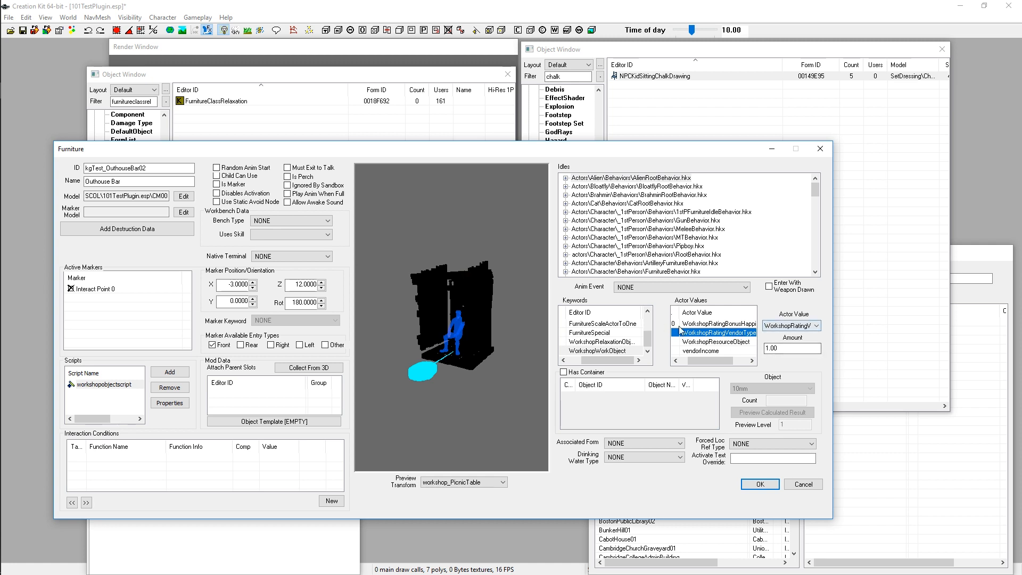
{"action": "left_click", "coordinate": [741, 361]}
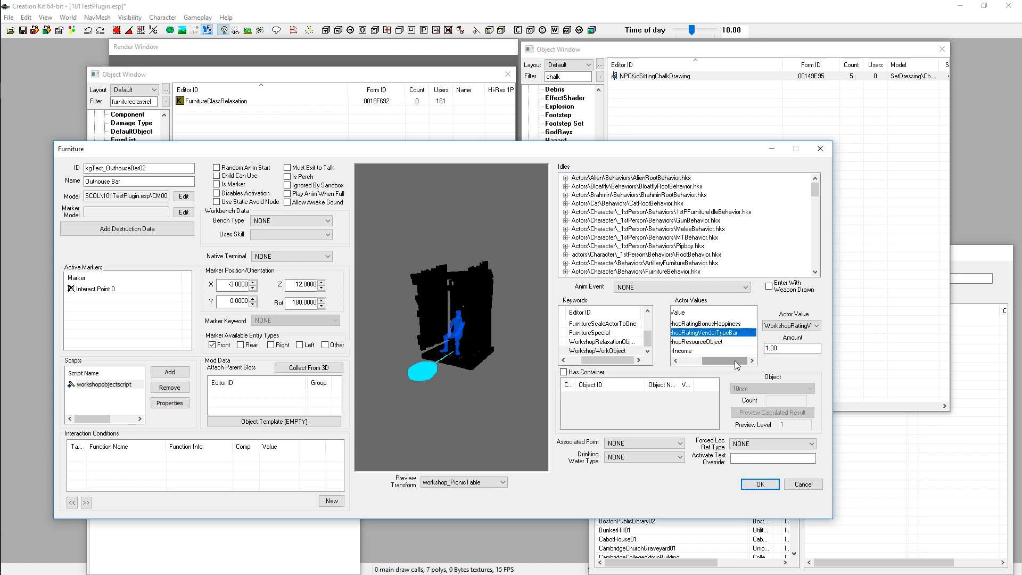
{"action": "left_click_drag", "start_coordinate": [736, 364], "coordinate": [713, 368]}
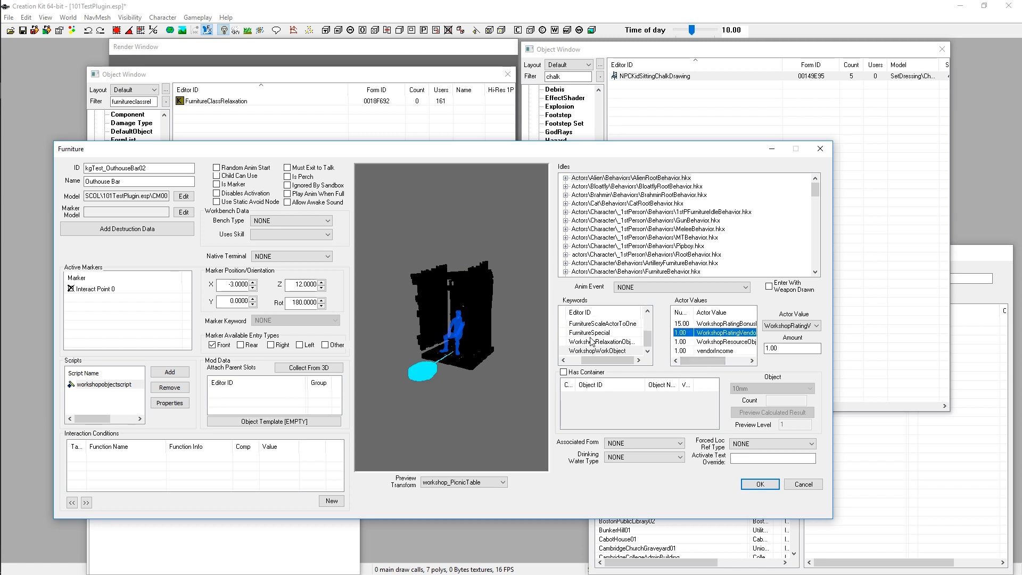
{"action": "left_click", "coordinate": [738, 361]}
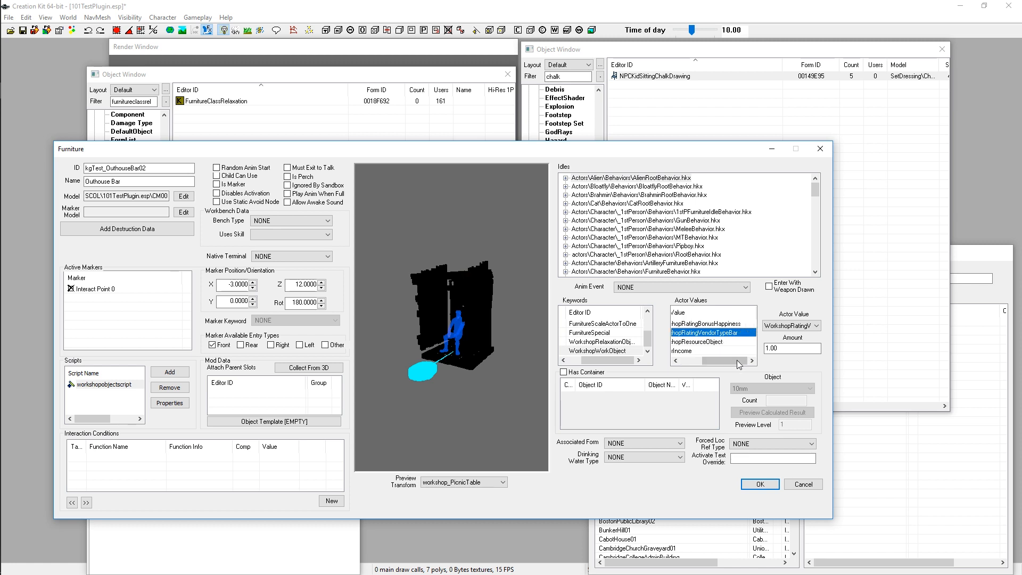
{"action": "left_click_drag", "start_coordinate": [738, 361], "coordinate": [711, 375]}
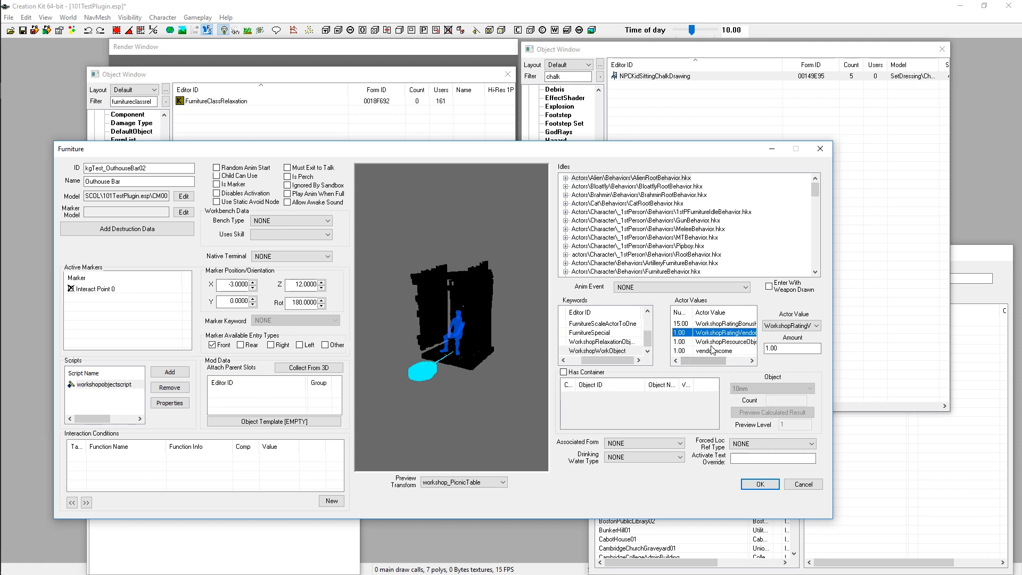
Examine the WorkshopResourceObject actor value on the outhouse bar and compare it with the WorkshopRatingBonusHappiness entry
{"action": "left_click", "coordinate": [733, 341]}
{"action": "left_click_drag", "start_coordinate": [720, 366], "coordinate": [714, 367]}
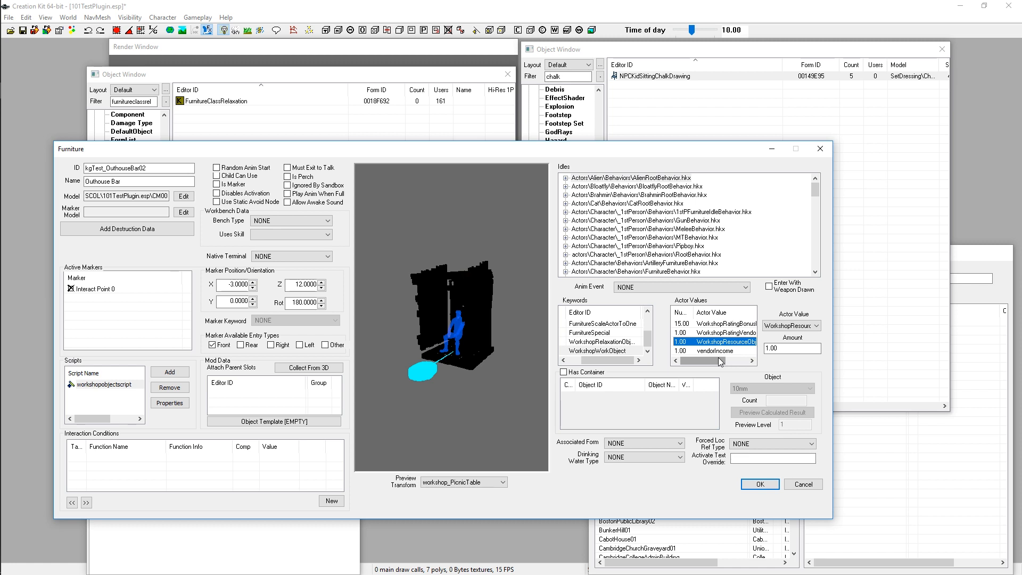
{"action": "left_click_drag", "start_coordinate": [718, 357], "coordinate": [695, 365]}
{"action": "left_click", "coordinate": [721, 324]}
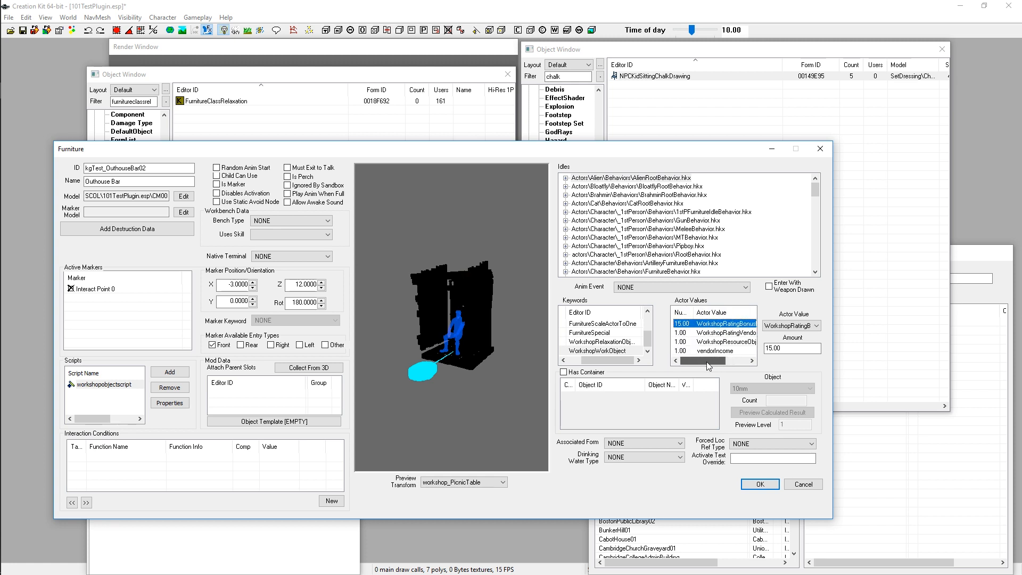
{"action": "left_click_drag", "start_coordinate": [708, 365], "coordinate": [712, 365]}
{"action": "left_click", "coordinate": [714, 341]}
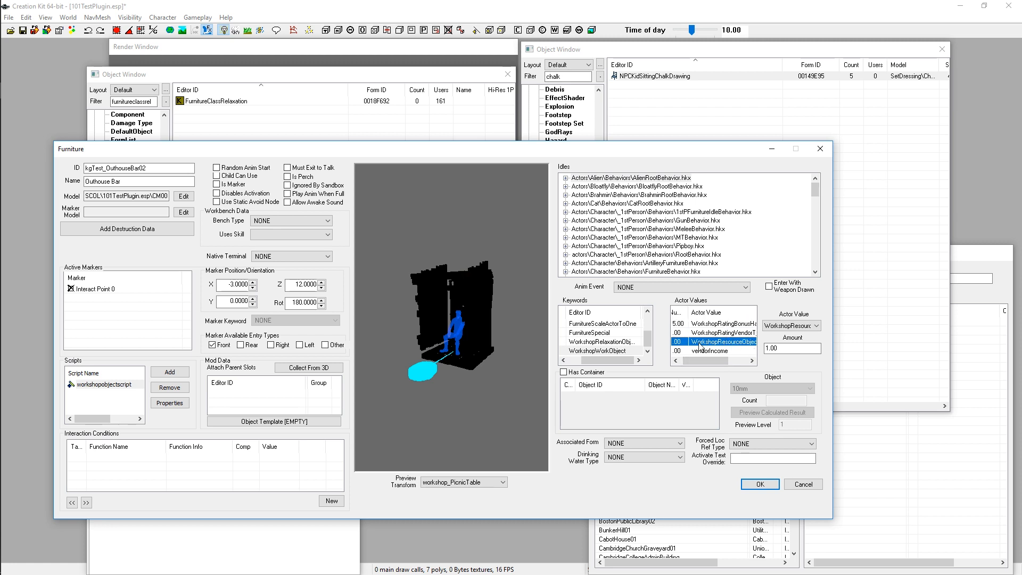
{"action": "left_click_drag", "start_coordinate": [722, 361], "coordinate": [698, 361]}
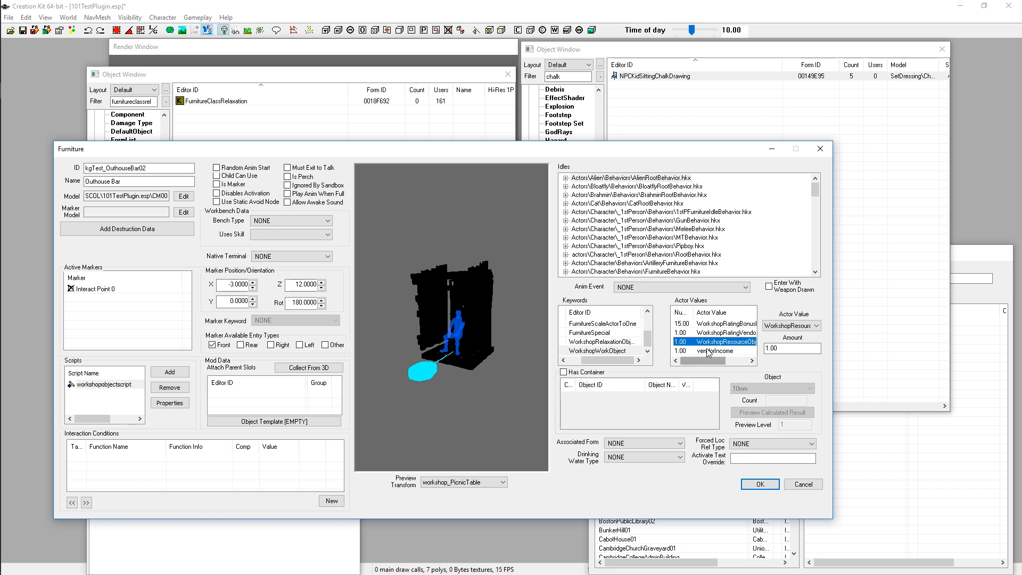
{"action": "mouse_move", "coordinate": [712, 361]}
{"action": "left_mouse_down"}
{"action": "mouse_move", "coordinate": [732, 361]}
{"action": "mouse_move", "coordinate": [711, 362]}
{"action": "mouse_move", "coordinate": [720, 363]}
{"action": "left_mouse_up"}
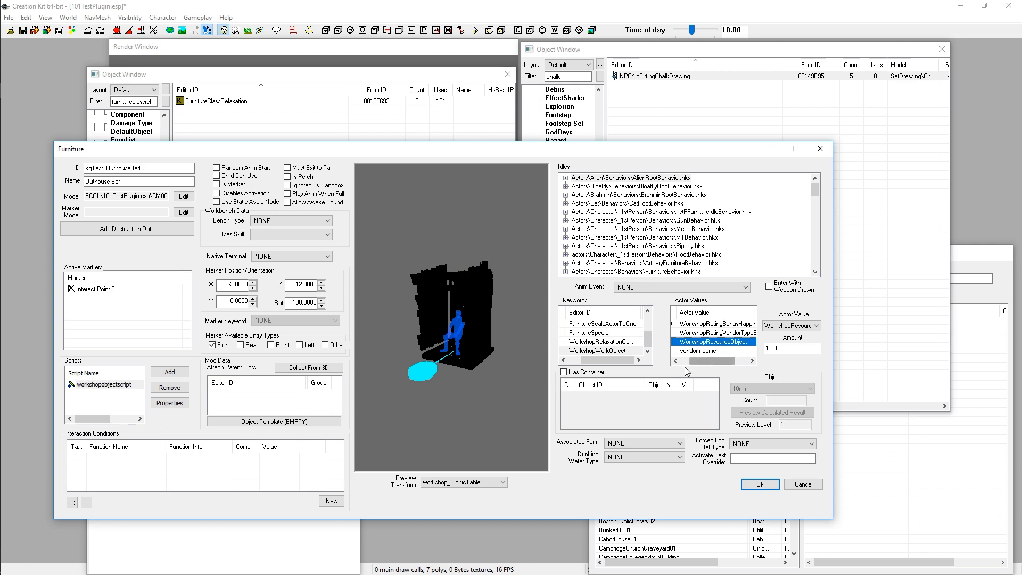
{"action": "left_click_drag", "start_coordinate": [695, 361], "coordinate": [686, 362]}
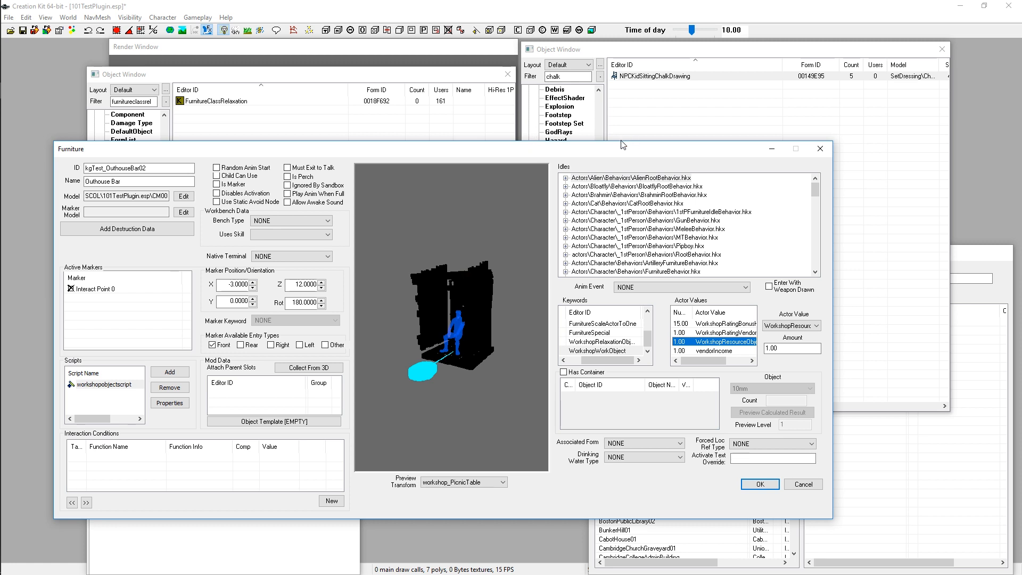
Filter the furniture objects by "guardpost" and open WorkshopGuardPostFurniture for comparison
{"action": "left_click_drag", "start_coordinate": [609, 154], "coordinate": [590, 172]}
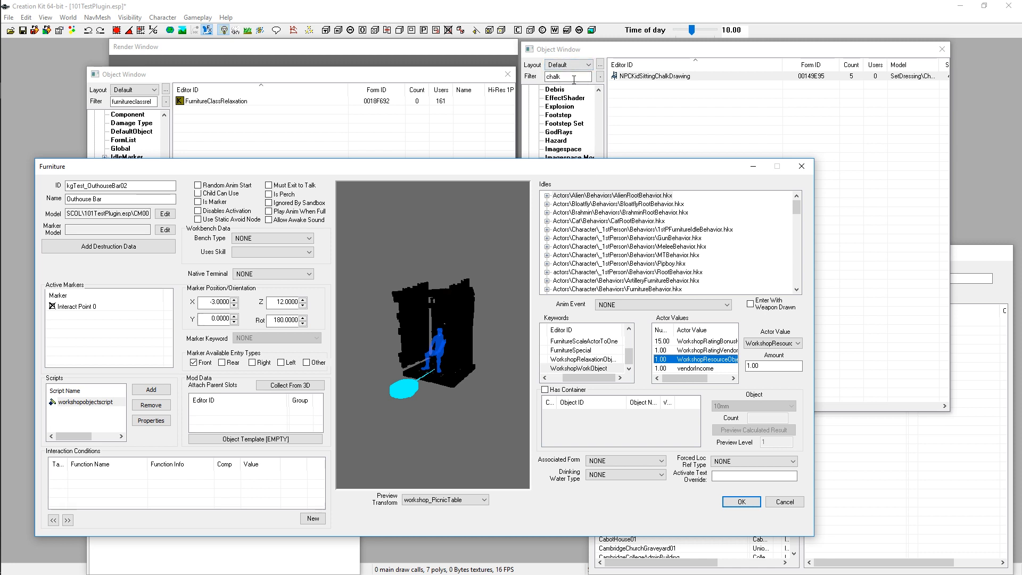
{"action": "double_click", "coordinate": [574, 78]}
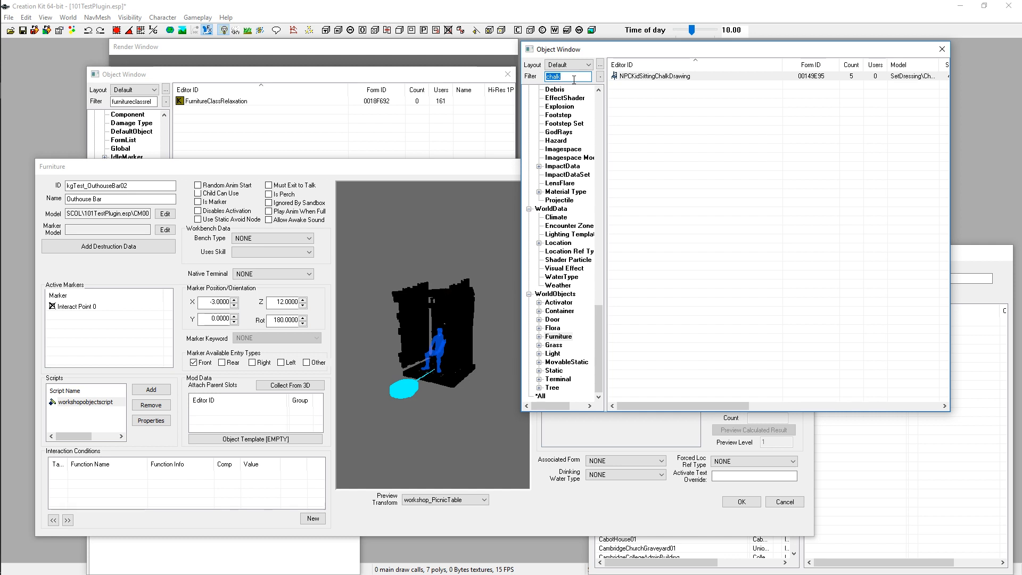
{"action": "type", "text": "guardposts"}
{"action": "key", "text": "BackSpace"}
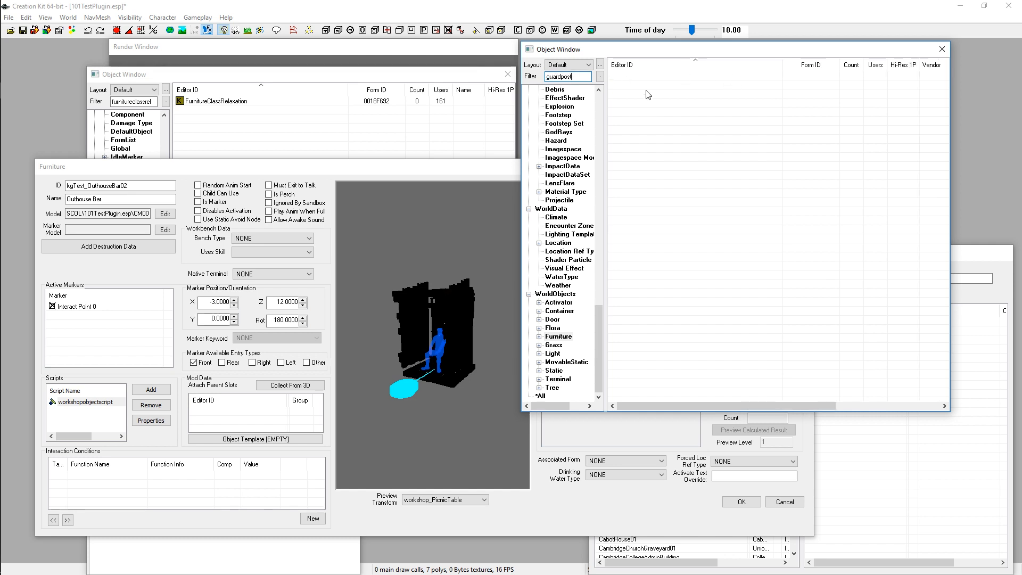
{"action": "left_click", "coordinate": [646, 85]}
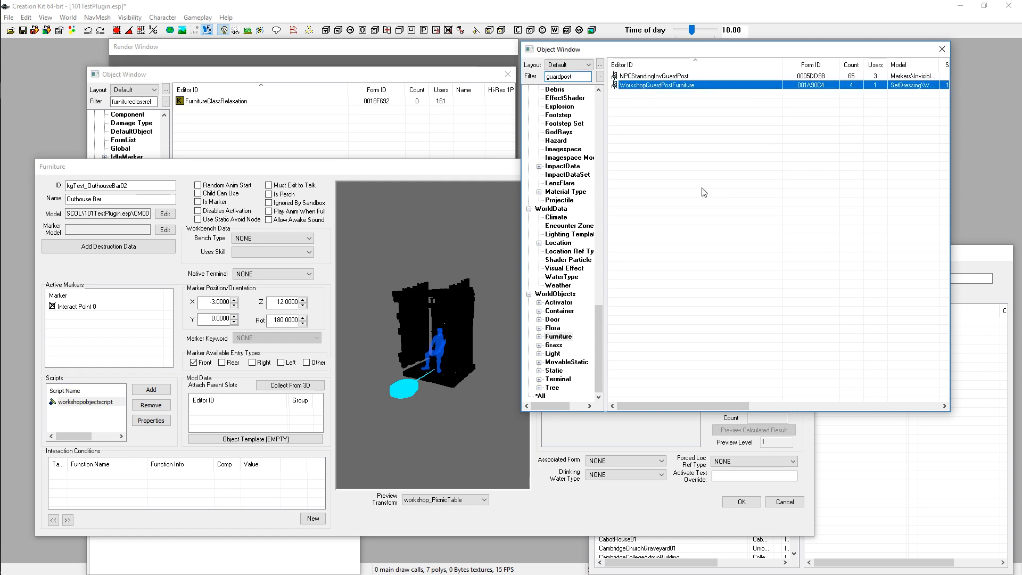
{"action": "double_click", "coordinate": [646, 85]}
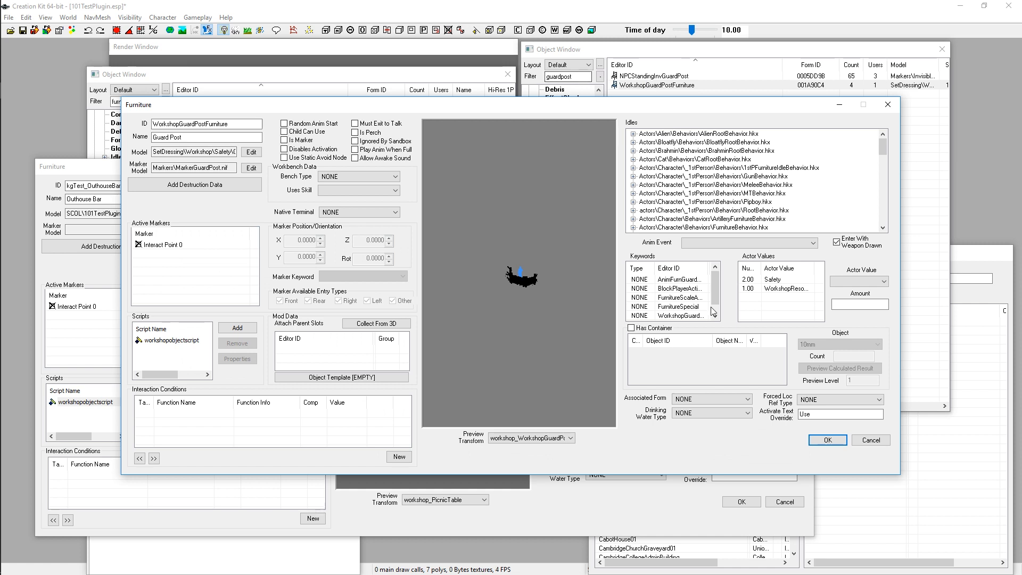
Examine the guard post's Safety and WorkshopResourceObject actor values, widening the columns, and close its form without saving
{"action": "left_click_drag", "start_coordinate": [761, 269], "coordinate": [766, 269]}
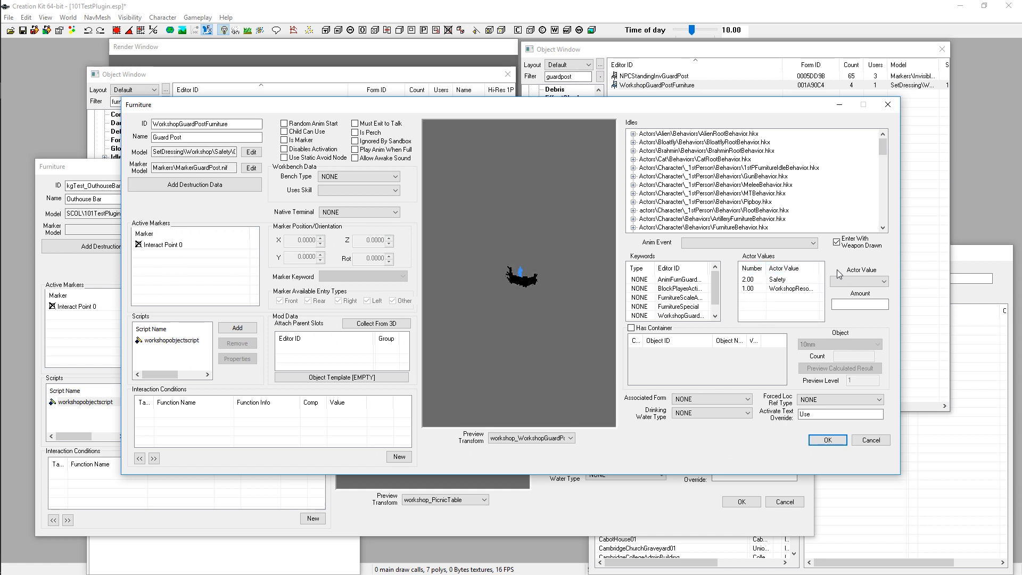
{"action": "left_click_drag", "start_coordinate": [821, 269], "coordinate": [886, 301]}
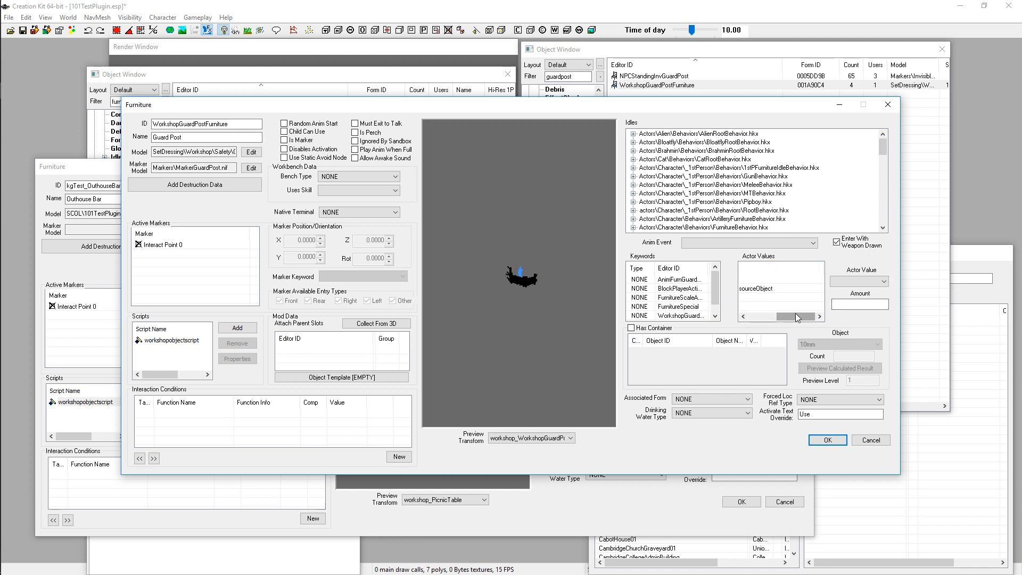
{"action": "left_click", "coordinate": [769, 289]}
{"action": "left_click", "coordinate": [772, 280]}
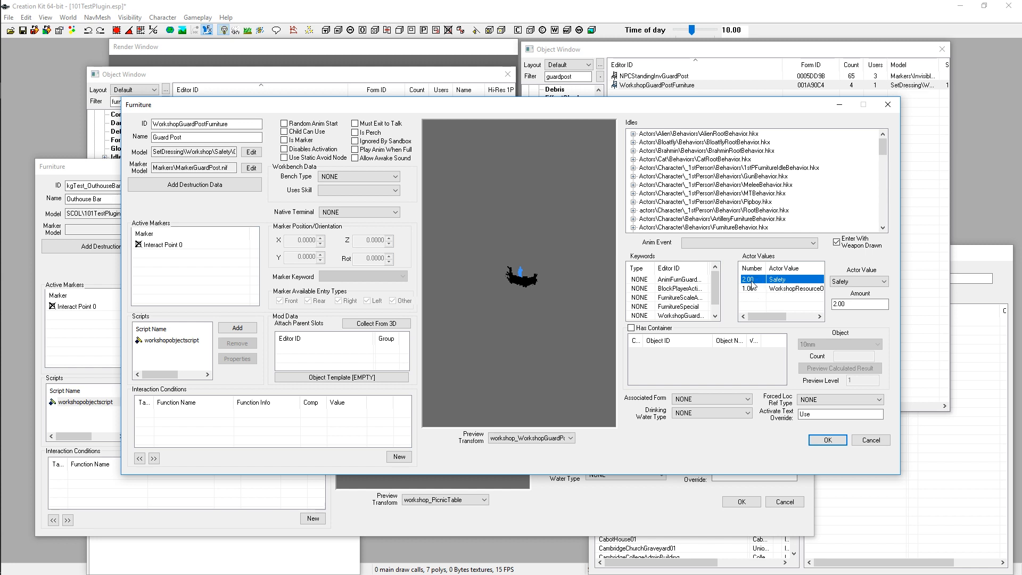
{"action": "left_click", "coordinate": [870, 440]}
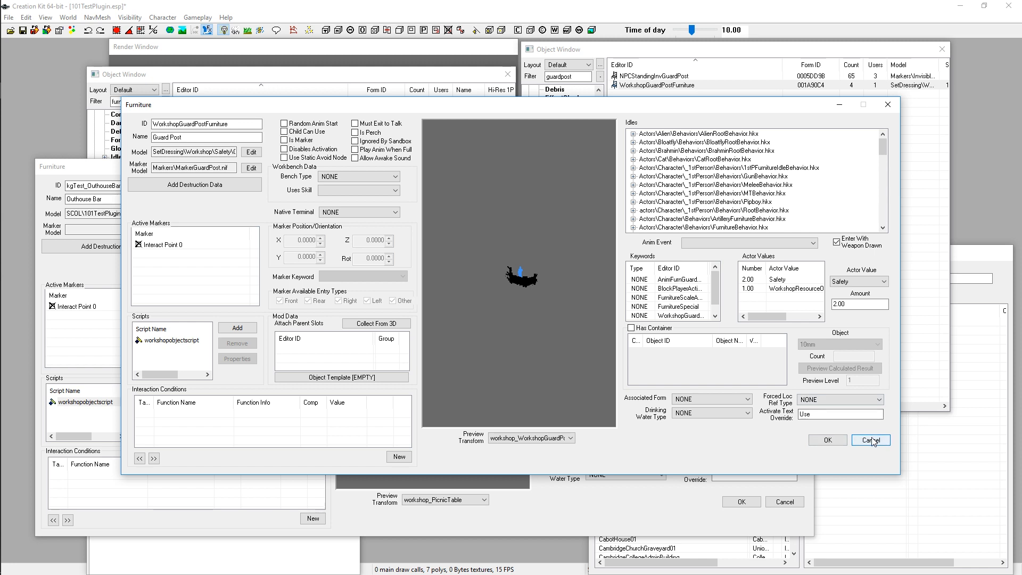
{"action": "left_click", "coordinate": [772, 281]}
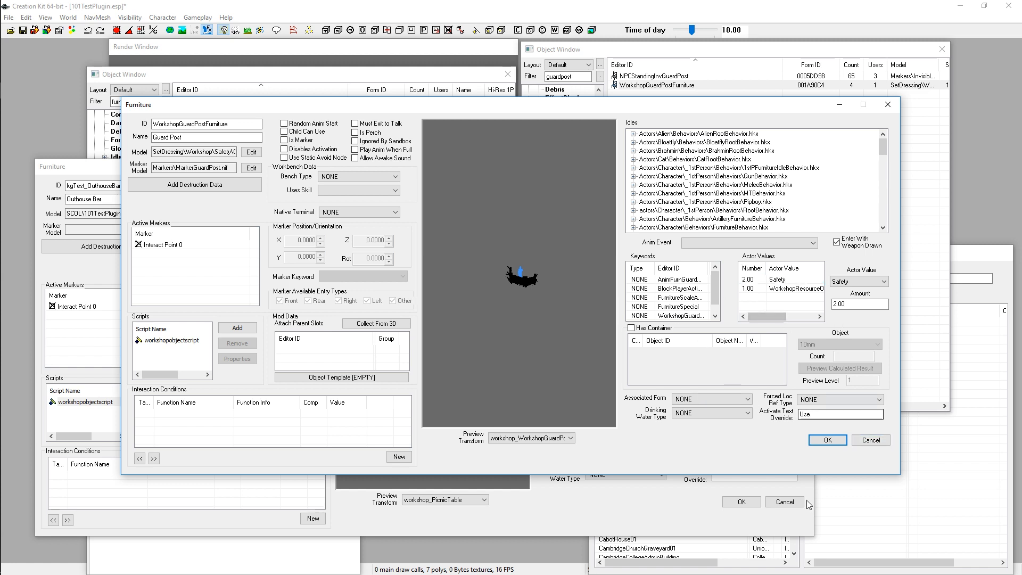
{"action": "left_click", "coordinate": [871, 441]}
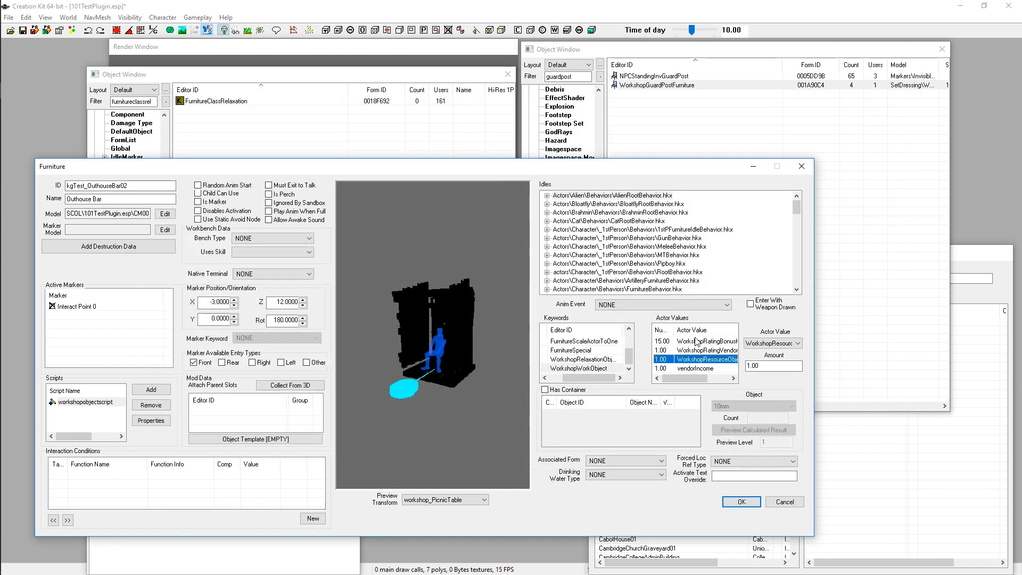
Check the amount of the vendorIncome actor value on the outhouse bar
{"action": "left_click_drag", "start_coordinate": [669, 379], "coordinate": [667, 381]}
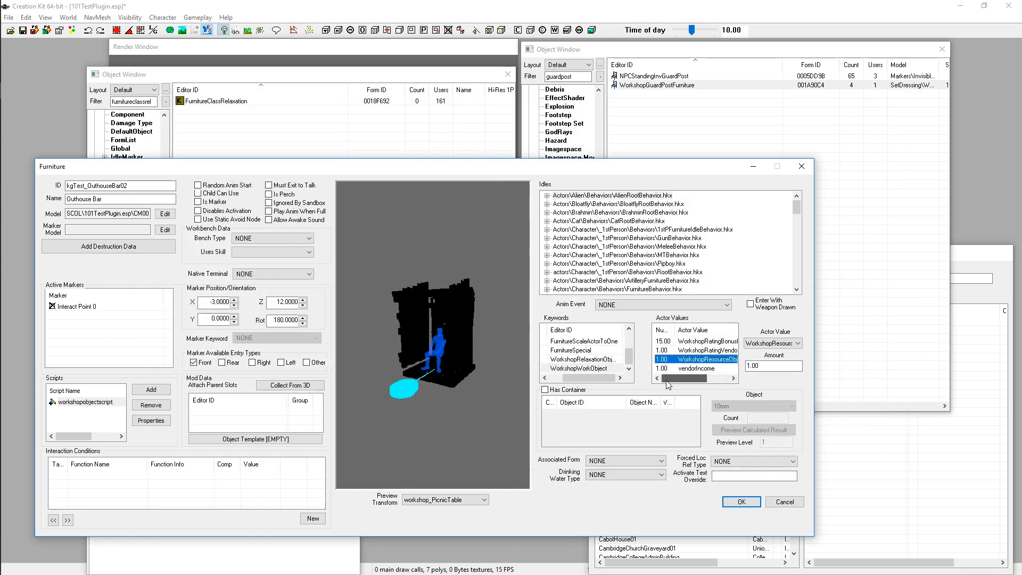
{"action": "left_click", "coordinate": [701, 369]}
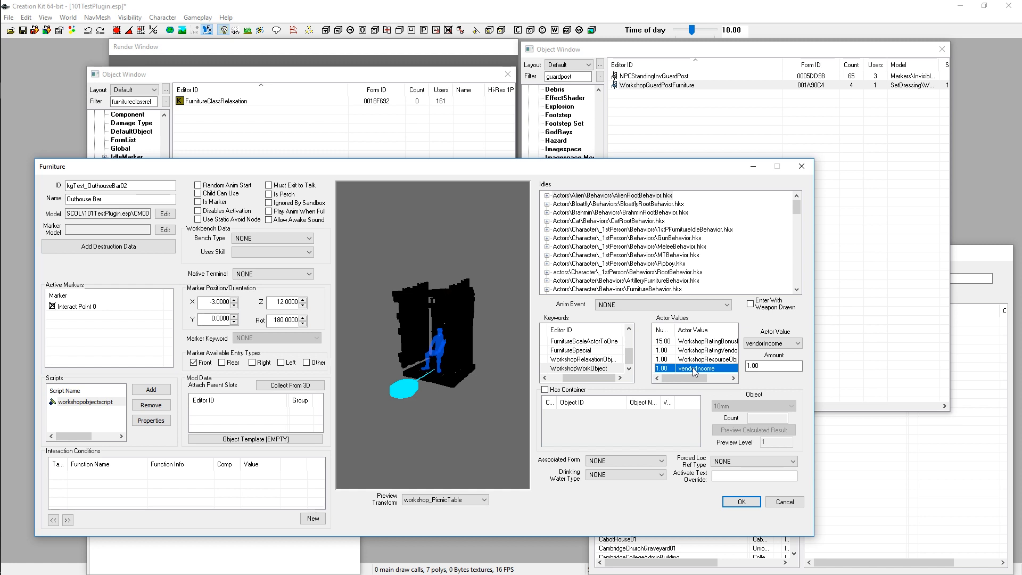
{"action": "left_click", "coordinate": [761, 365]}
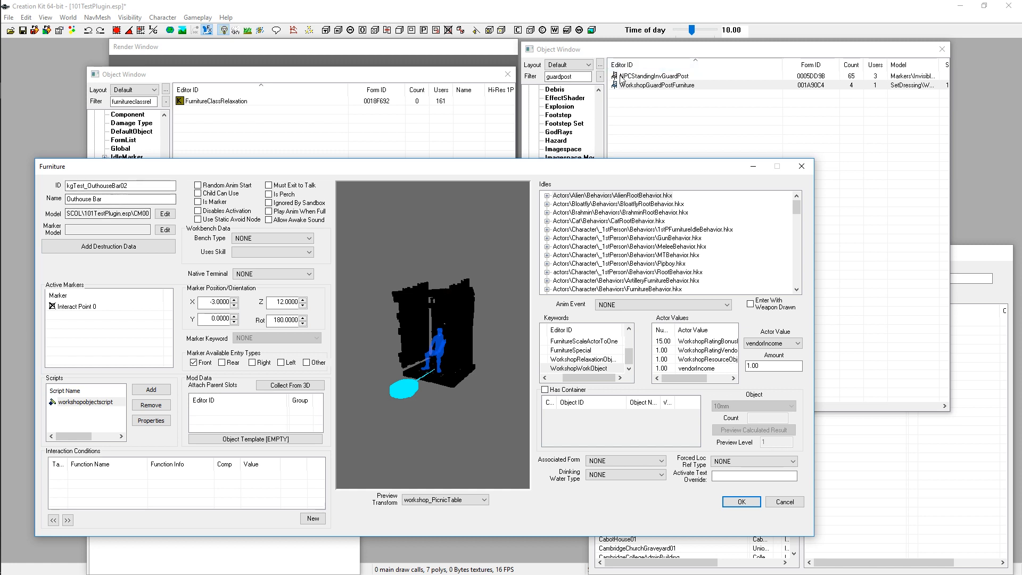
Filter the furniture objects by "bar" and open WorkshopBar02 for comparison
{"action": "left_click", "coordinate": [591, 76]}
{"action": "type", "text": "bar"}
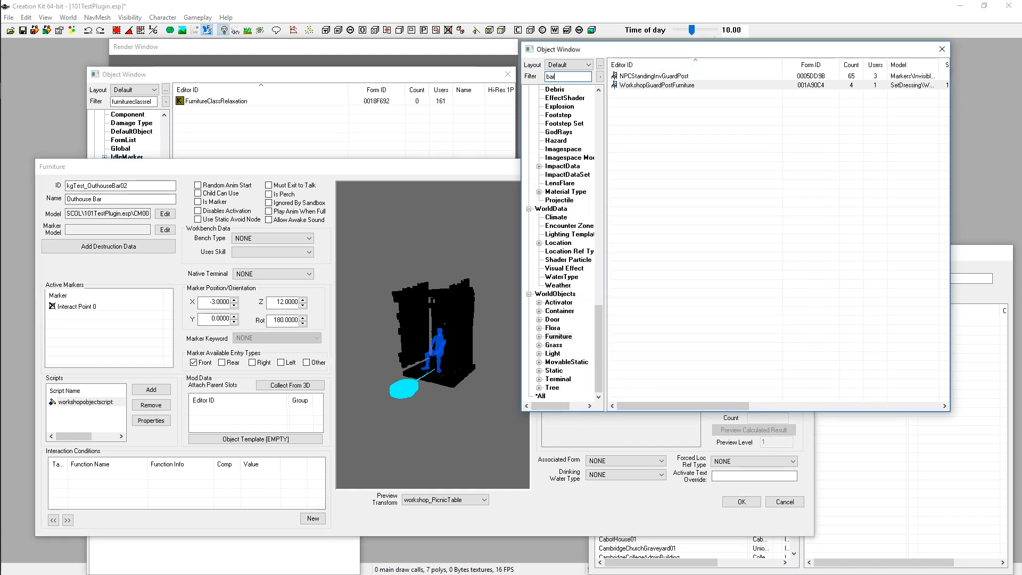
{"action": "left_click", "coordinate": [659, 166]}
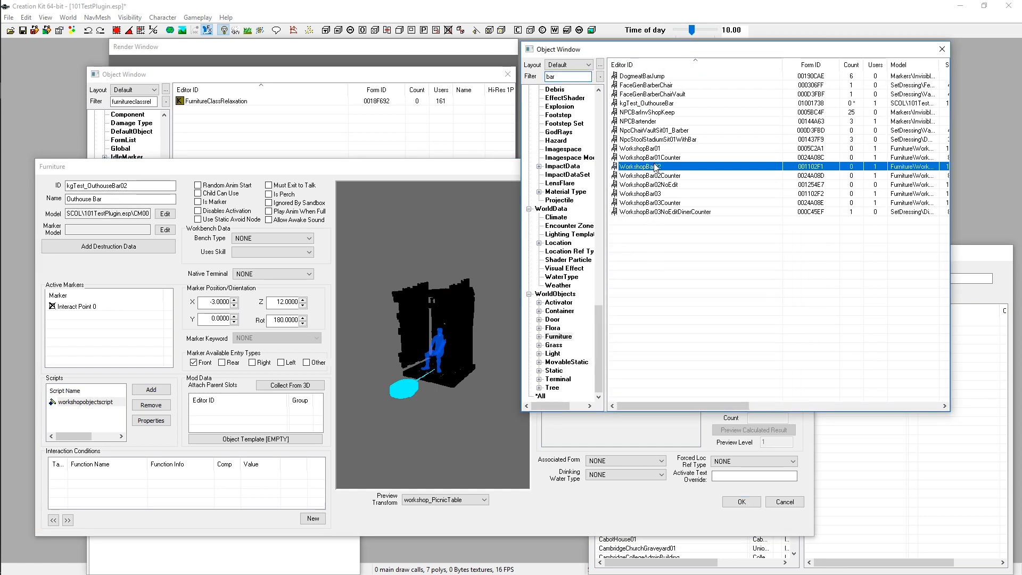
{"action": "key", "text": "Return"}
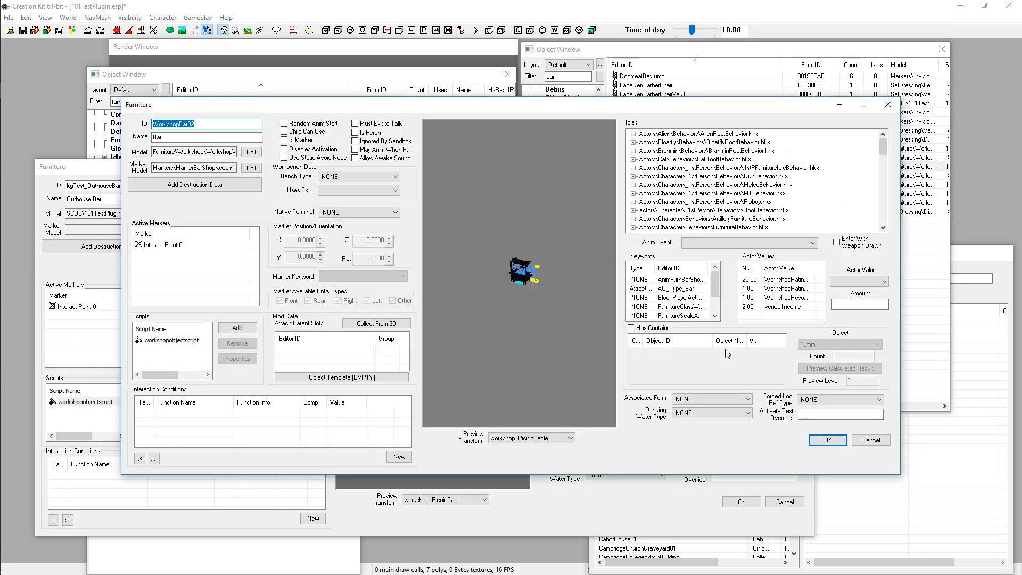
Check WorkshopBar02's vendorIncome amount and preview its model up close, and return to the outhouse bar without saving
{"action": "left_click", "coordinate": [785, 306]}
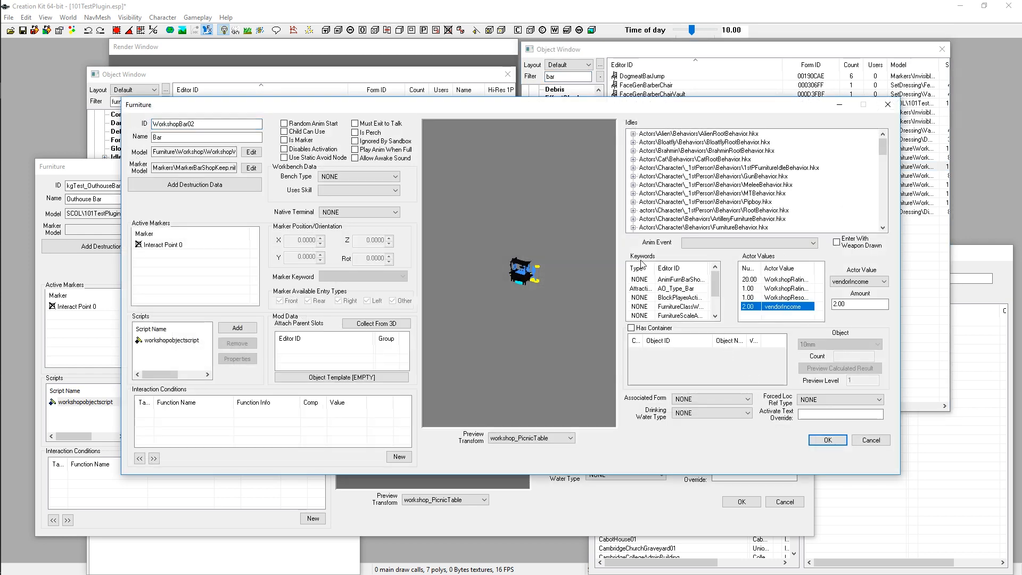
{"action": "scroll", "coordinate": [543, 314], "scroll_direction": "up", "scroll_amount": 4}
{"action": "scroll", "coordinate": [544, 320], "scroll_direction": "up", "scroll_amount": 5}
{"action": "scroll", "coordinate": [484, 352], "scroll_direction": "down", "scroll_amount": 4}
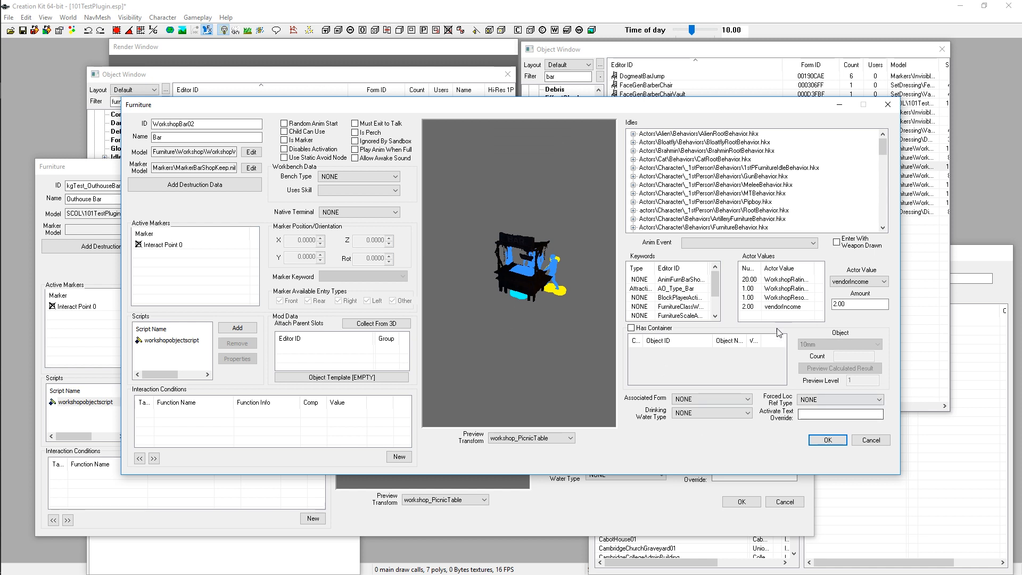
{"action": "left_click", "coordinate": [865, 441]}
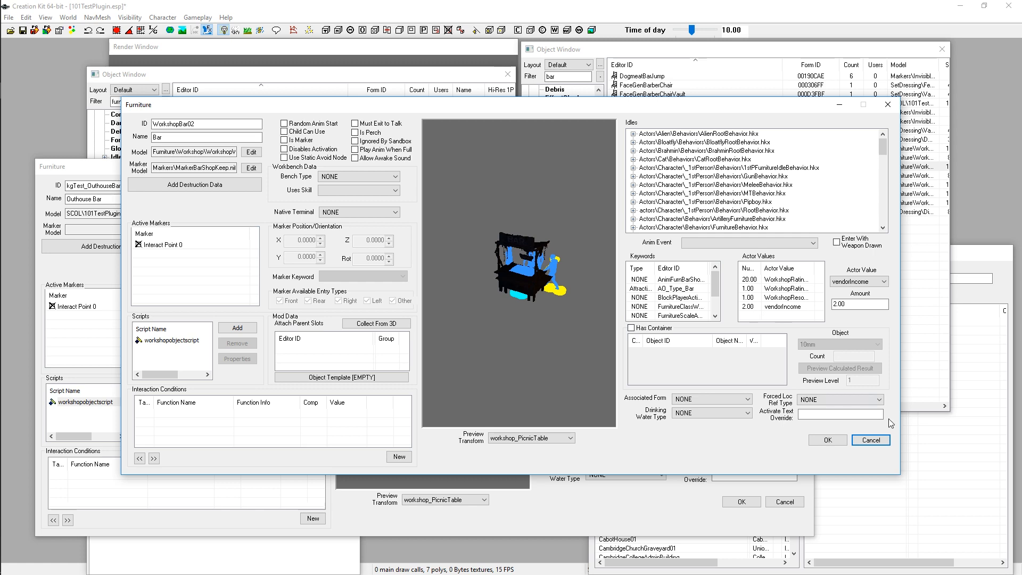
{"action": "left_click", "coordinate": [871, 440]}
{"action": "left_click", "coordinate": [467, 171]}
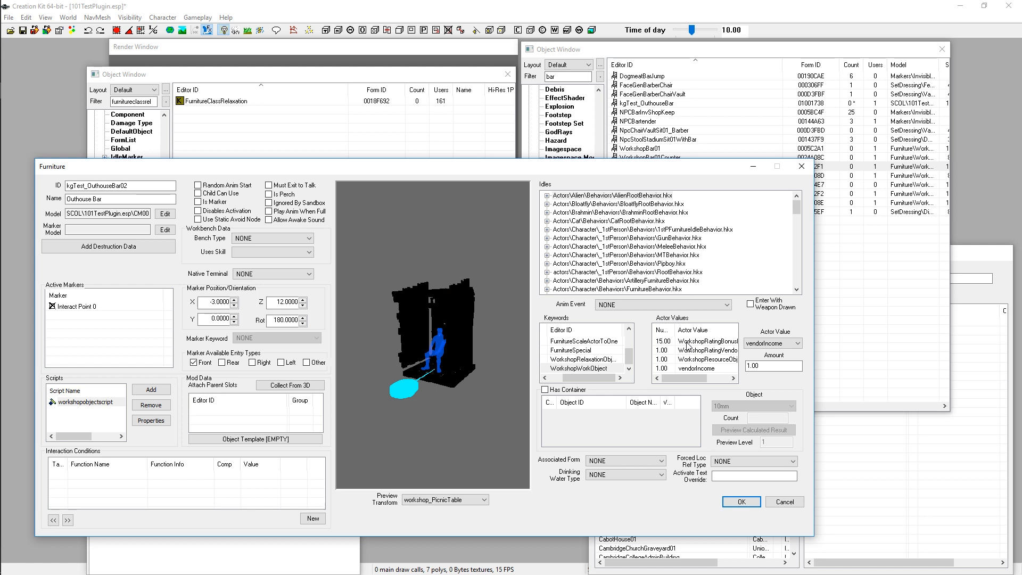
Examine the amounts of the outhouse bar's vendorIncome, WorkshopRatingBonusHappiness and WorkshopResourceObject actor values, and read their full names
{"action": "left_click", "coordinate": [696, 368]}
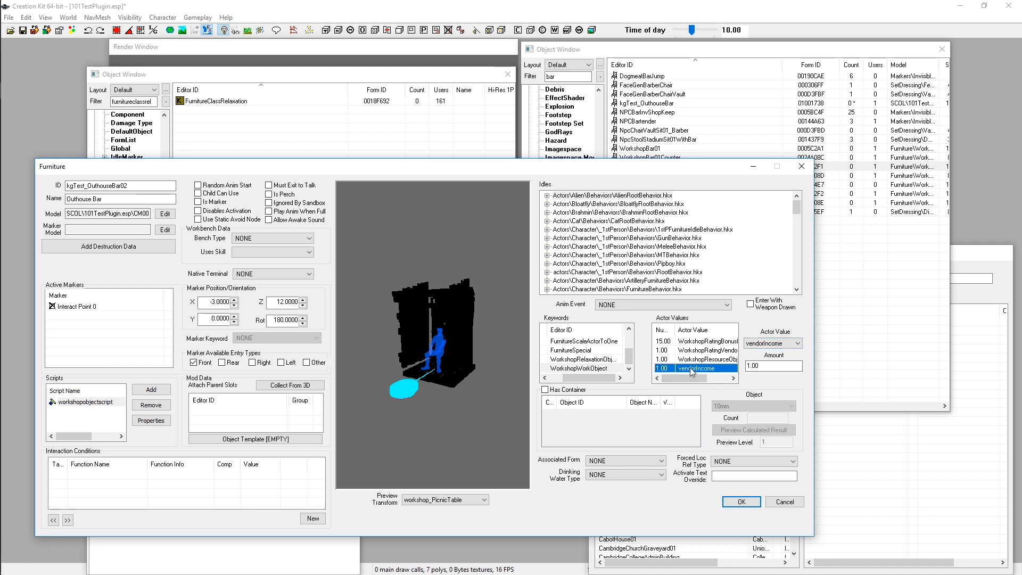
{"action": "left_click", "coordinate": [694, 344]}
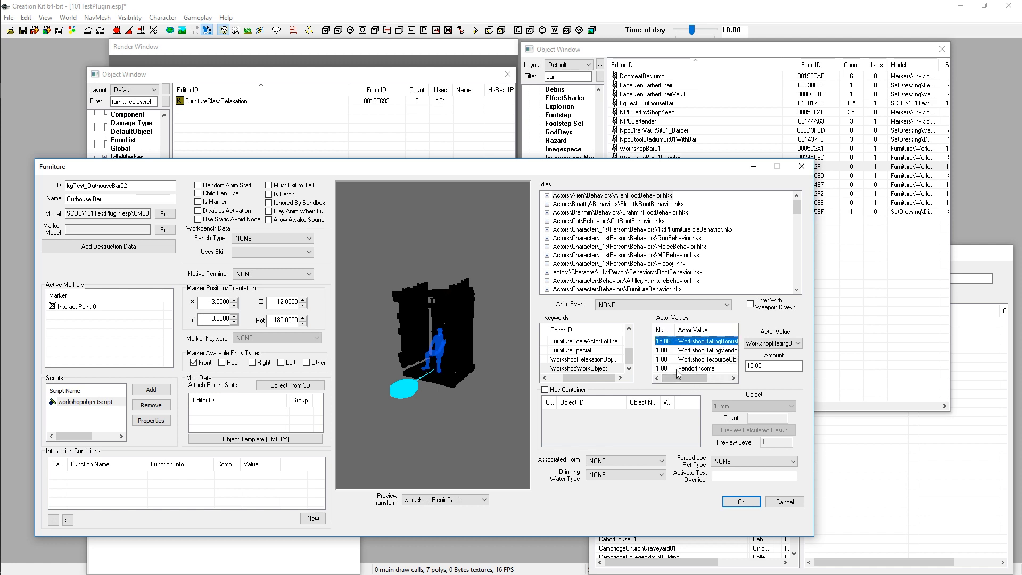
{"action": "left_click", "coordinate": [419, 361]}
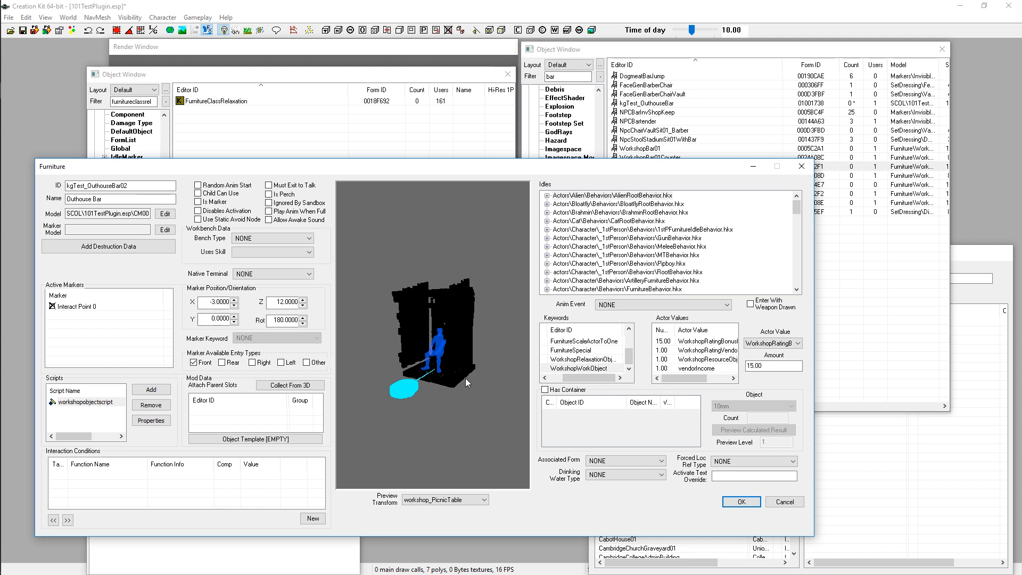
{"action": "left_click", "coordinate": [718, 379]}
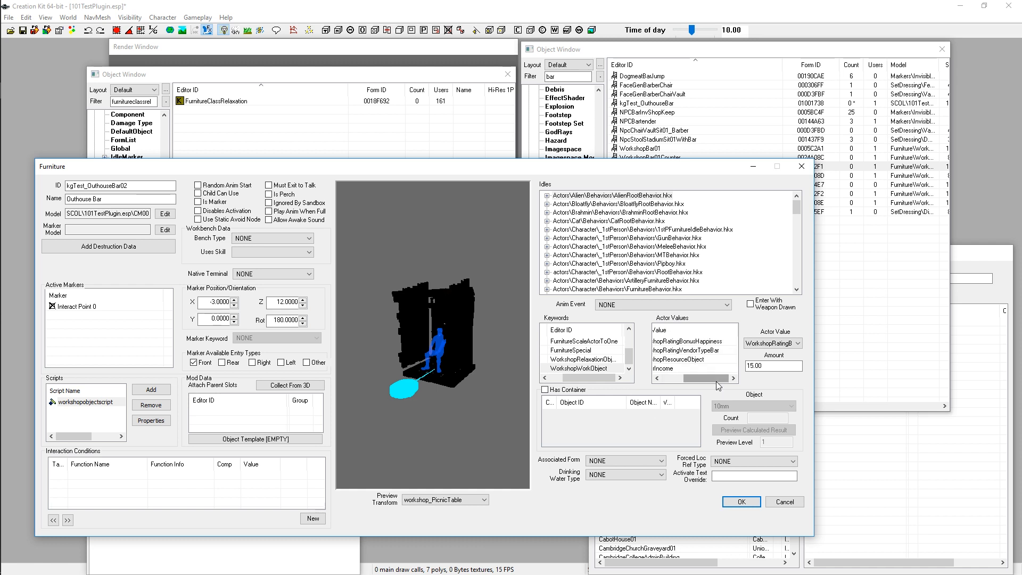
{"action": "left_click_drag", "start_coordinate": [706, 378], "coordinate": [683, 378]}
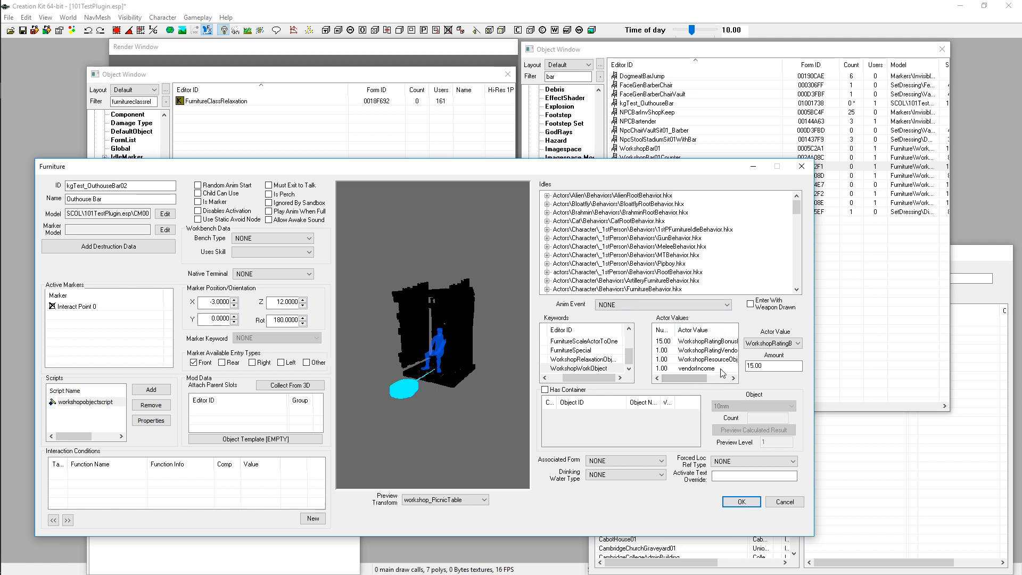
{"action": "mouse_move", "coordinate": [692, 378]}
{"action": "left_mouse_down"}
{"action": "mouse_move", "coordinate": [718, 385]}
{"action": "mouse_move", "coordinate": [684, 384]}
{"action": "left_mouse_up"}
{"action": "left_click", "coordinate": [666, 359]}
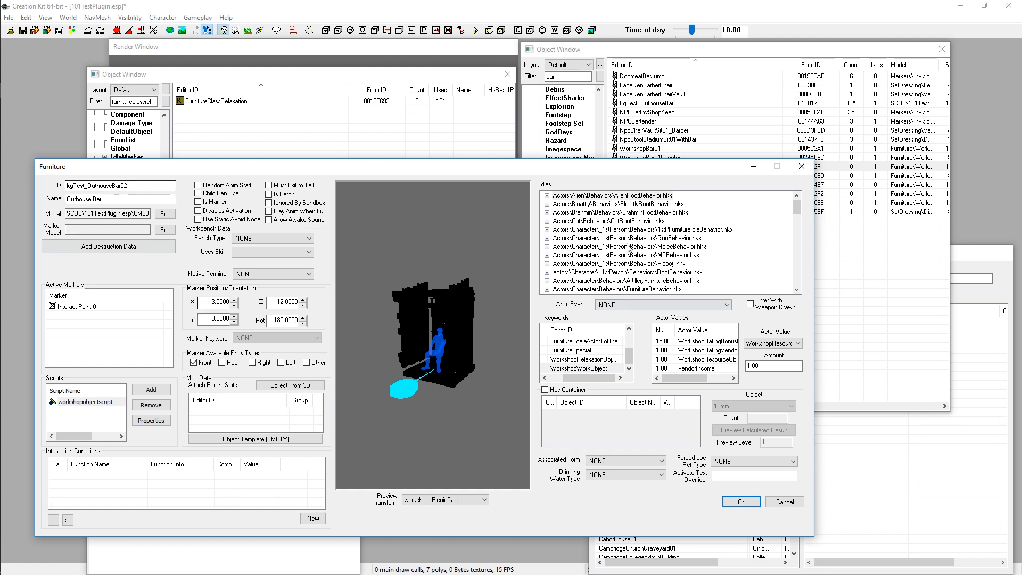
Enable the outhouse bar's Has Container option, view the commands for its item list, and disable the option again
{"action": "left_click_drag", "start_coordinate": [516, 170], "coordinate": [514, 144]}
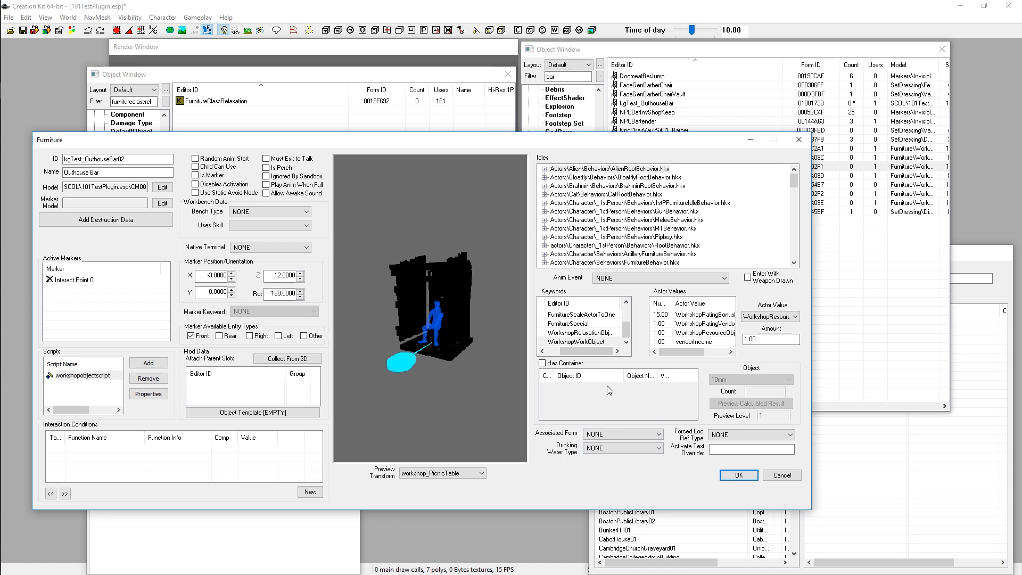
{"action": "left_click", "coordinate": [542, 364]}
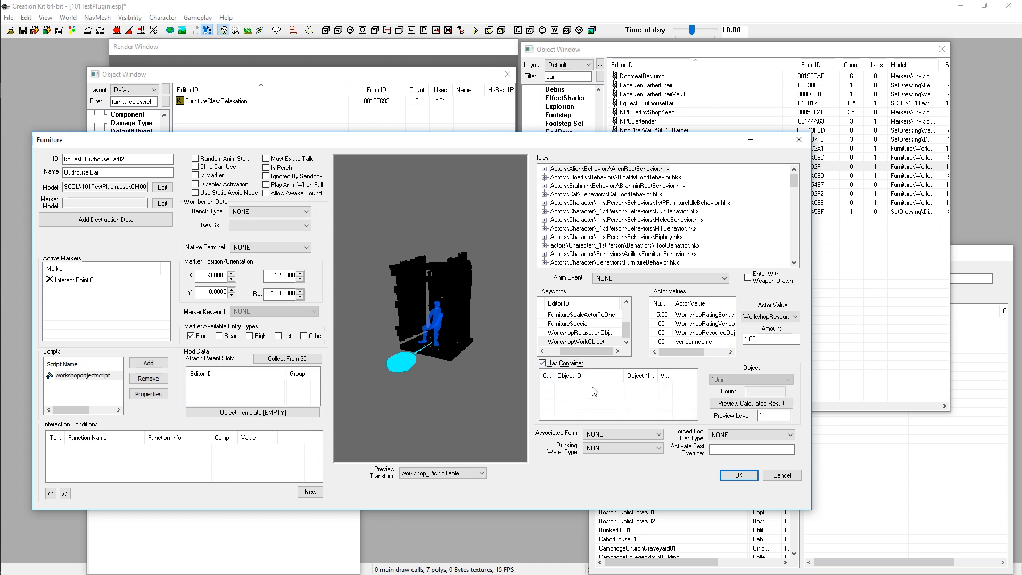
{"action": "right_click", "coordinate": [569, 388]}
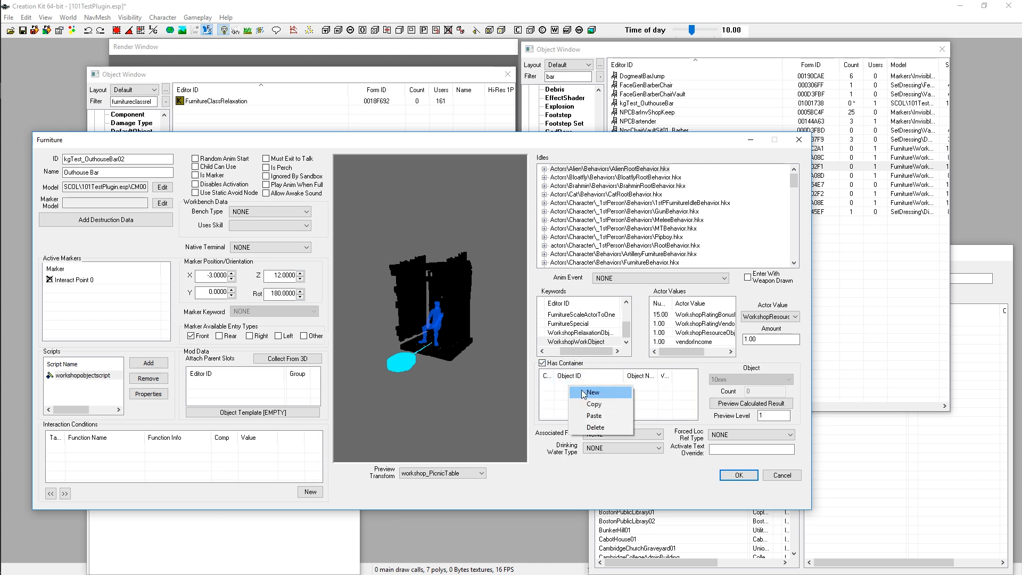
{"action": "left_click", "coordinate": [553, 389]}
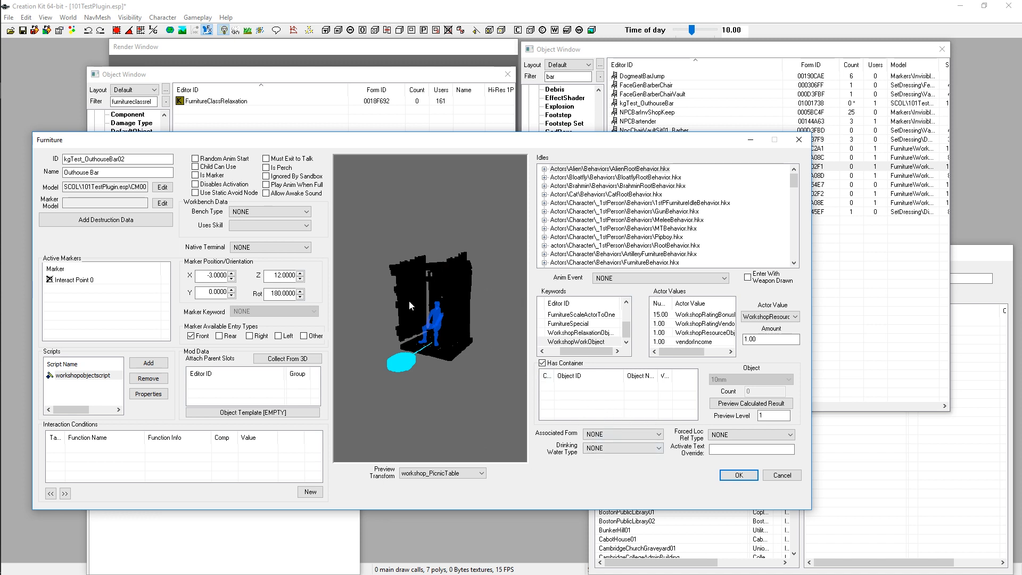
{"action": "left_click", "coordinate": [562, 365]}
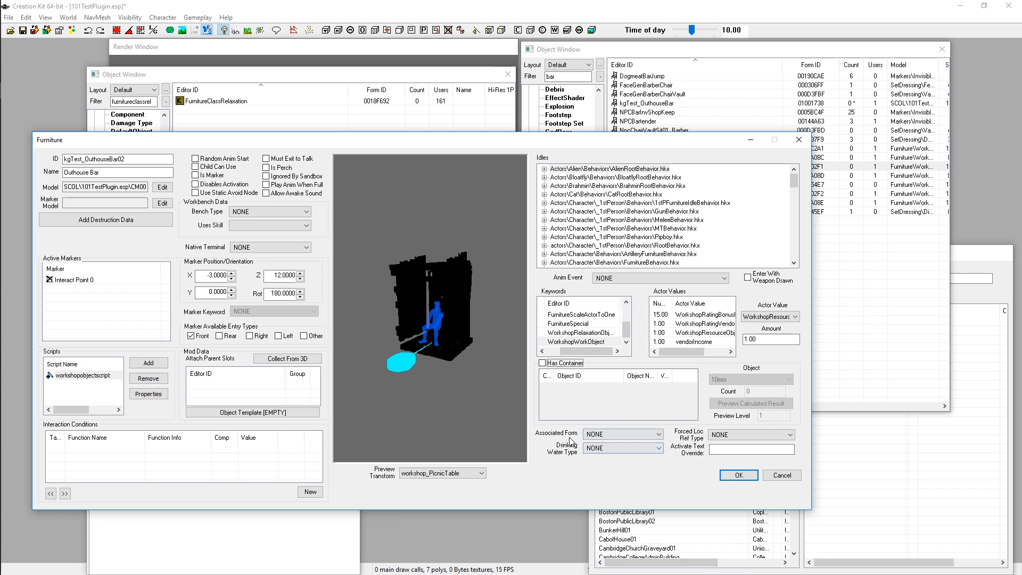
Check the outhouse bar's Associated Form setting, filter the furniture objects by "water", and open WaterPump01Furn for comparison
{"action": "left_click", "coordinate": [602, 435]}
{"action": "left_click", "coordinate": [601, 435]}
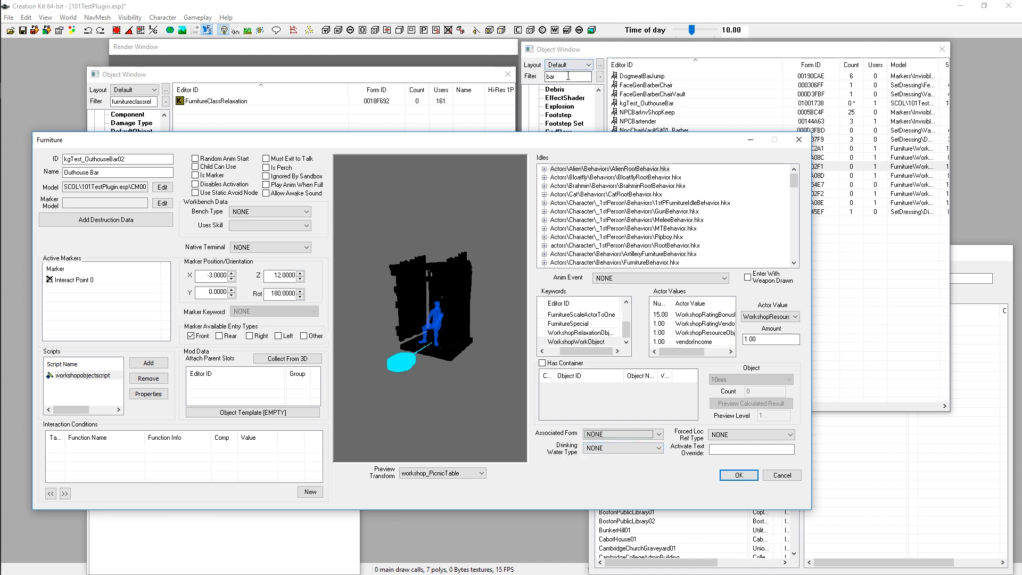
{"action": "left_click_drag", "start_coordinate": [586, 141], "coordinate": [569, 168]}
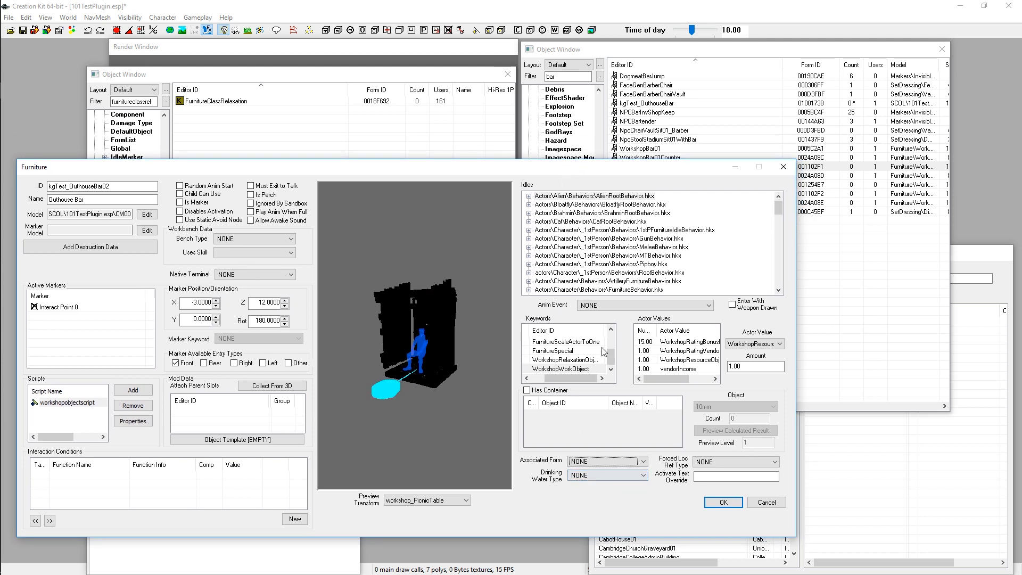
{"action": "double_click", "coordinate": [562, 76]}
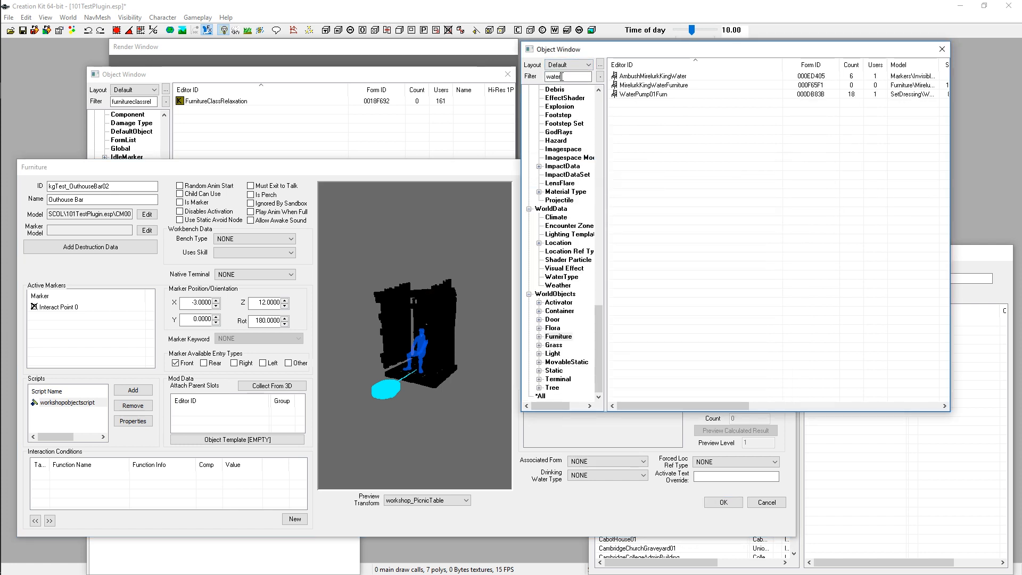
{"action": "left_click", "coordinate": [645, 95]}
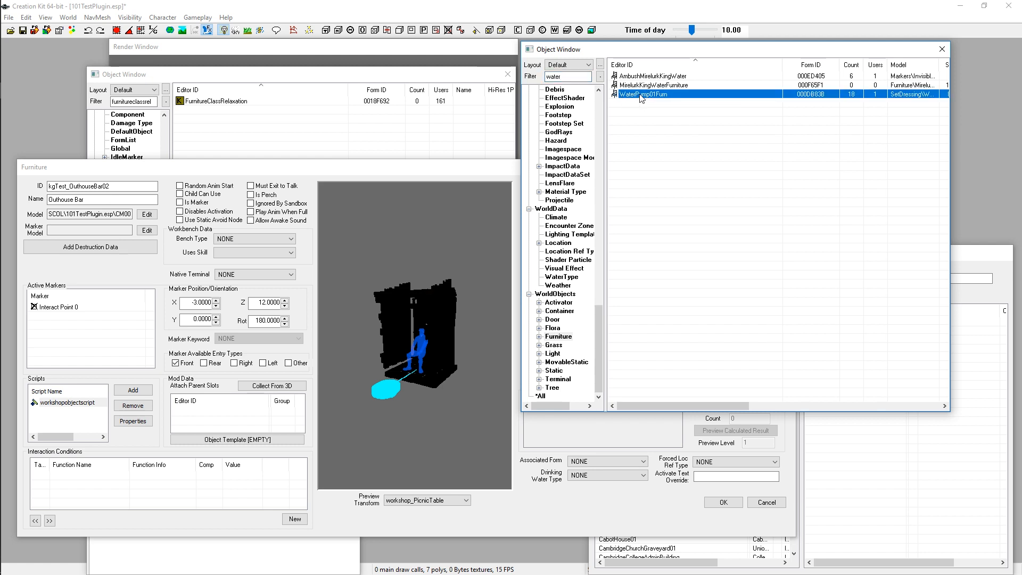
{"action": "double_click", "coordinate": [641, 95]}
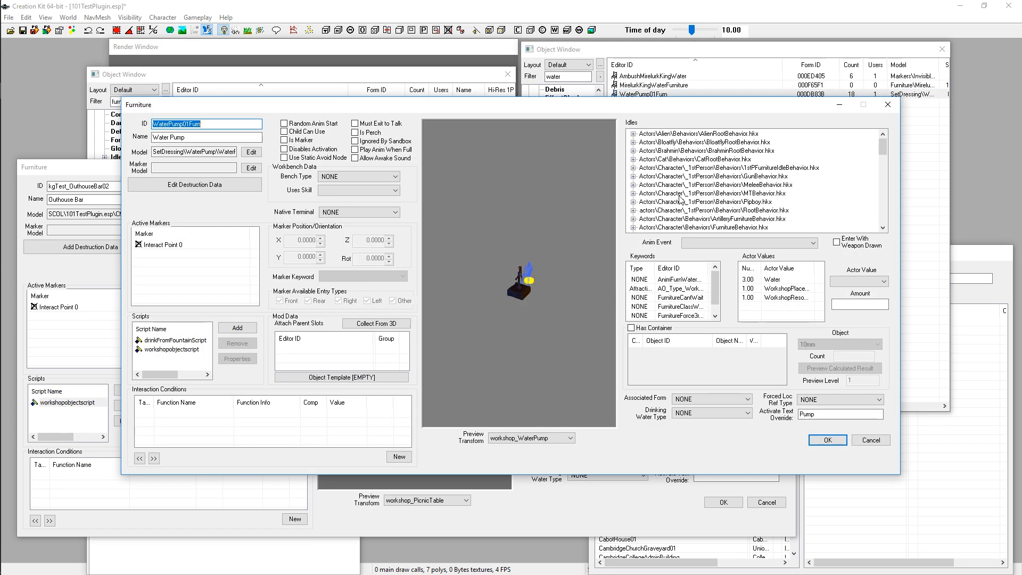
Examine the water pump's keywords, drinkFromFountainScript and Drinking Water Type setting, and close its form without saving
{"action": "scroll", "coordinate": [709, 290], "scroll_direction": "down", "scroll_amount": 1}
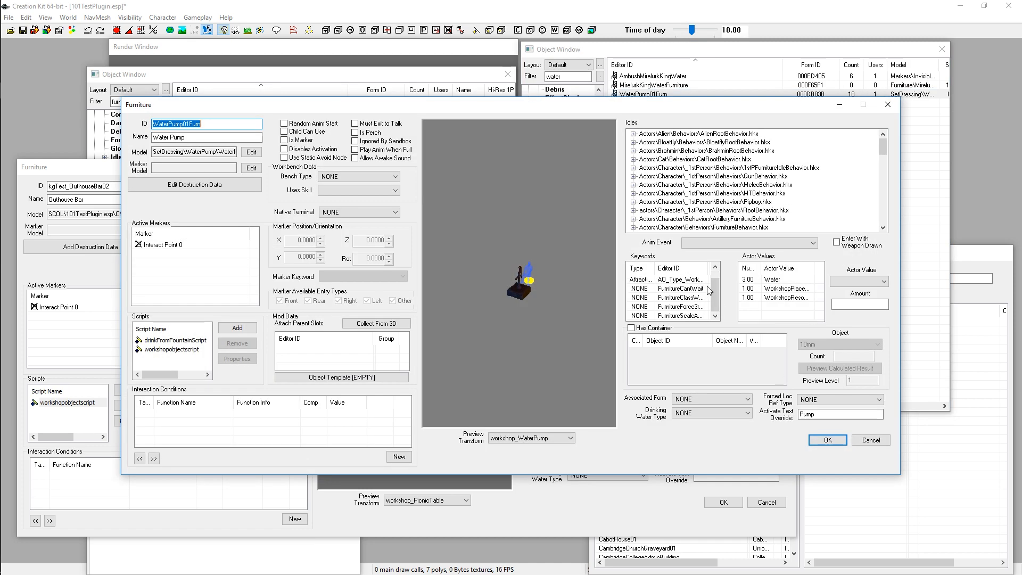
{"action": "left_click", "coordinate": [159, 124]}
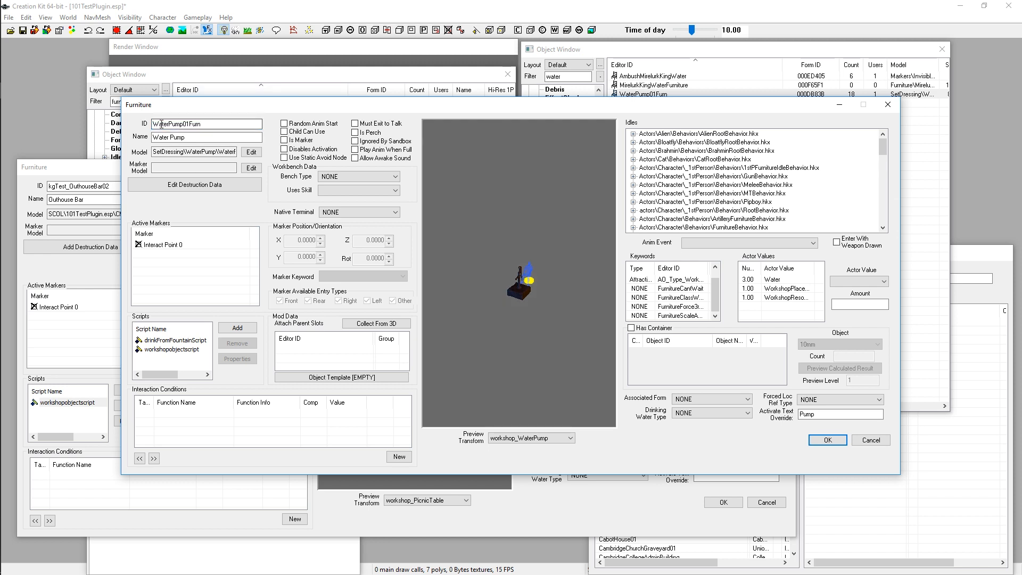
{"action": "double_click", "coordinate": [554, 76]}
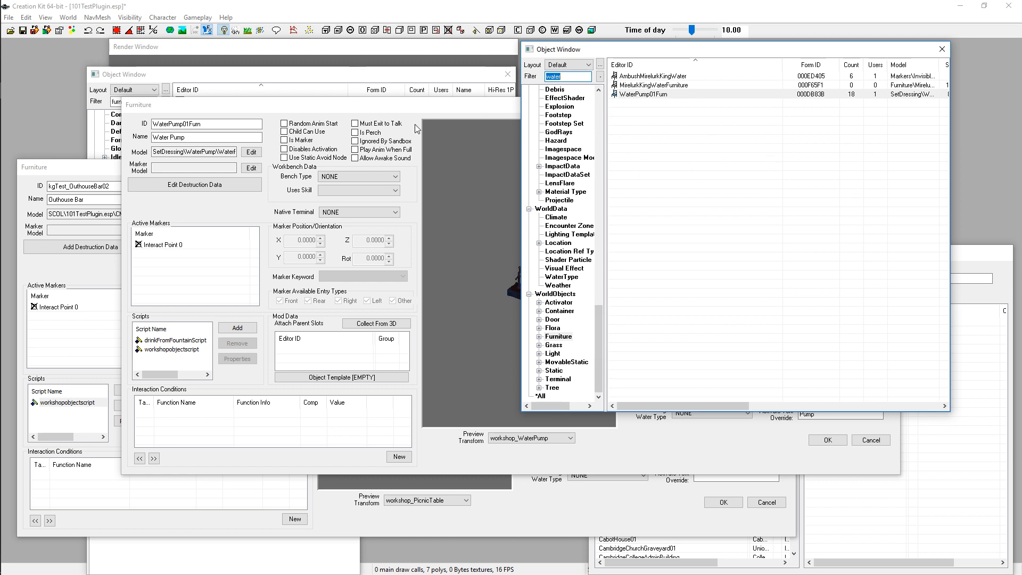
{"action": "left_click", "coordinate": [487, 119]}
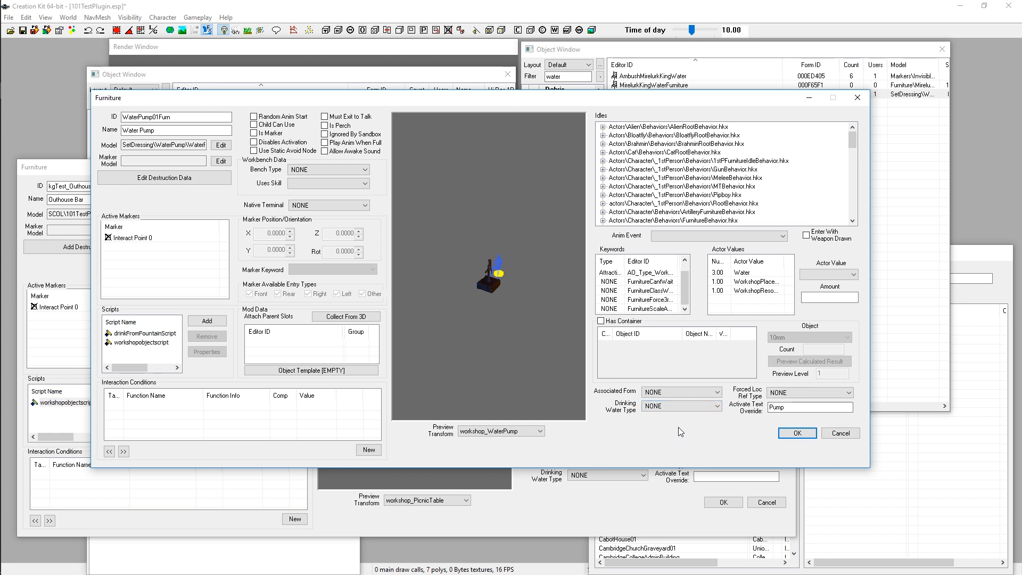
{"action": "left_click", "coordinate": [133, 334]}
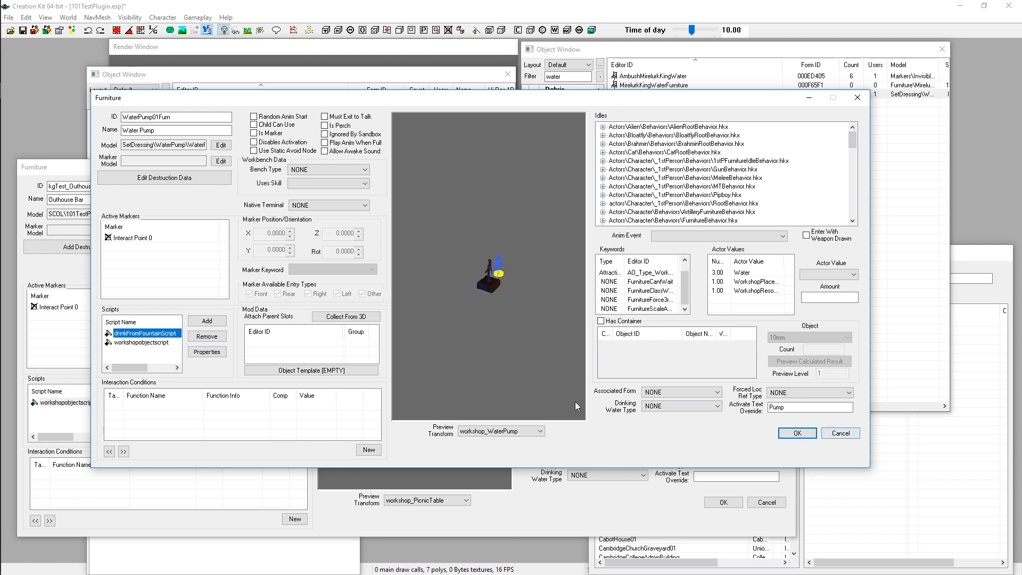
{"action": "left_click", "coordinate": [662, 409]}
{"action": "left_click", "coordinate": [663, 408]}
{"action": "double_click", "coordinate": [662, 409]}
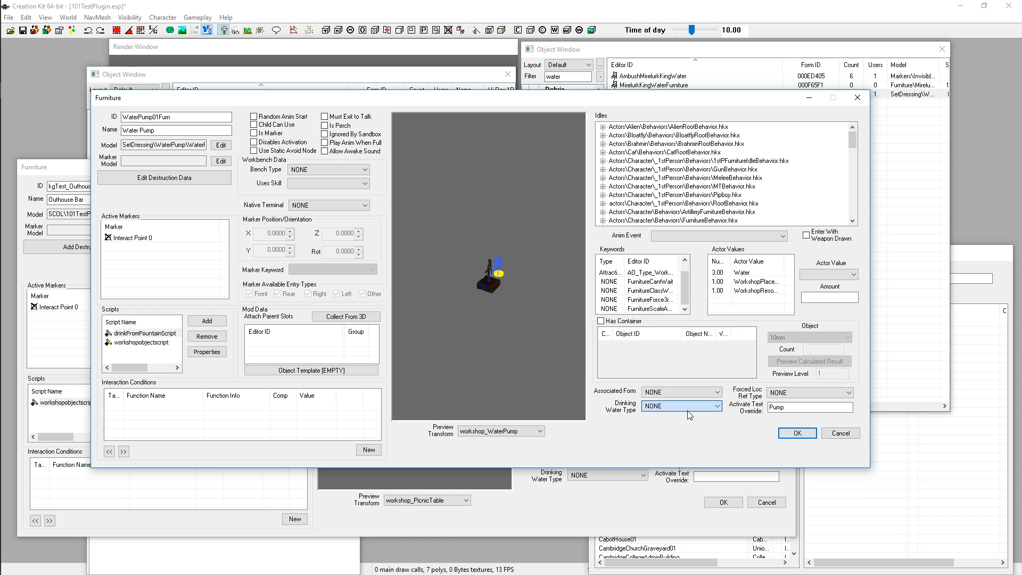
{"action": "left_click", "coordinate": [839, 434]}
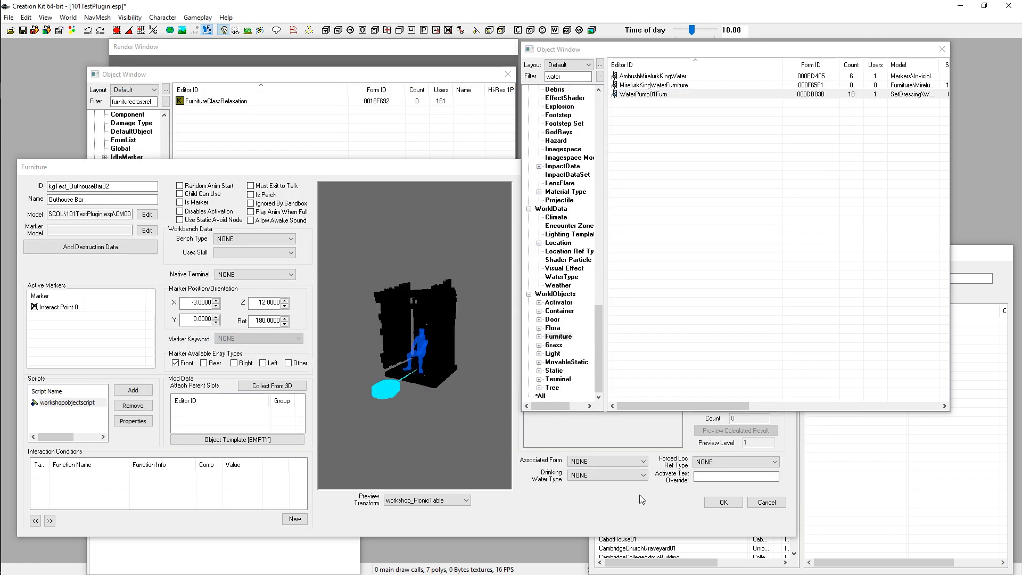
Compare the Activate Text Override of the outhouse bar and the water pump, preview the pump, and close the pump's form without saving
{"action": "left_click", "coordinate": [713, 479]}
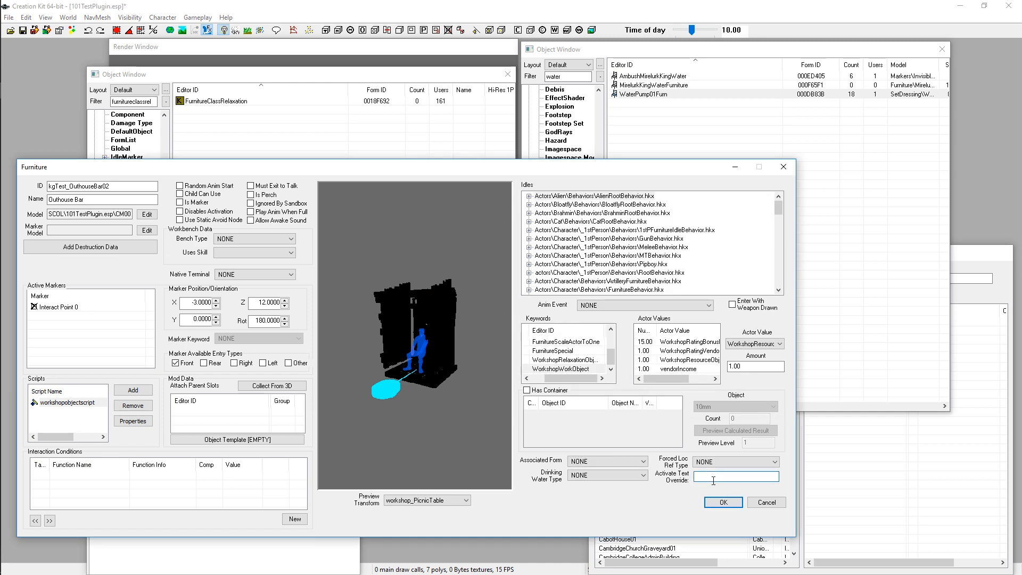
{"action": "left_click", "coordinate": [636, 95]}
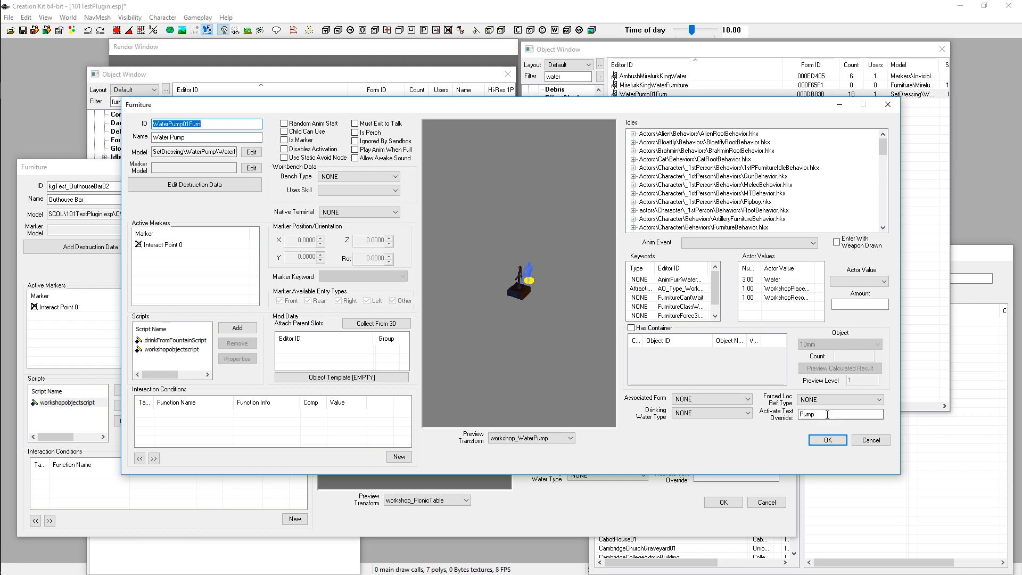
{"action": "double_click", "coordinate": [827, 414]}
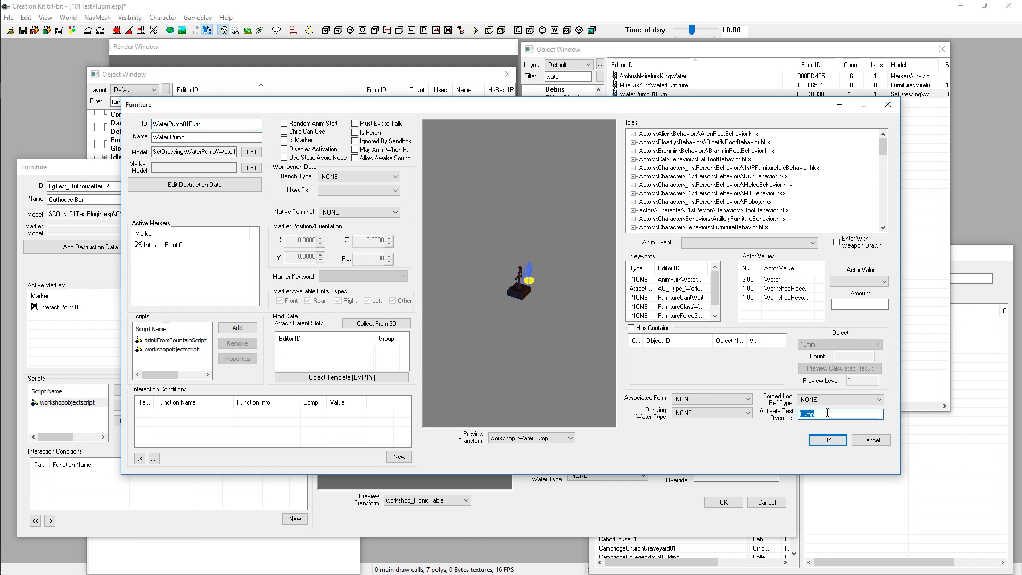
{"action": "left_click", "coordinate": [735, 478]}
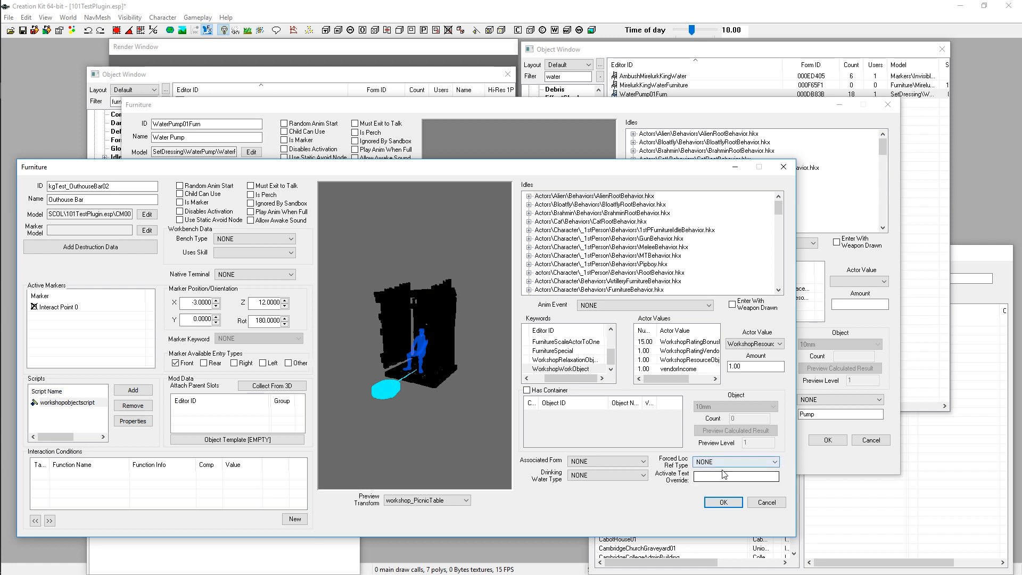
{"action": "left_click", "coordinate": [835, 423]}
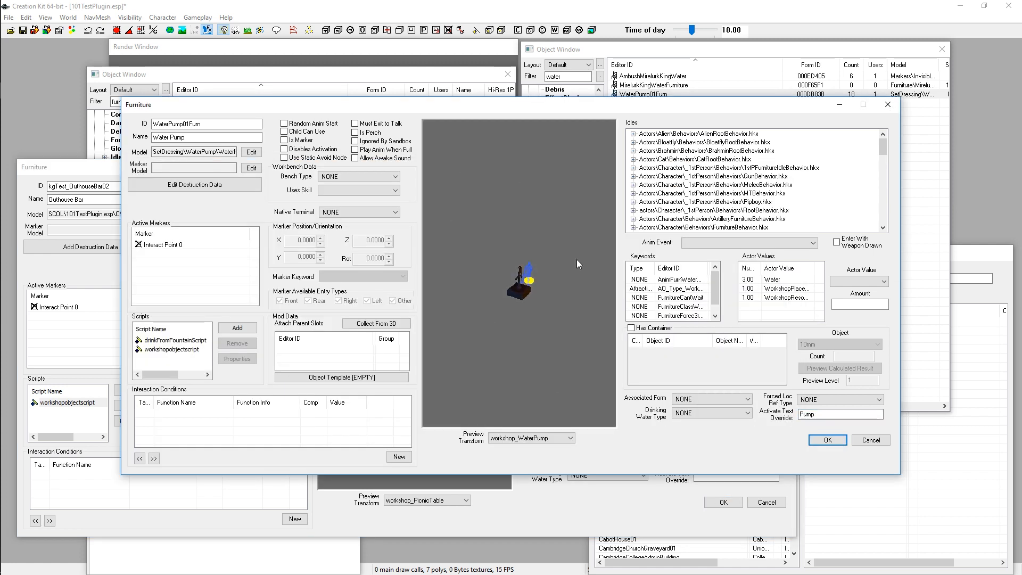
{"action": "left_click_drag", "start_coordinate": [577, 260], "coordinate": [531, 284]}
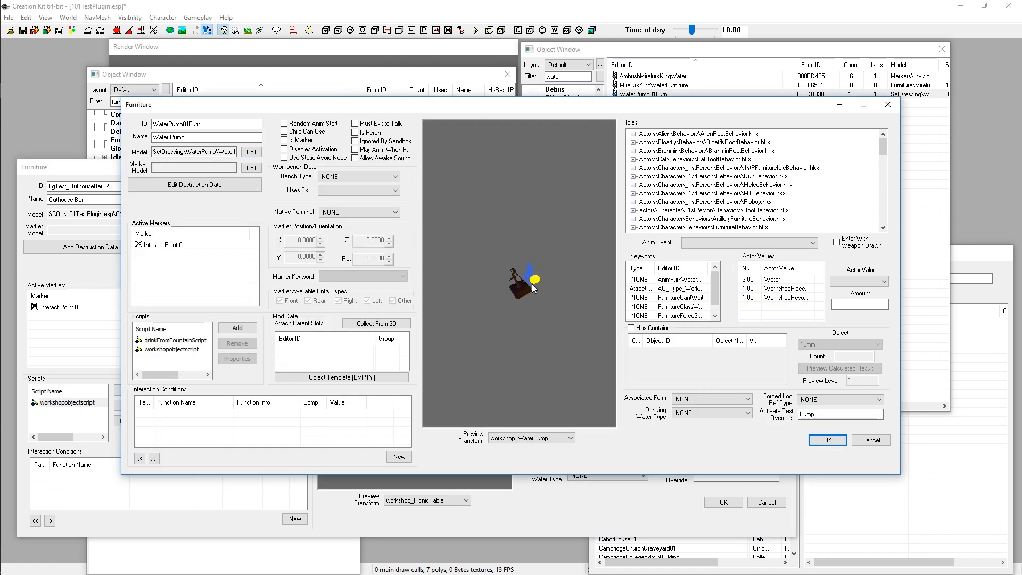
{"action": "left_click", "coordinate": [871, 439]}
{"action": "left_click", "coordinate": [718, 476]}
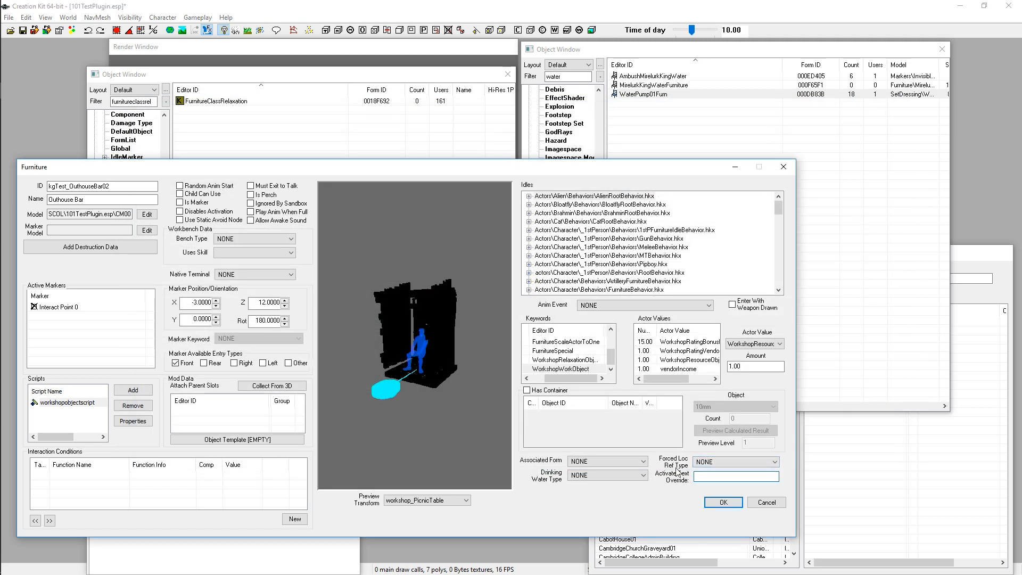
Check the outhouse bar's BlockPlayerActivation keyword against its Activate Text Override, and inspect the model preview from another angle
{"action": "mouse_move", "coordinate": [465, 398]}
{"action": "left_mouse_down"}
{"action": "mouse_move", "coordinate": [439, 367]}
{"action": "mouse_move", "coordinate": [453, 396]}
{"action": "left_mouse_up"}
{"action": "scroll", "coordinate": [586, 370], "scroll_direction": "up", "scroll_amount": 2}
{"action": "left_click", "coordinate": [575, 360]}
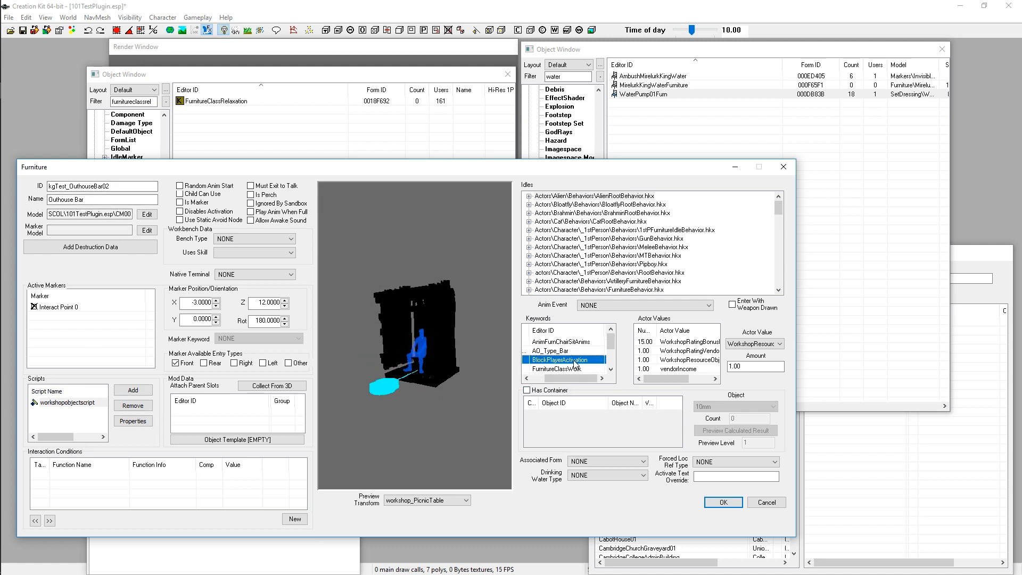
{"action": "left_click", "coordinate": [755, 476]}
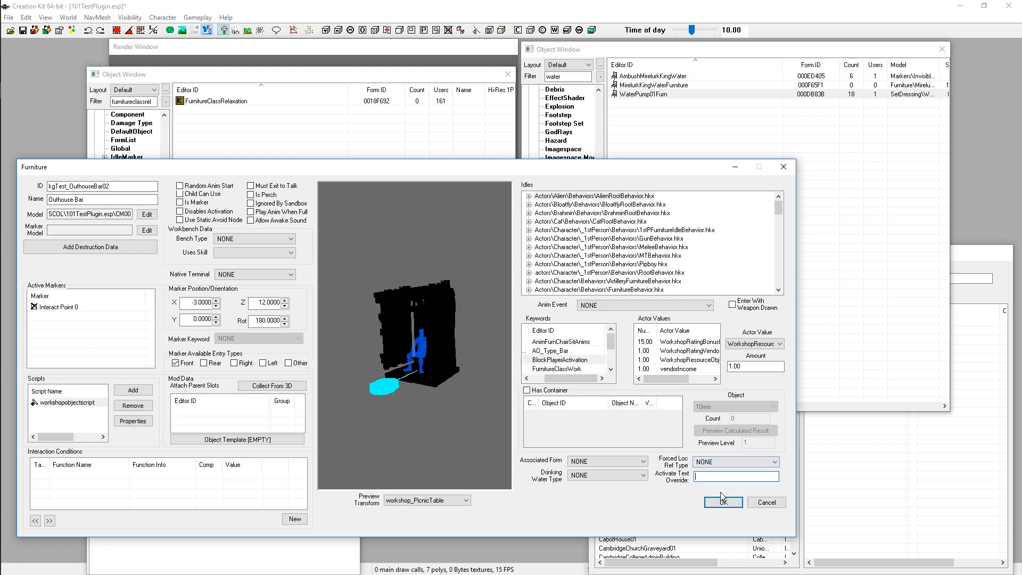
{"action": "left_click_drag", "start_coordinate": [477, 336], "coordinate": [484, 382]}
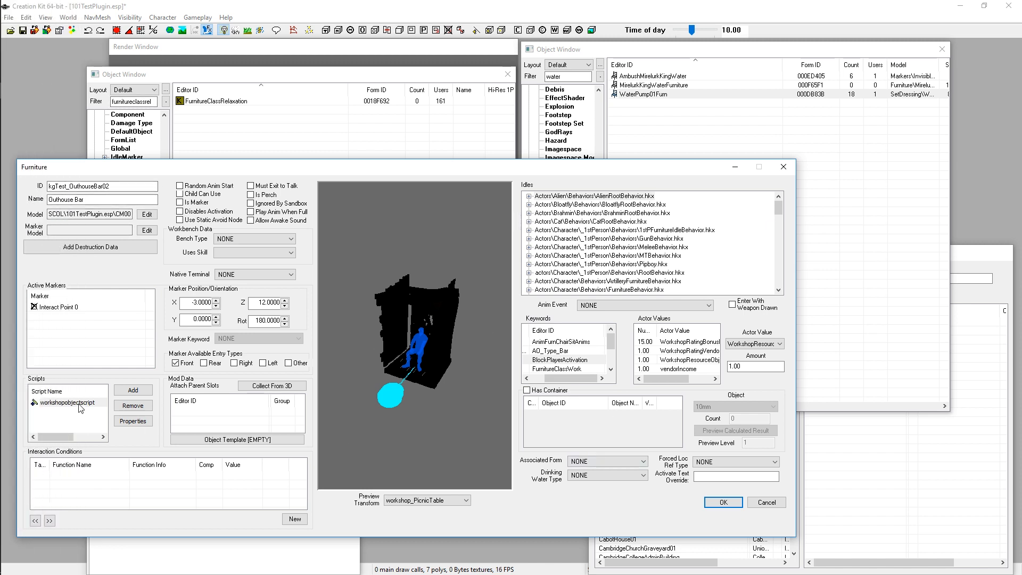
Open the properties of the workshopobjectscript attached to the outhouse bar and reposition their window to show the full property list
{"action": "mouse_move", "coordinate": [79, 408]}
{"action": "double_click", "coordinate": [79, 405]}
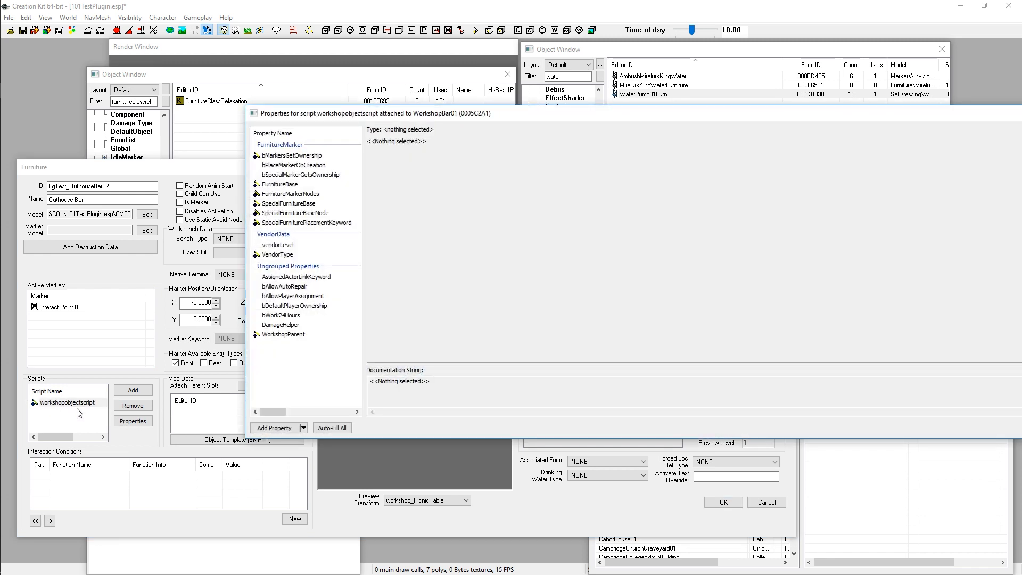
{"action": "left_click_drag", "start_coordinate": [347, 113], "coordinate": [216, 90]}
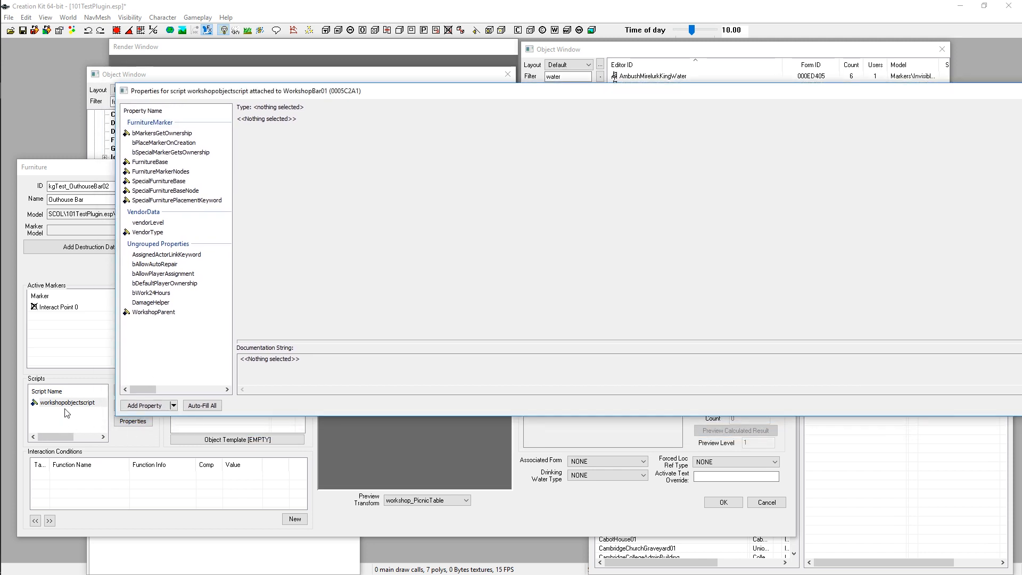
Close the script properties window and reselect workshopobjectscript in the outhouse bar's script list
{"action": "double_click", "coordinate": [124, 91]}
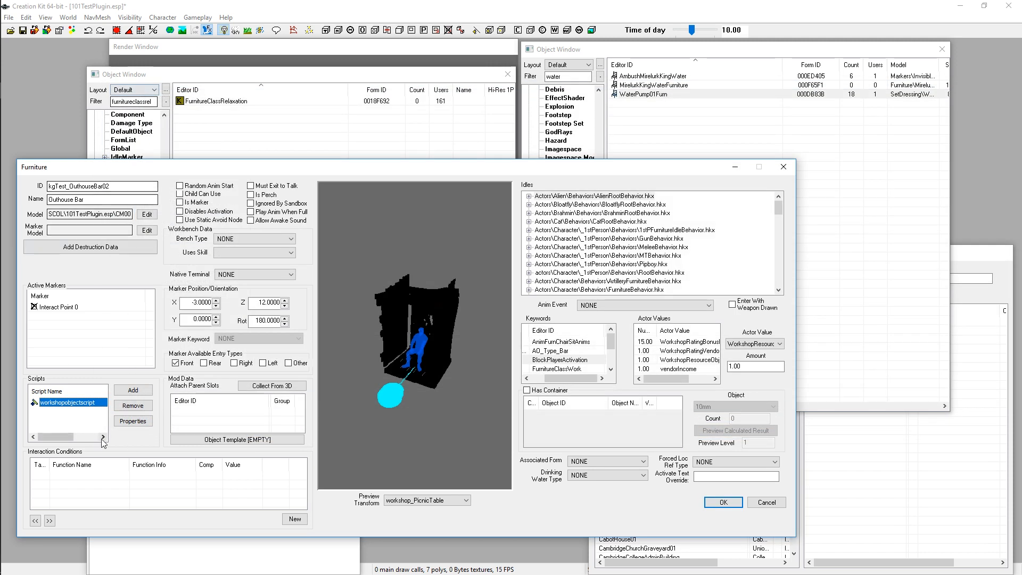
{"action": "left_click", "coordinate": [75, 417]}
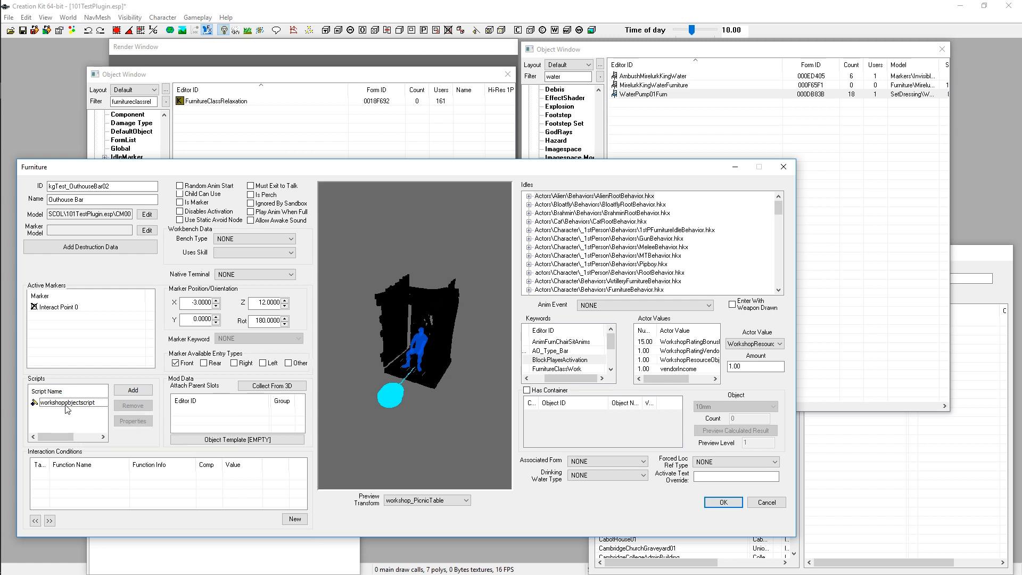
{"action": "mouse_move", "coordinate": [77, 409]}
{"action": "left_click", "coordinate": [45, 403]}
{"action": "left_click", "coordinate": [64, 417]}
{"action": "left_click", "coordinate": [54, 402]}
{"action": "left_click", "coordinate": [59, 418]}
{"action": "left_click", "coordinate": [46, 405]}
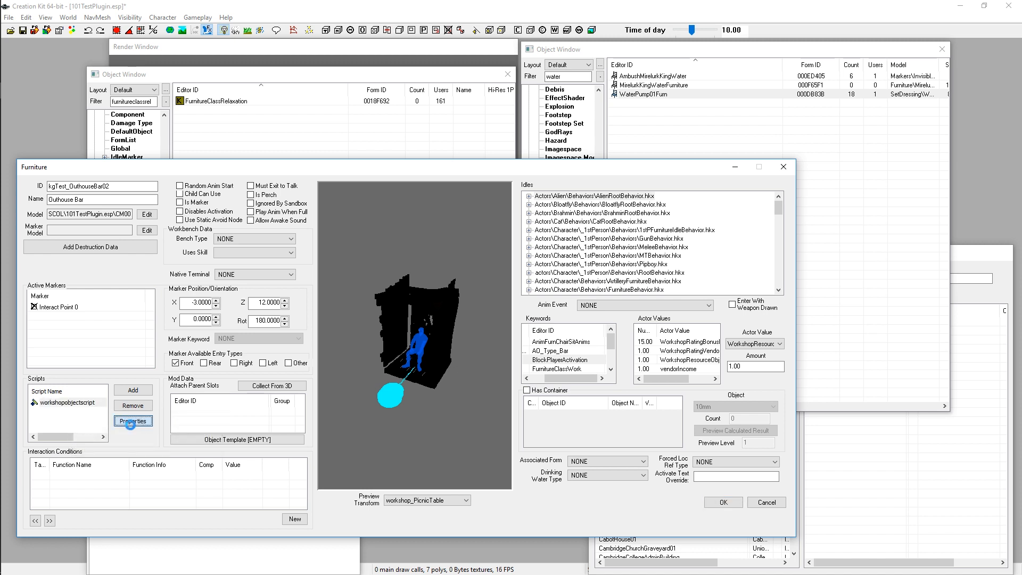
Reopen the properties of workshopobjectscript and inspect the object assigned to its WorkshopParent property
{"action": "left_click", "coordinate": [132, 426]}
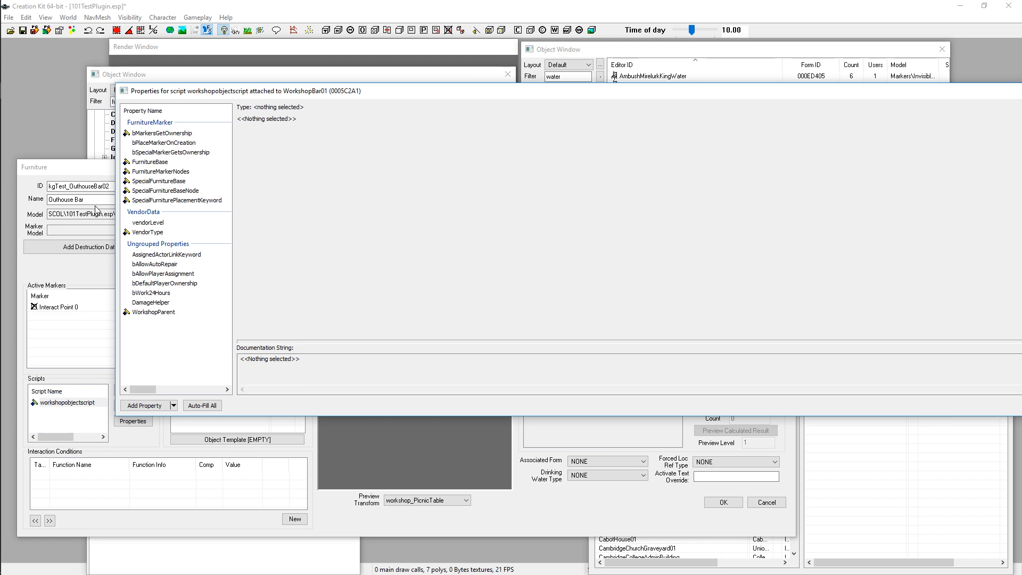
{"action": "left_click", "coordinate": [144, 316]}
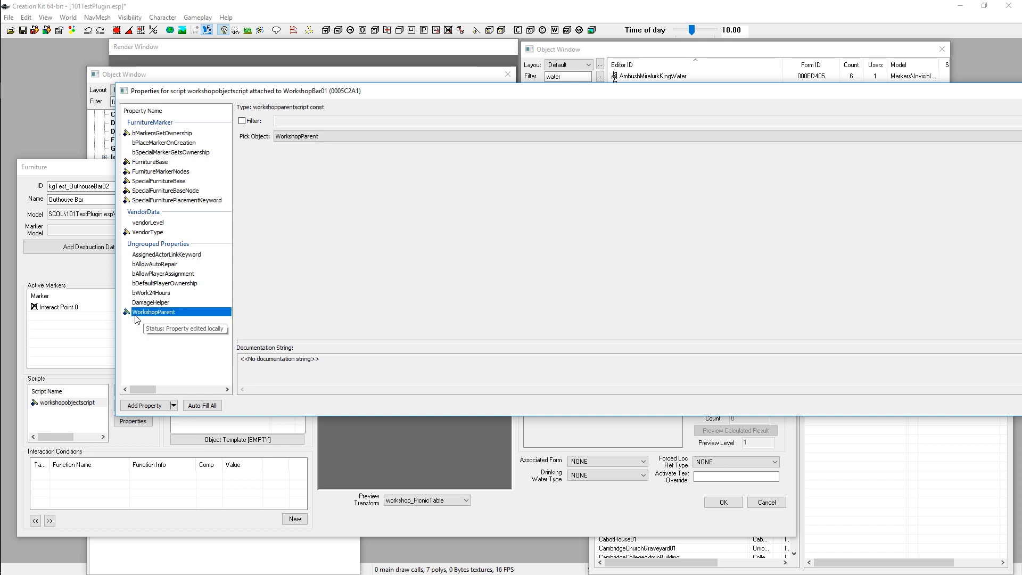
{"action": "left_click", "coordinate": [309, 136]}
{"action": "left_click", "coordinate": [301, 153]}
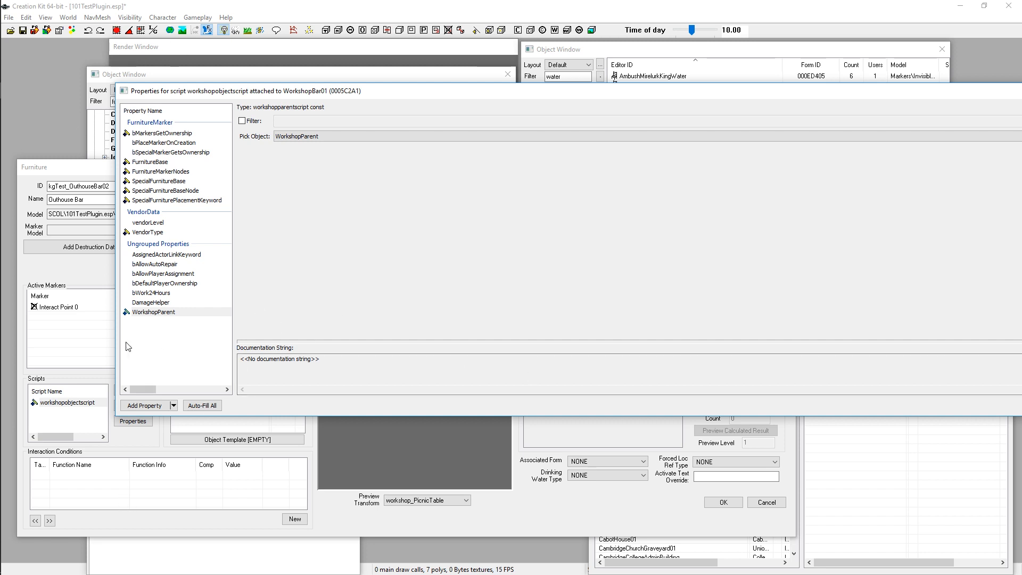
{"action": "left_click", "coordinate": [153, 315]}
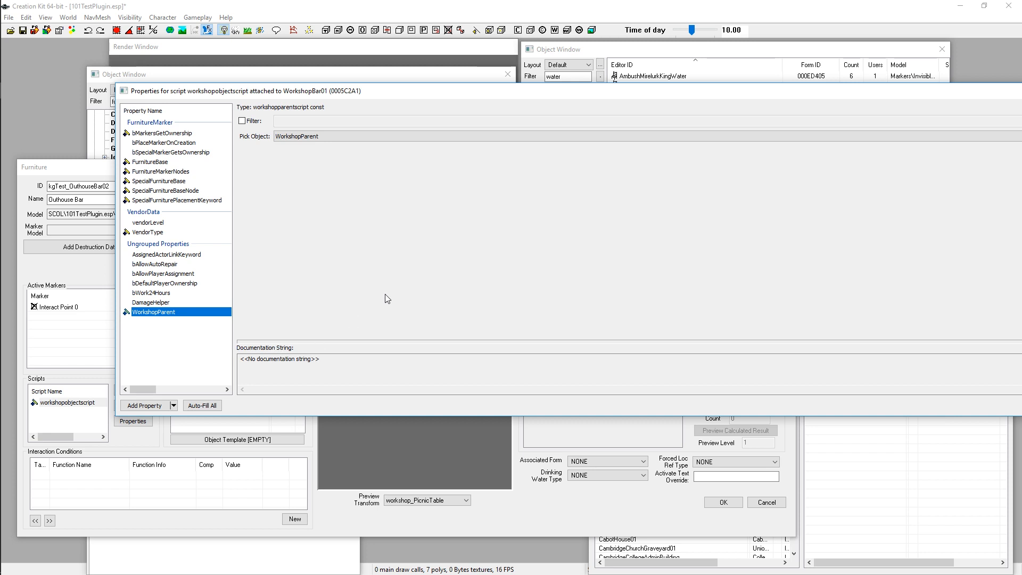
Read the description of the bWork24Hours property and give it a locally edited value
{"action": "left_click", "coordinate": [149, 294]}
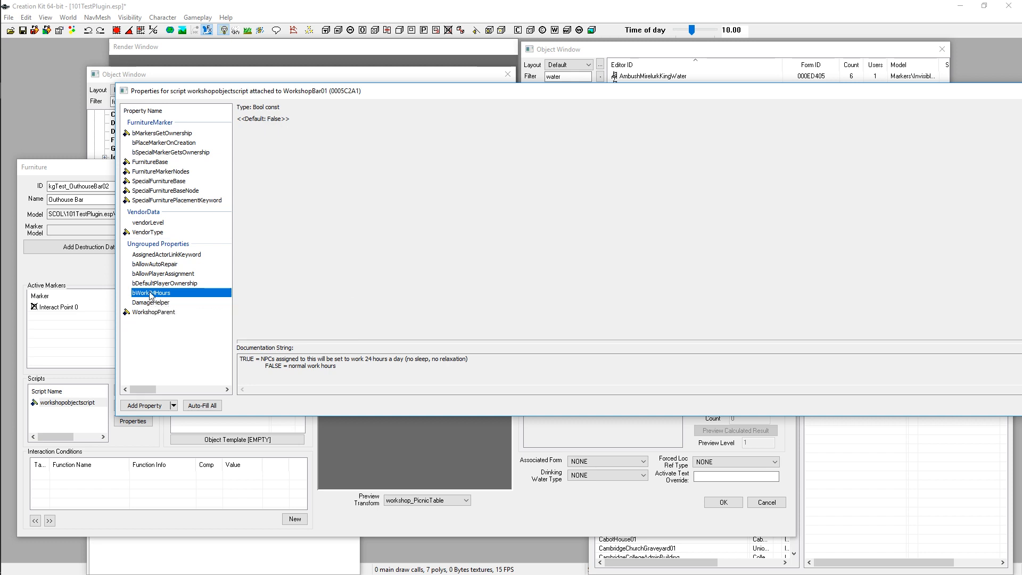
{"action": "double_click", "coordinate": [151, 293]}
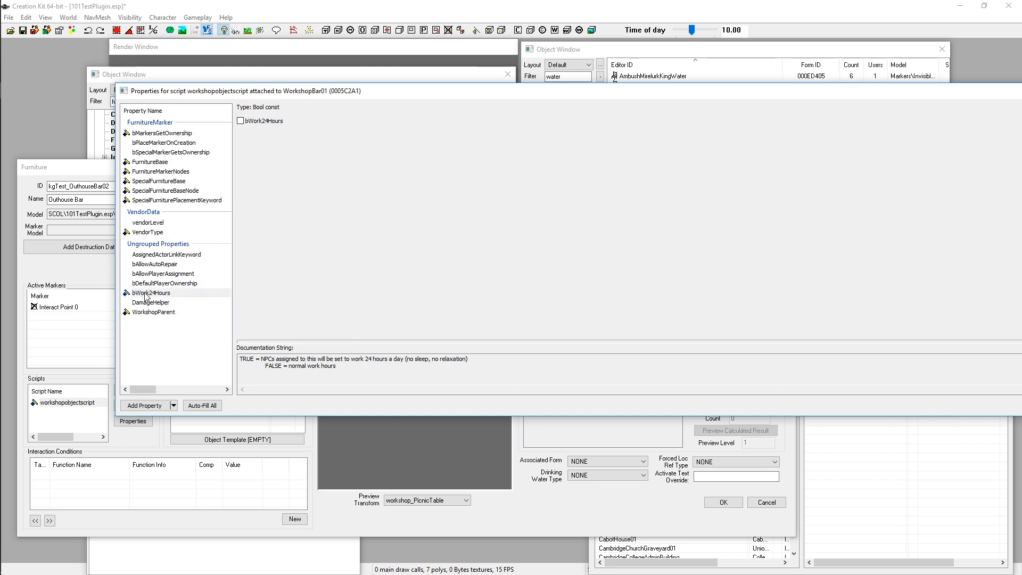
{"action": "left_click", "coordinate": [259, 122]}
Narrow the properties window and clear the local value of the bMarkersGetOwnership property
{"action": "left_click", "coordinate": [163, 134]}
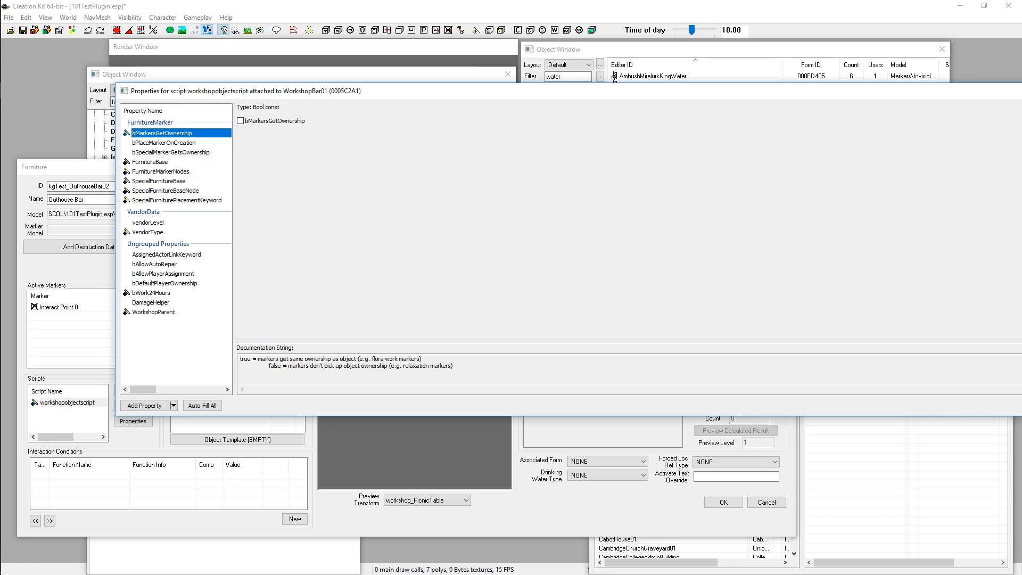
{"action": "left_click_drag", "start_coordinate": [1021, 180], "coordinate": [855, 180]}
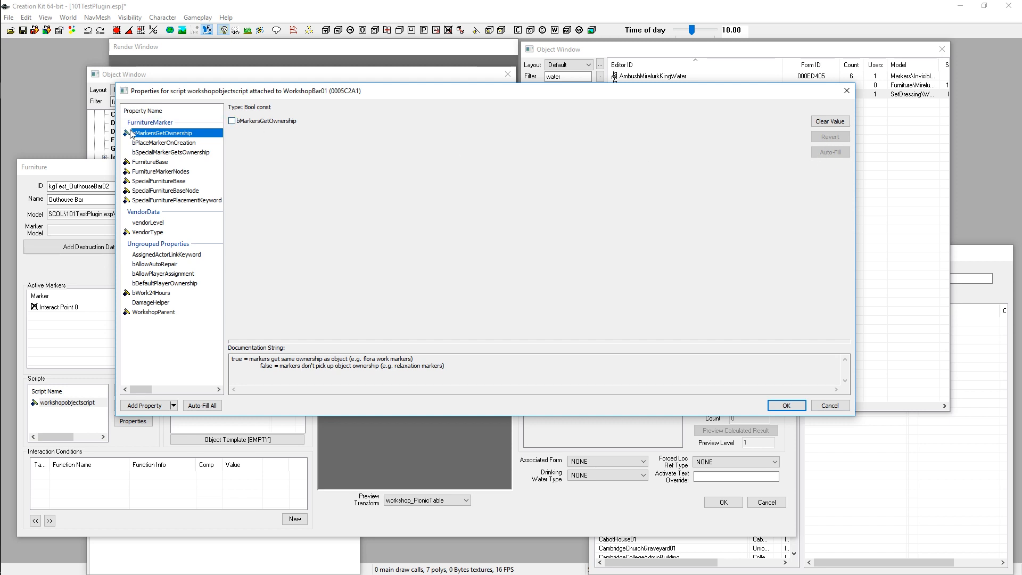
{"action": "left_click", "coordinate": [830, 121]}
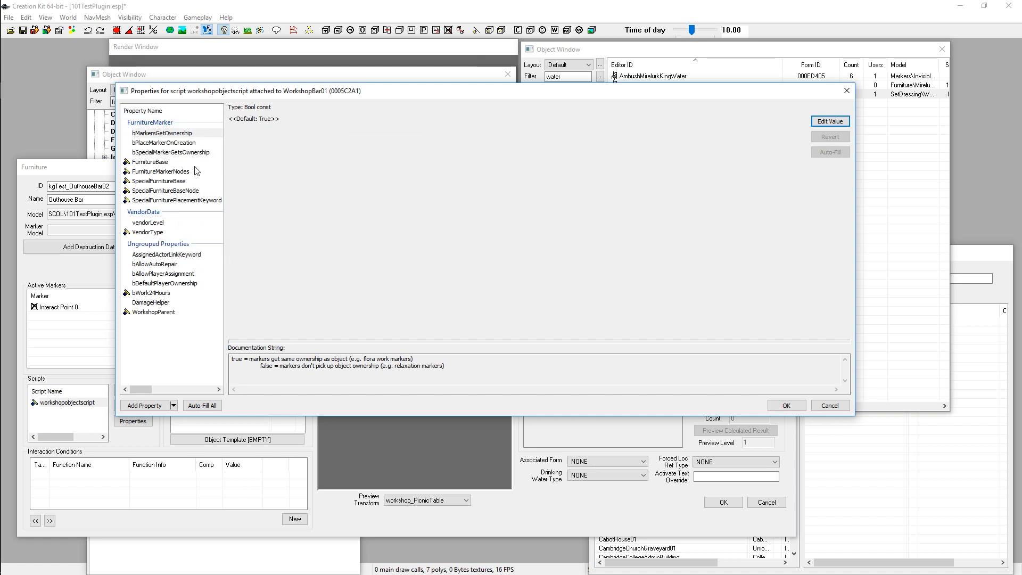
Collapse the VendorData and Ungrouped Properties groups, leaving only the FurnitureMarker group expanded
{"action": "left_click", "coordinate": [149, 123]}
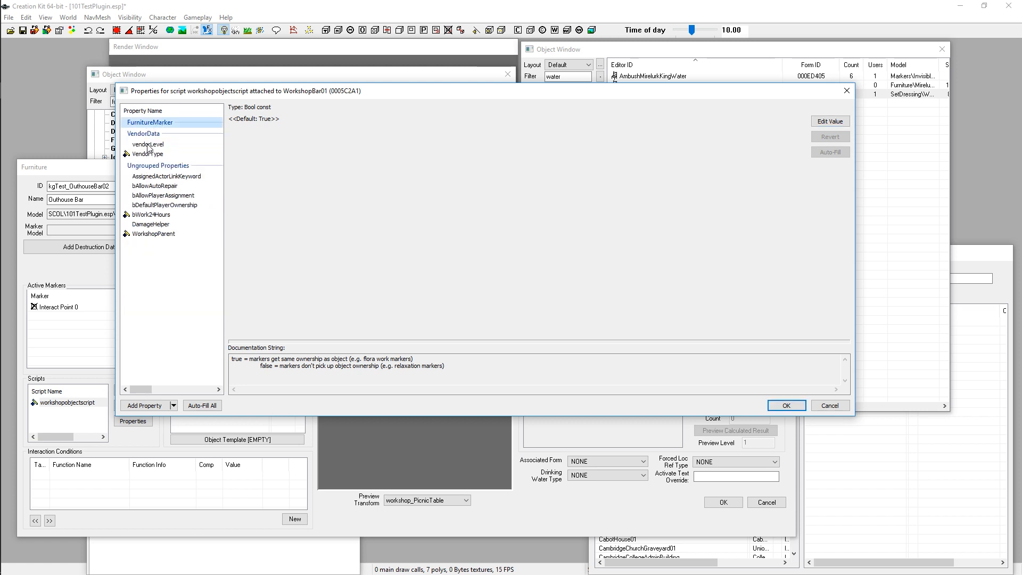
{"action": "left_click", "coordinate": [145, 134]}
{"action": "left_click", "coordinate": [146, 145]}
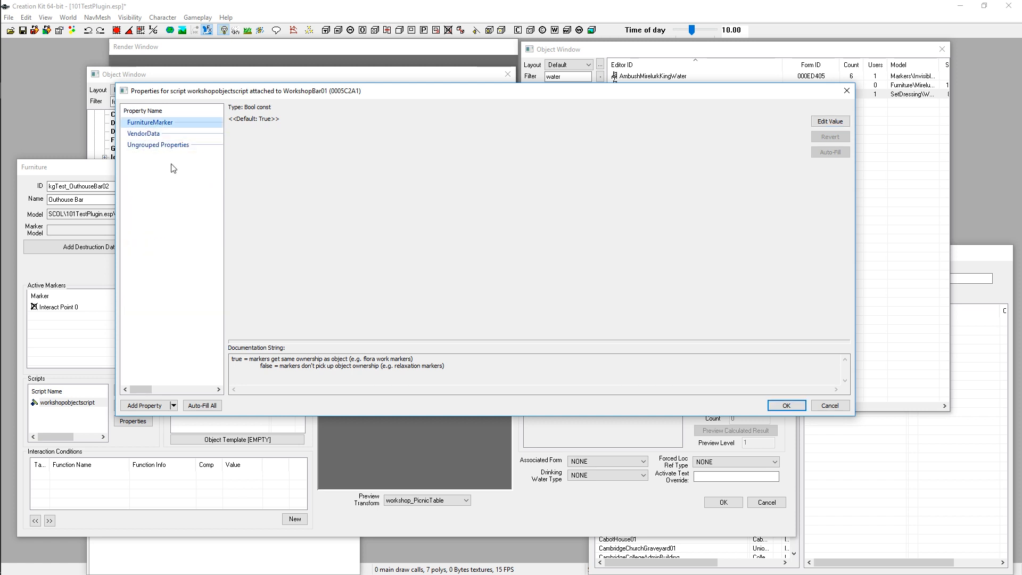
{"action": "left_click", "coordinate": [134, 122]}
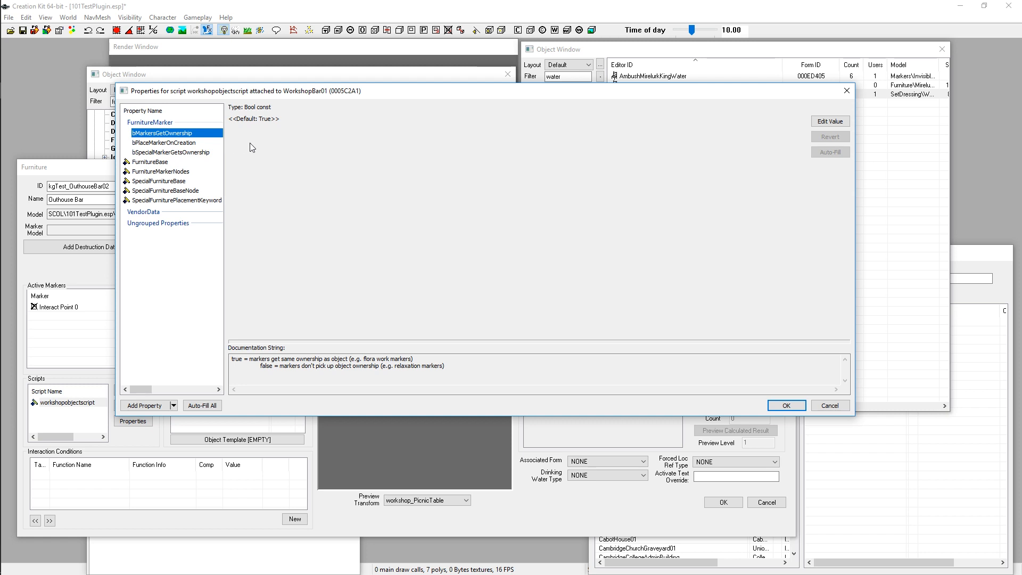
Check the outhouse bar's preview behind the script properties window, and give bMarkersGetOwnership a local value of false
{"action": "left_click_drag", "start_coordinate": [233, 91], "coordinate": [323, 97]}
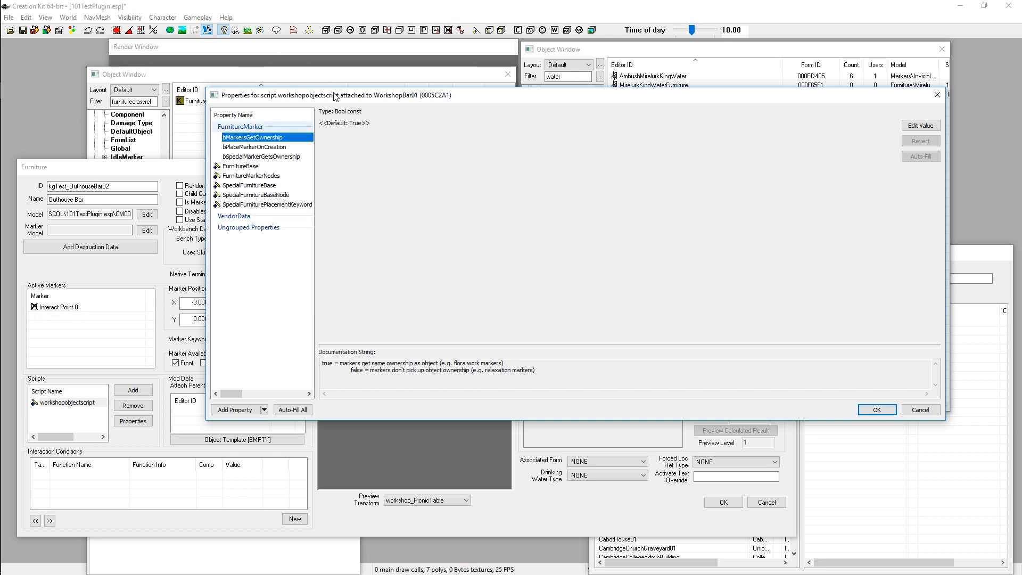
{"action": "left_click_drag", "start_coordinate": [298, 94], "coordinate": [302, 444]}
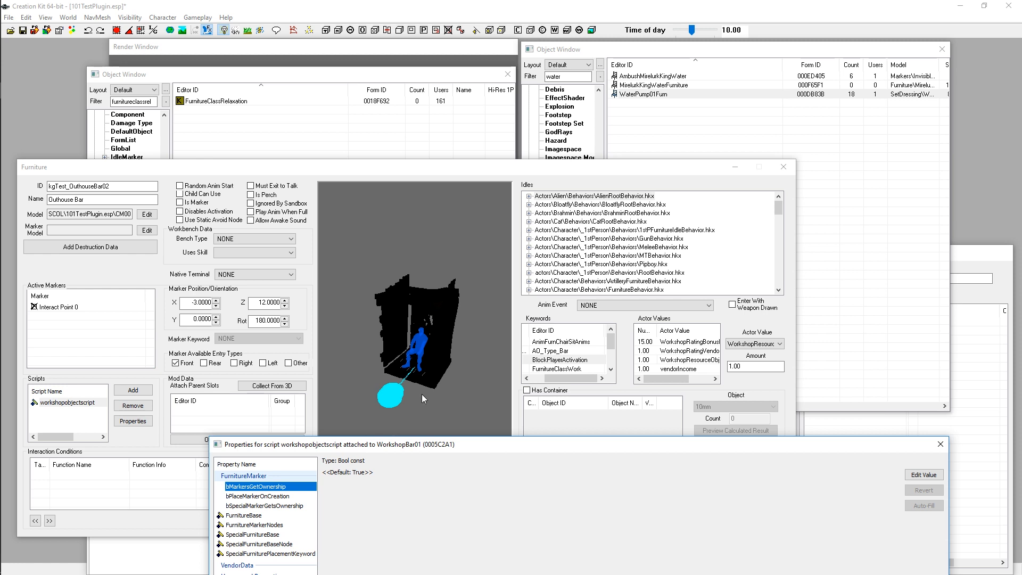
{"action": "left_click_drag", "start_coordinate": [372, 447], "coordinate": [400, 126]}
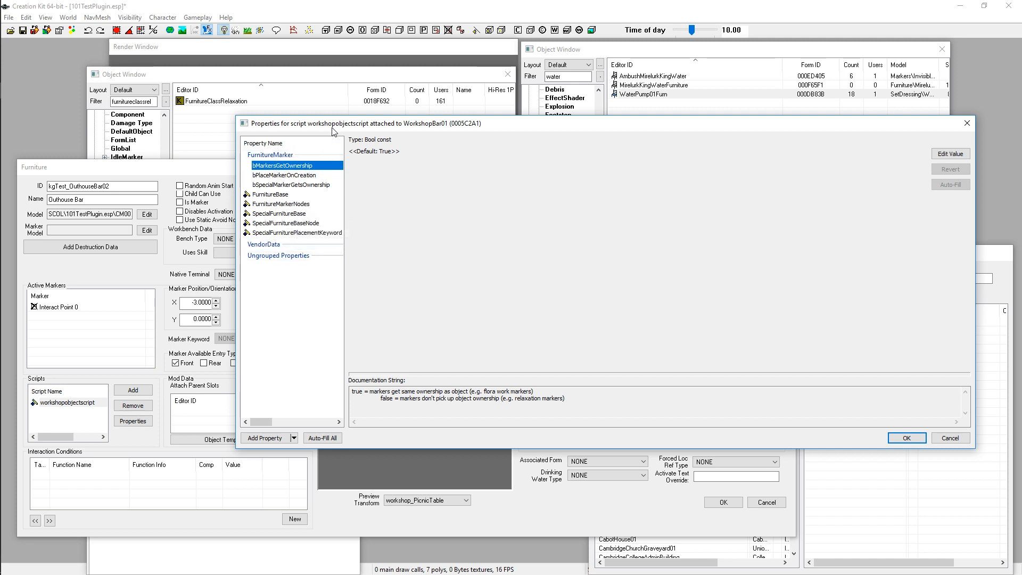
{"action": "left_click_drag", "start_coordinate": [337, 128], "coordinate": [254, 339]}
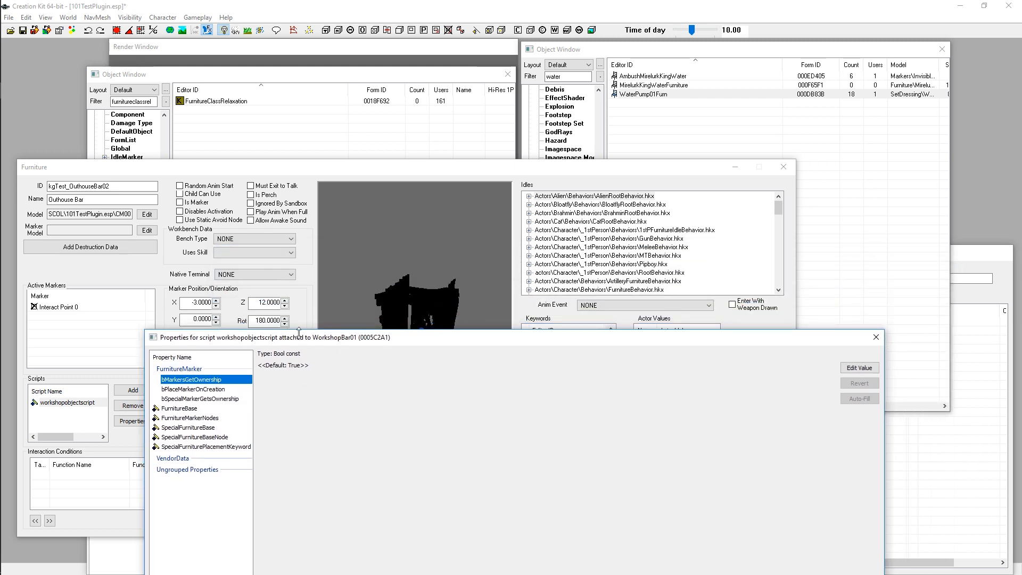
{"action": "left_click_drag", "start_coordinate": [299, 333], "coordinate": [323, 137]}
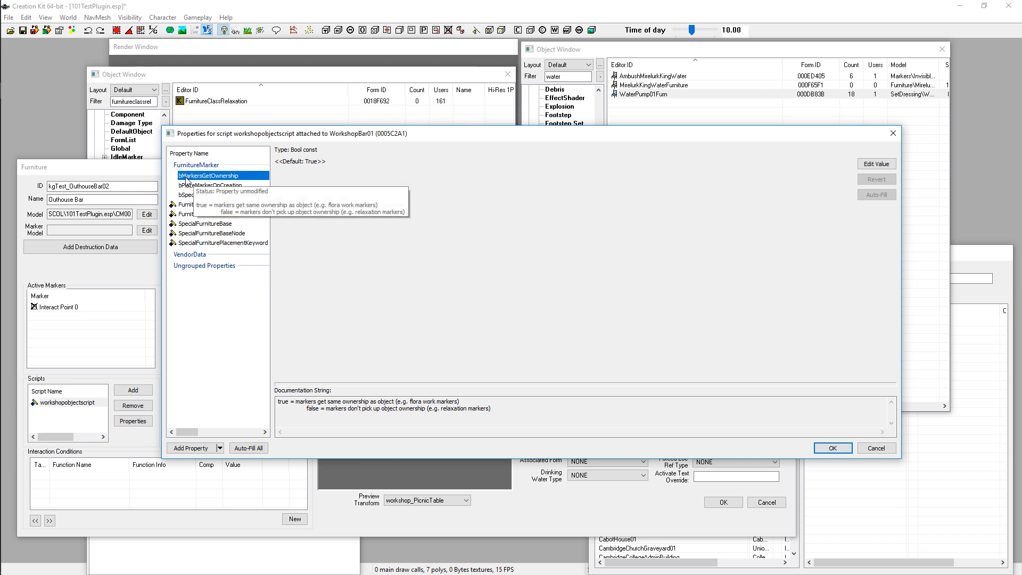
{"action": "double_click", "coordinate": [202, 176]}
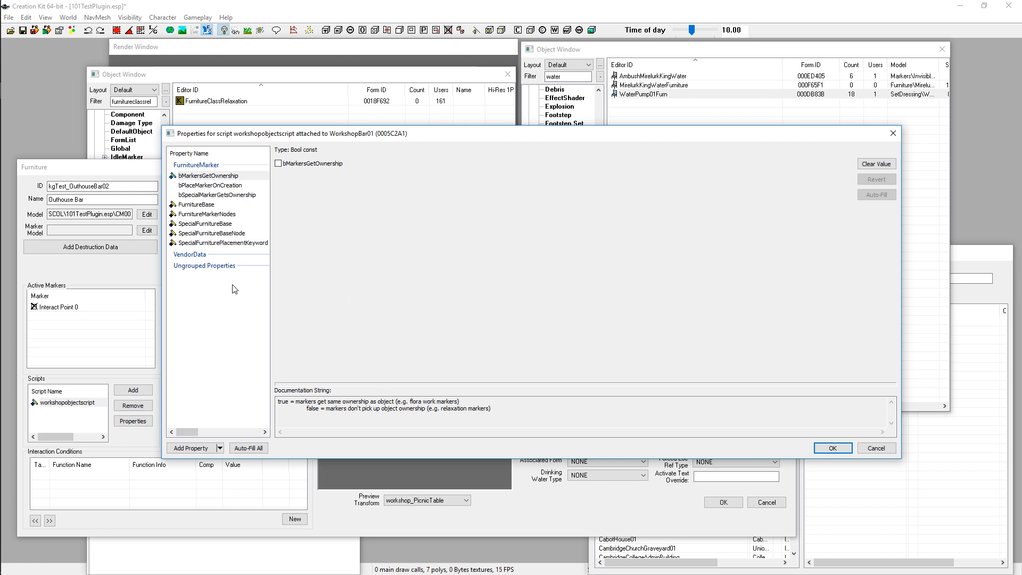
Compare the default values and descriptions of the bPlaceMarkerOnCreation and bSpecialMarkerGetsOwnership properties
{"action": "left_click", "coordinate": [208, 186]}
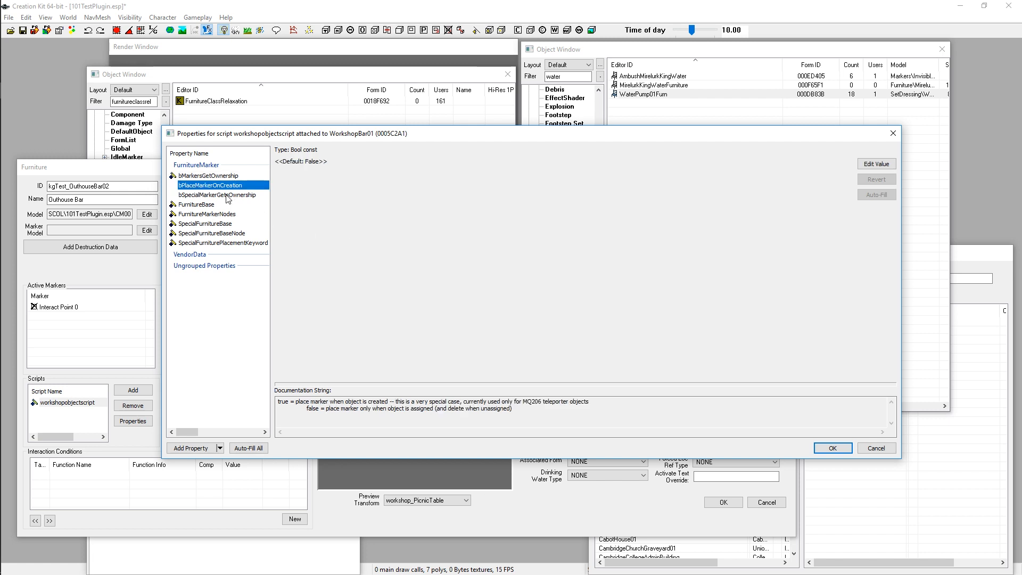
{"action": "mouse_move", "coordinate": [207, 195]}
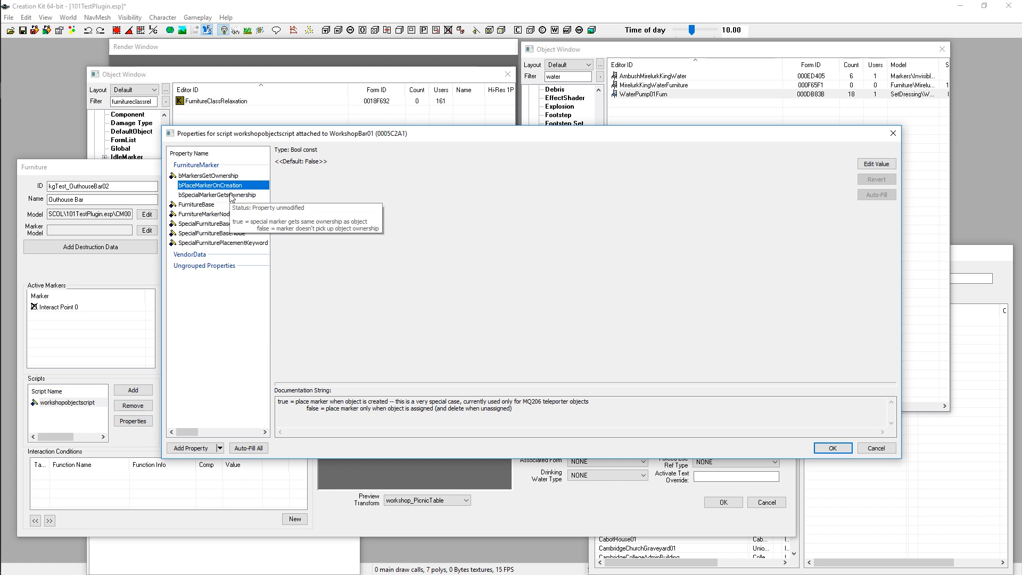
{"action": "left_click", "coordinate": [195, 194]}
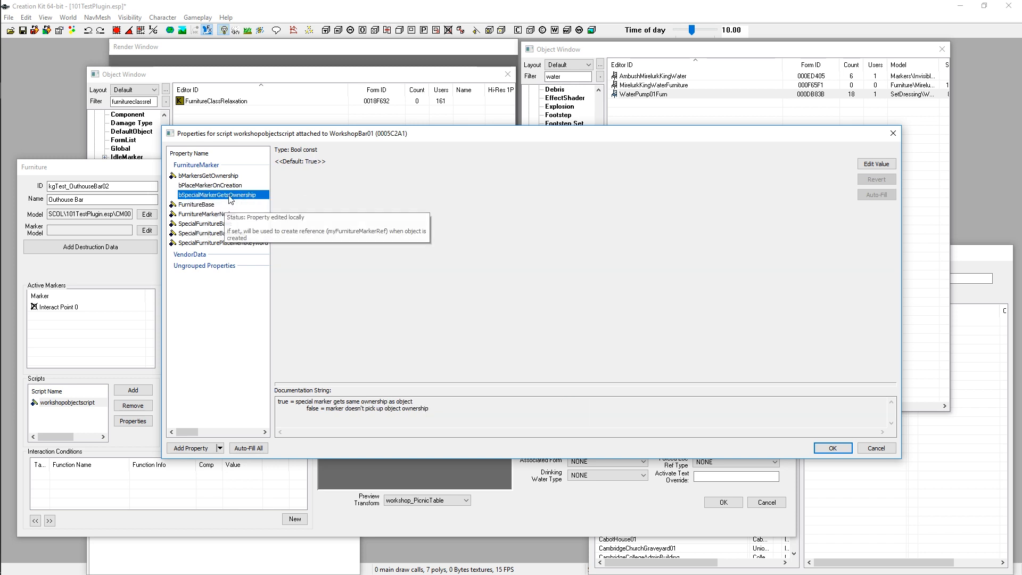
{"action": "left_click", "coordinate": [213, 185]}
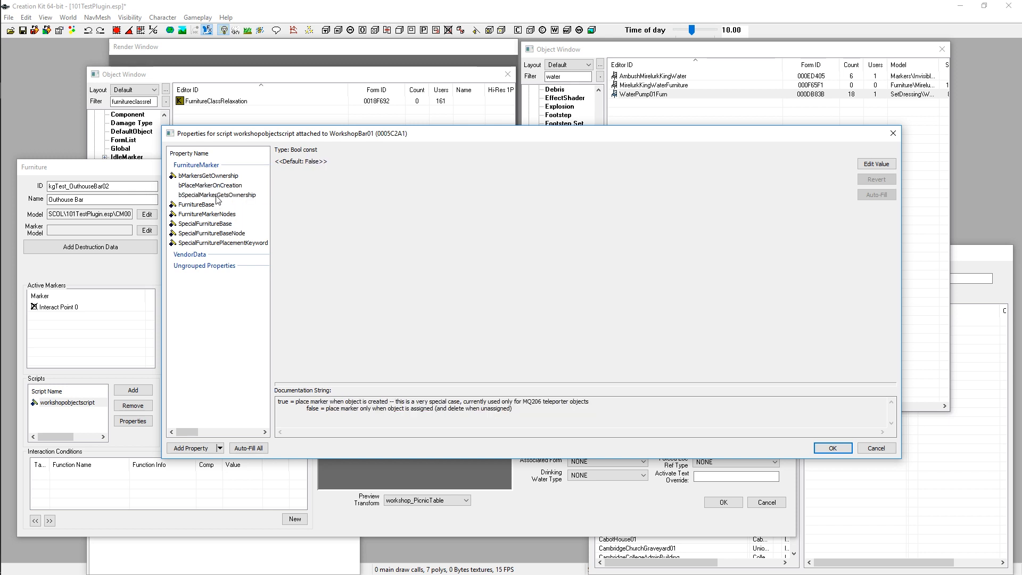
{"action": "left_click", "coordinate": [217, 194]}
{"action": "left_click", "coordinate": [219, 186]}
{"action": "left_click", "coordinate": [227, 195]}
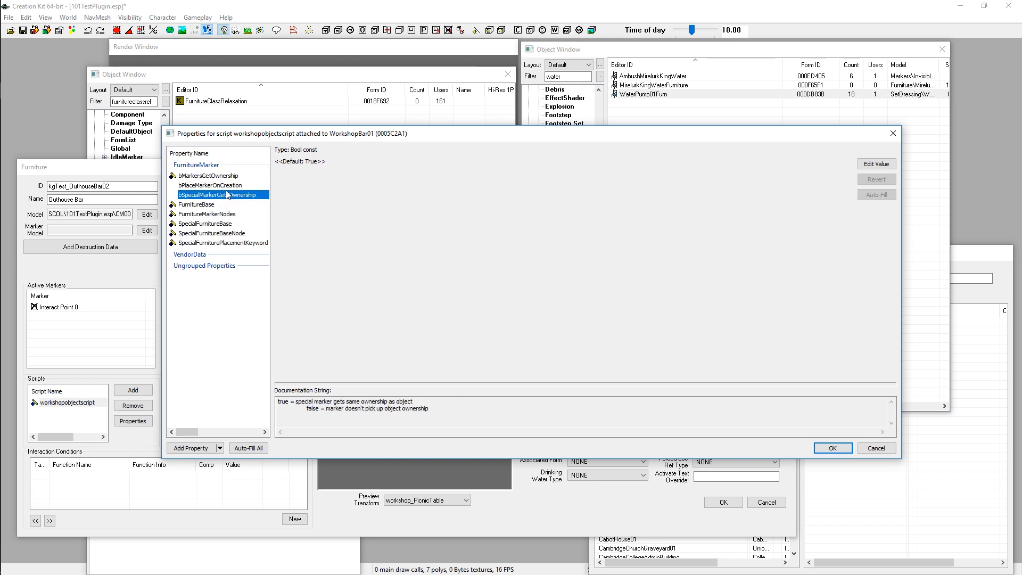
{"action": "left_click", "coordinate": [228, 186]}
{"action": "left_click", "coordinate": [231, 196]}
{"action": "left_click", "coordinate": [232, 186]}
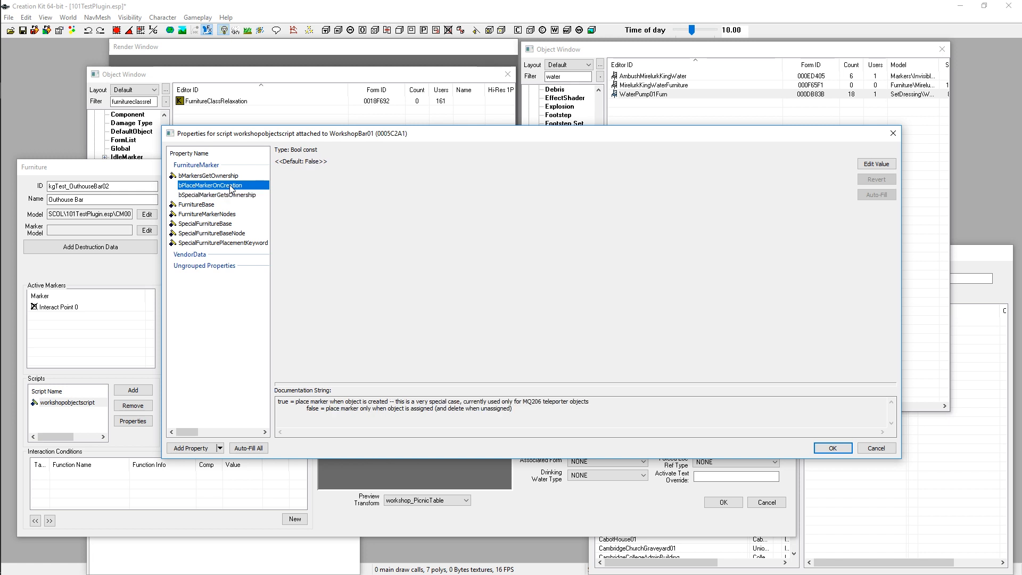
{"action": "left_click", "coordinate": [234, 195]}
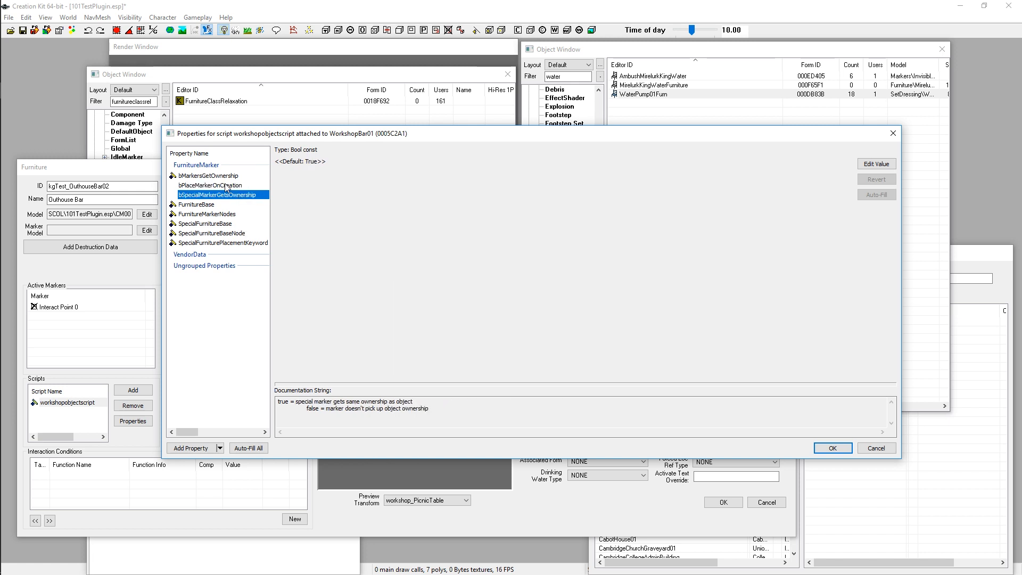
{"action": "left_click", "coordinate": [227, 187]}
{"action": "left_click", "coordinate": [221, 196]}
Inspect the FurnitureBase property's form type and assigned object, and compare them with the outhouse bar's keywords and preview
{"action": "left_click", "coordinate": [206, 205]}
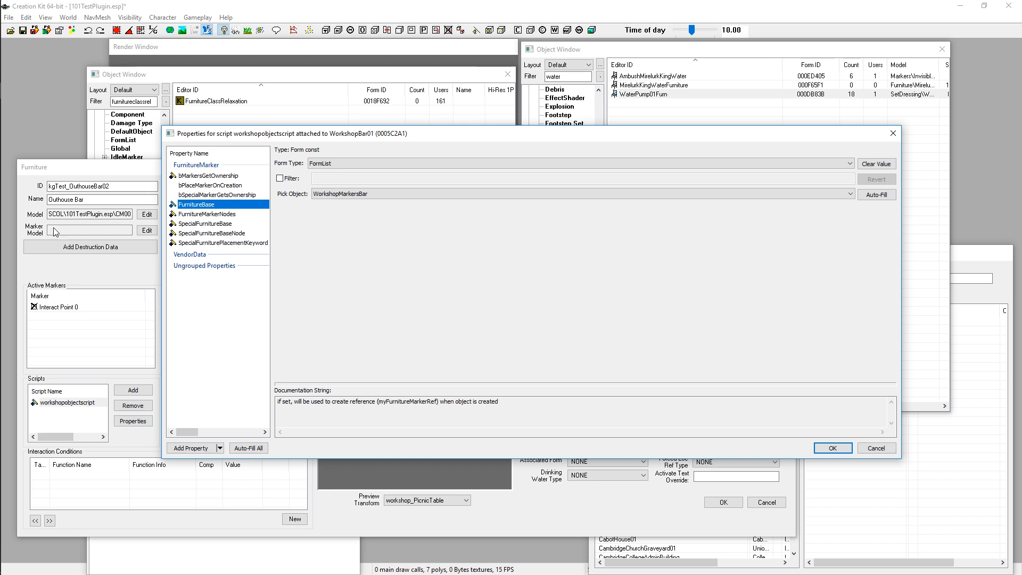
{"action": "left_click_drag", "start_coordinate": [291, 134], "coordinate": [352, 420]}
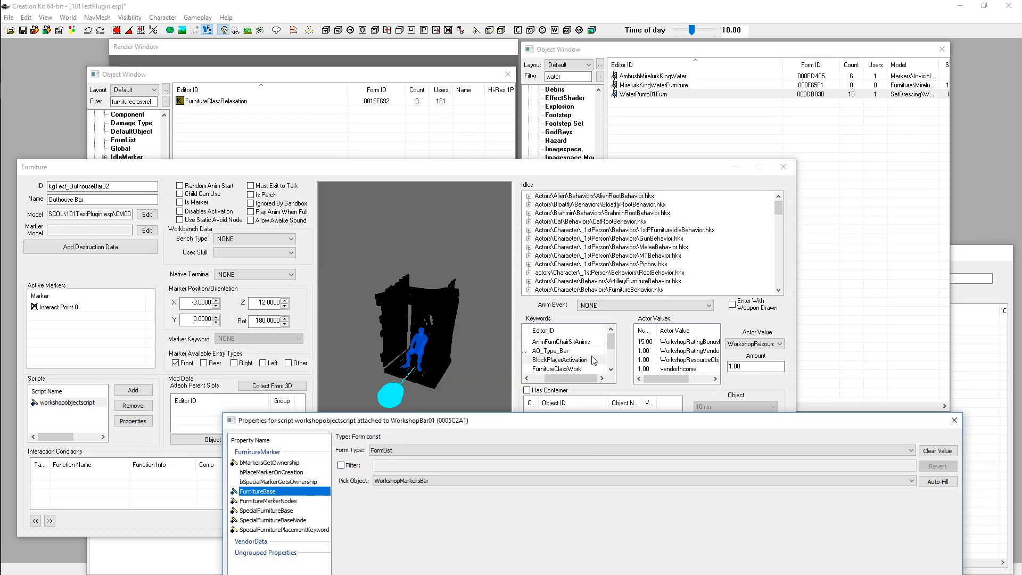
{"action": "left_click_drag", "start_coordinate": [482, 421], "coordinate": [438, 122]}
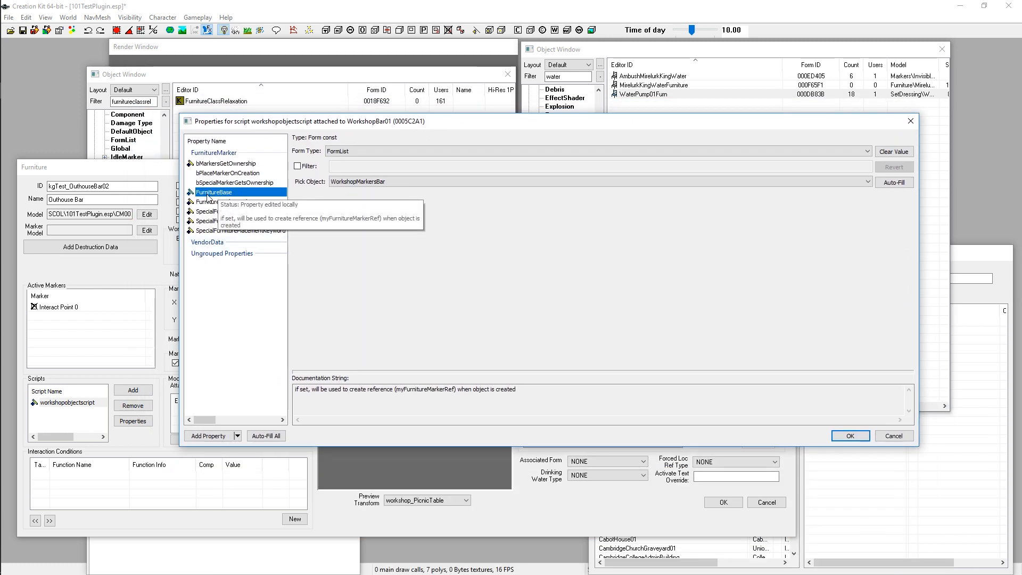
{"action": "left_click", "coordinate": [575, 49]}
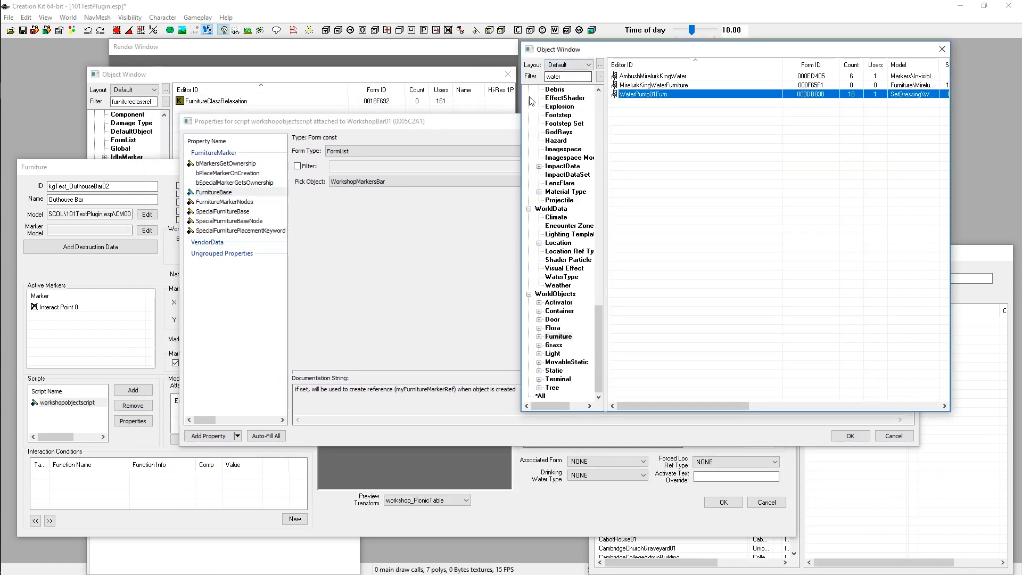
{"action": "left_click", "coordinate": [214, 193]}
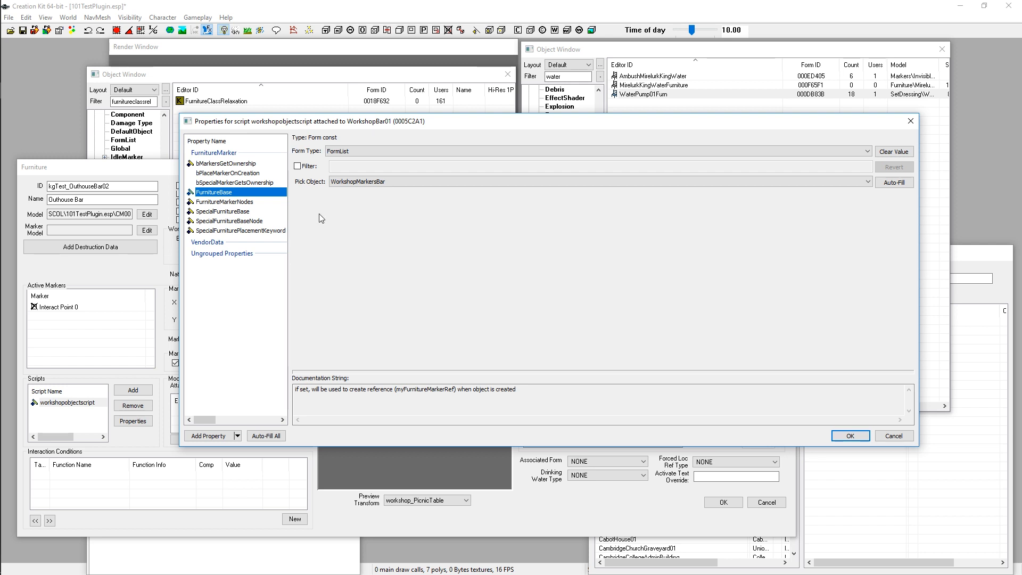
Examine the node entries in the FurnitureMarkerNodes property, including IdleNode01 and IdleNode02
{"action": "left_click", "coordinate": [238, 203]}
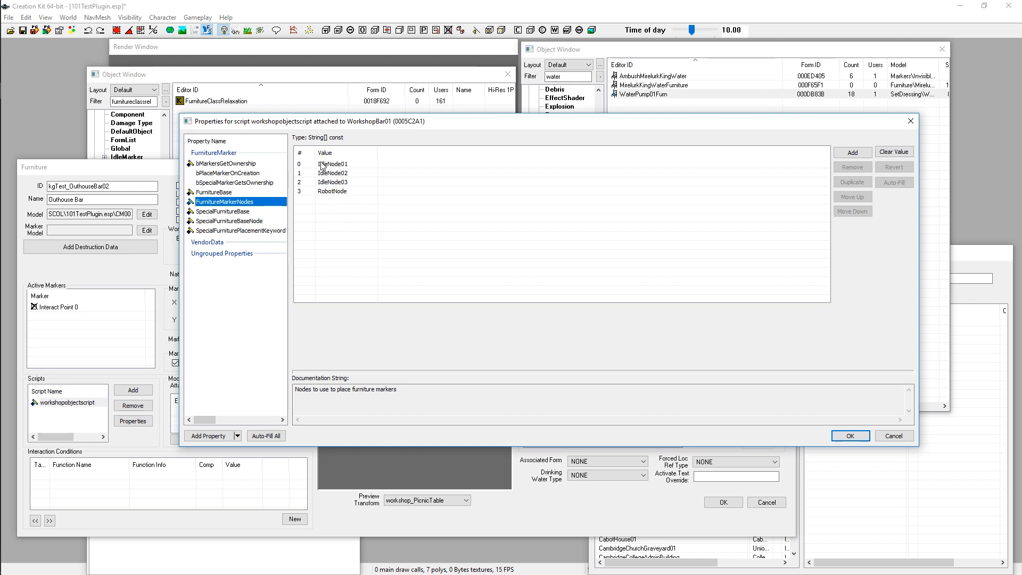
{"action": "left_click", "coordinate": [217, 194]}
{"action": "left_click", "coordinate": [223, 202]}
{"action": "left_click", "coordinate": [330, 165]}
{"action": "left_click", "coordinate": [331, 173]}
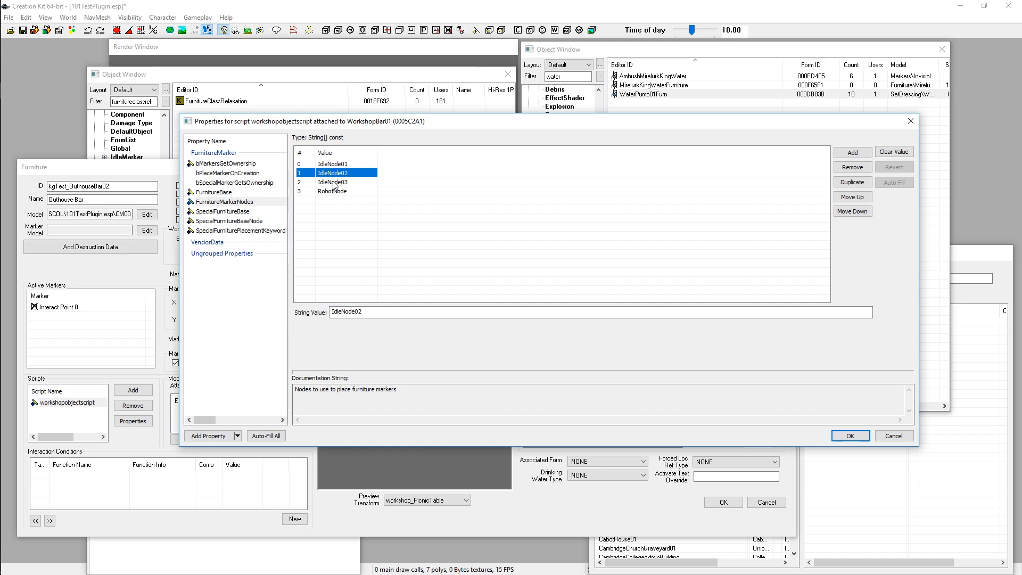
Examine the remaining FurnitureMarkerNodes entries, IdleNode03 and RobotNode, and recheck the FurnitureBase property's form type and object
{"action": "left_click", "coordinate": [333, 183]}
{"action": "left_click", "coordinate": [329, 191]}
{"action": "left_click", "coordinate": [333, 173]}
{"action": "left_click", "coordinate": [231, 194]}
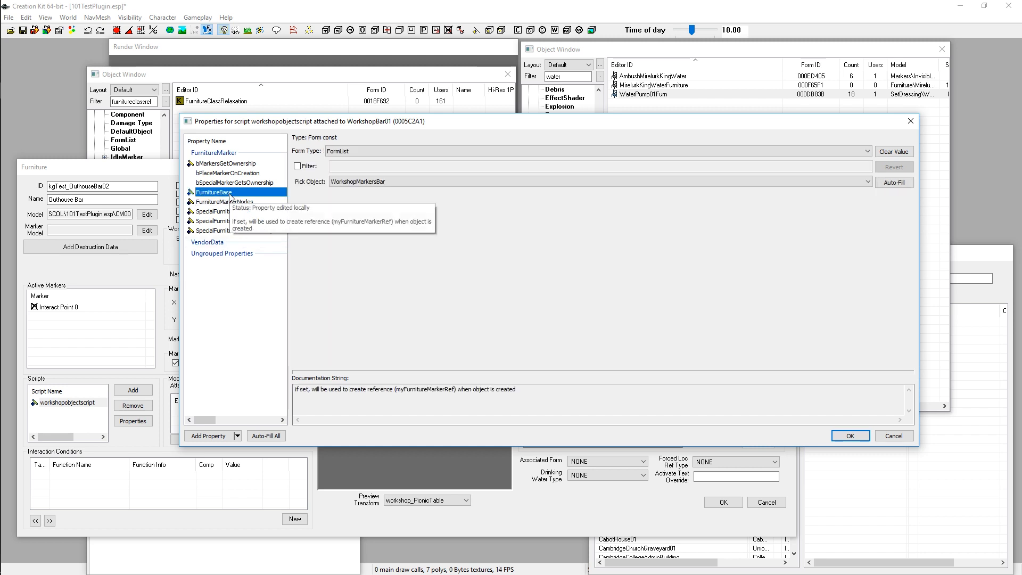
Compare the values and descriptions of the SpecialFurnitureBase, SpecialFurnitureBaseNode and SpecialFurniturePlacementKeyword properties
{"action": "left_click", "coordinate": [256, 212]}
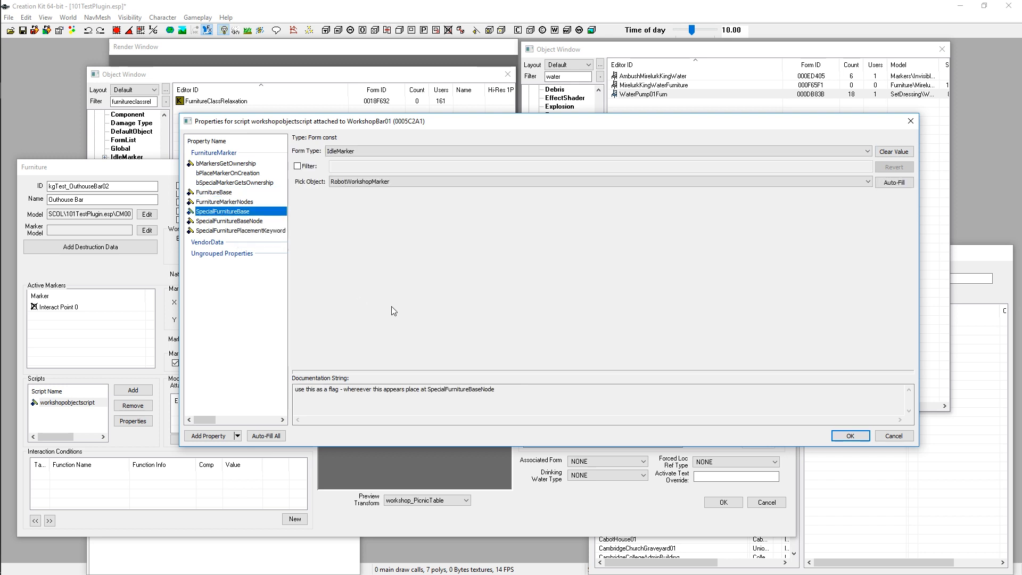
{"action": "left_click", "coordinate": [243, 231]}
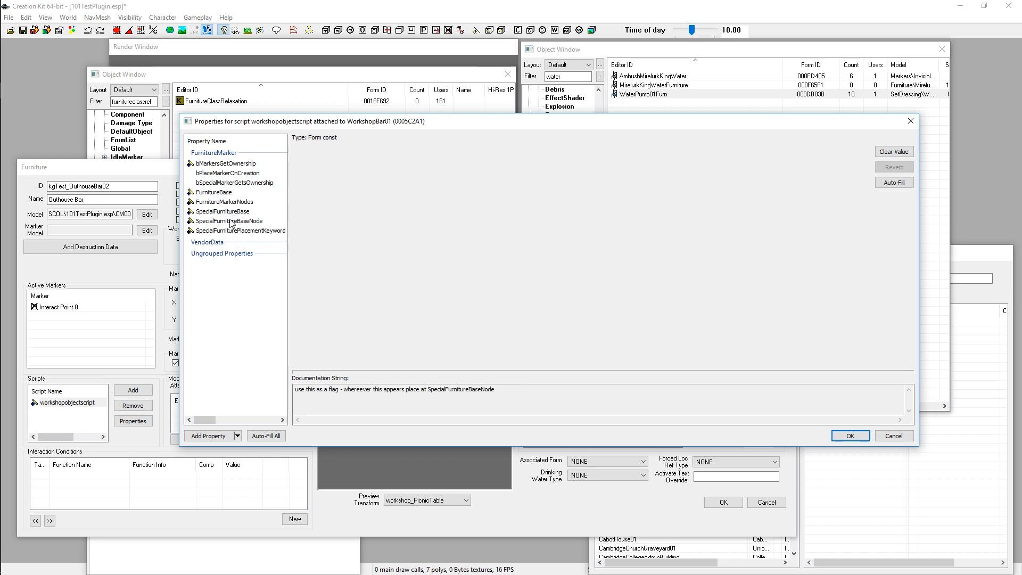
{"action": "left_click", "coordinate": [235, 213]}
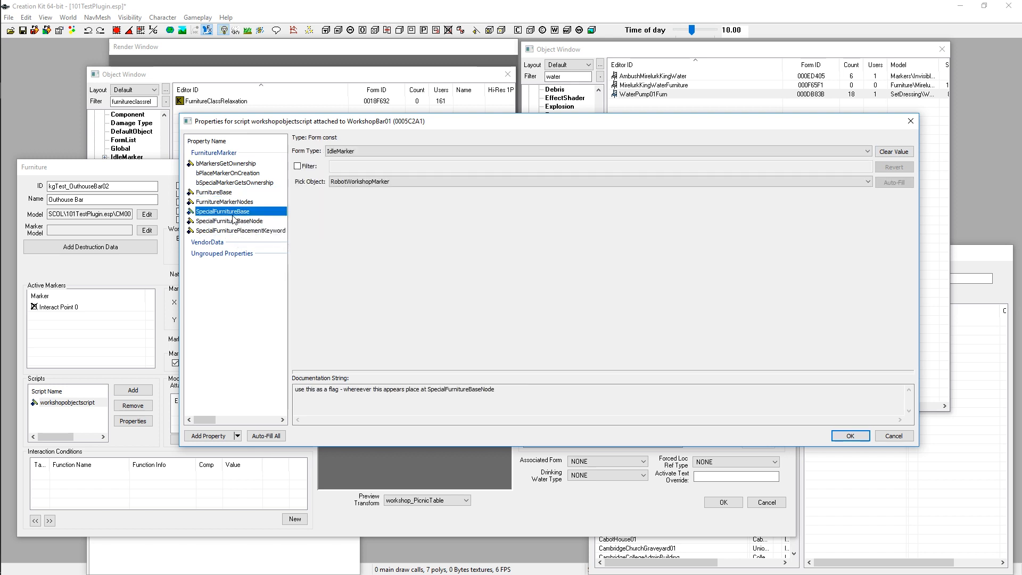
{"action": "left_click", "coordinate": [248, 224]}
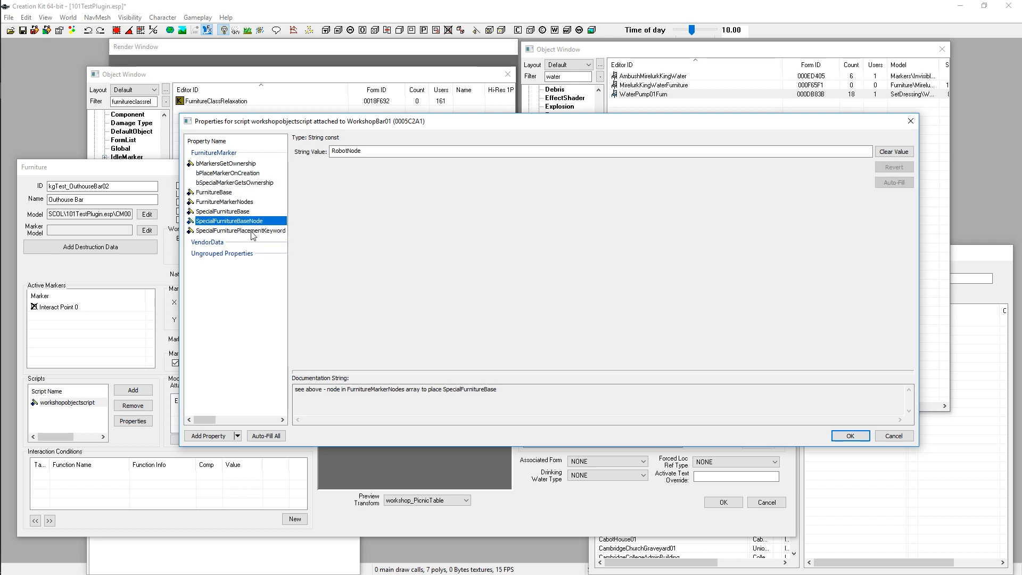
{"action": "left_click", "coordinate": [253, 233]}
{"action": "left_click", "coordinate": [236, 212]}
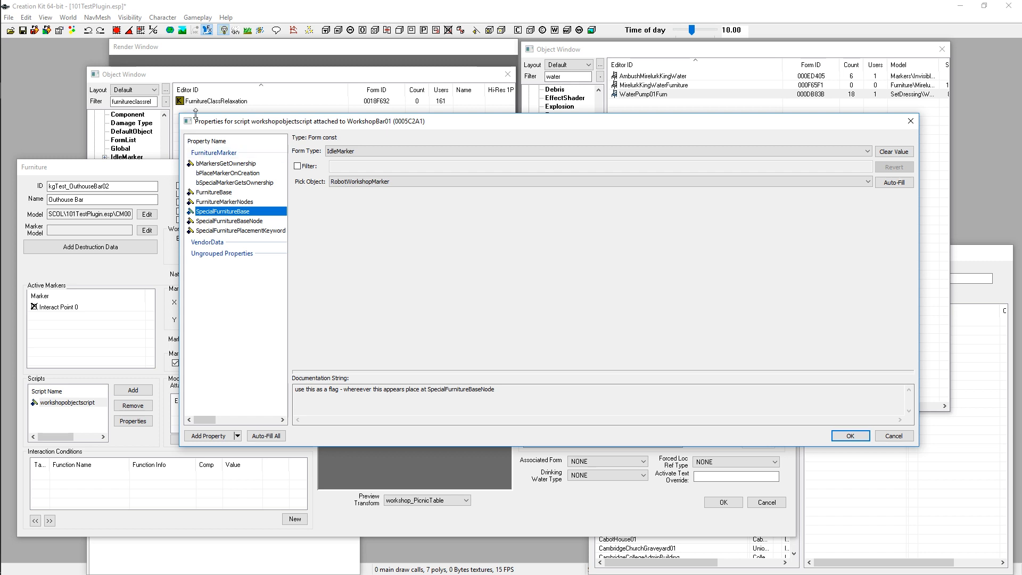
Check the outhouse bar's preview behind the script properties window, and review how the three special furniture properties relate to each other
{"action": "left_click_drag", "start_coordinate": [432, 120], "coordinate": [828, 104]}
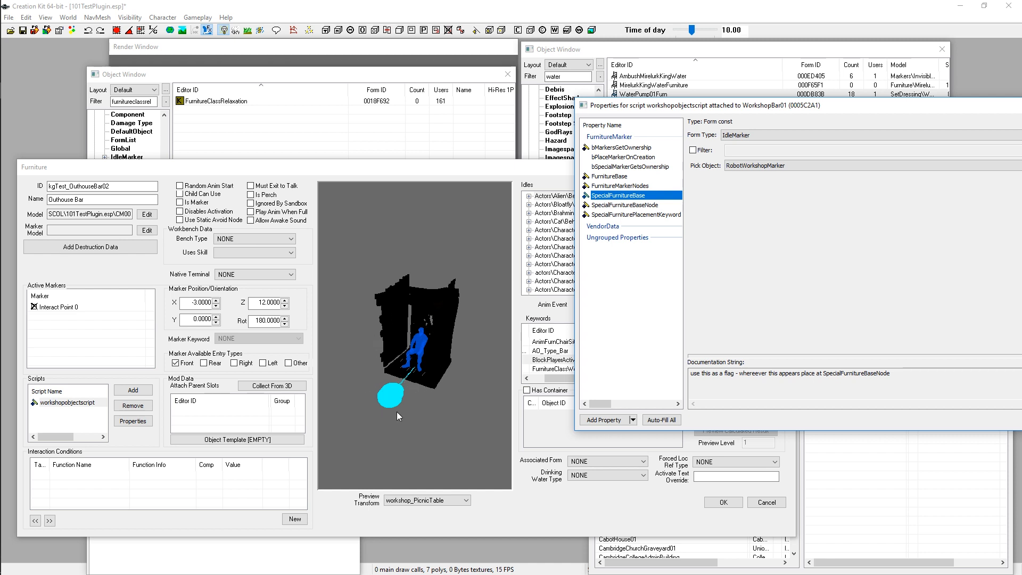
{"action": "left_click_drag", "start_coordinate": [681, 105], "coordinate": [312, 80]}
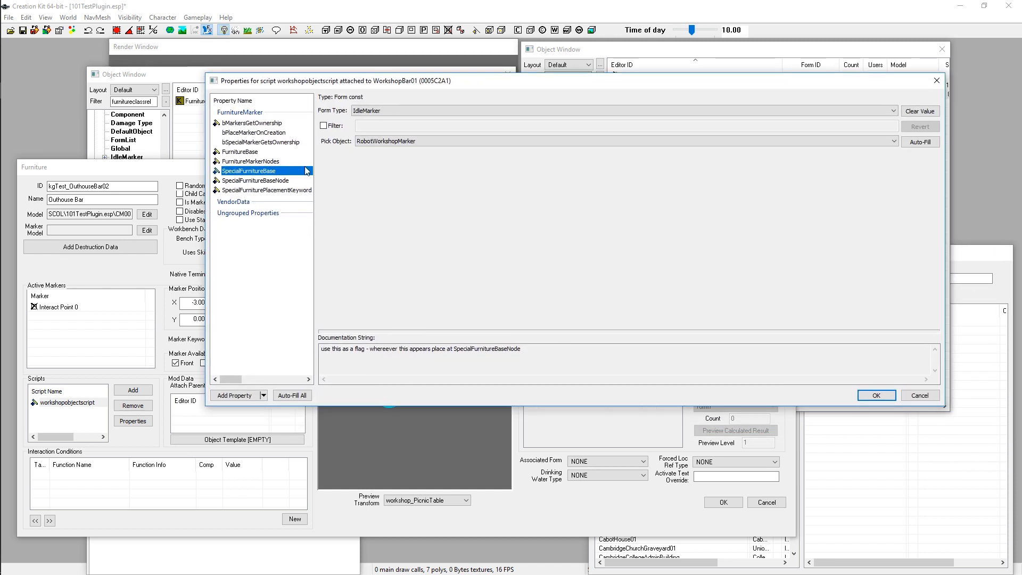
{"action": "left_click", "coordinate": [261, 183]}
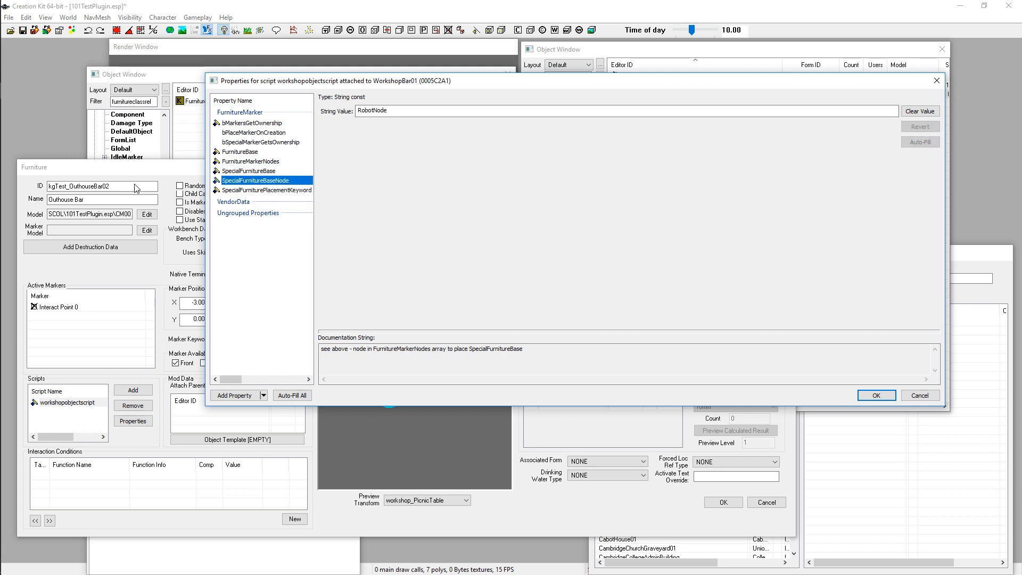
{"action": "left_click", "coordinate": [237, 190]}
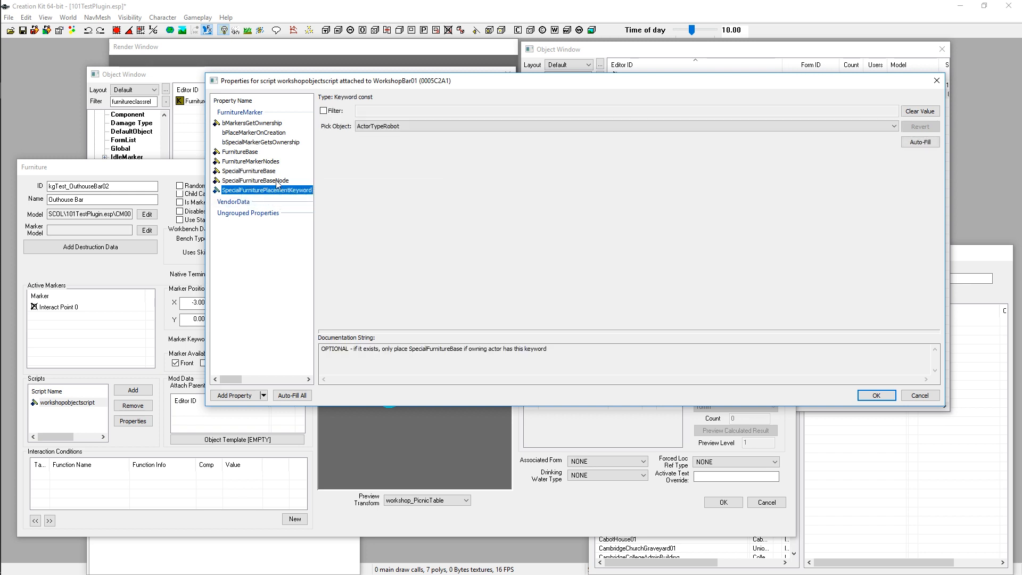
{"action": "left_click", "coordinate": [251, 172]}
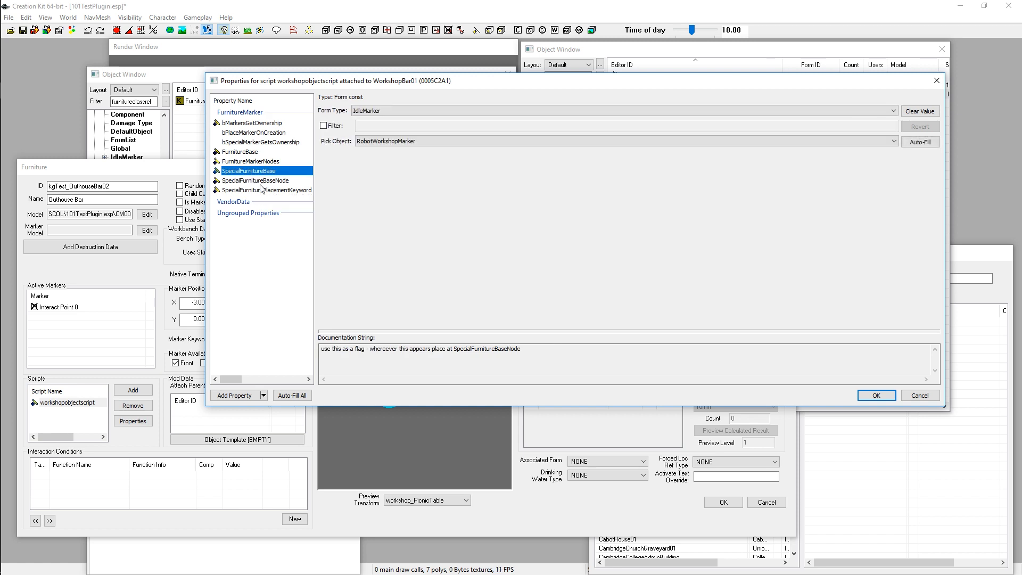
{"action": "left_click", "coordinate": [260, 182]}
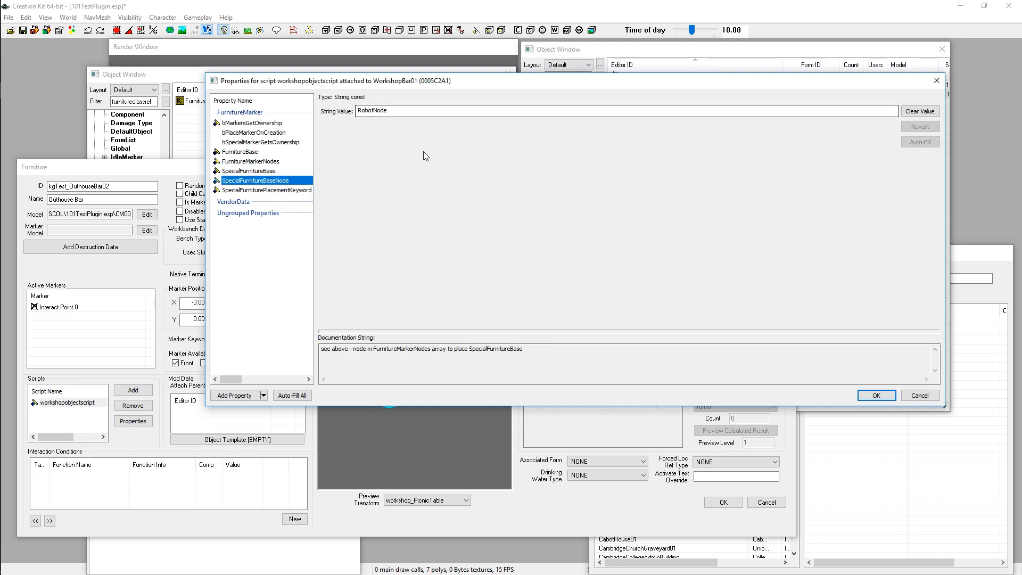
{"action": "left_click", "coordinate": [275, 190]}
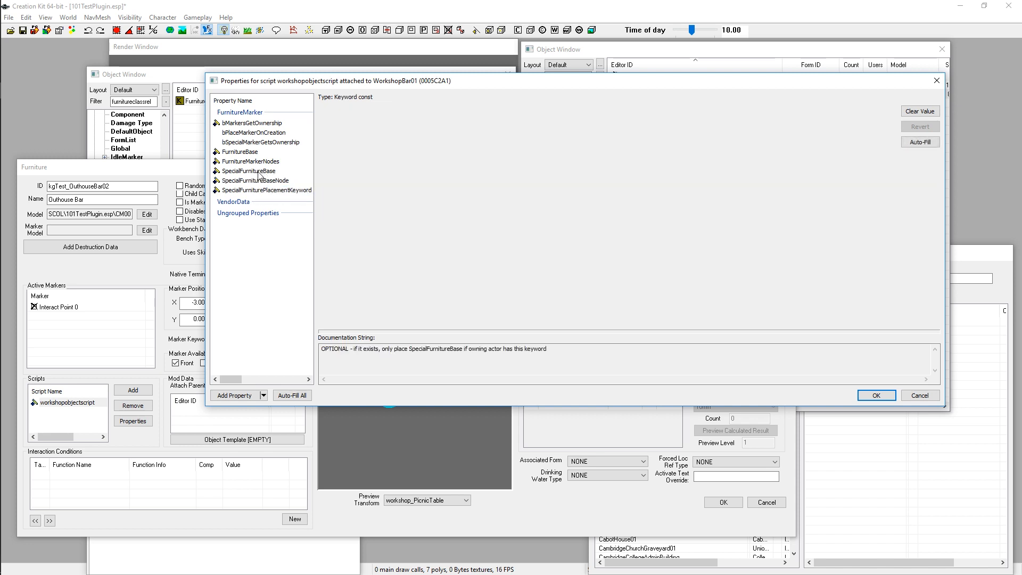
{"action": "left_click", "coordinate": [270, 181]}
{"action": "left_click", "coordinate": [299, 191]}
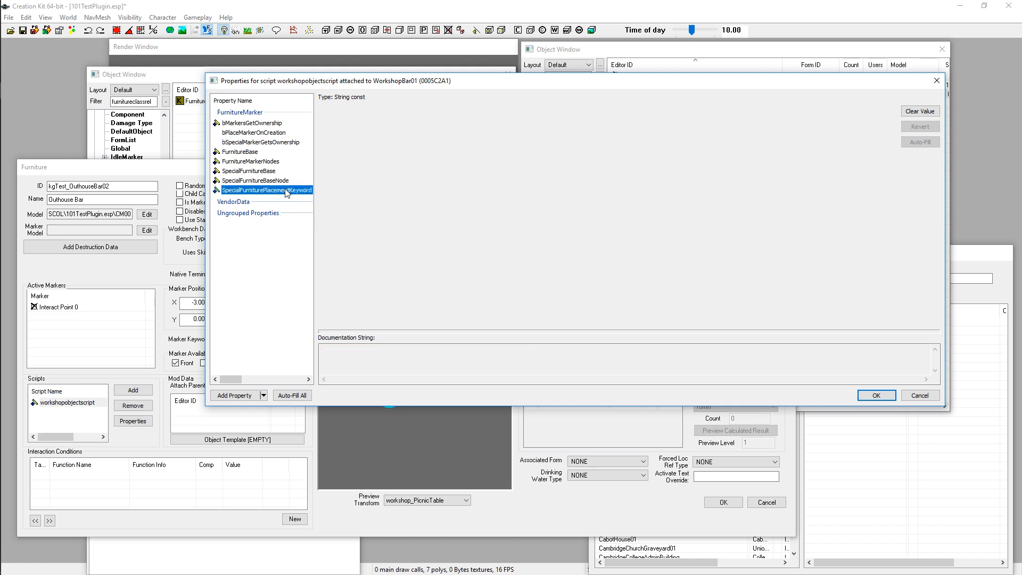
{"action": "left_click", "coordinate": [255, 172]}
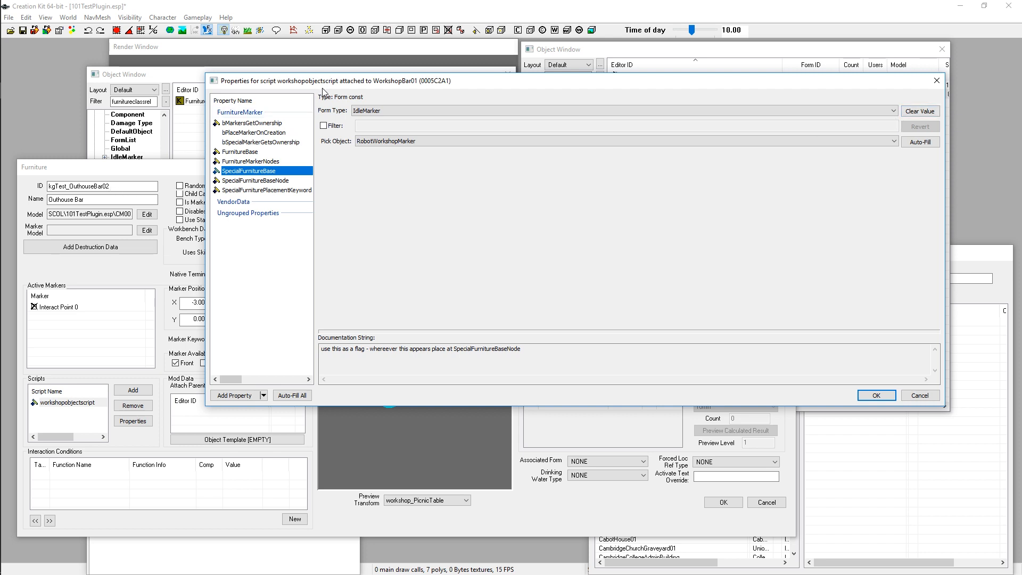
Clear the local values of the bMarkersGetOwnership, FurnitureBase and FurnitureMarkerNodes properties
{"action": "left_click_drag", "start_coordinate": [322, 81], "coordinate": [357, 74]}
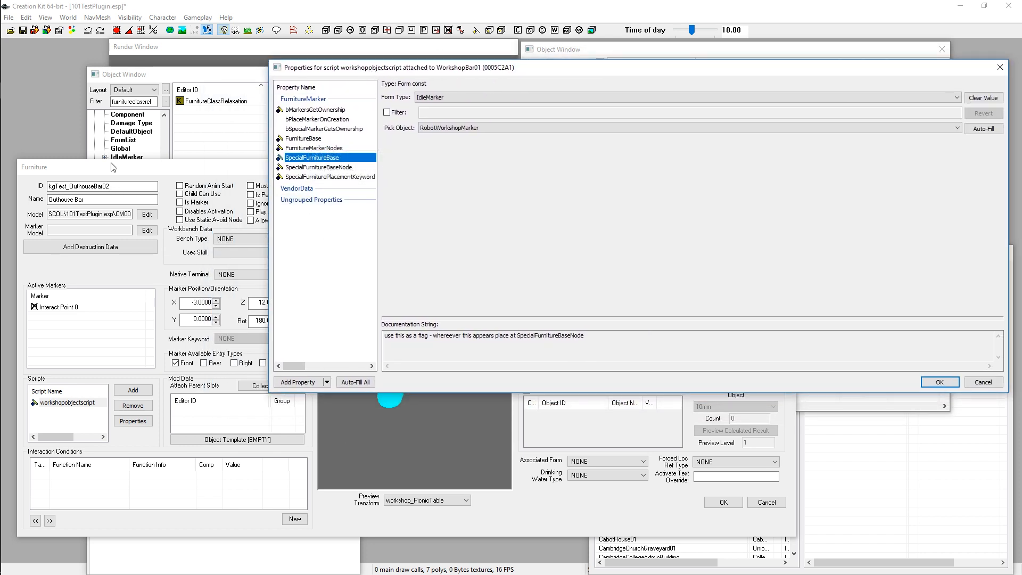
{"action": "left_click", "coordinate": [331, 110]}
{"action": "key", "text": "Down"}
{"action": "key", "text": "Down"}
{"action": "key", "text": "Down"}
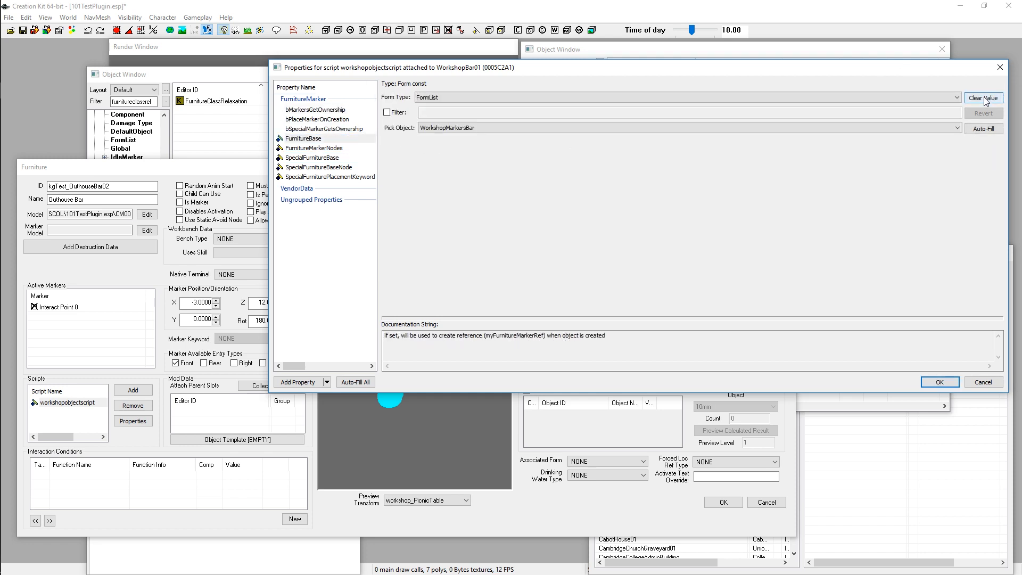
{"action": "left_click", "coordinate": [984, 99]}
{"action": "key", "text": "Down"}
{"action": "left_click", "coordinate": [983, 99]}
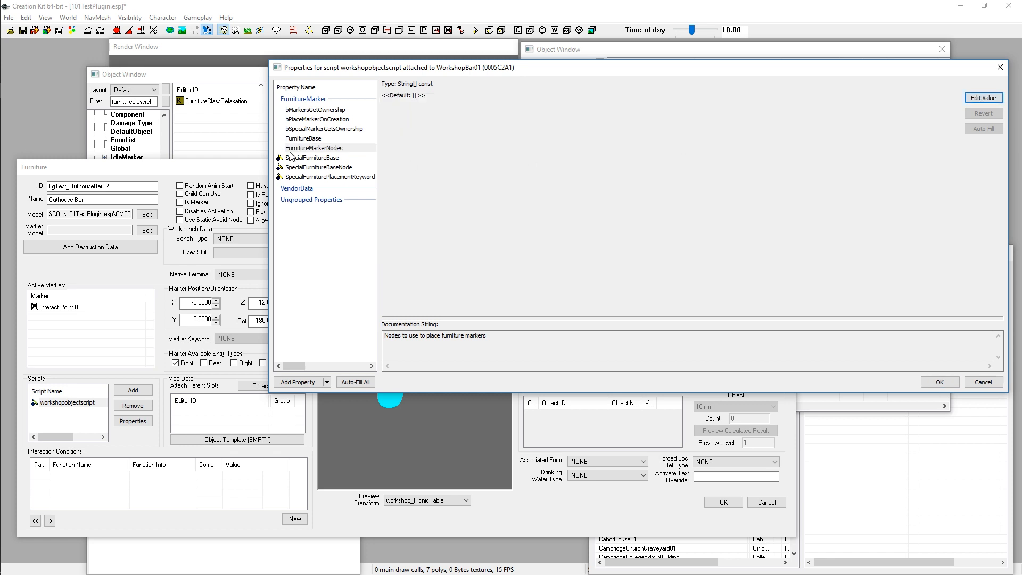
Clear the local values of the SpecialFurnitureBase, SpecialFurnitureBaseNode and SpecialFurniturePlacementKeyword properties
{"action": "left_click", "coordinate": [308, 157]}
{"action": "left_click", "coordinate": [977, 98]}
{"action": "left_click", "coordinate": [319, 167]}
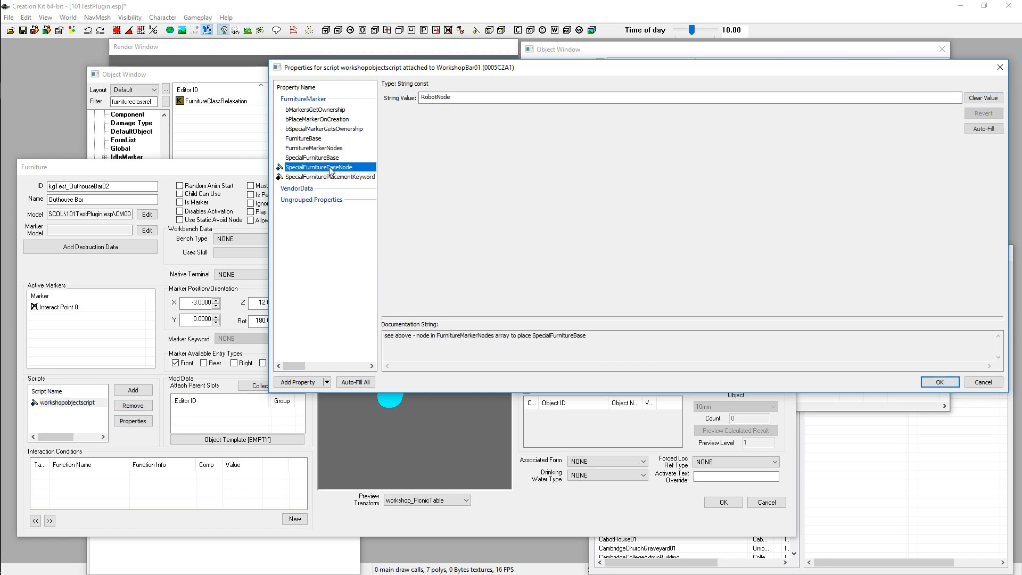
{"action": "left_click", "coordinate": [972, 100]}
{"action": "left_click", "coordinate": [314, 177]}
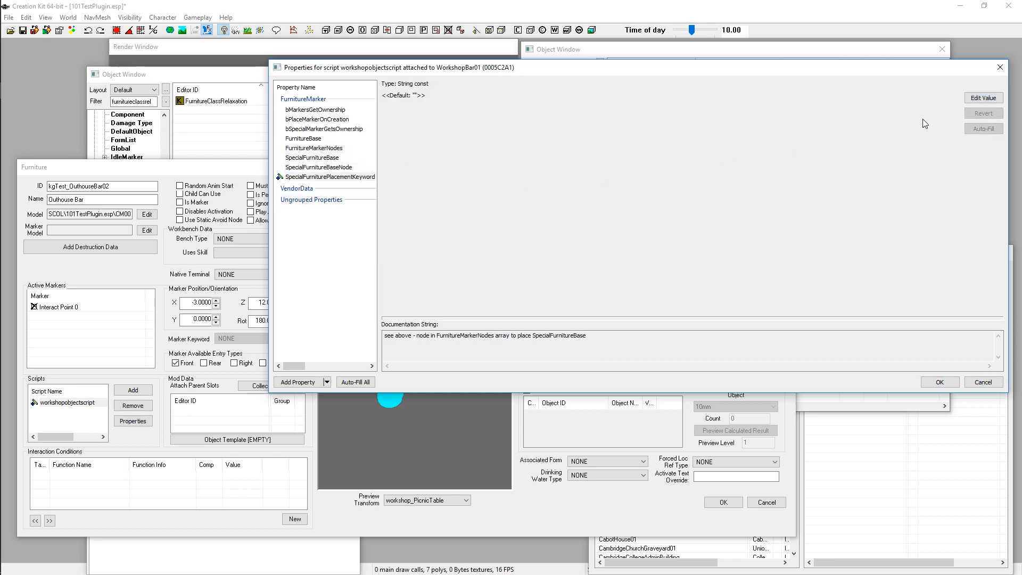
{"action": "left_click", "coordinate": [984, 99]}
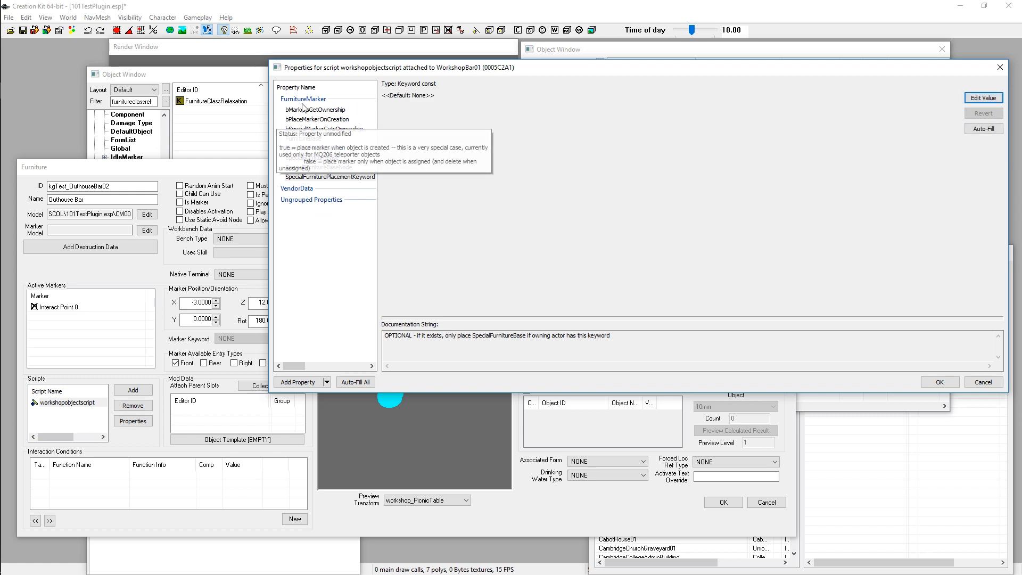
Collapse the FurnitureMarker property group, expand VendorData, and reposition the script properties window over the furniture form
{"action": "left_click", "coordinate": [368, 99]}
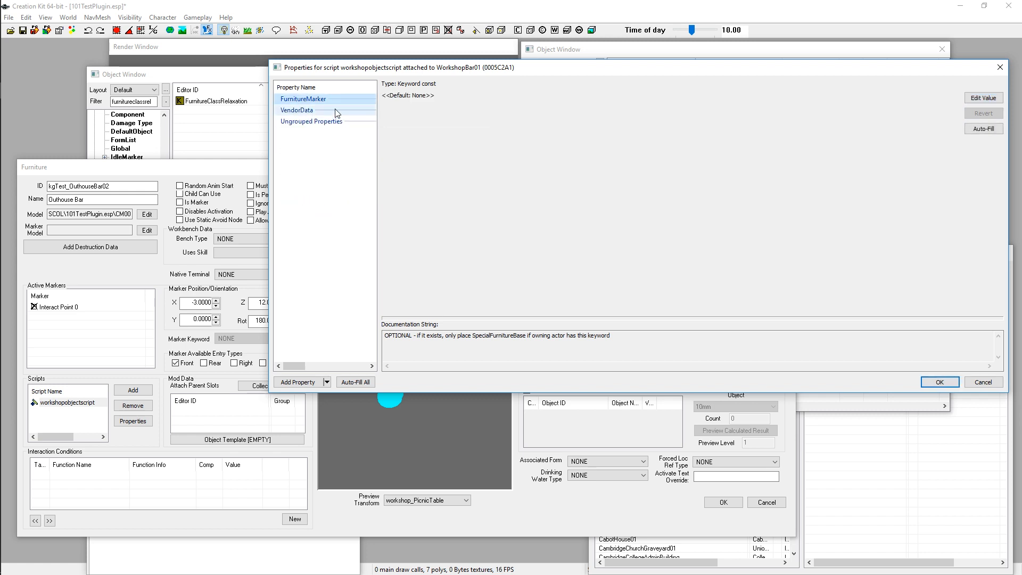
{"action": "left_click", "coordinate": [302, 110]}
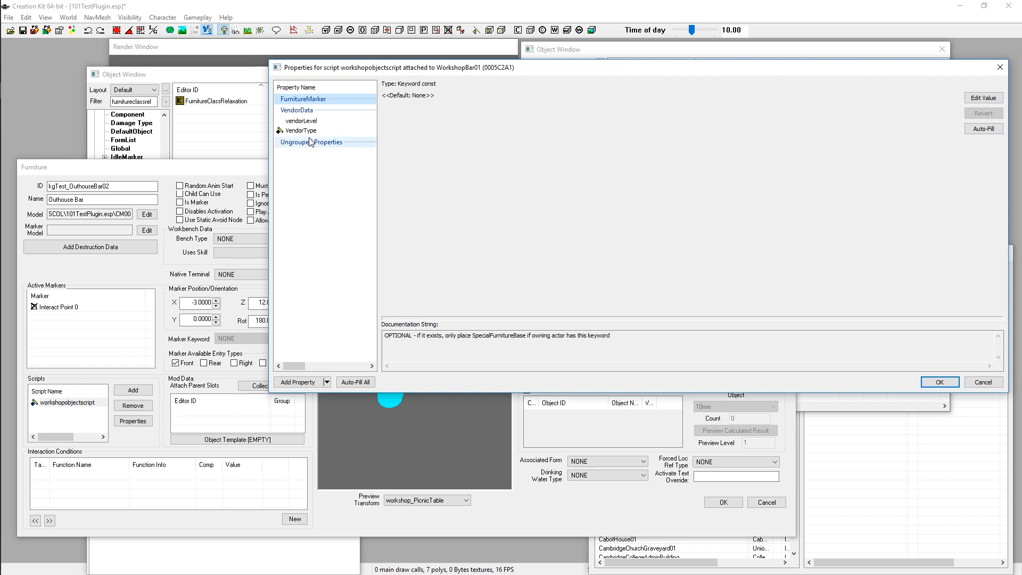
{"action": "left_click_drag", "start_coordinate": [391, 77], "coordinate": [394, 240]}
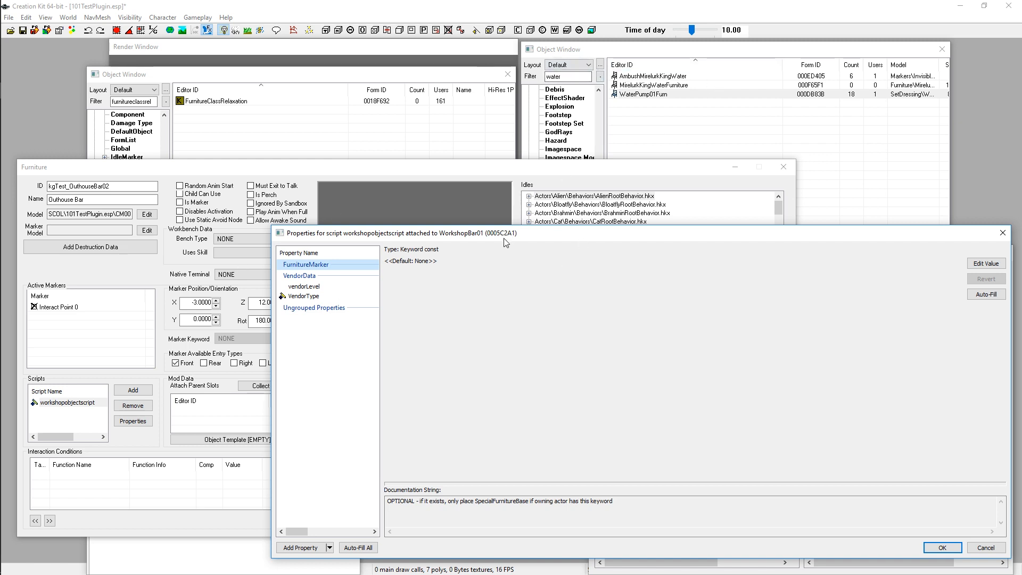
{"action": "left_click_drag", "start_coordinate": [501, 237], "coordinate": [544, 184]}
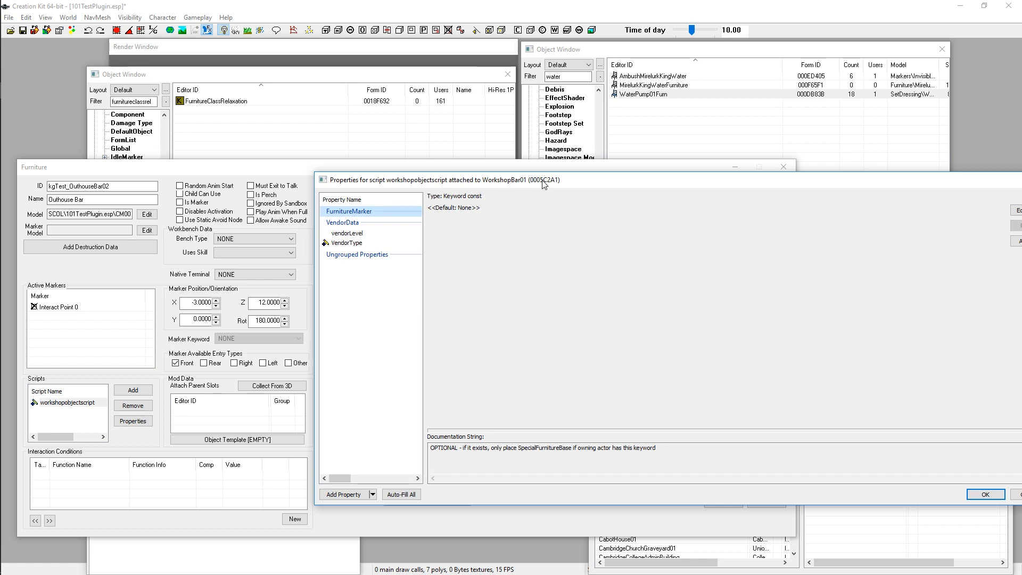
{"action": "left_click_drag", "start_coordinate": [544, 183], "coordinate": [403, 185]}
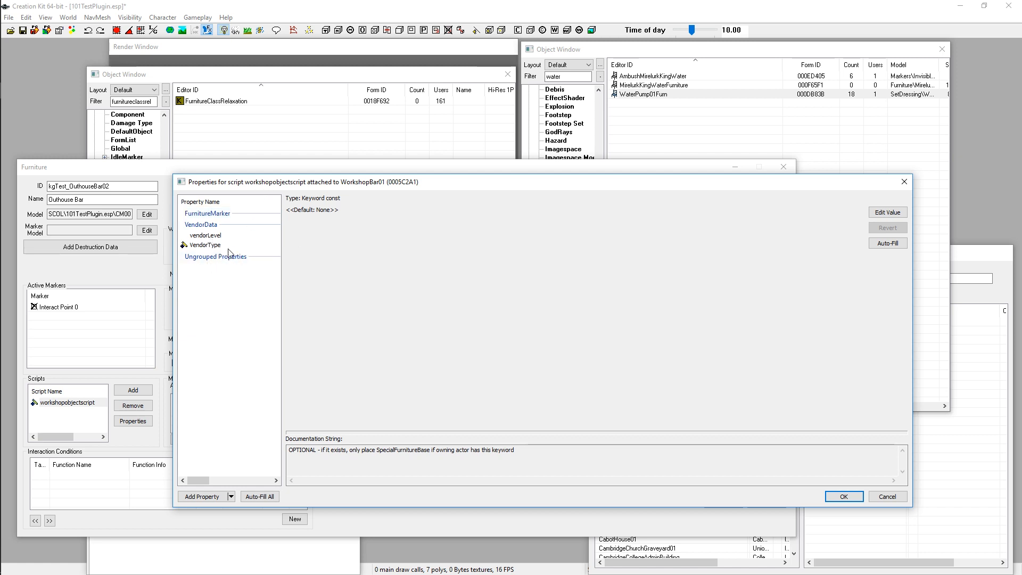
Inspect the values and descriptions of the vendorLevel and VendorType properties in the VendorData group
{"action": "left_click", "coordinate": [235, 235]}
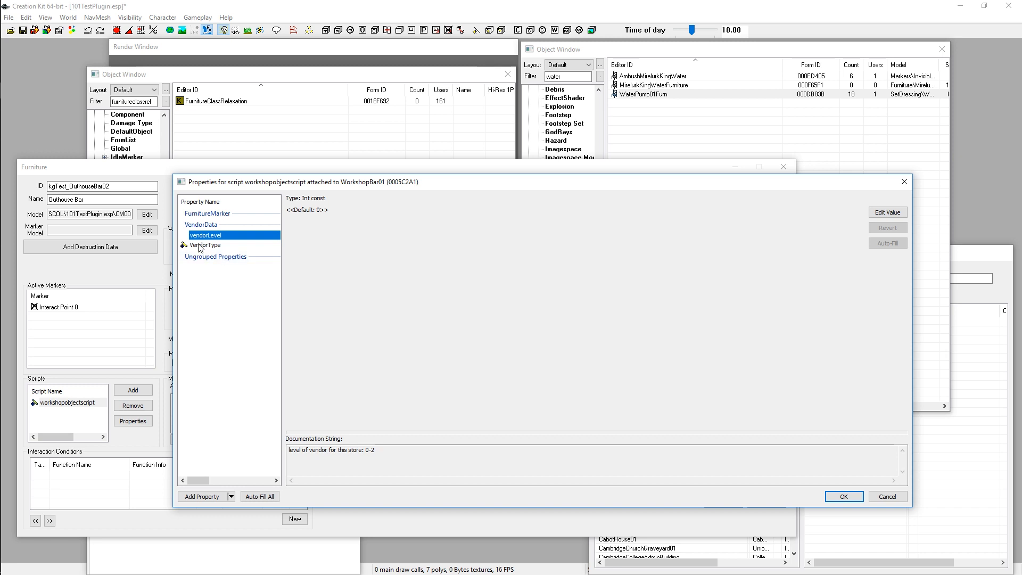
{"action": "mouse_move", "coordinate": [201, 248]}
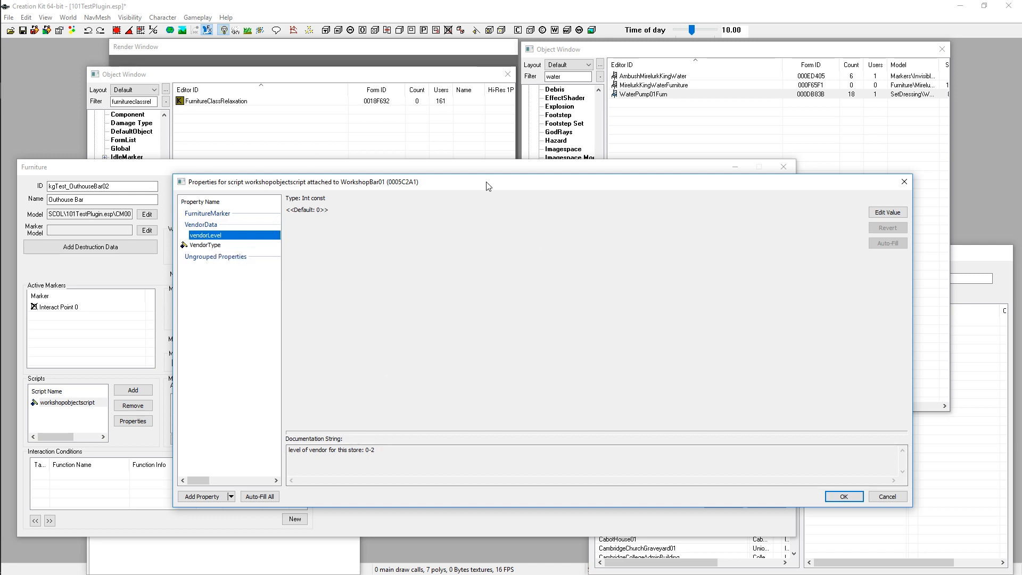
{"action": "left_click", "coordinate": [205, 245]}
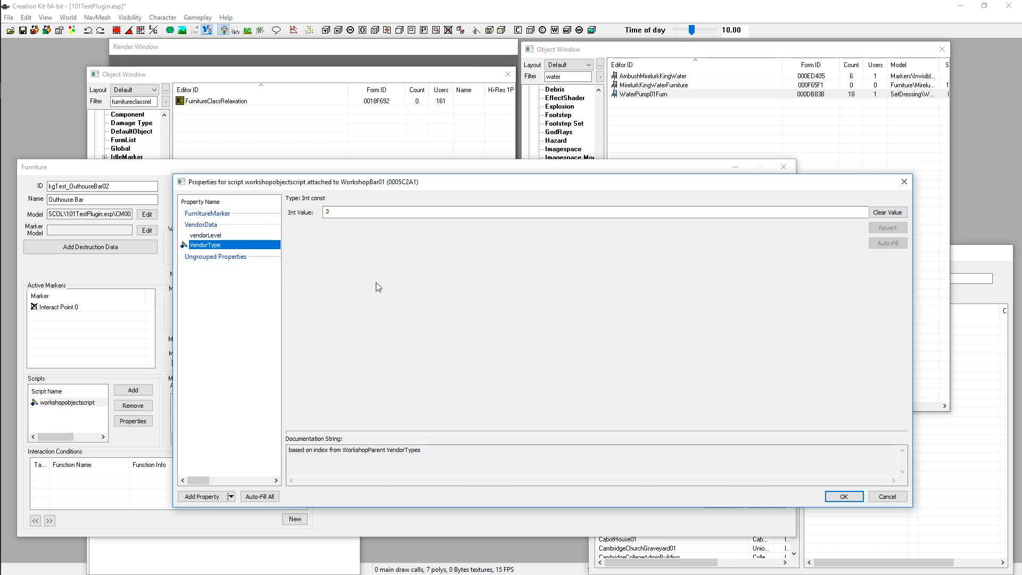
{"action": "left_click", "coordinate": [349, 211]}
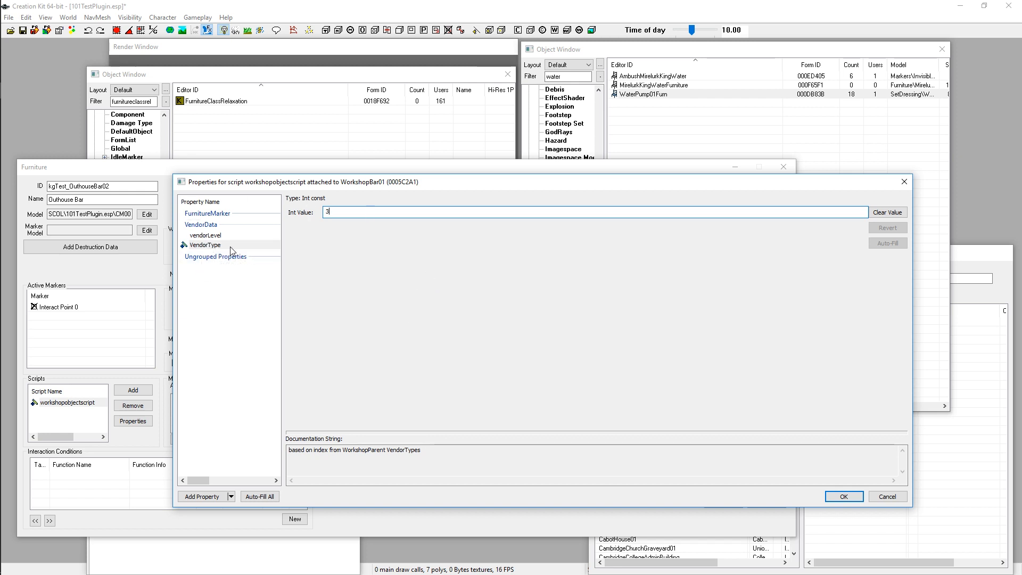
{"action": "double_click", "coordinate": [555, 76]}
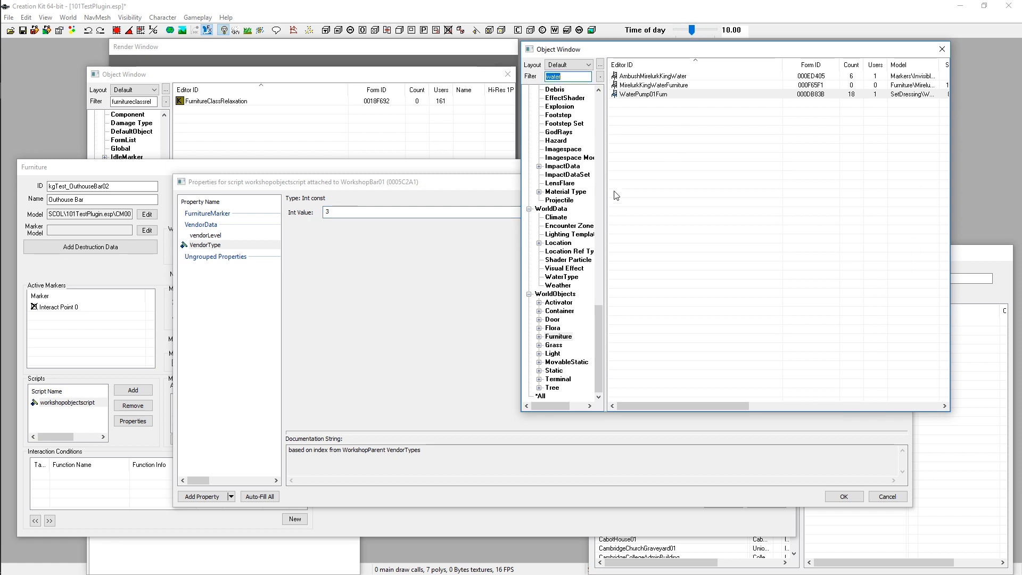
{"action": "left_click", "coordinate": [400, 263]}
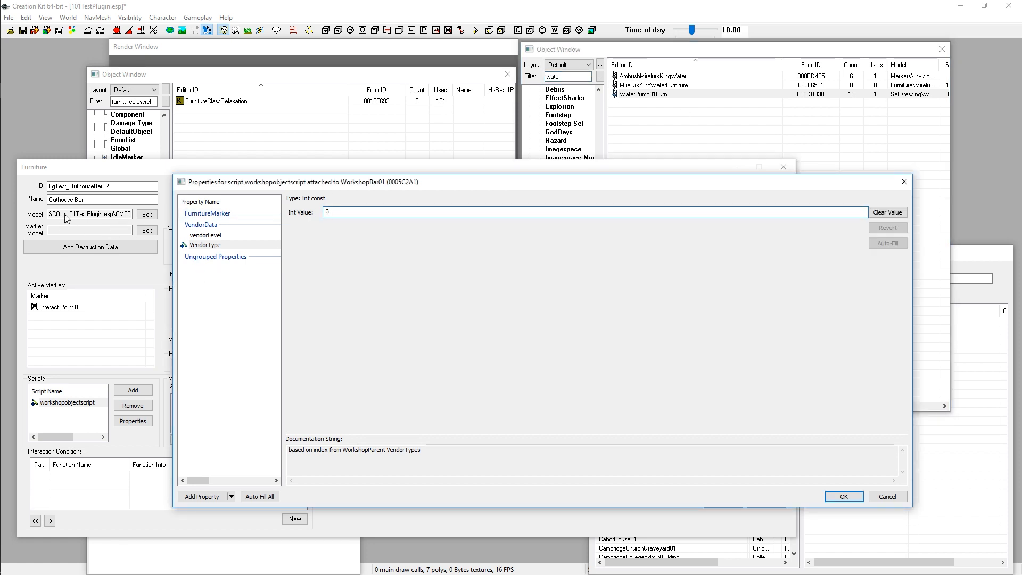
{"action": "left_click_drag", "start_coordinate": [344, 212], "coordinate": [320, 212]}
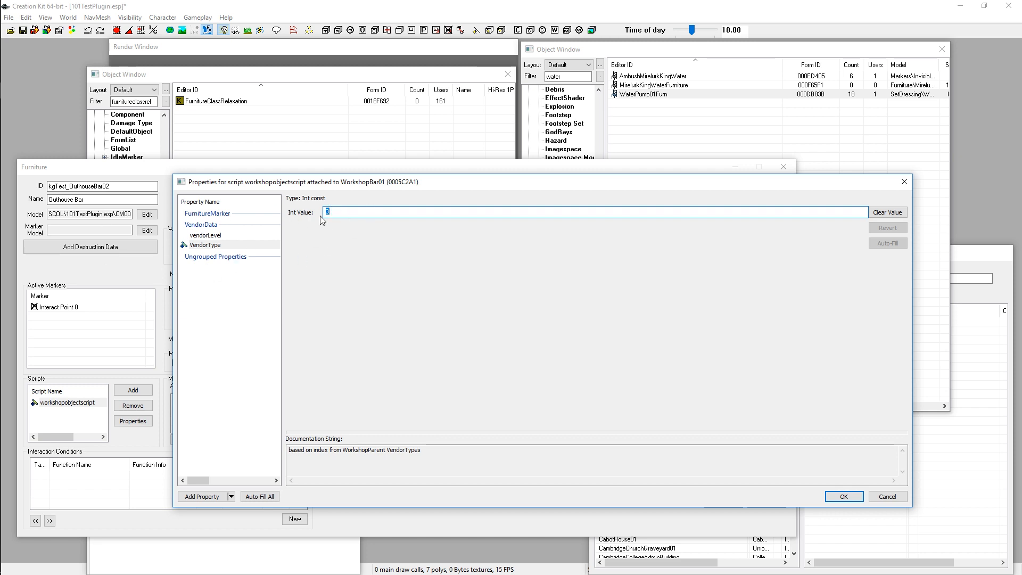
Expand the Ungrouped Properties and read the descriptions of AssignedActorLinkKeyword and bAllowAutoRepair
{"action": "left_click", "coordinate": [217, 259]}
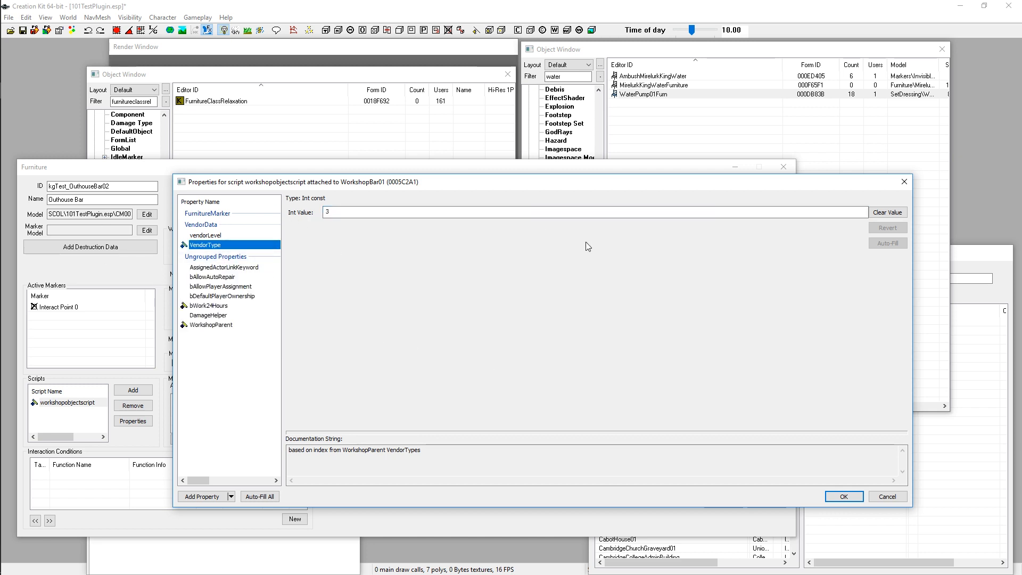
{"action": "left_click", "coordinate": [247, 269]}
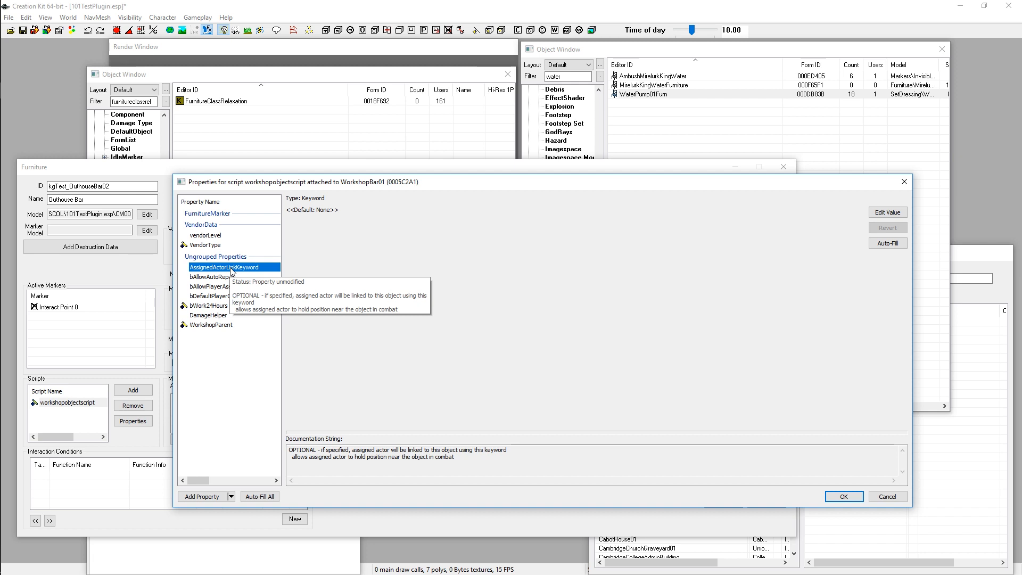
{"action": "double_click", "coordinate": [575, 80]}
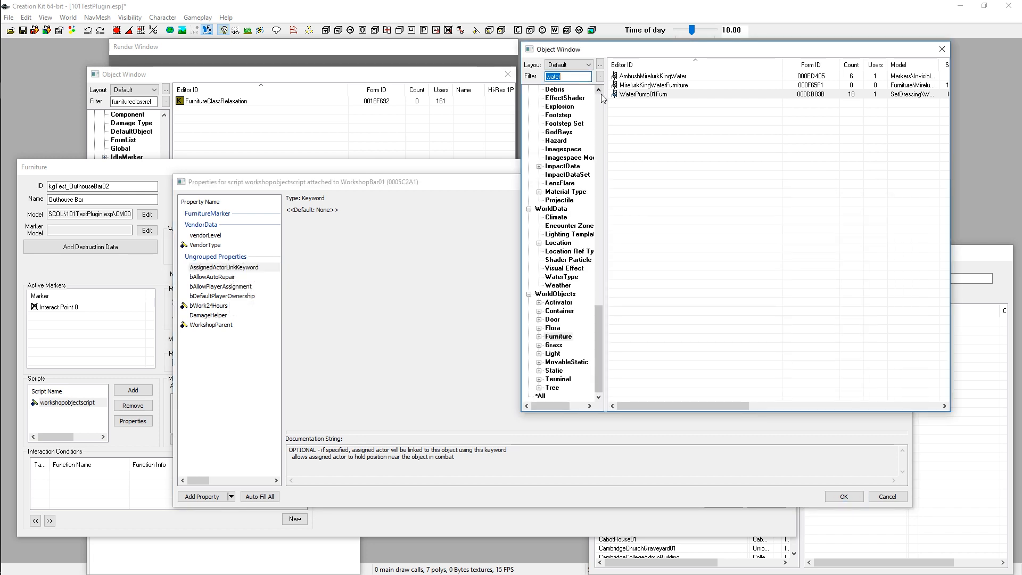
{"action": "left_click", "coordinate": [672, 201]}
{"action": "left_click", "coordinate": [219, 267]}
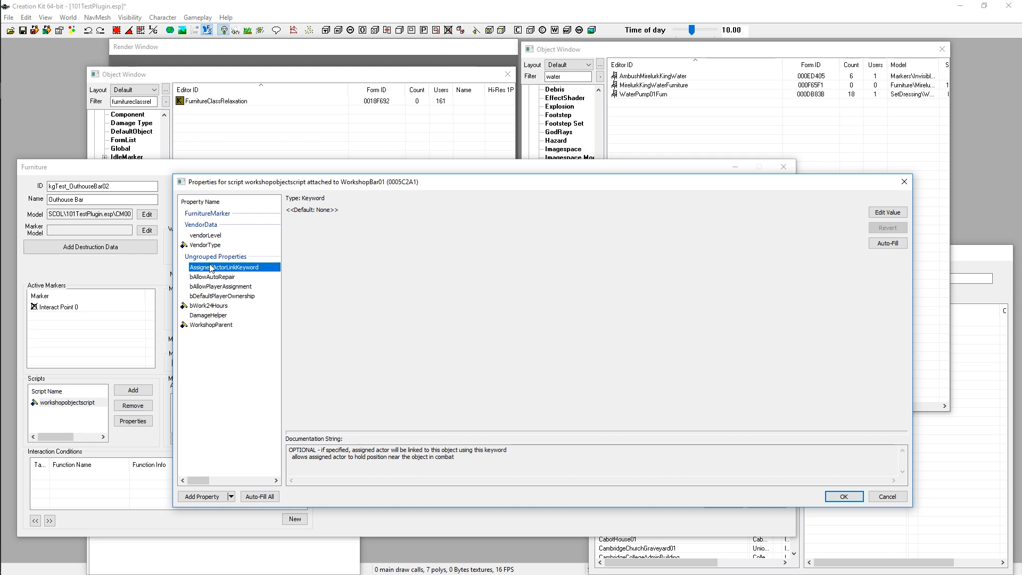
{"action": "key", "text": "Down"}
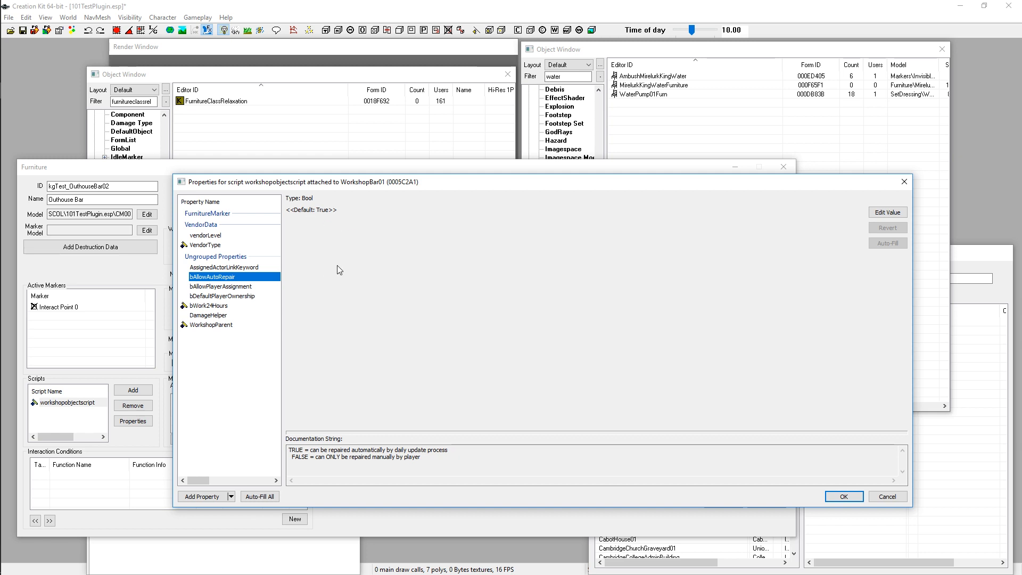
Inspect the values and descriptions of the bAllowPlayerAssignment, bDefaultPlayerOwnership and bWork24Hours properties
{"action": "left_click", "coordinate": [210, 287]}
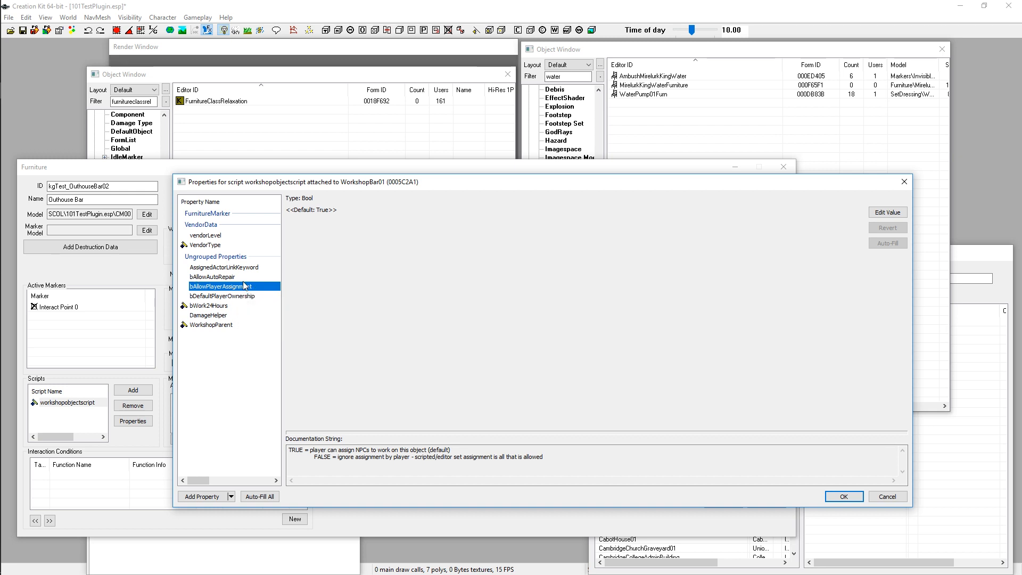
{"action": "left_click", "coordinate": [237, 305]}
{"action": "left_click", "coordinate": [237, 296]}
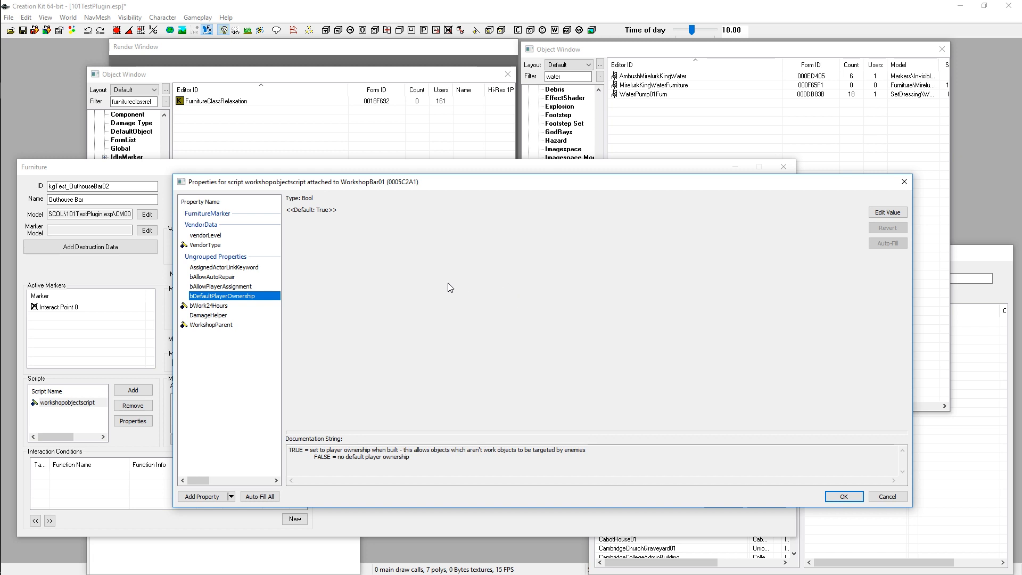
{"action": "mouse_move", "coordinate": [313, 182]}
{"action": "left_mouse_down"}
{"action": "mouse_move", "coordinate": [311, 292]}
{"action": "mouse_move", "coordinate": [300, 317]}
{"action": "mouse_move", "coordinate": [328, 222]}
{"action": "mouse_move", "coordinate": [326, 181]}
{"action": "mouse_move", "coordinate": [302, 181]}
{"action": "left_mouse_up"}
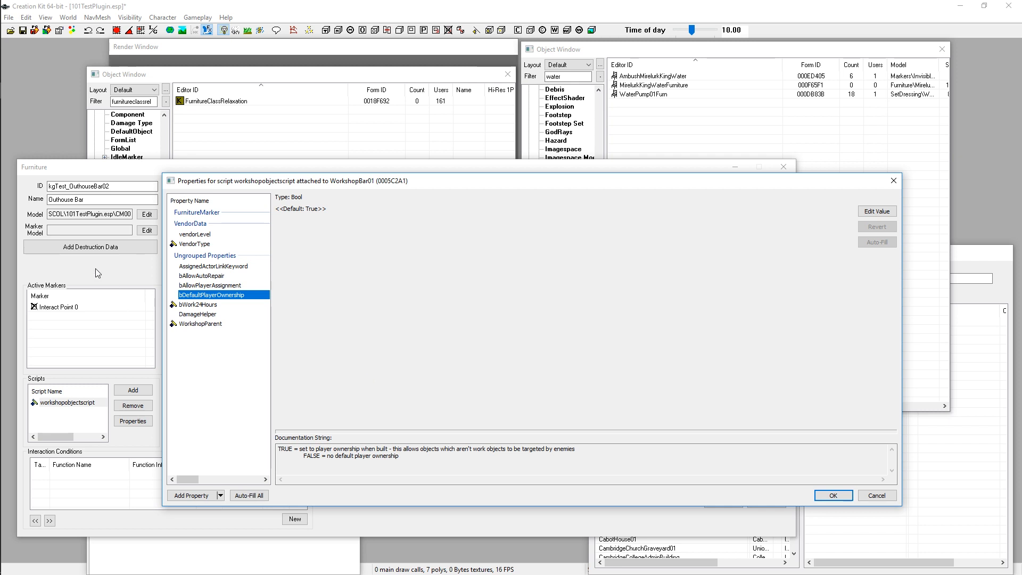
{"action": "left_click", "coordinate": [209, 288]}
{"action": "left_click", "coordinate": [212, 304]}
{"action": "left_click", "coordinate": [208, 296]}
{"action": "left_click", "coordinate": [219, 304]}
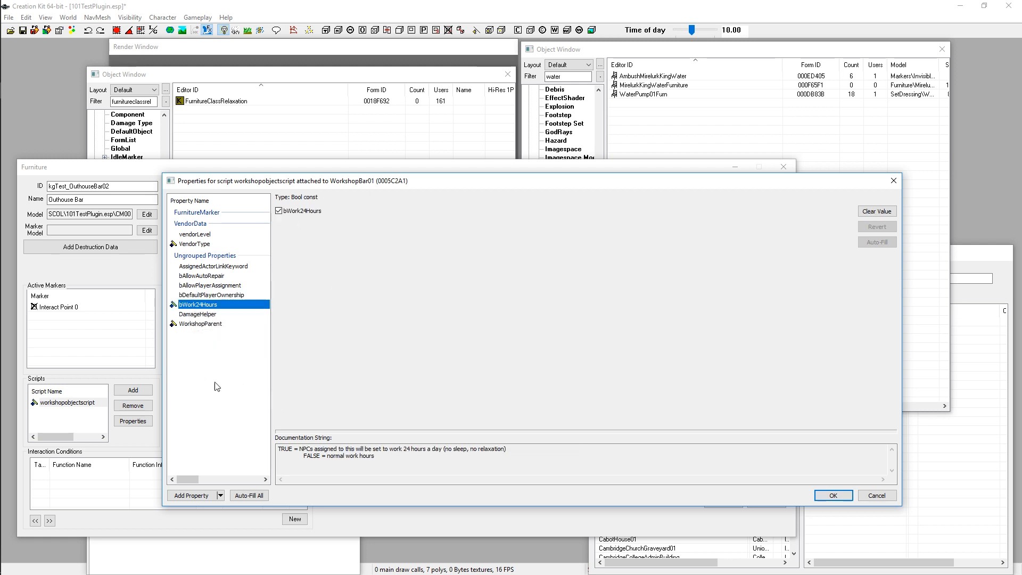
Check the DamageHelper and WorkshopParent properties and accept the workshopobjectscript property changes
{"action": "left_click", "coordinate": [204, 315]}
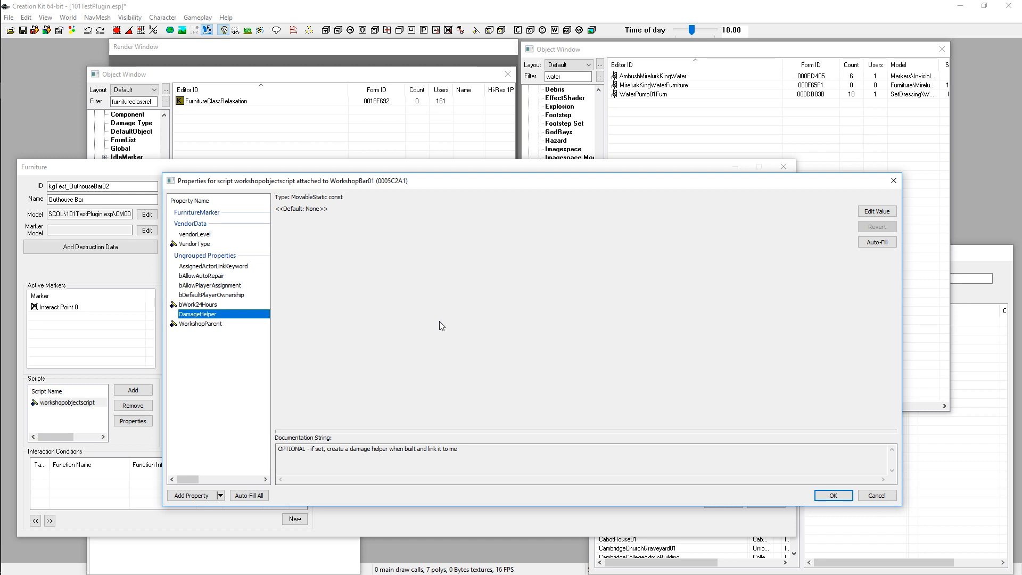
{"action": "left_click", "coordinate": [663, 118]}
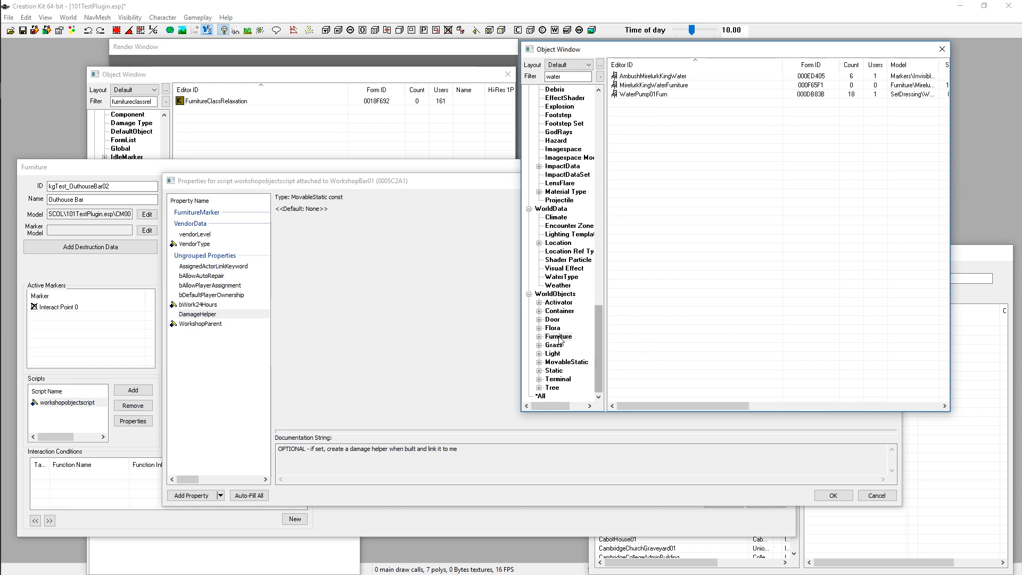
{"action": "left_click", "coordinate": [360, 379]}
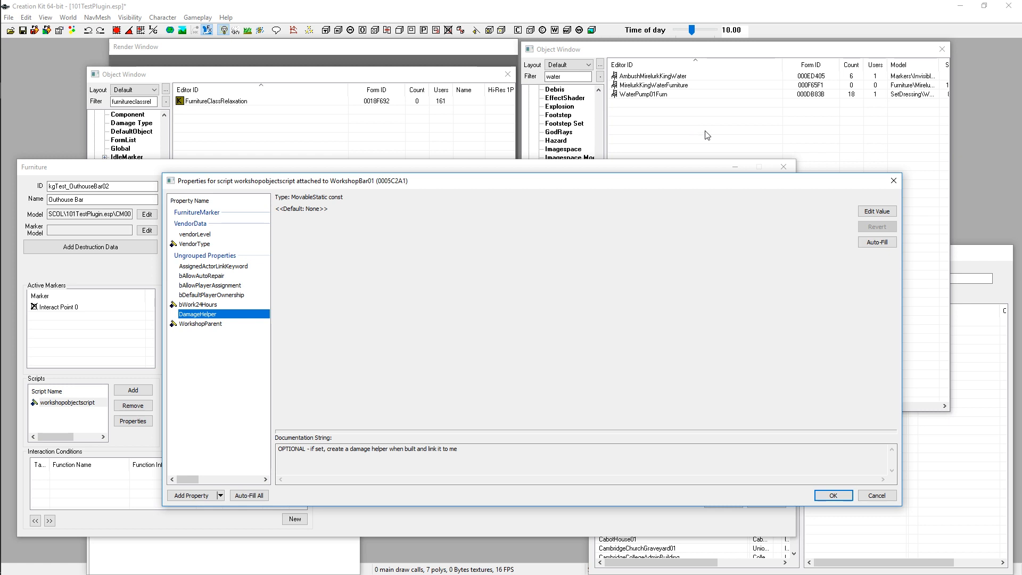
{"action": "left_click", "coordinate": [653, 132]}
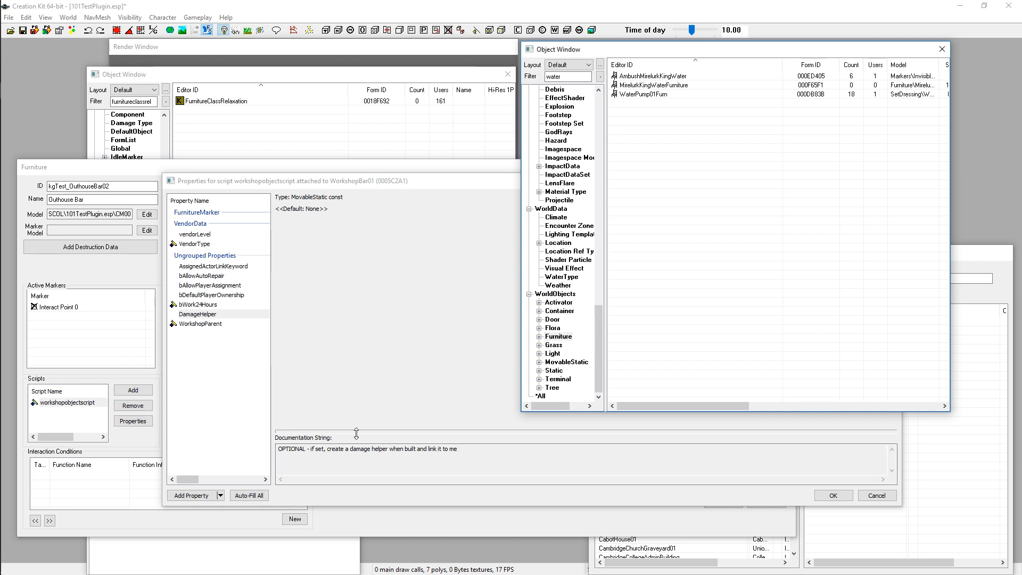
{"action": "left_click", "coordinate": [378, 434]}
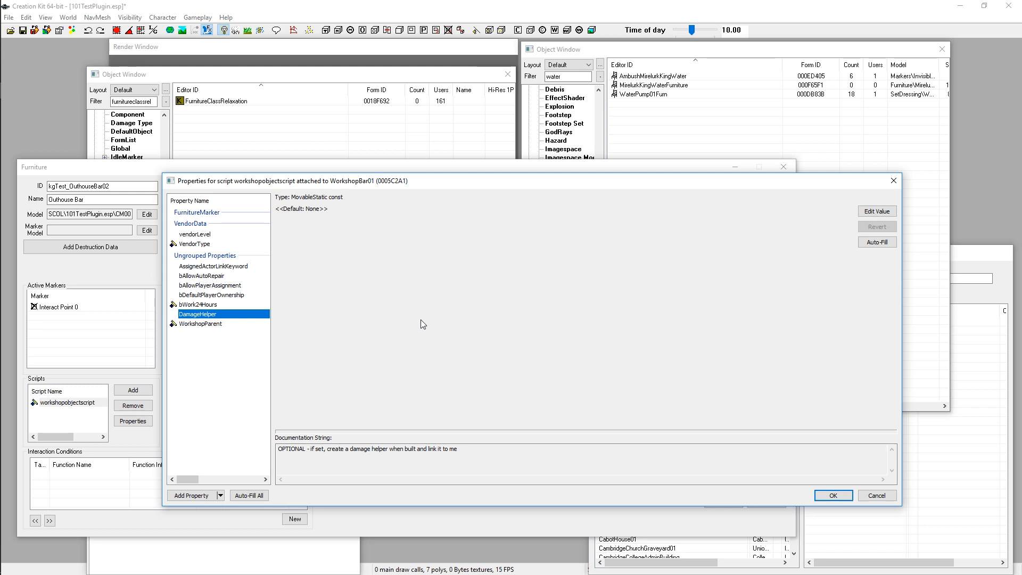
{"action": "left_click", "coordinate": [209, 325]}
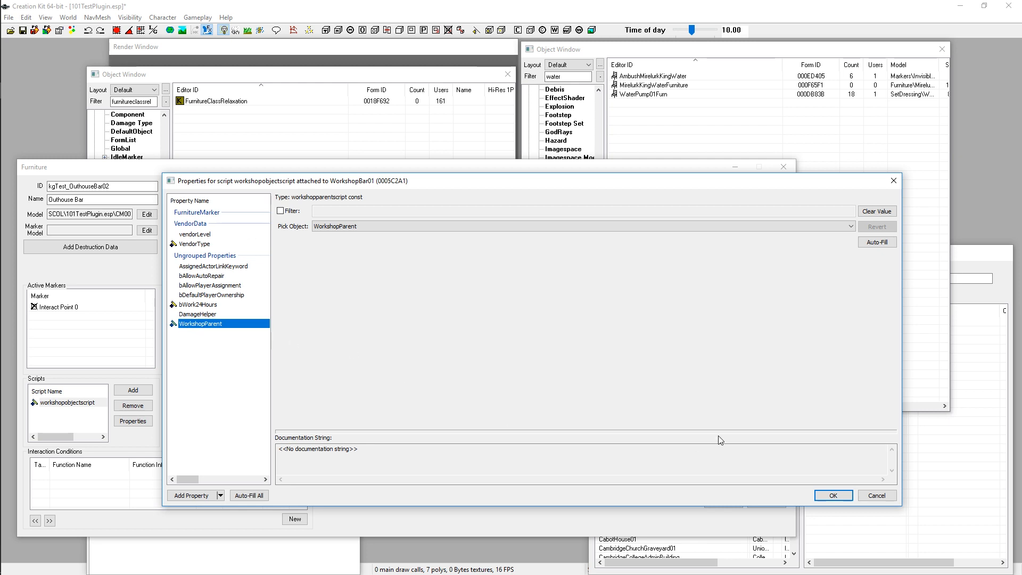
{"action": "left_click", "coordinate": [832, 496]}
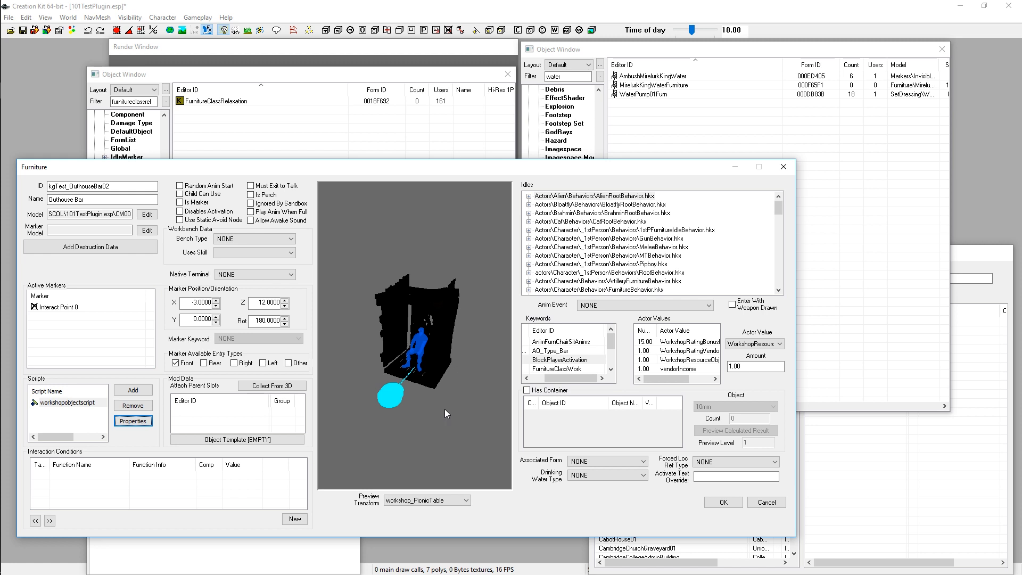
Review the furniture form's keyword types, ID, name and full model path against the outhouse preview
{"action": "left_click_drag", "start_coordinate": [444, 372], "coordinate": [446, 359]}
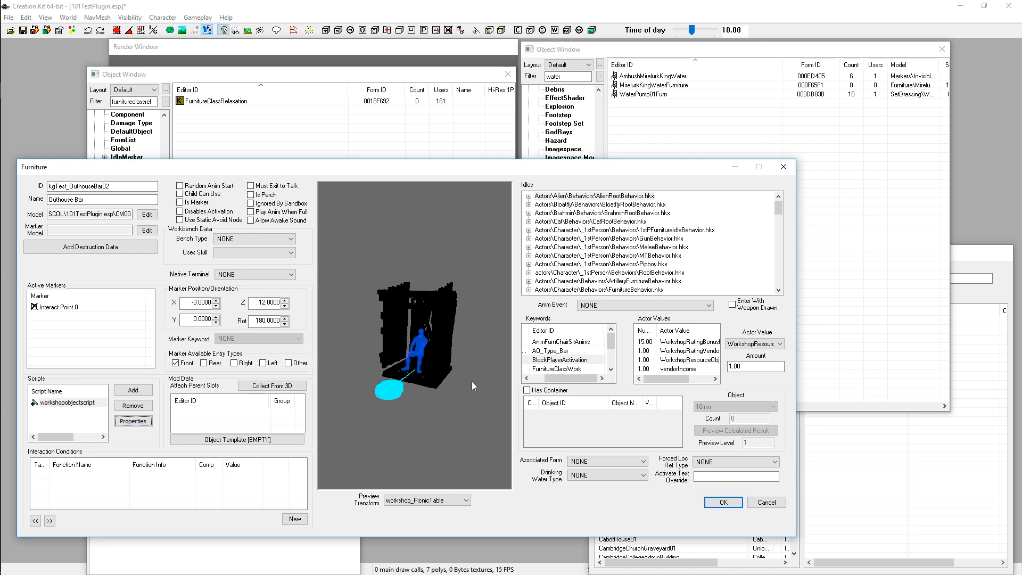
{"action": "left_click_drag", "start_coordinate": [563, 378], "coordinate": [541, 382]}
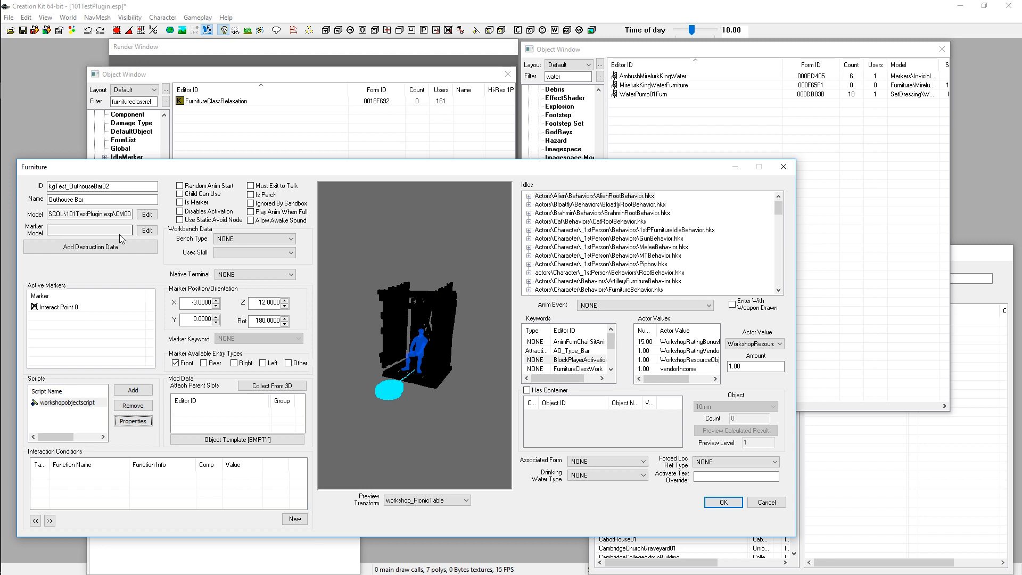
{"action": "left_click_drag", "start_coordinate": [141, 185], "coordinate": [31, 200]}
{"action": "key", "text": "Tab"}
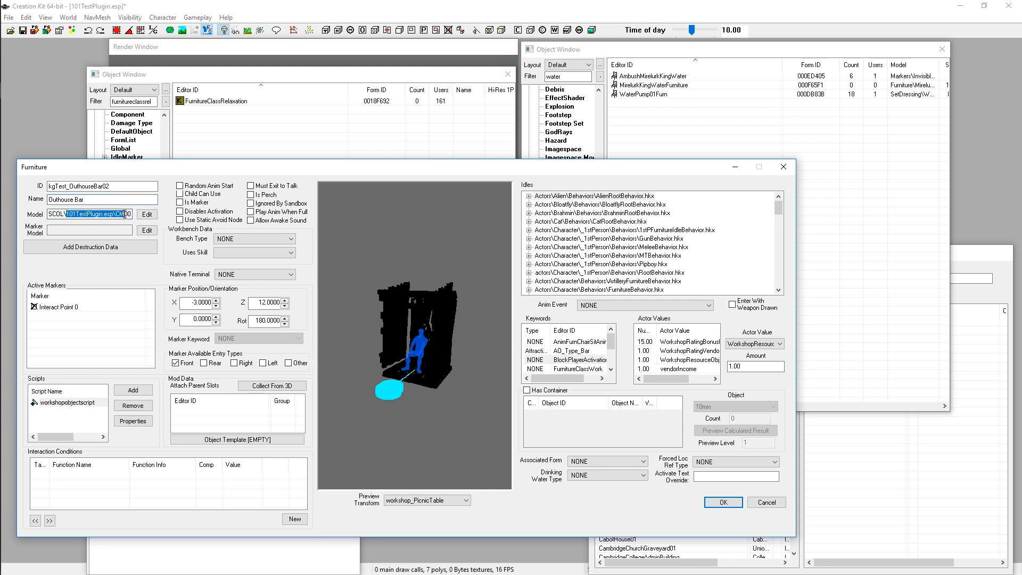
{"action": "left_click", "coordinate": [88, 214]}
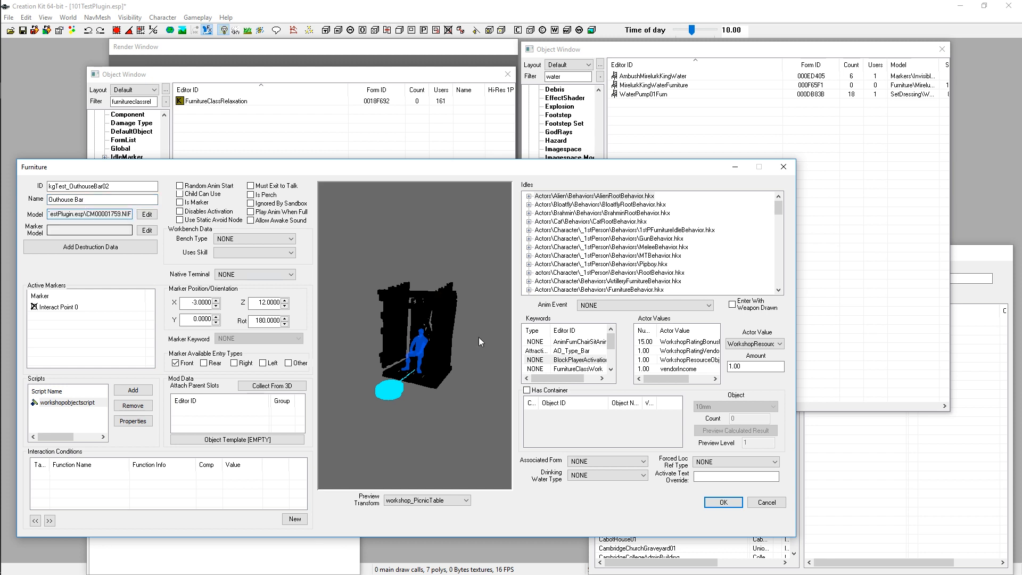
{"action": "middle_click_drag", "start_coordinate": [412, 341], "coordinate": [401, 349]}
Examine the Marker Model field, the Interact Point 0 marker and its entry types, and the first keyword
{"action": "left_click", "coordinate": [63, 228]}
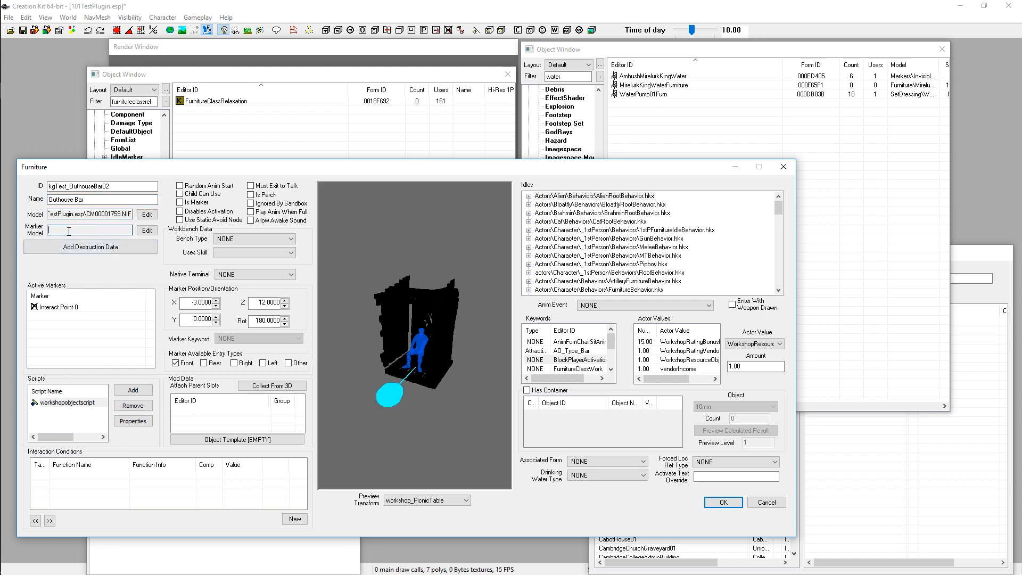
{"action": "mouse_move", "coordinate": [406, 330]}
{"action": "middle_mouse_down"}
{"action": "mouse_move", "coordinate": [416, 307]}
{"action": "mouse_move", "coordinate": [398, 373]}
{"action": "middle_mouse_up"}
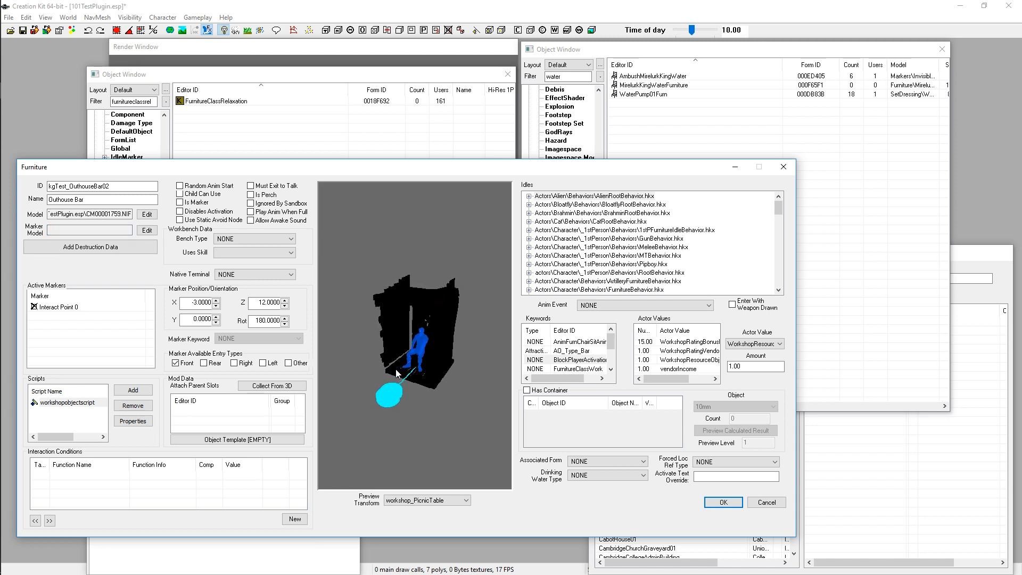
{"action": "left_click", "coordinate": [59, 228]}
{"action": "left_click", "coordinate": [61, 307]}
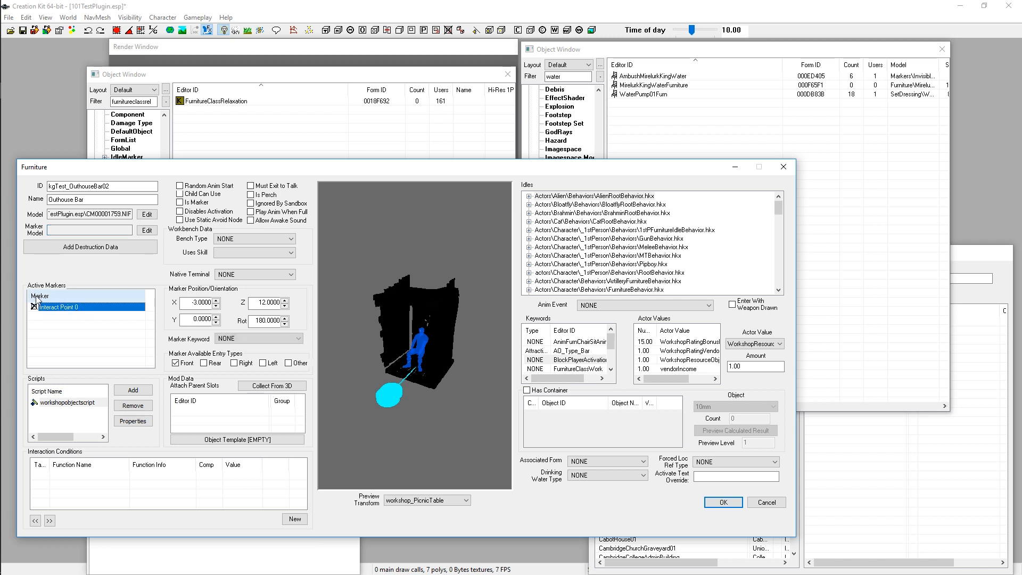
{"action": "mouse_move", "coordinate": [407, 340]}
{"action": "middle_mouse_down"}
{"action": "mouse_move", "coordinate": [427, 346]}
{"action": "mouse_move", "coordinate": [422, 333]}
{"action": "mouse_move", "coordinate": [426, 346]}
{"action": "middle_mouse_up"}
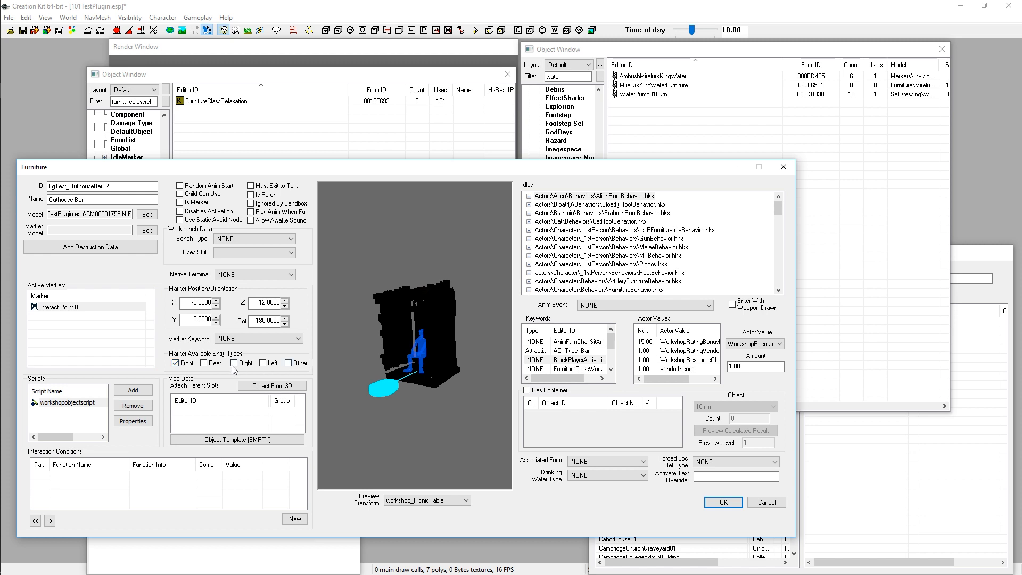
{"action": "middle_click_drag", "start_coordinate": [436, 386], "coordinate": [431, 418]}
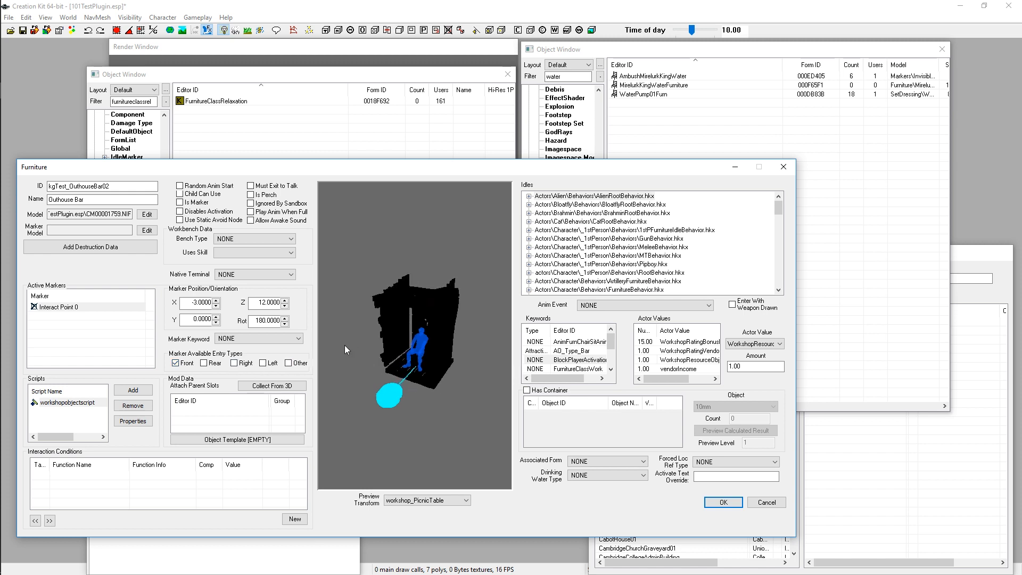
{"action": "left_click", "coordinate": [553, 342]}
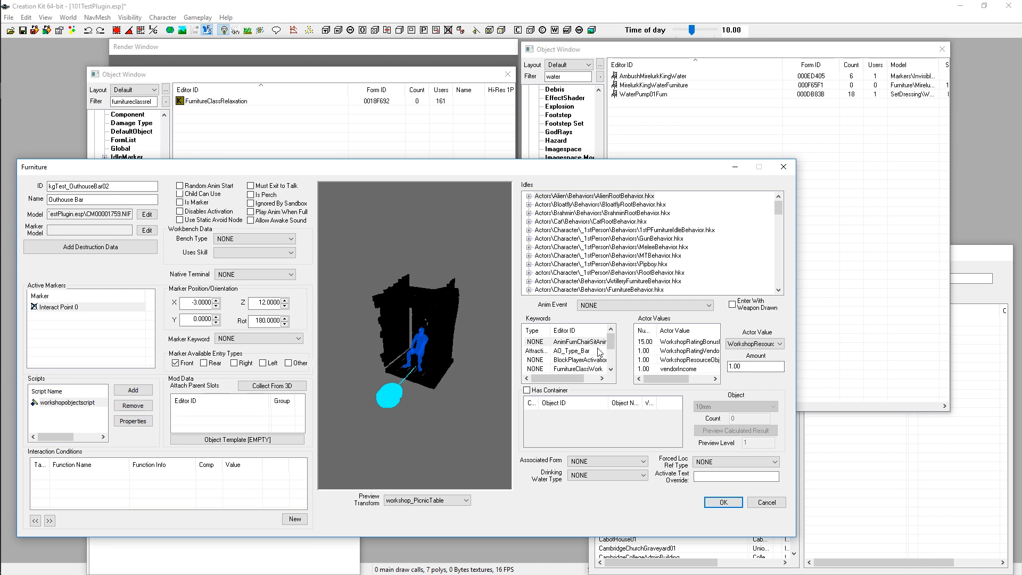
Reopen the workshopobjectscript properties, check FurnitureMarkerNodes in the FurnitureMarker group, and return to the furniture form
{"action": "double_click", "coordinate": [56, 400]}
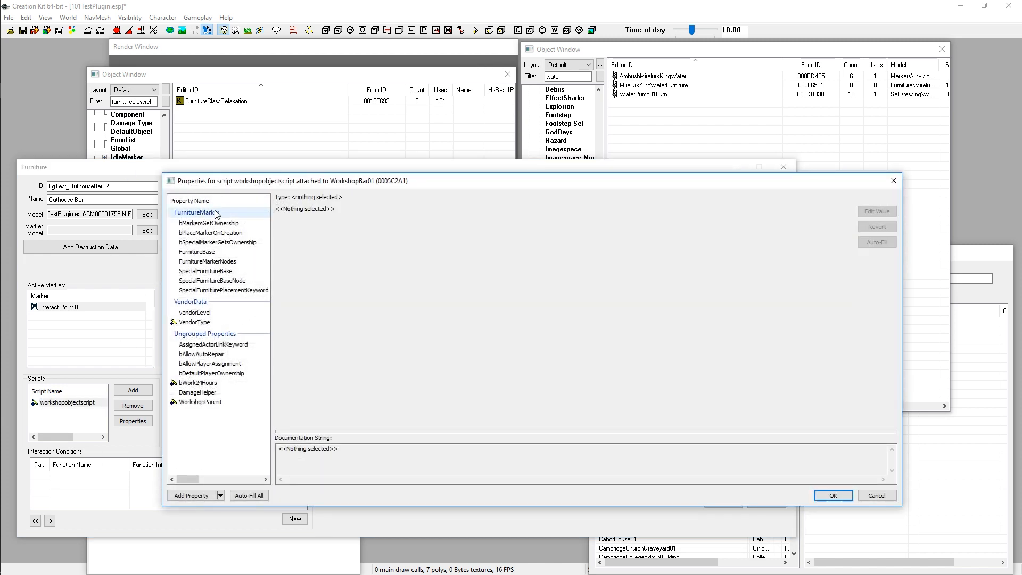
{"action": "left_click", "coordinate": [211, 262]}
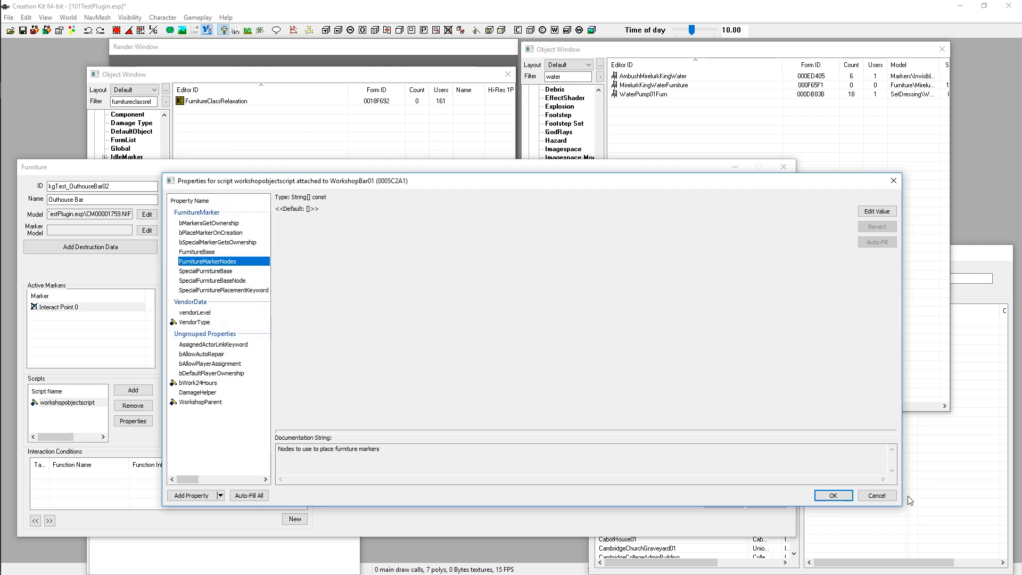
{"action": "left_click", "coordinate": [838, 493]}
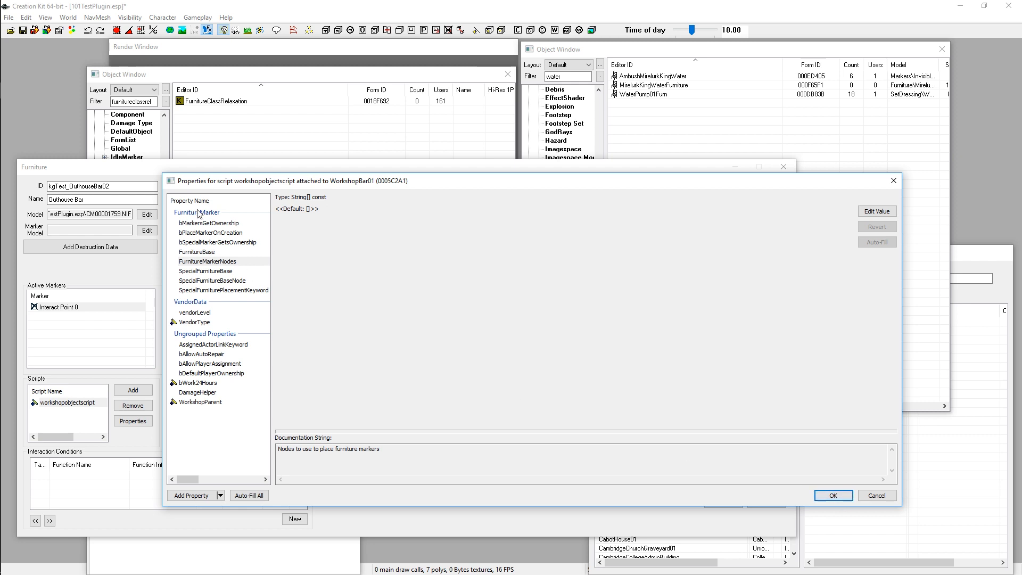
{"action": "left_click", "coordinate": [846, 496]}
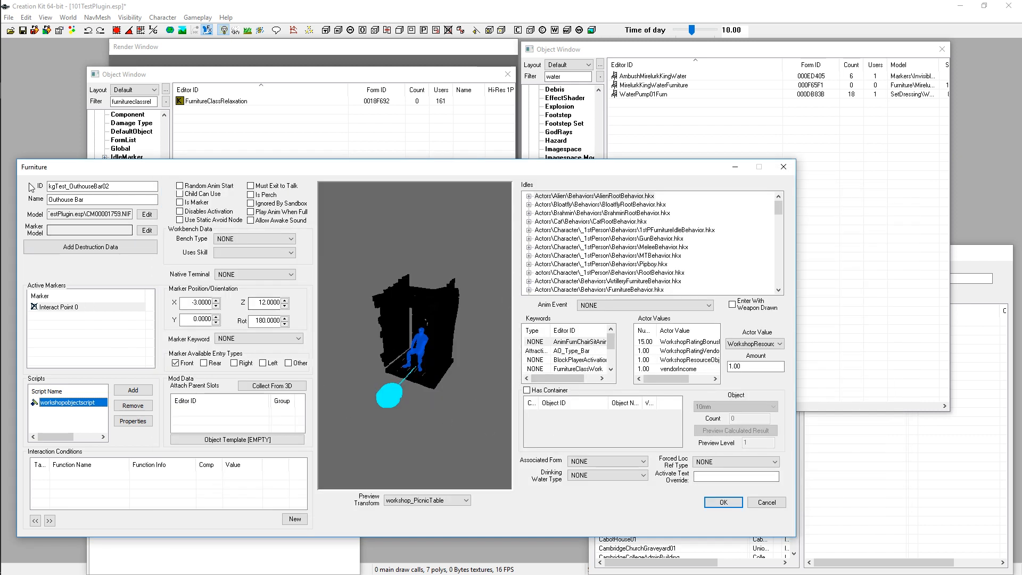
Recheck the model path and ID, and save the furniture as a new form with the ID kgTest_OuthouseBar02
{"action": "left_click_drag", "start_coordinate": [122, 214], "coordinate": [76, 234]}
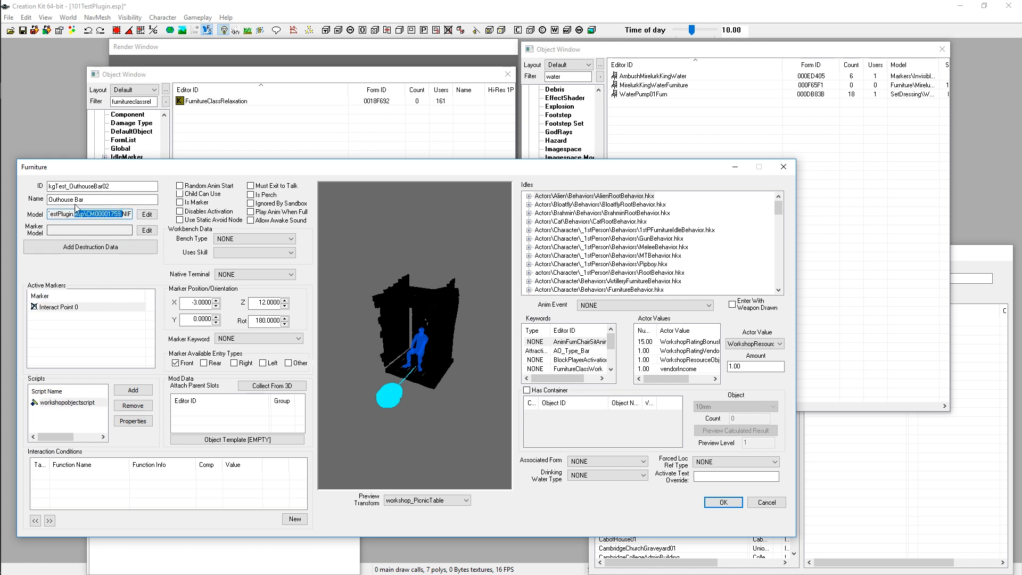
{"action": "left_click", "coordinate": [109, 186]}
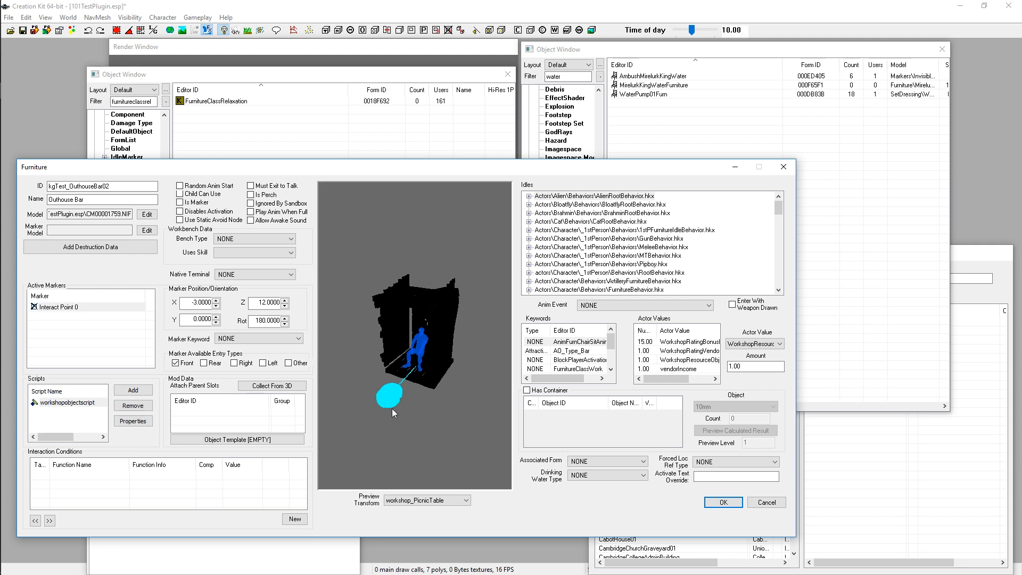
{"action": "mouse_move", "coordinate": [423, 359]}
{"action": "left_mouse_down"}
{"action": "mouse_move", "coordinate": [421, 375]}
{"action": "mouse_move", "coordinate": [448, 374]}
{"action": "mouse_move", "coordinate": [455, 387]}
{"action": "left_mouse_up"}
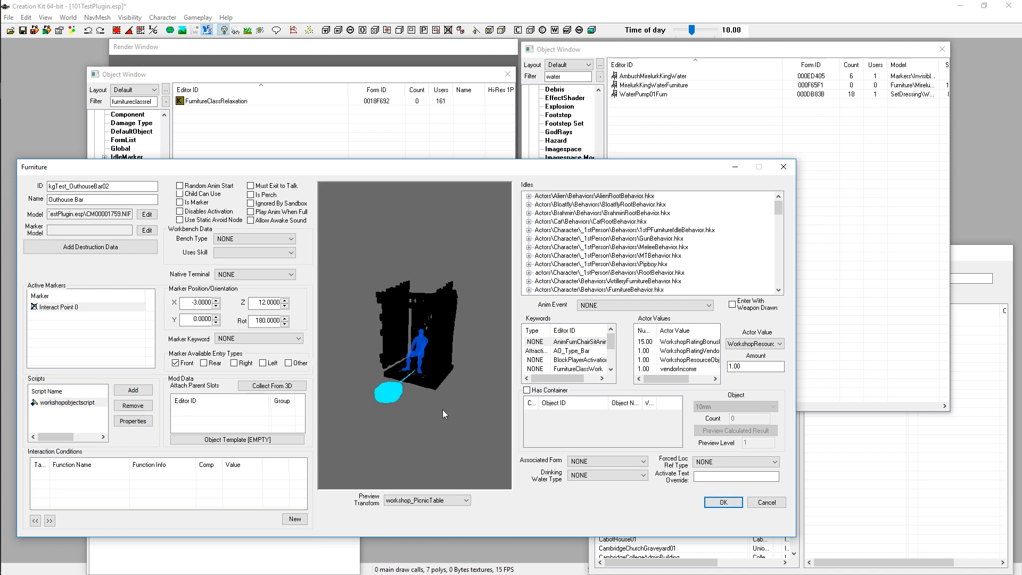
{"action": "left_click", "coordinate": [724, 503]}
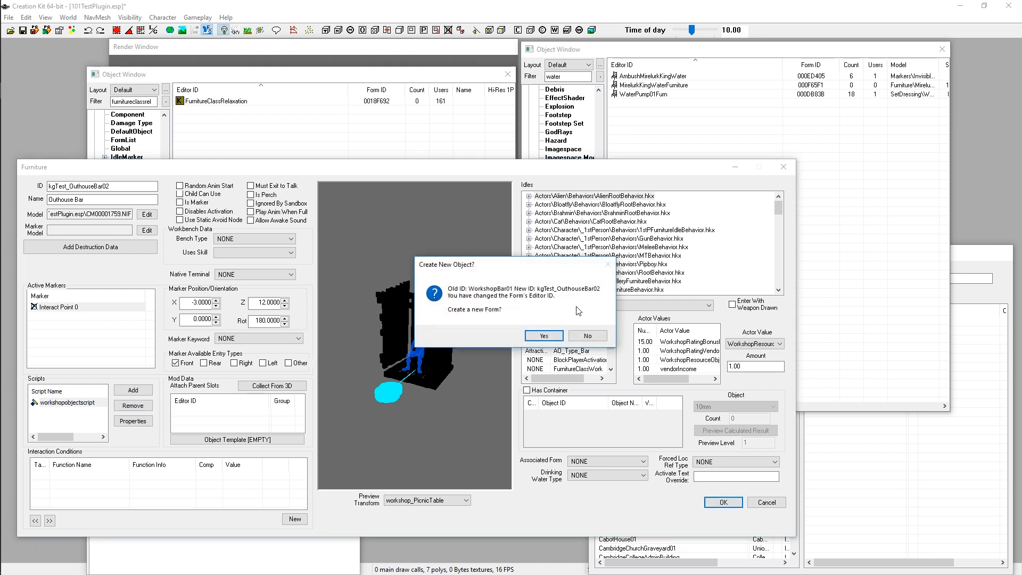
{"action": "left_click", "coordinate": [537, 337]}
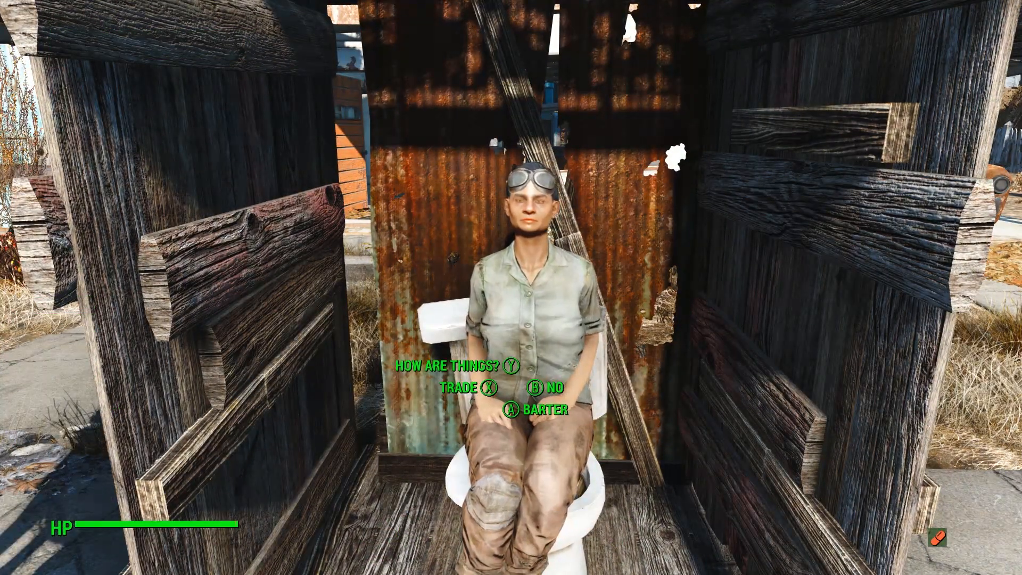
Talk to the settler seated in the outhouse, open bartering, and look through the goods for sale
{"action": "key", "text": "w"}
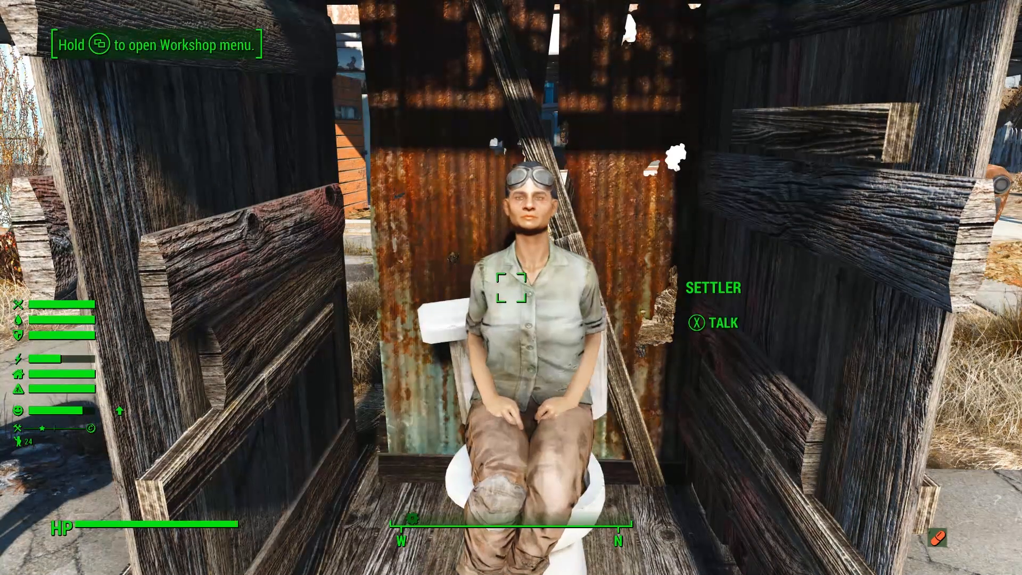
{"action": "key", "text": "e"}
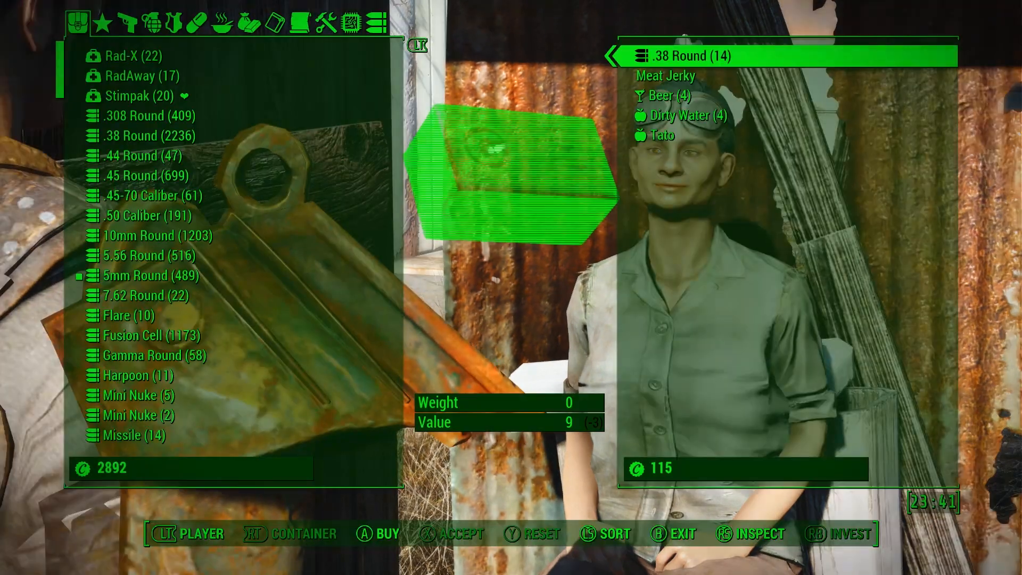
{"action": "key", "text": "Down"}
{"action": "key", "text": "Down"}
{"action": "key", "text": "Down"}
{"action": "key", "text": "Down"}
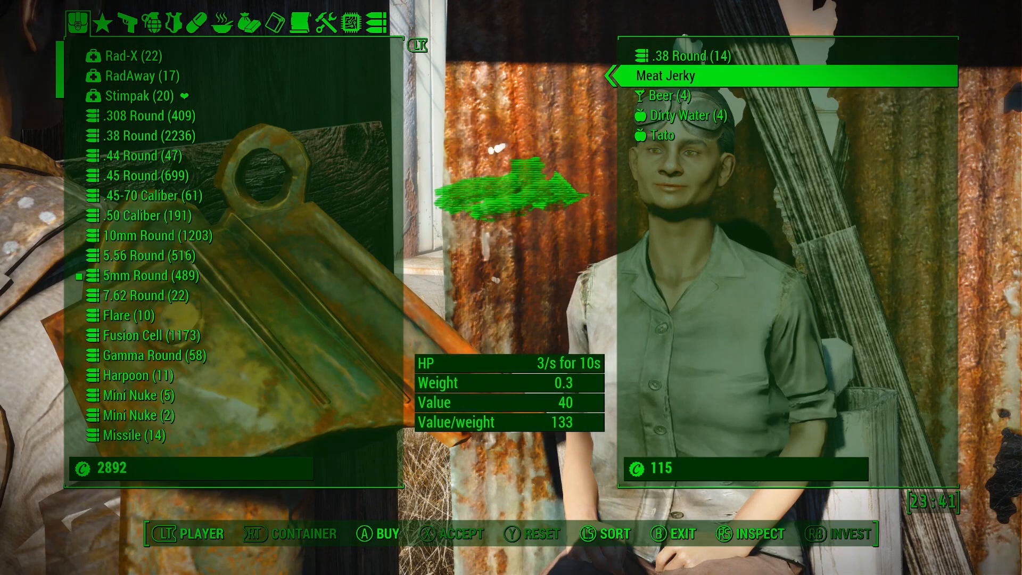
Examine the barter stock by item category, from ammunition back to the full list, and leave the trade to view the outhouse
{"action": "key", "text": "Left"}
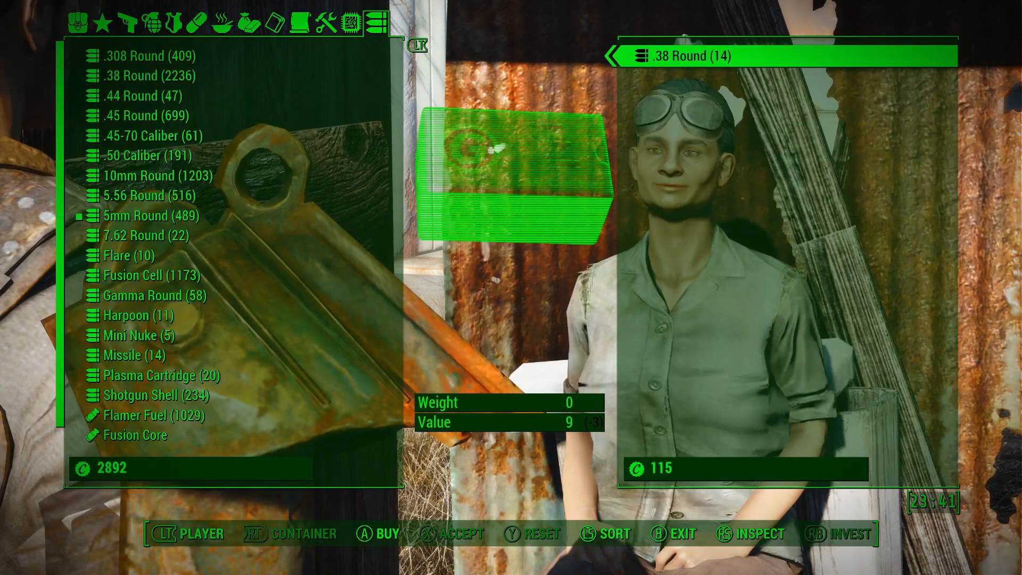
{"action": "key", "text": "Left"}
{"action": "key", "text": "Left"}
{"action": "key", "text": "Left"}
{"action": "key", "text": "Left"}
{"action": "key", "text": "Left"}
{"action": "key", "text": "Left"}
{"action": "key", "text": "Right"}
{"action": "key", "text": "Right"}
{"action": "key", "text": "Right"}
{"action": "key", "text": "Right"}
{"action": "key", "text": "Right"}
{"action": "key", "text": "Right"}
{"action": "key", "text": "Right"}
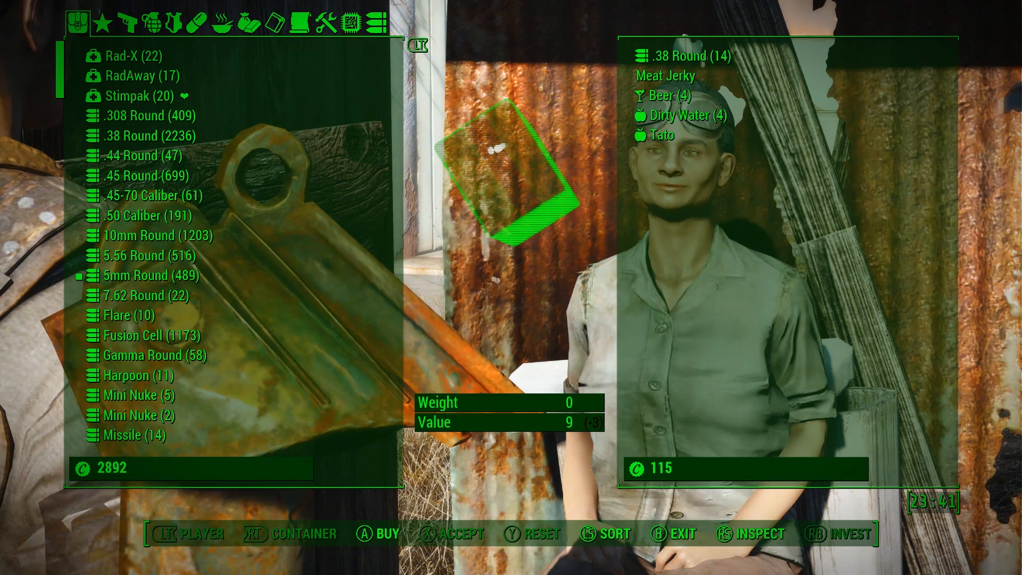
{"action": "key", "text": "Tab"}
{"action": "key", "text": "s"}
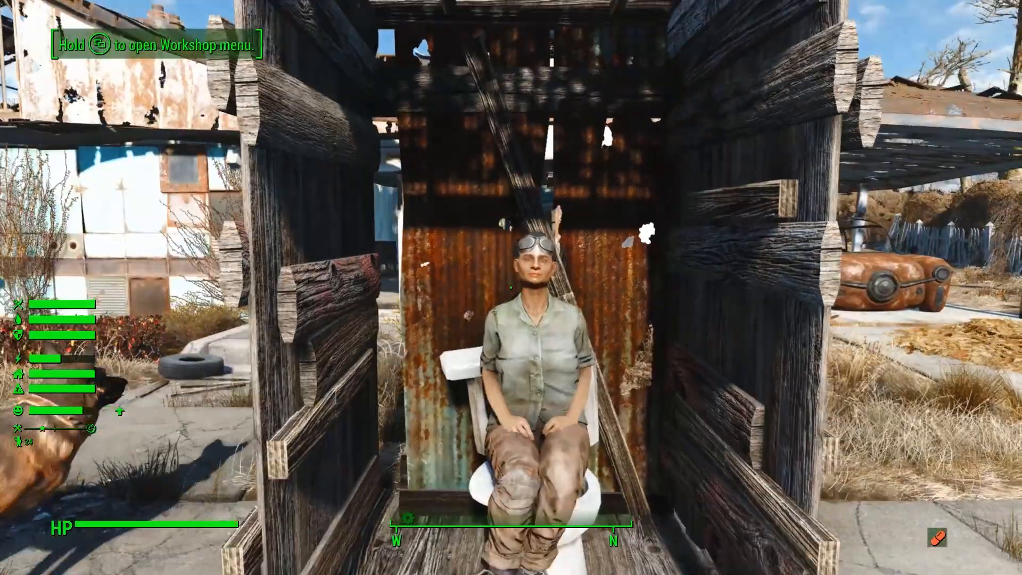